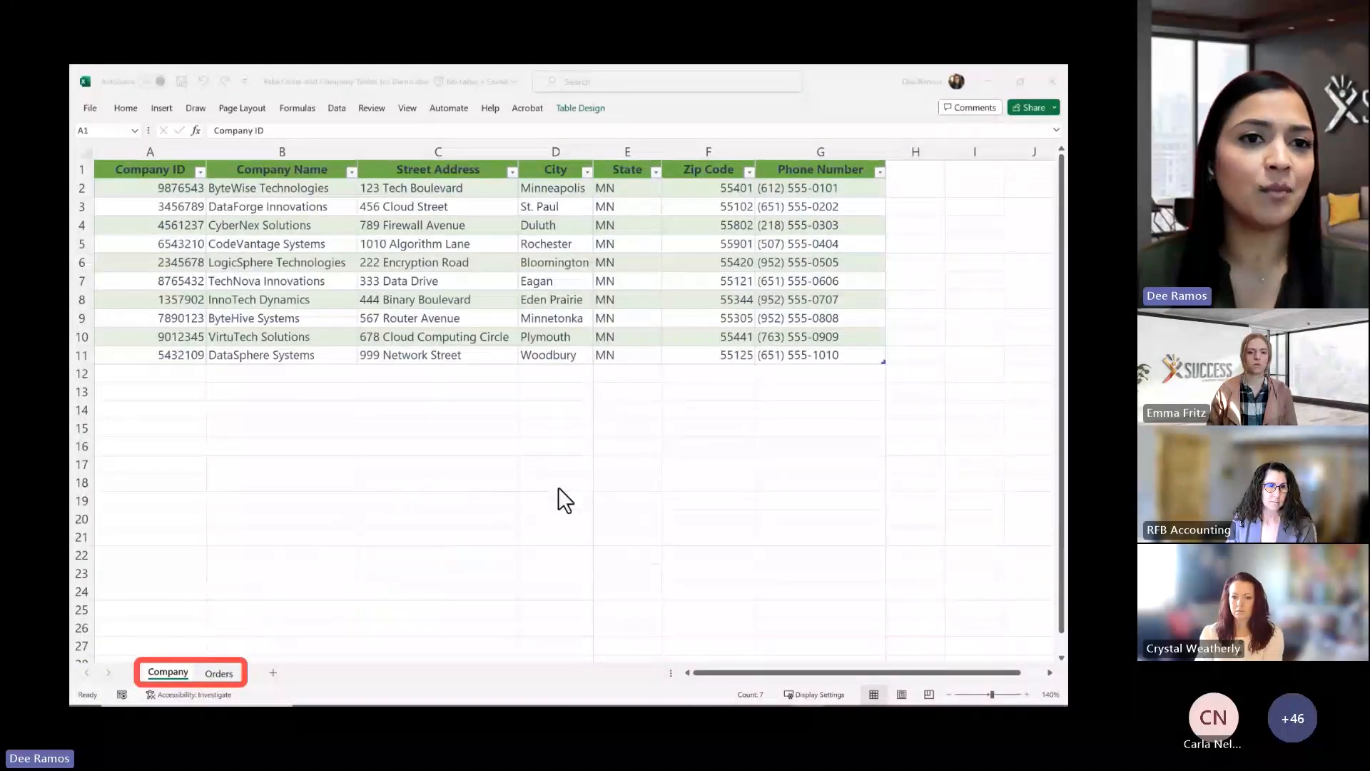
Scroll through the Orders sheet's revenue, cost and order dates, then close Excel
click(218, 673)
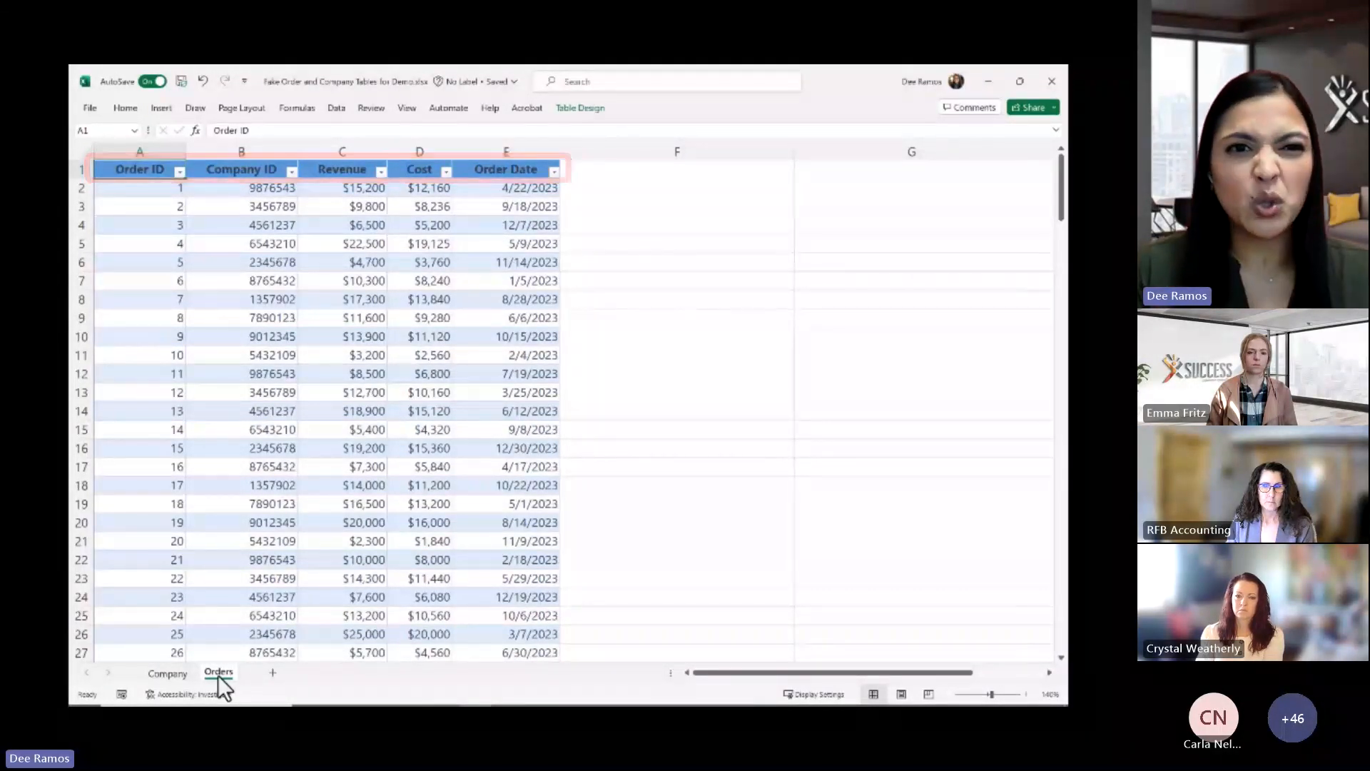
scroll(366, 488, down, 2)
scroll(366, 488, down, 10)
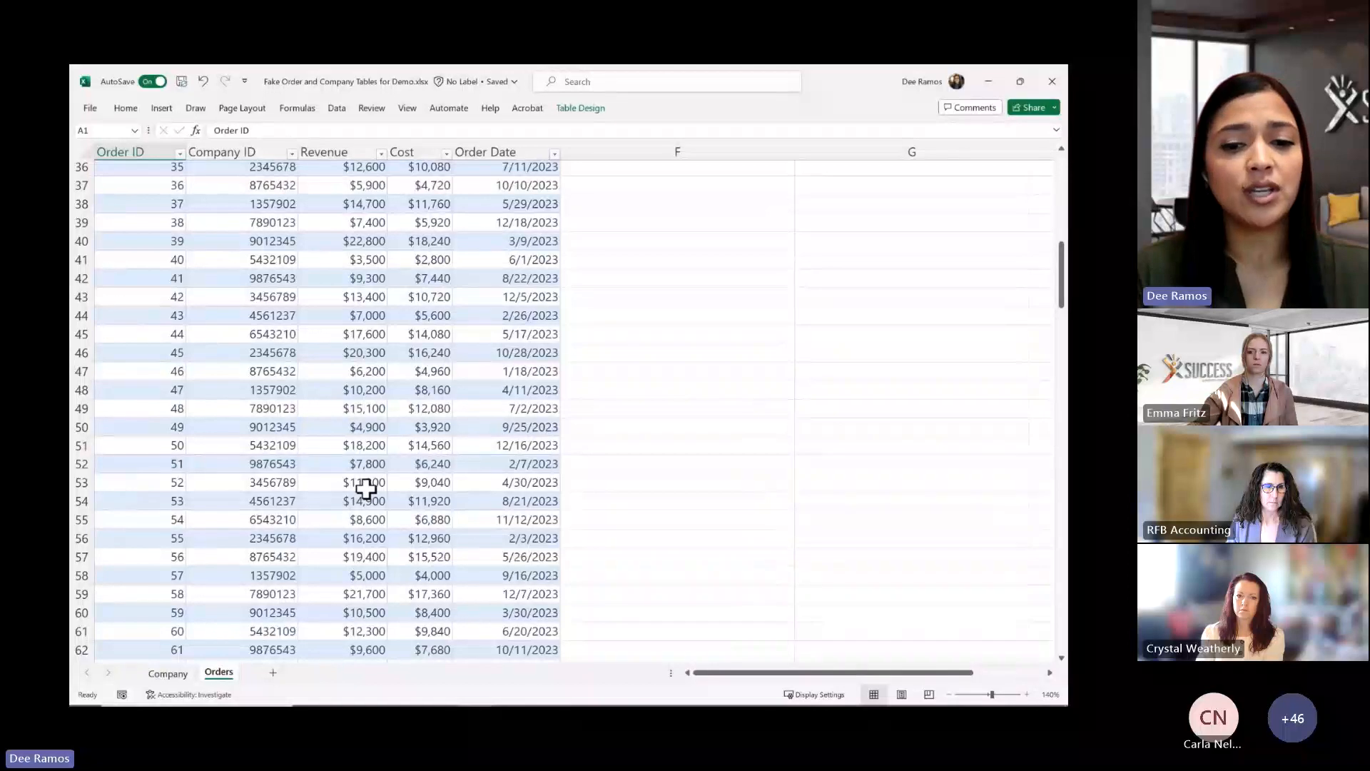
click(1055, 80)
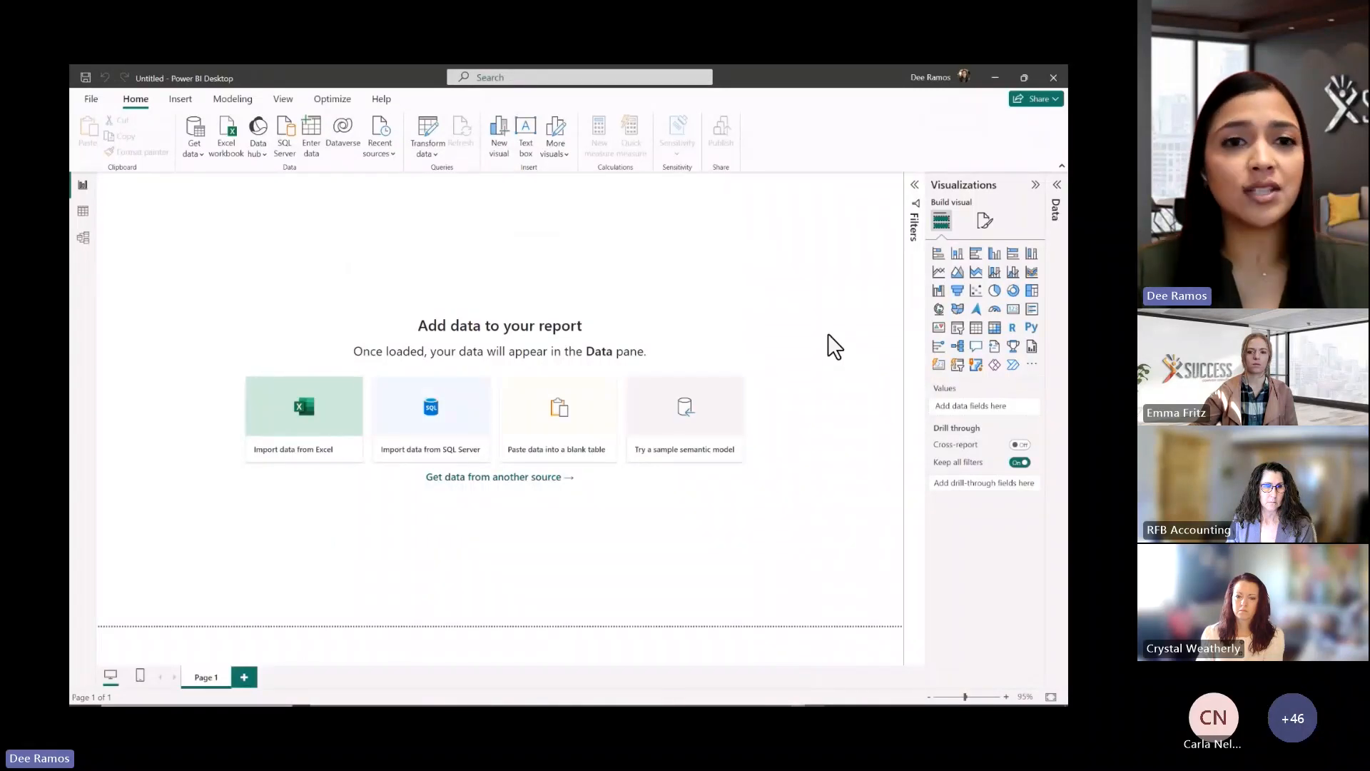
Import CompanyTable and OrderTable from the Fake Order and Company Tables for Demo workbook
click(332, 435)
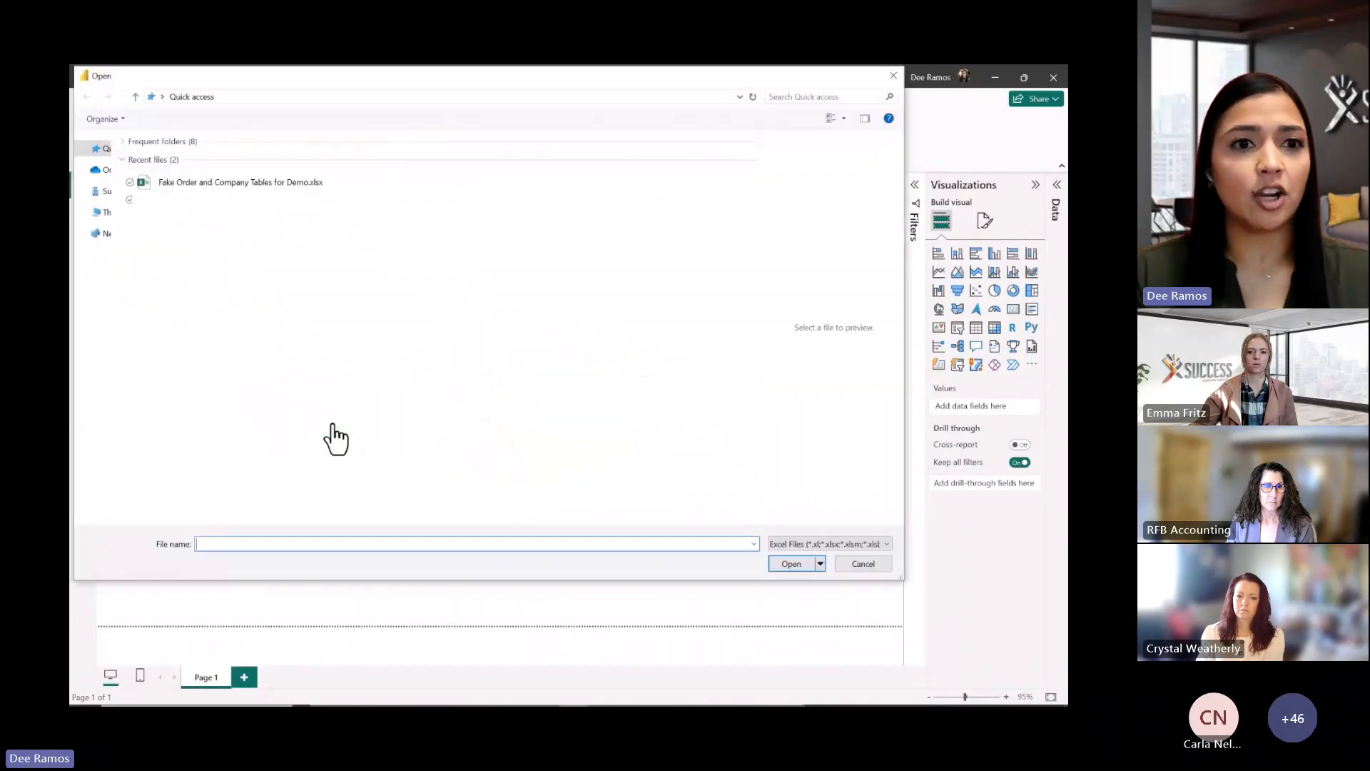
click(242, 187)
click(790, 563)
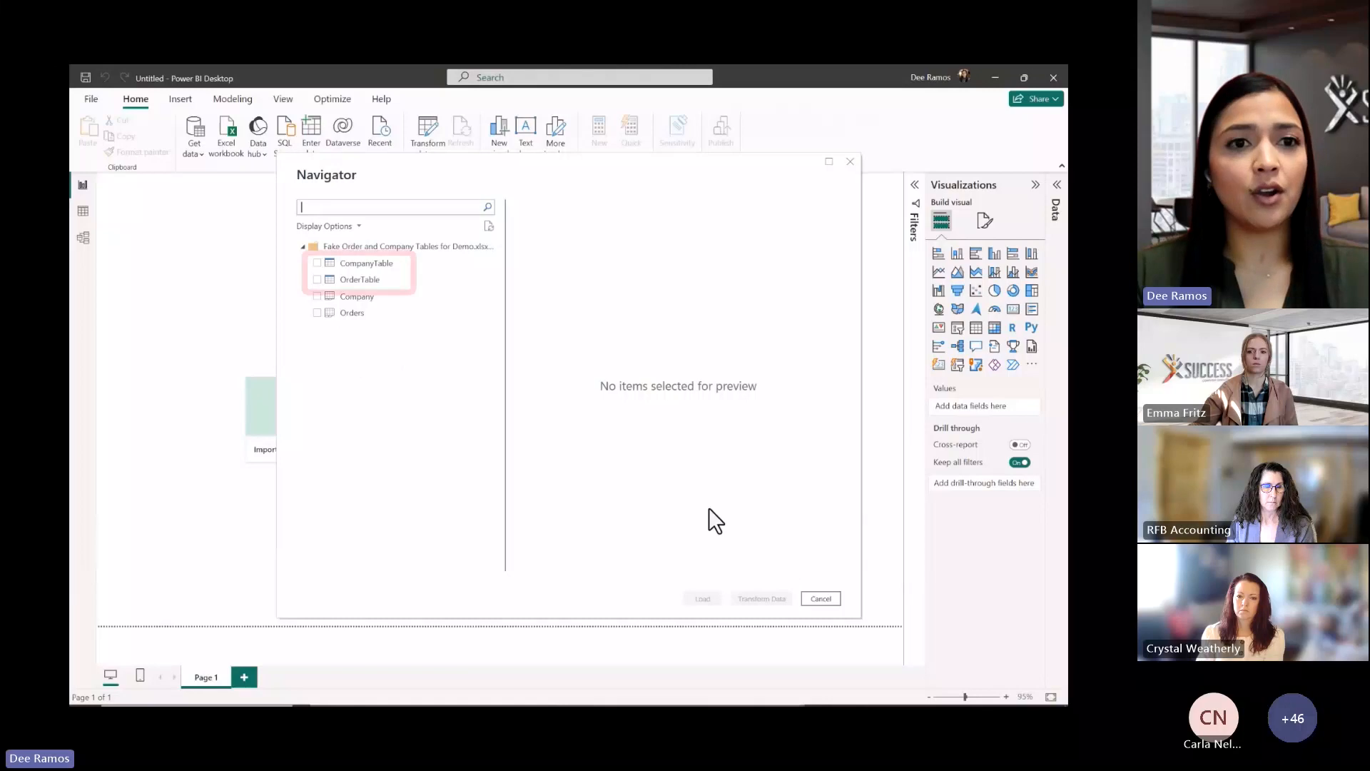
click(377, 262)
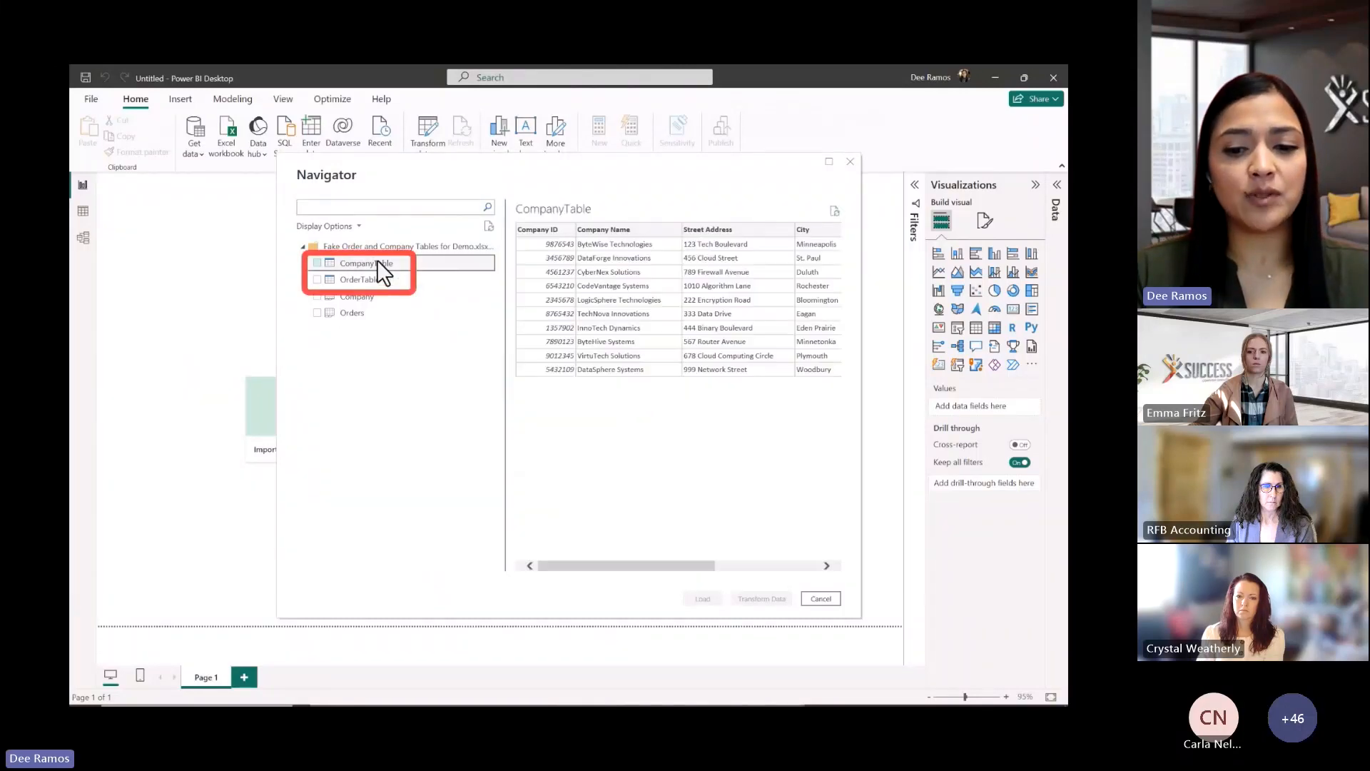
click(318, 262)
click(317, 280)
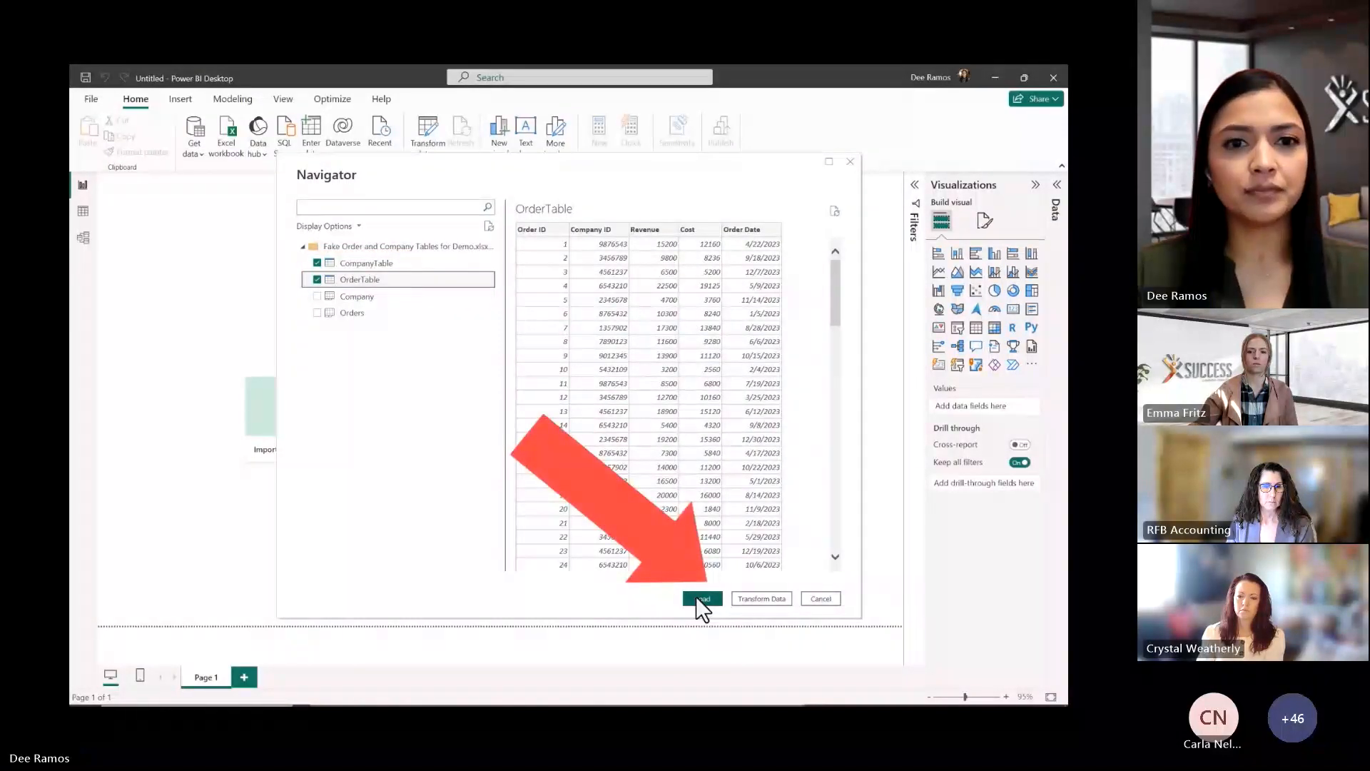
click(699, 598)
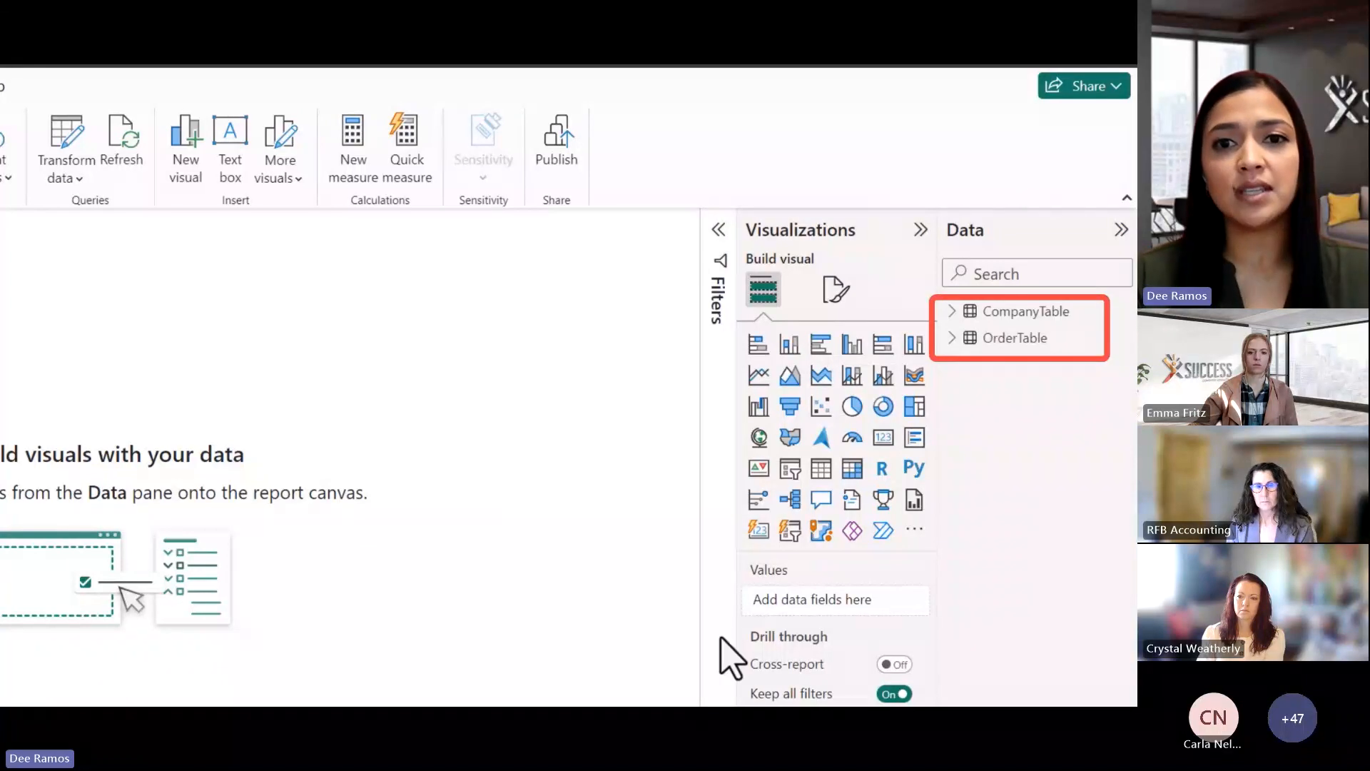
Expand CompanyTable and OrderTable in the Data pane and place a funnel visual
click(957, 319)
click(954, 526)
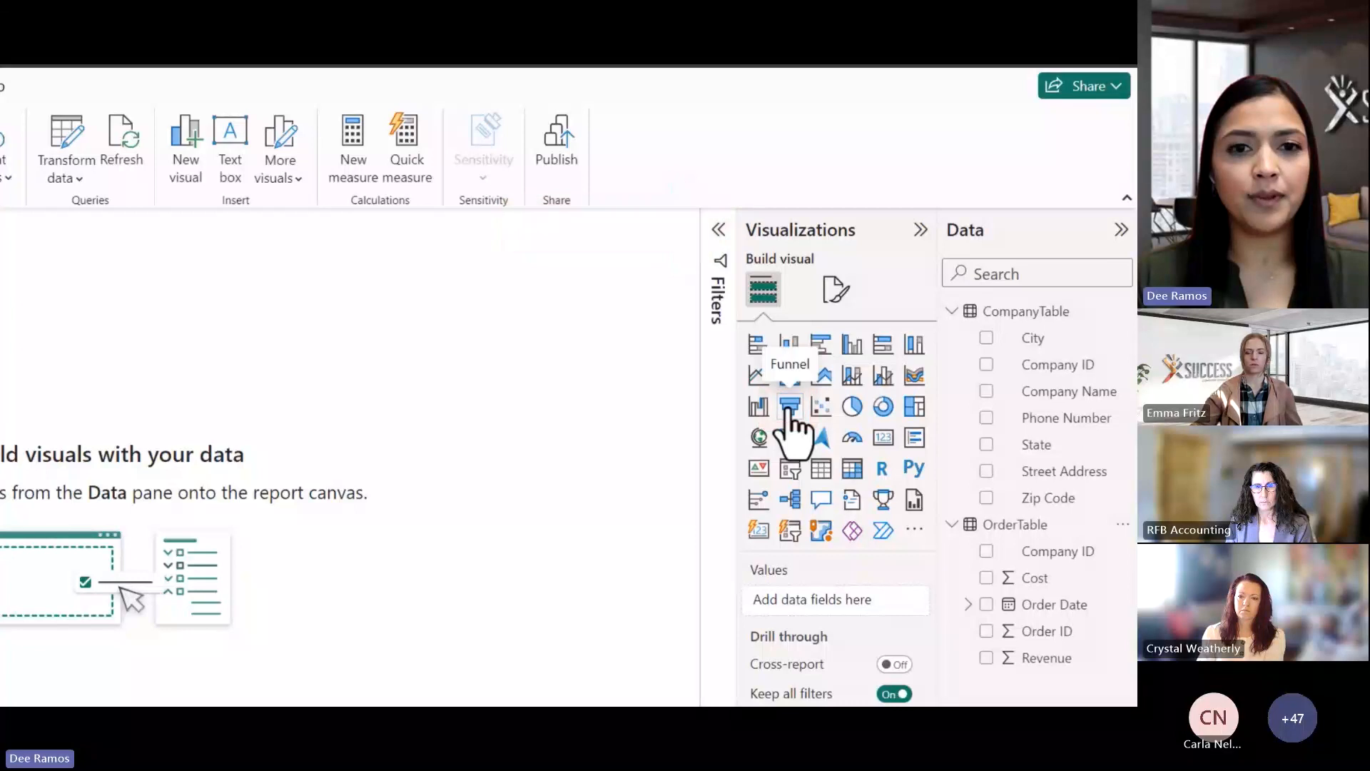
click(789, 407)
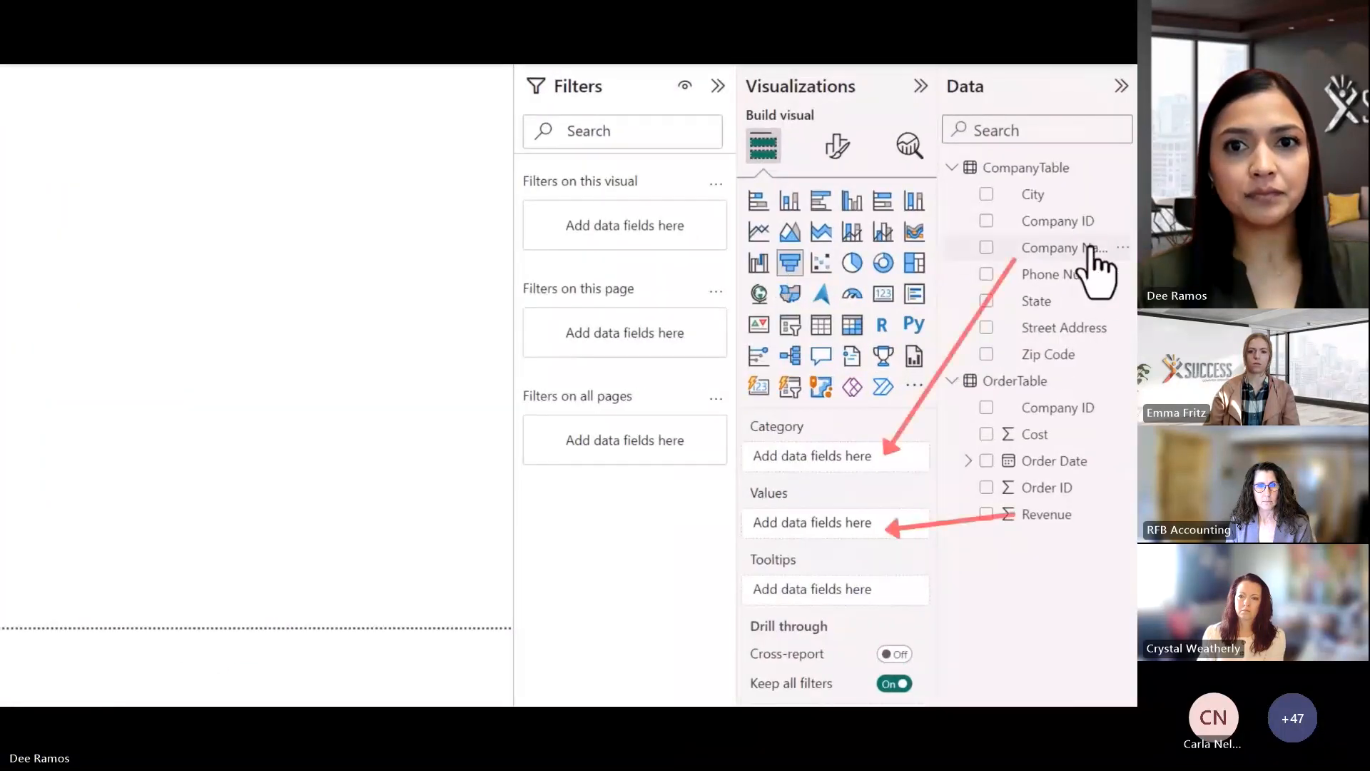
Build an enlarged funnel of Sum of Revenue by Company Name, then add Page 2
drag(1096, 267, 892, 455)
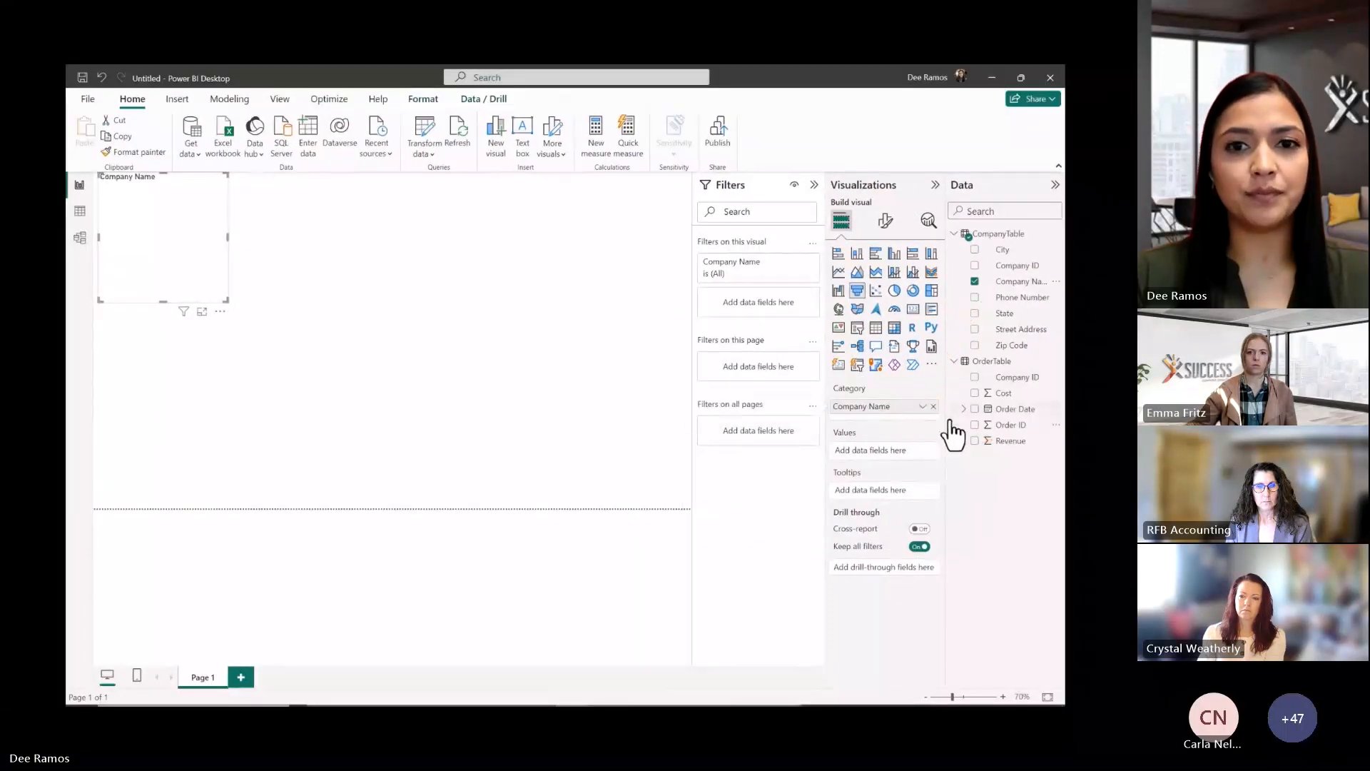
drag(1003, 446, 907, 460)
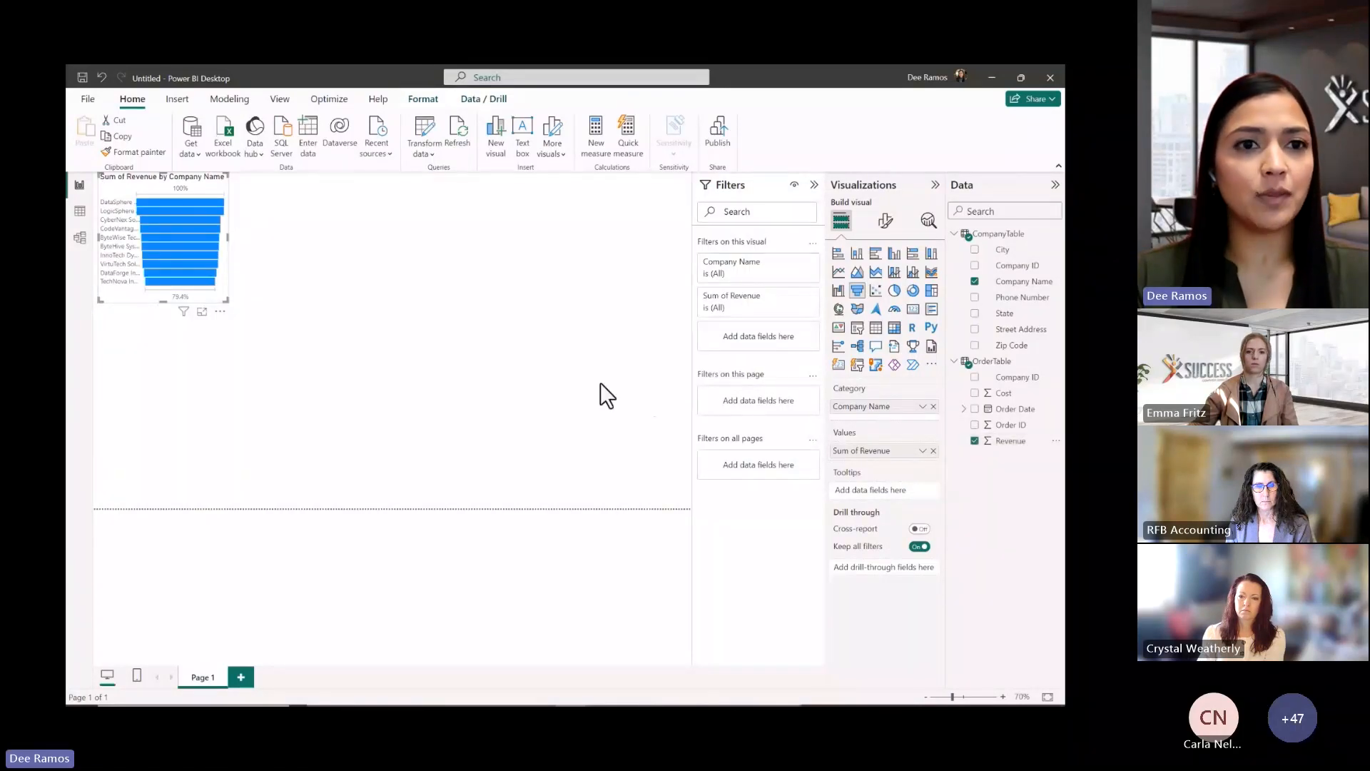
drag(225, 301, 695, 502)
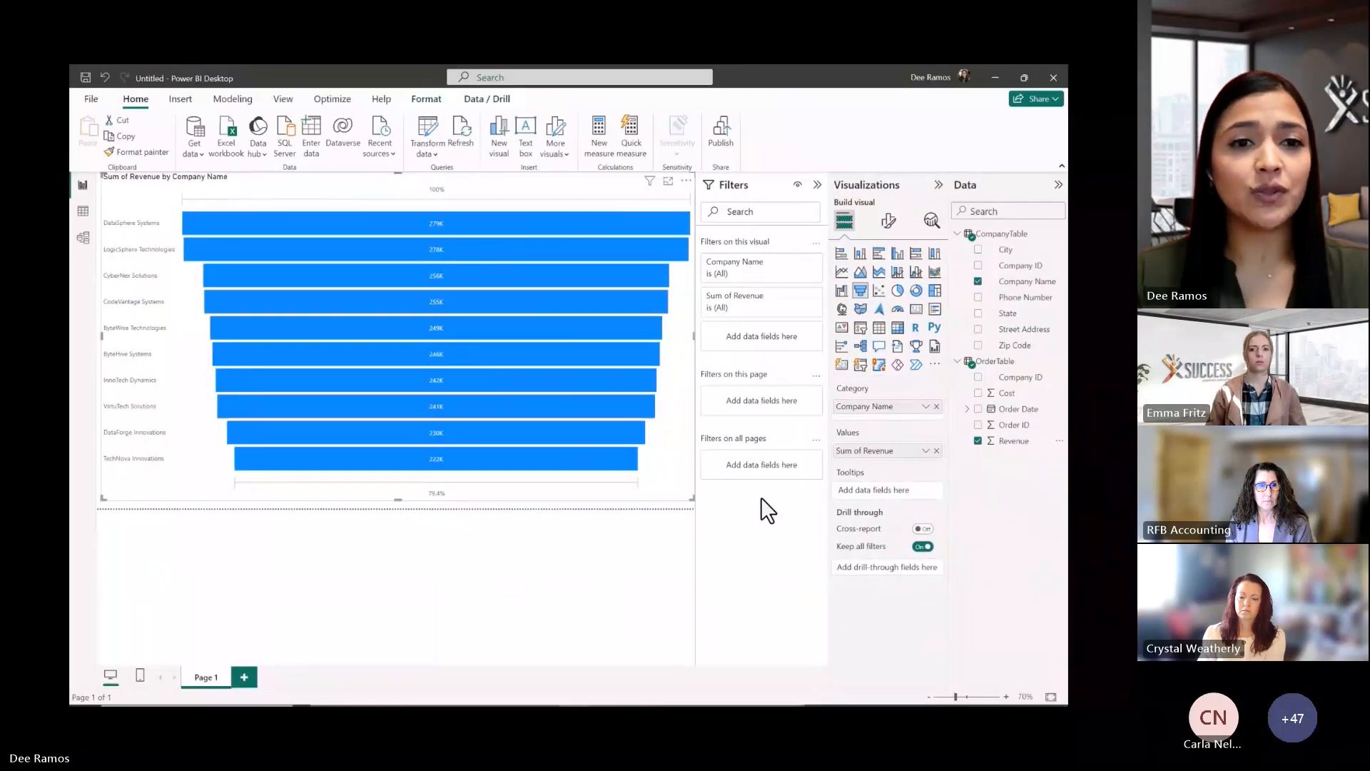
click(255, 679)
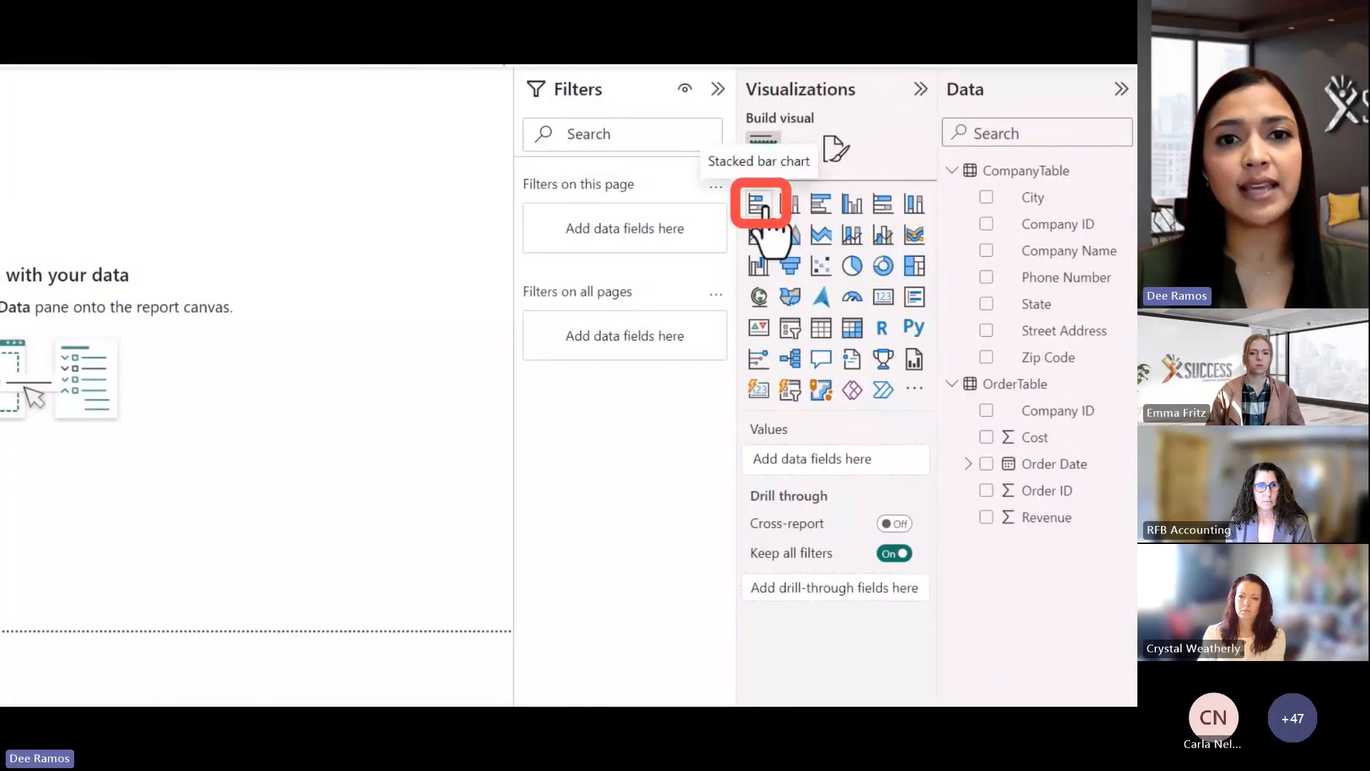
Add an enlarged stacked bar chart: Order Date by Month, Sum of Revenue, Company Name legend
click(762, 209)
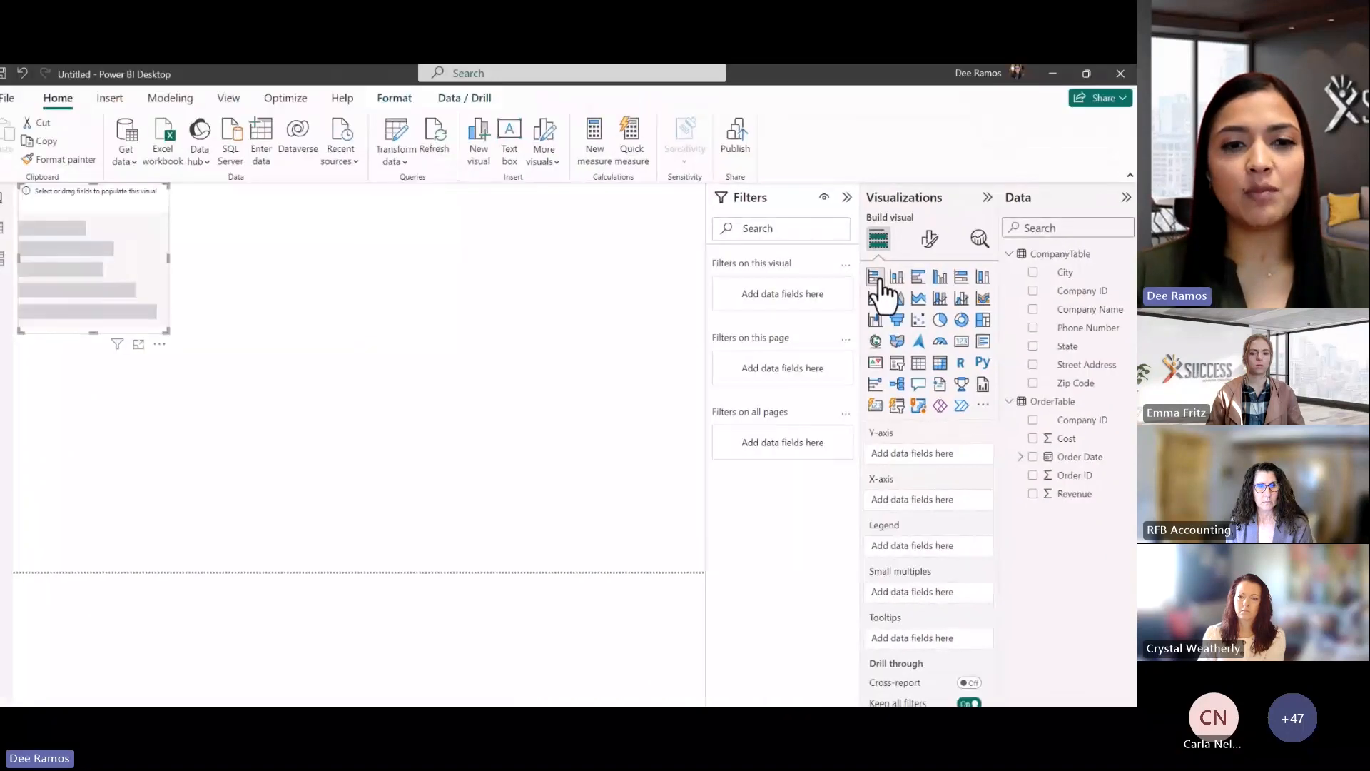
drag(183, 334, 726, 464)
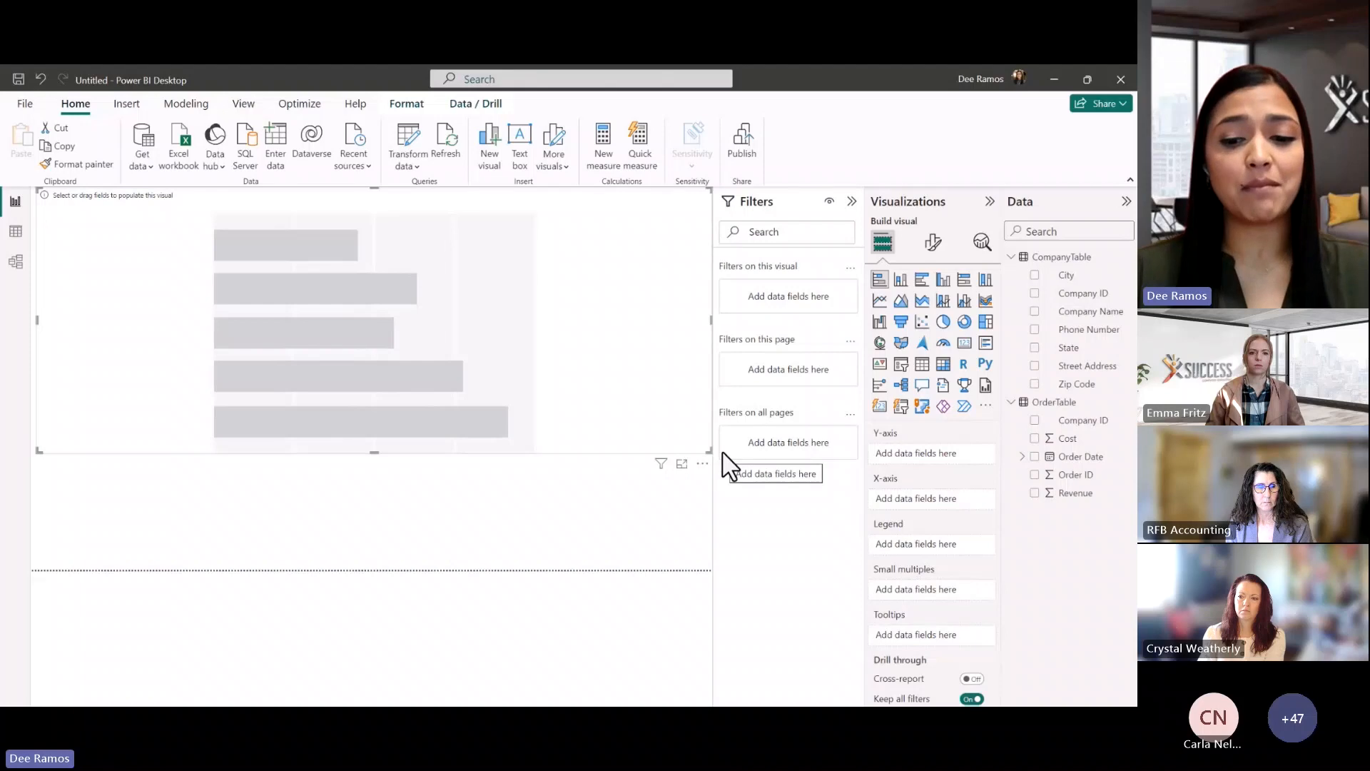
click(1034, 456)
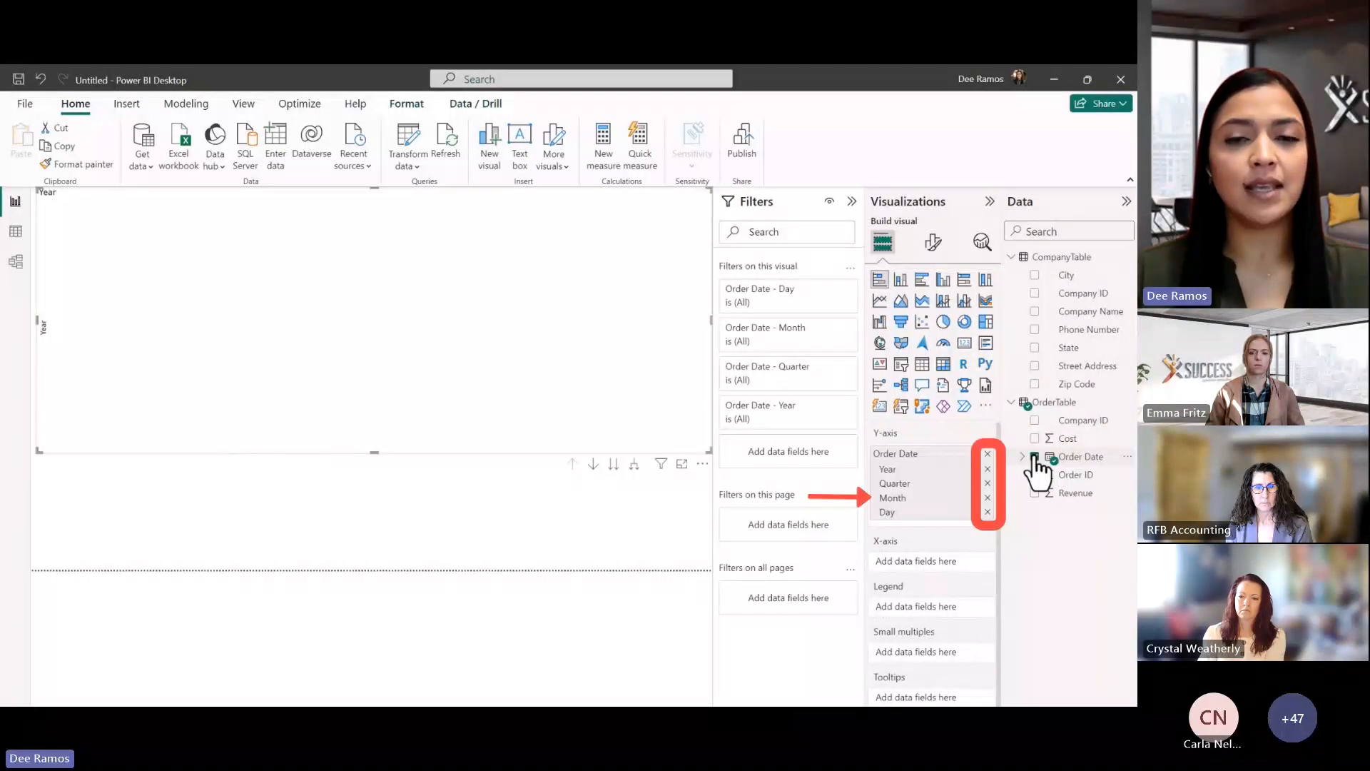
click(988, 469)
click(988, 469)
click(988, 484)
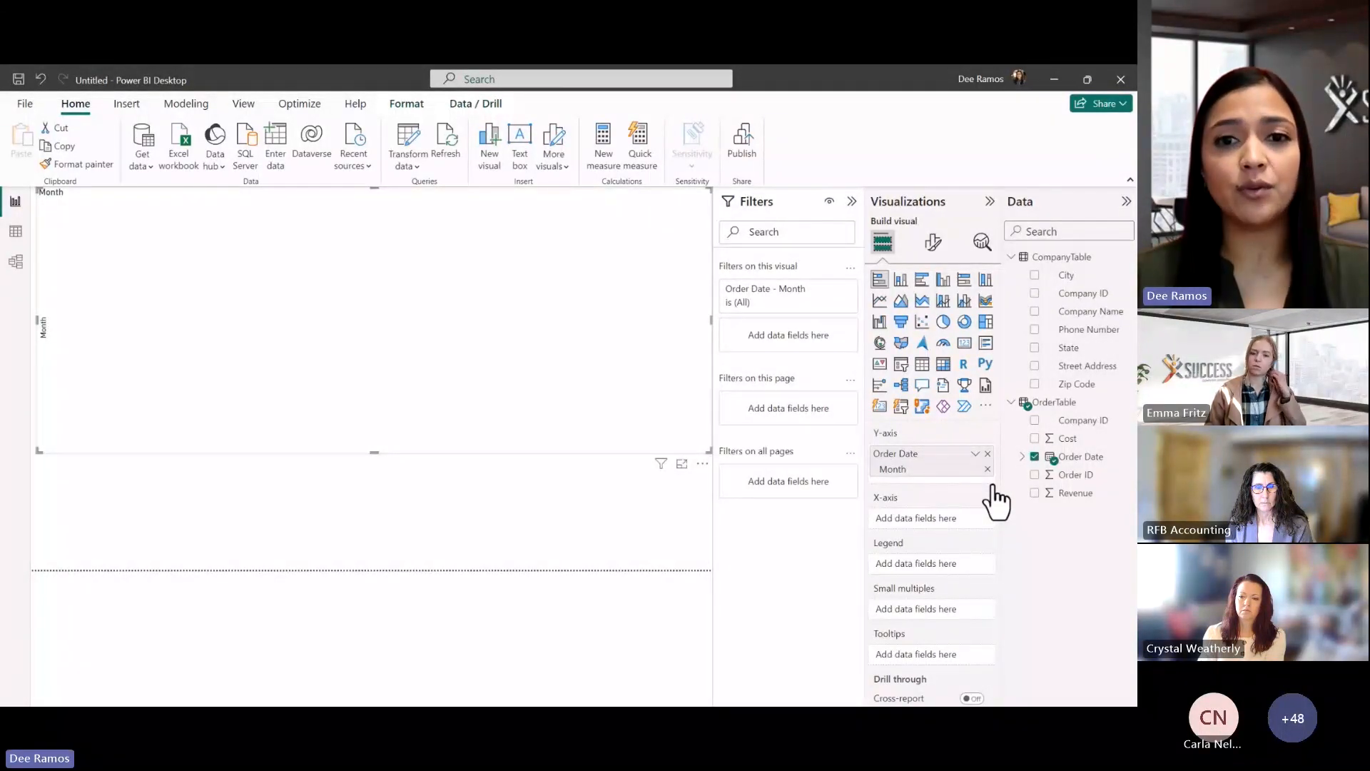
click(1035, 493)
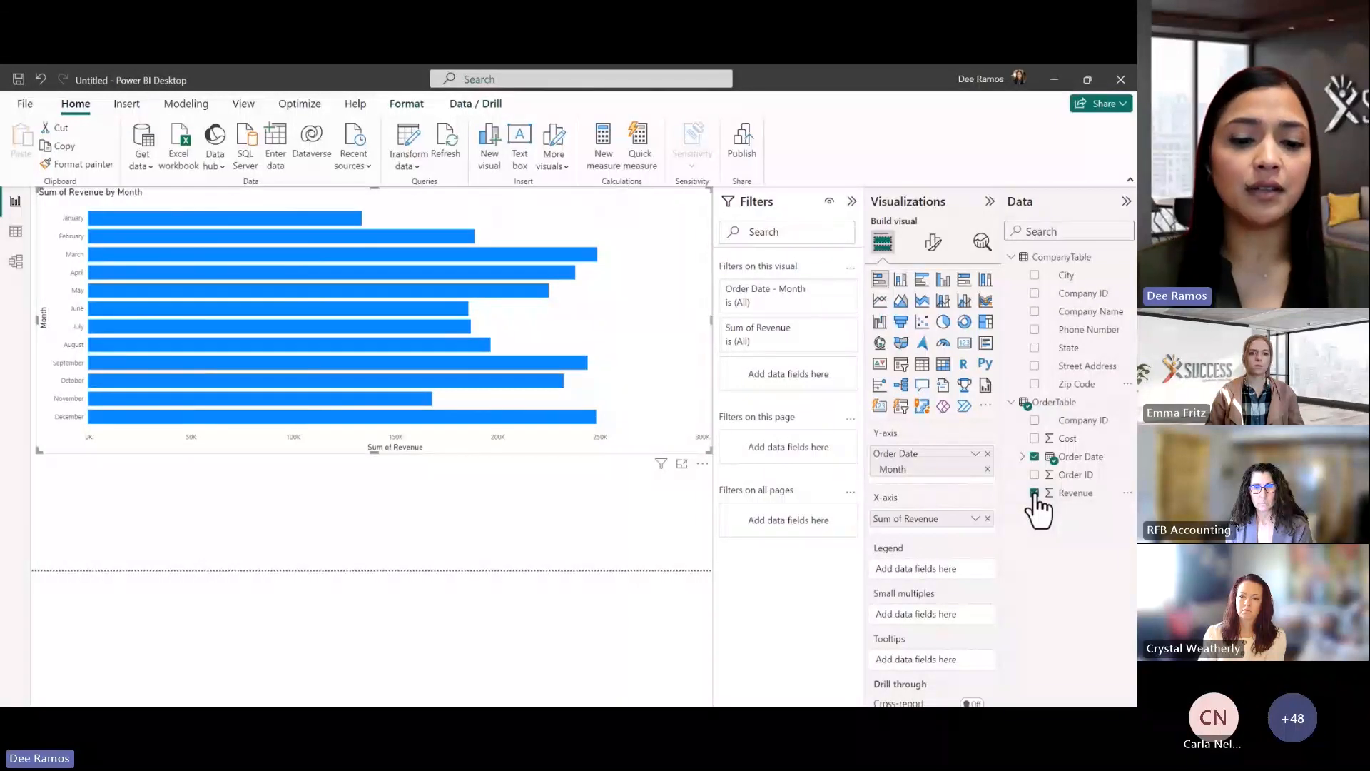
click(1035, 312)
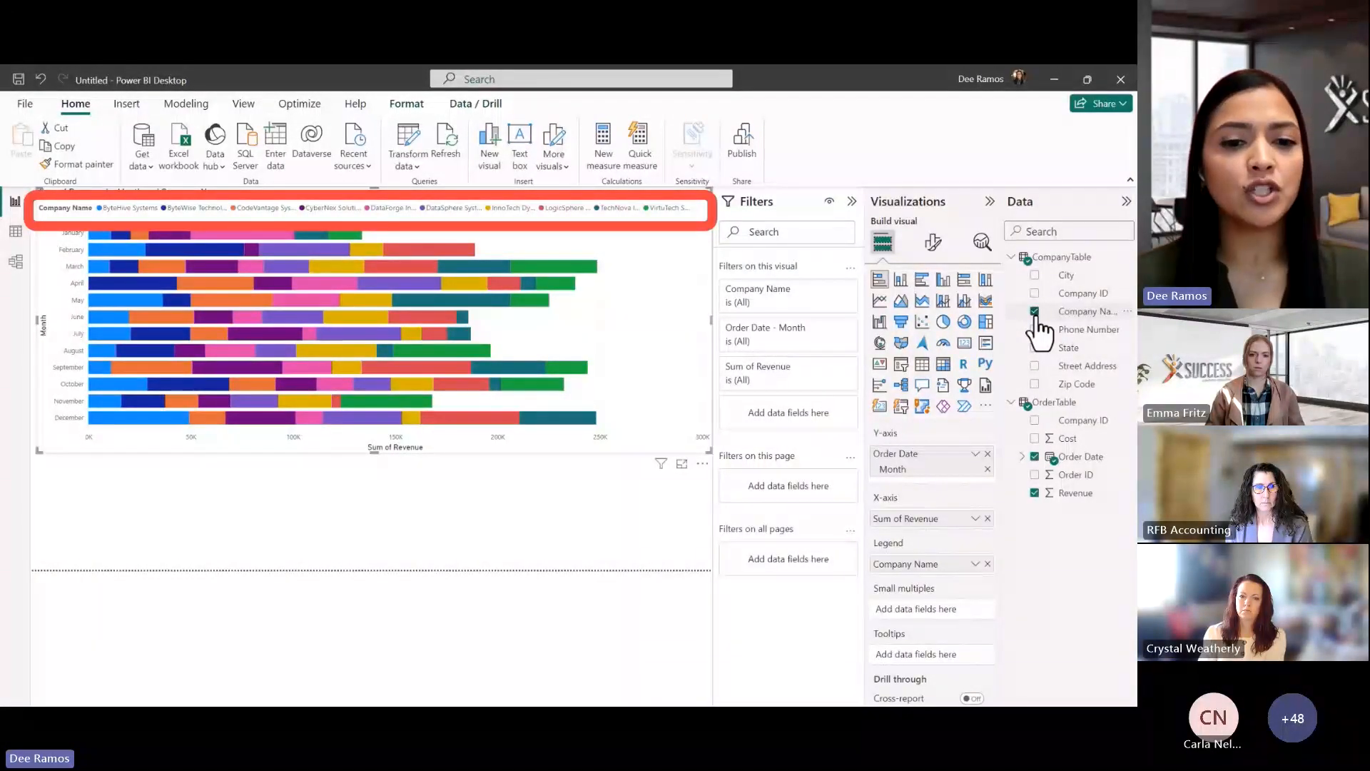
Set the bar chart legend position to Center right and highlight DataSphere Systems' bars
click(935, 246)
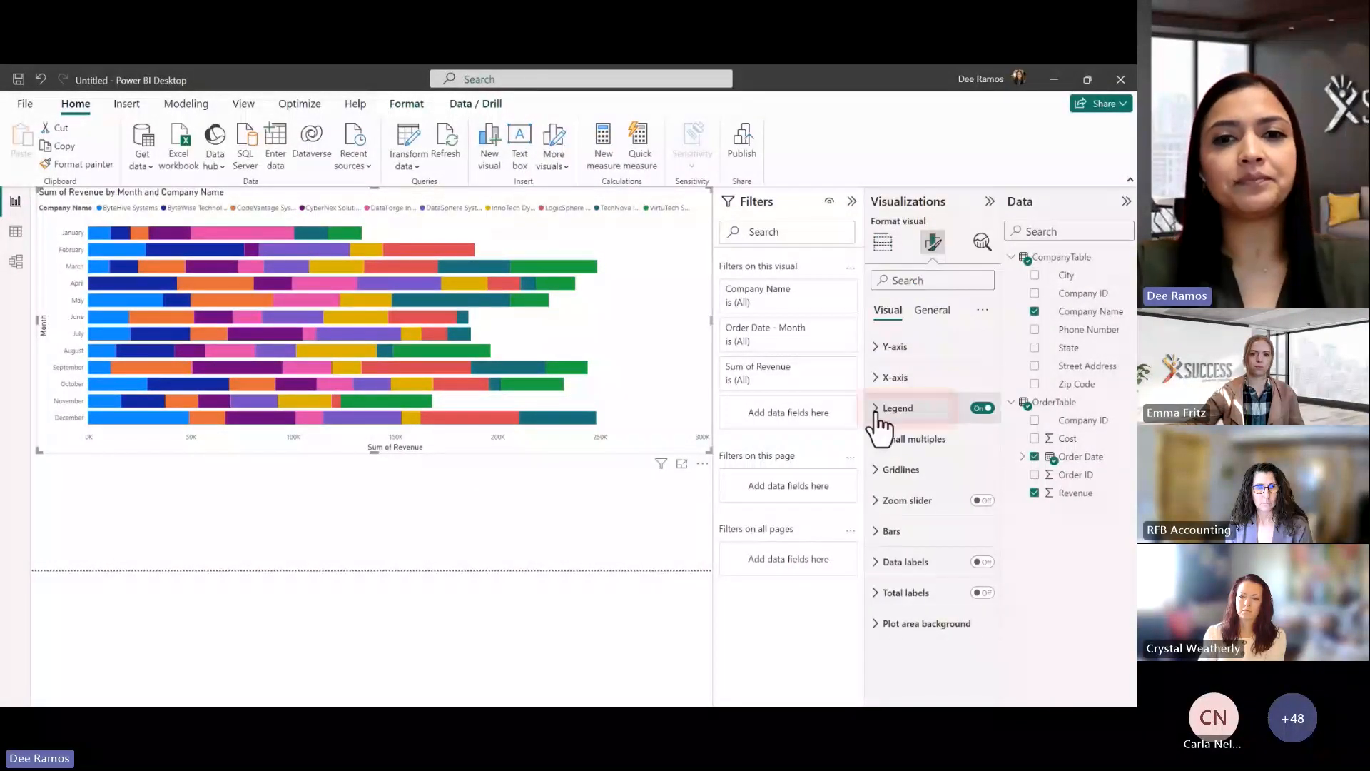
click(877, 418)
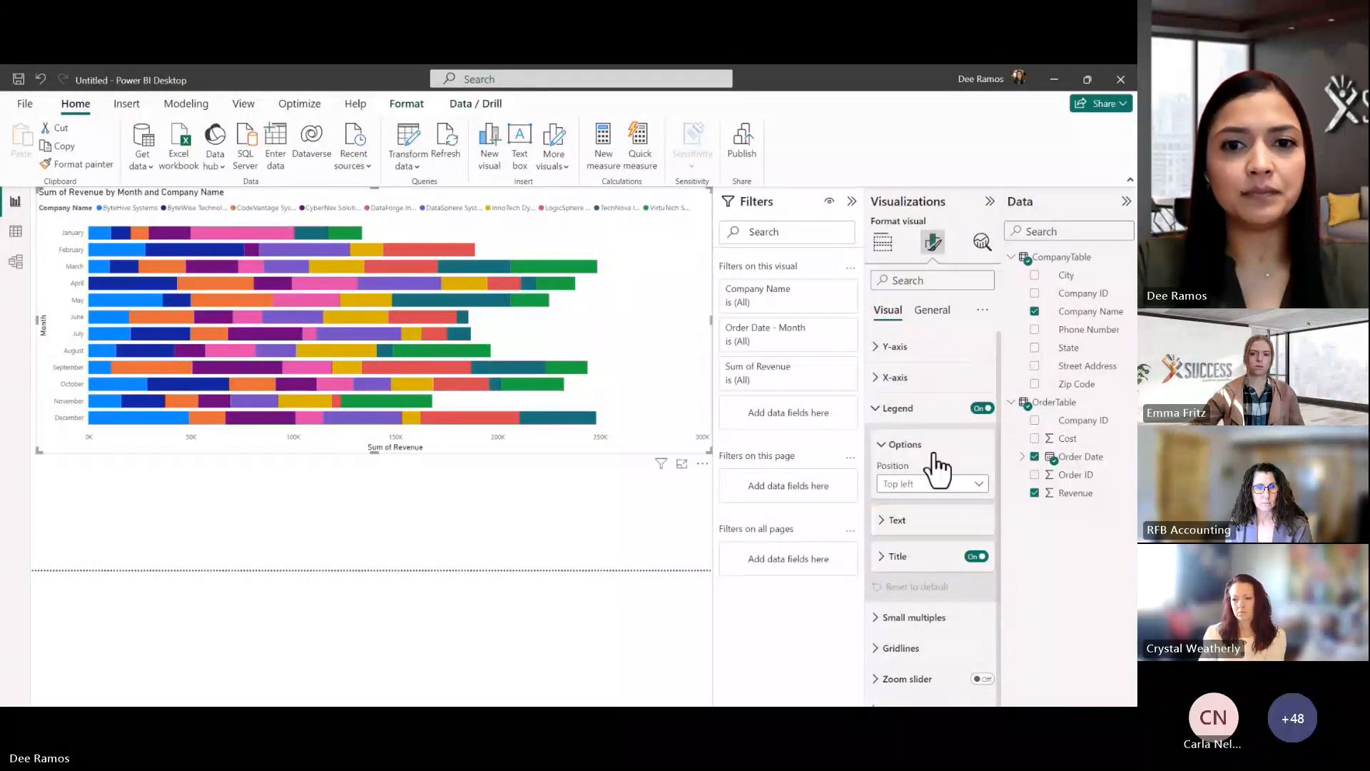
click(981, 485)
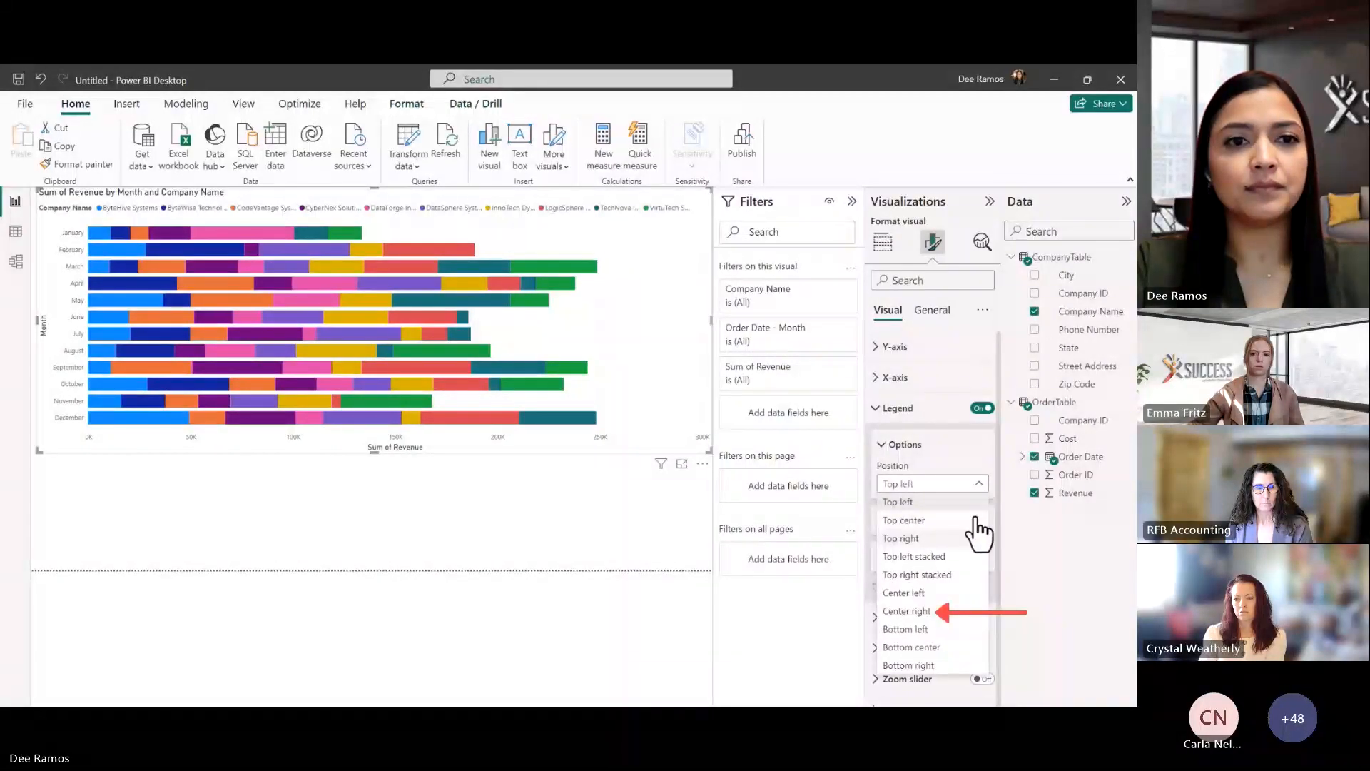
click(953, 613)
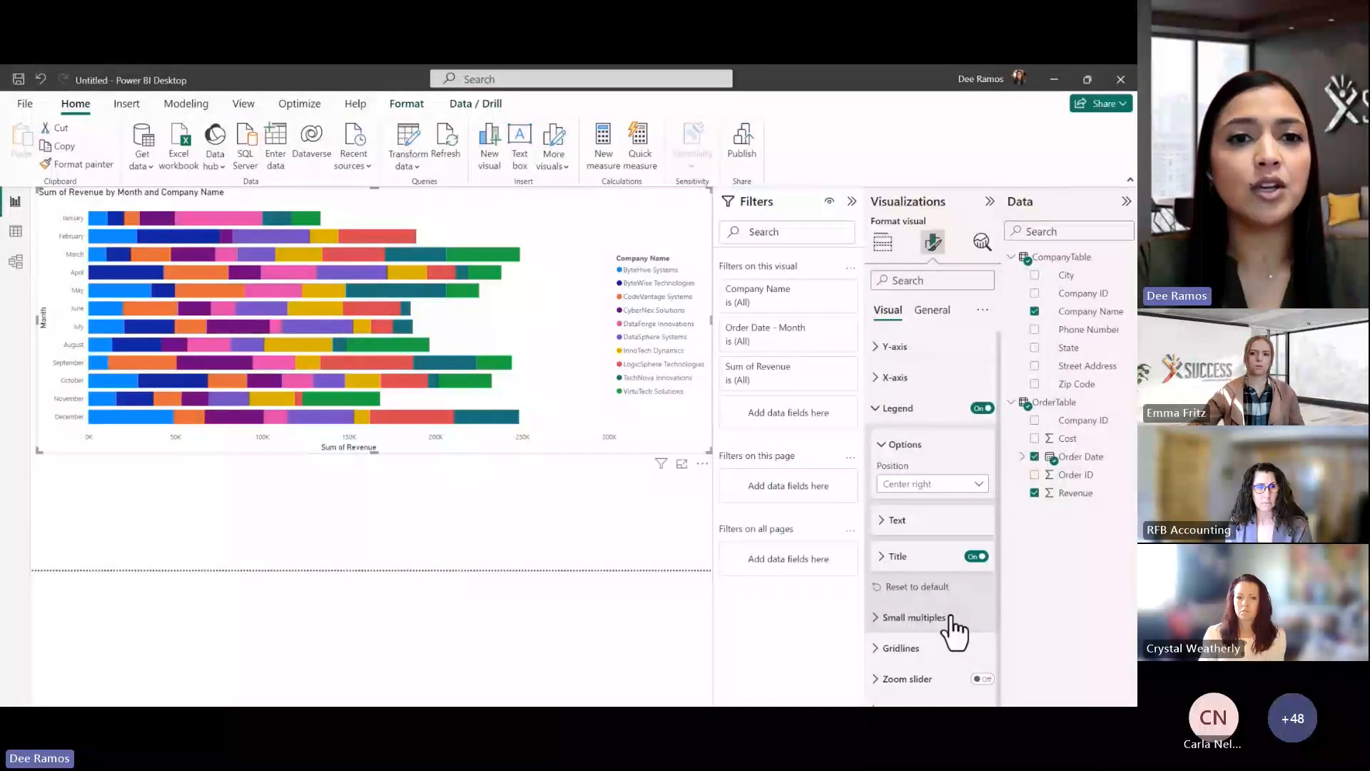
click(669, 336)
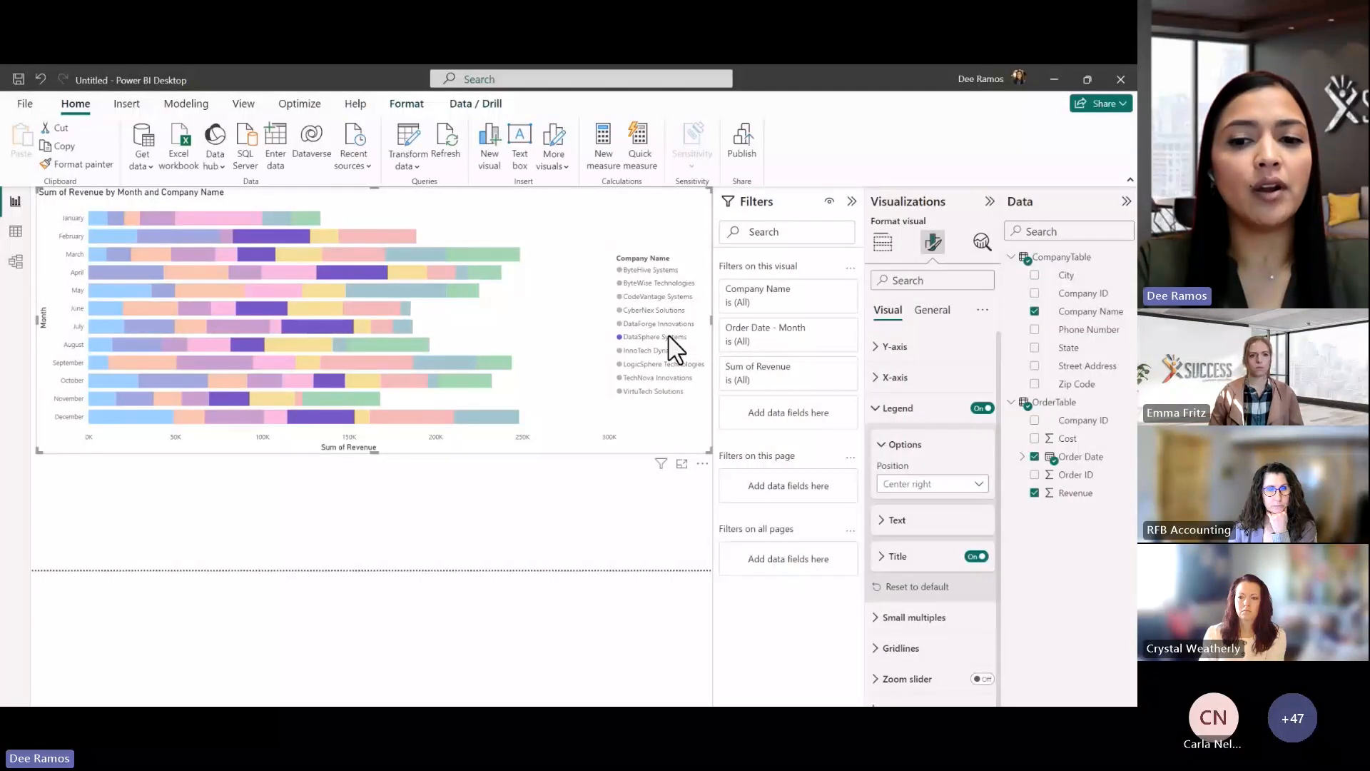
Add a narrowed multi-row card of Company Name, Street Address, State, Zip Code and Phone Number
click(882, 244)
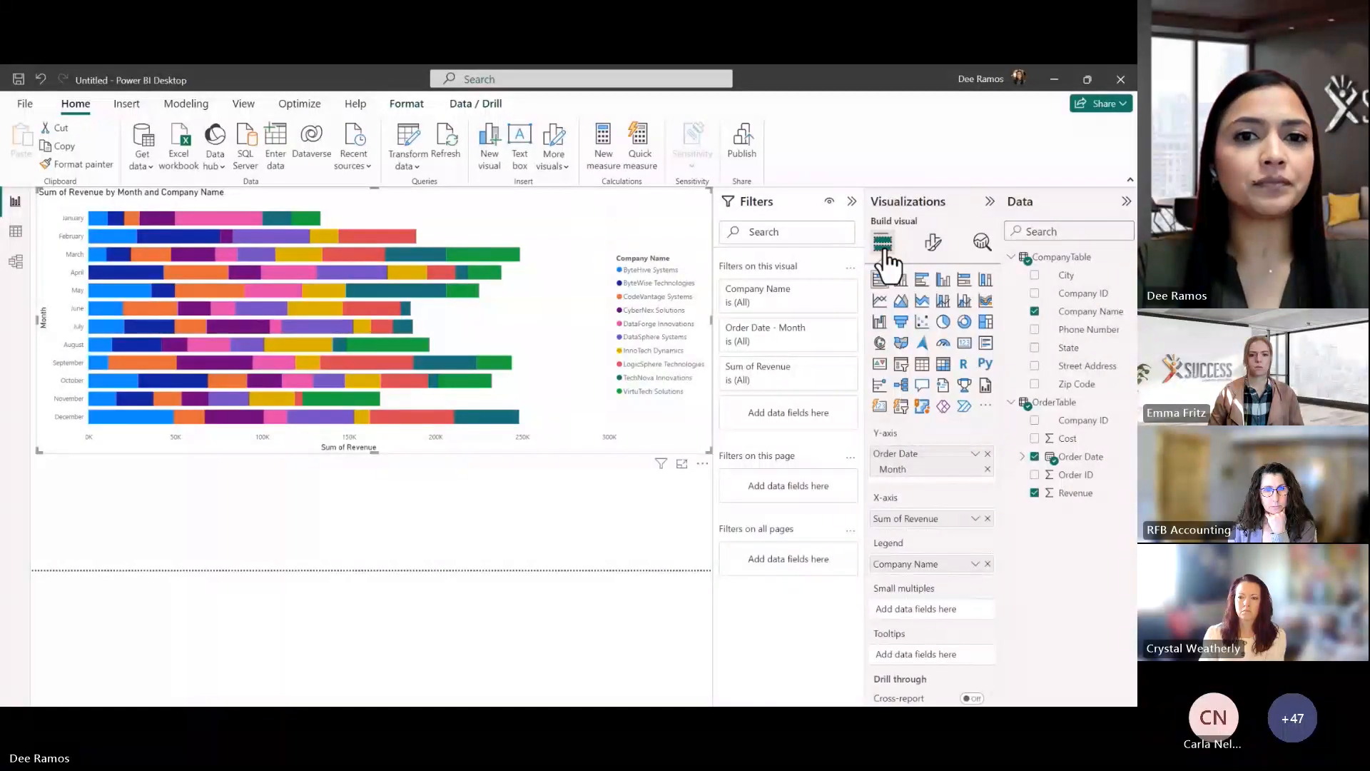
click(508, 537)
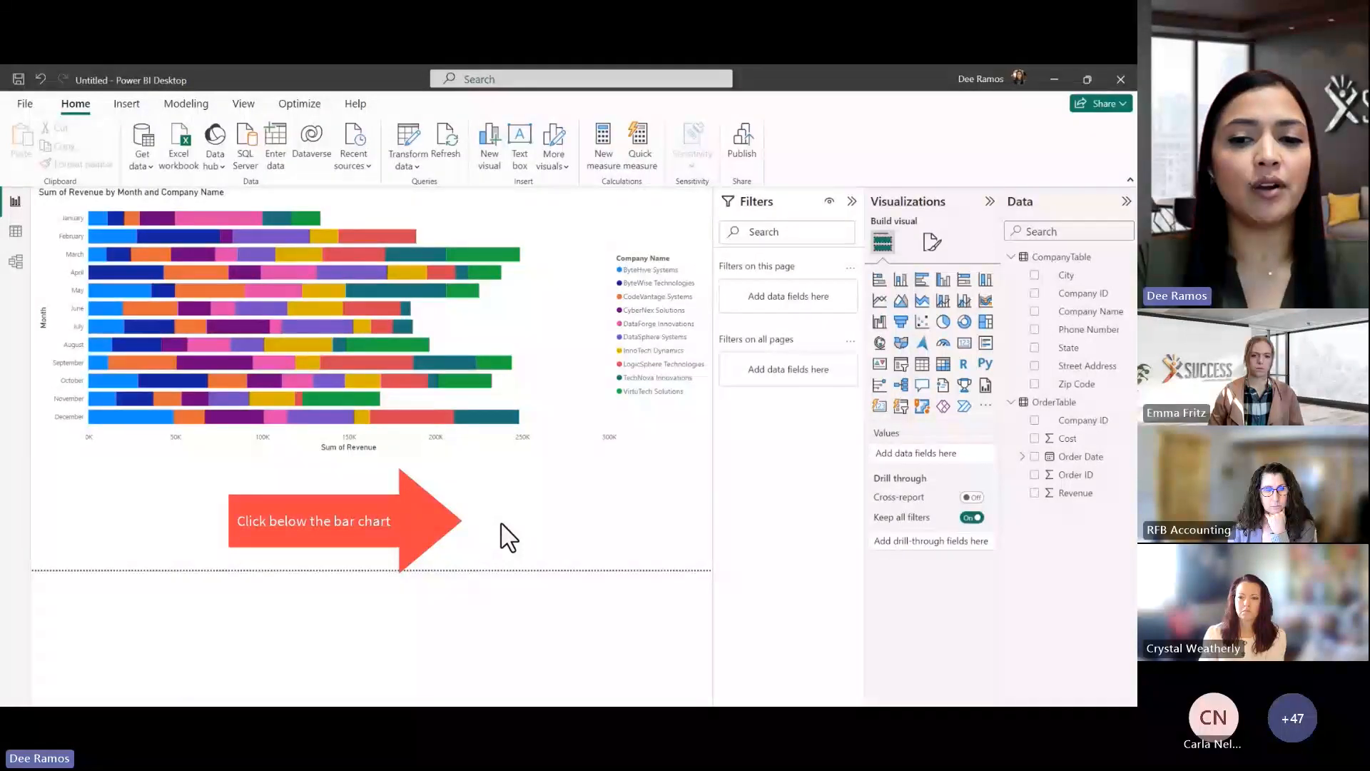
click(985, 344)
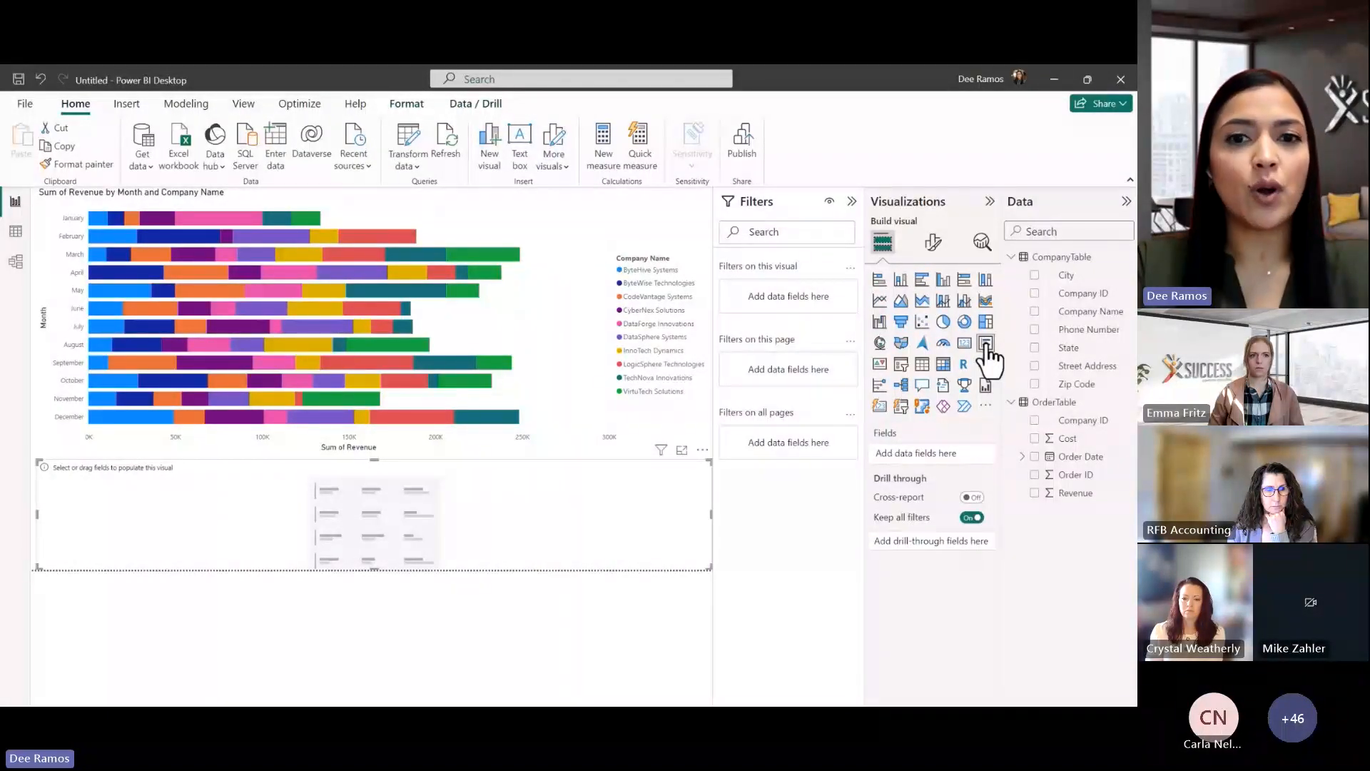
click(1033, 314)
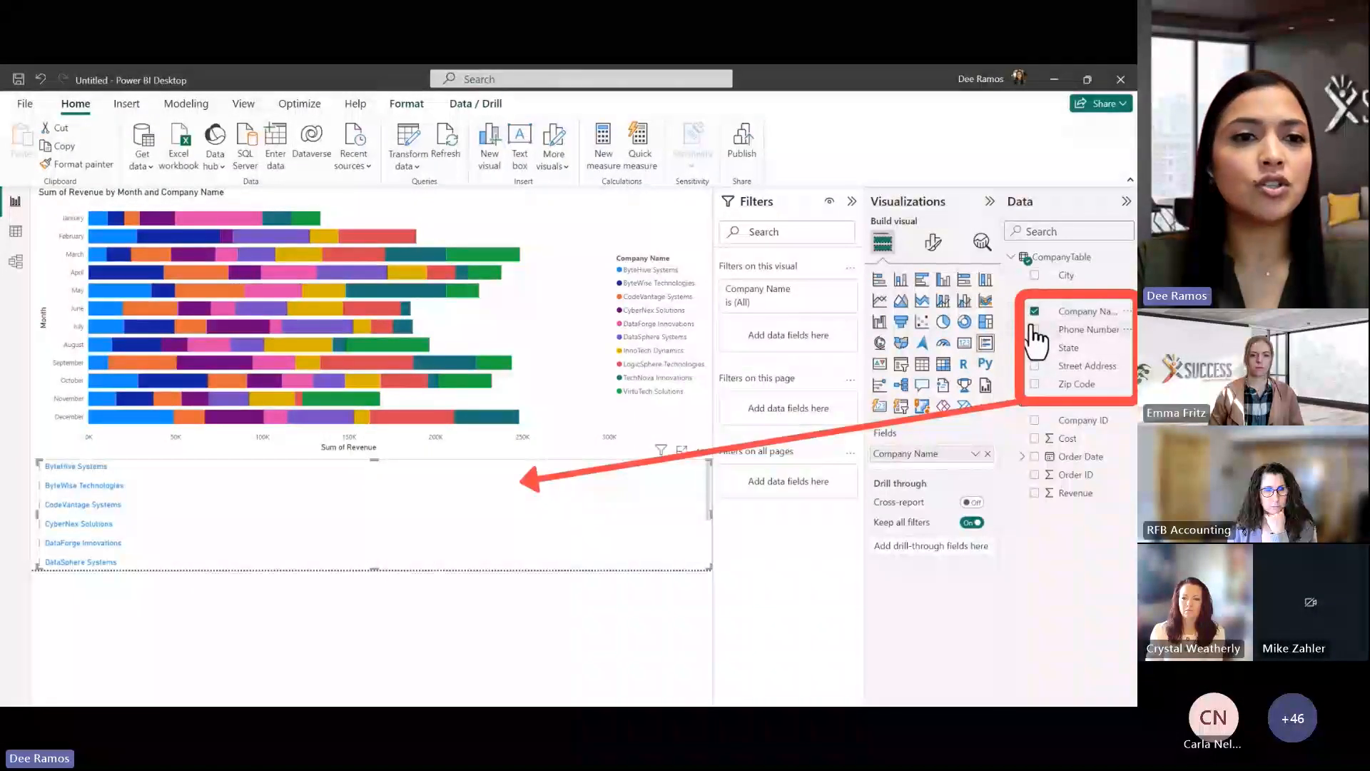
click(1034, 367)
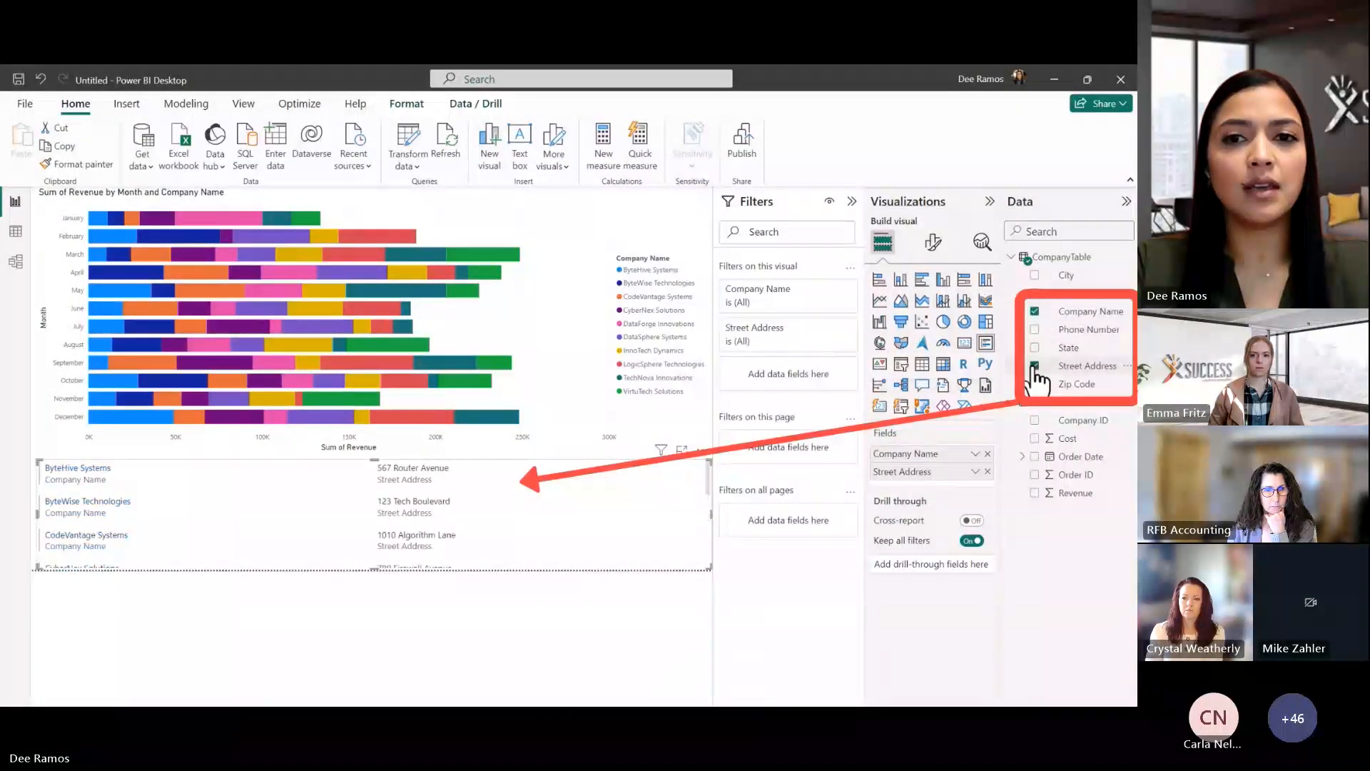
click(1034, 348)
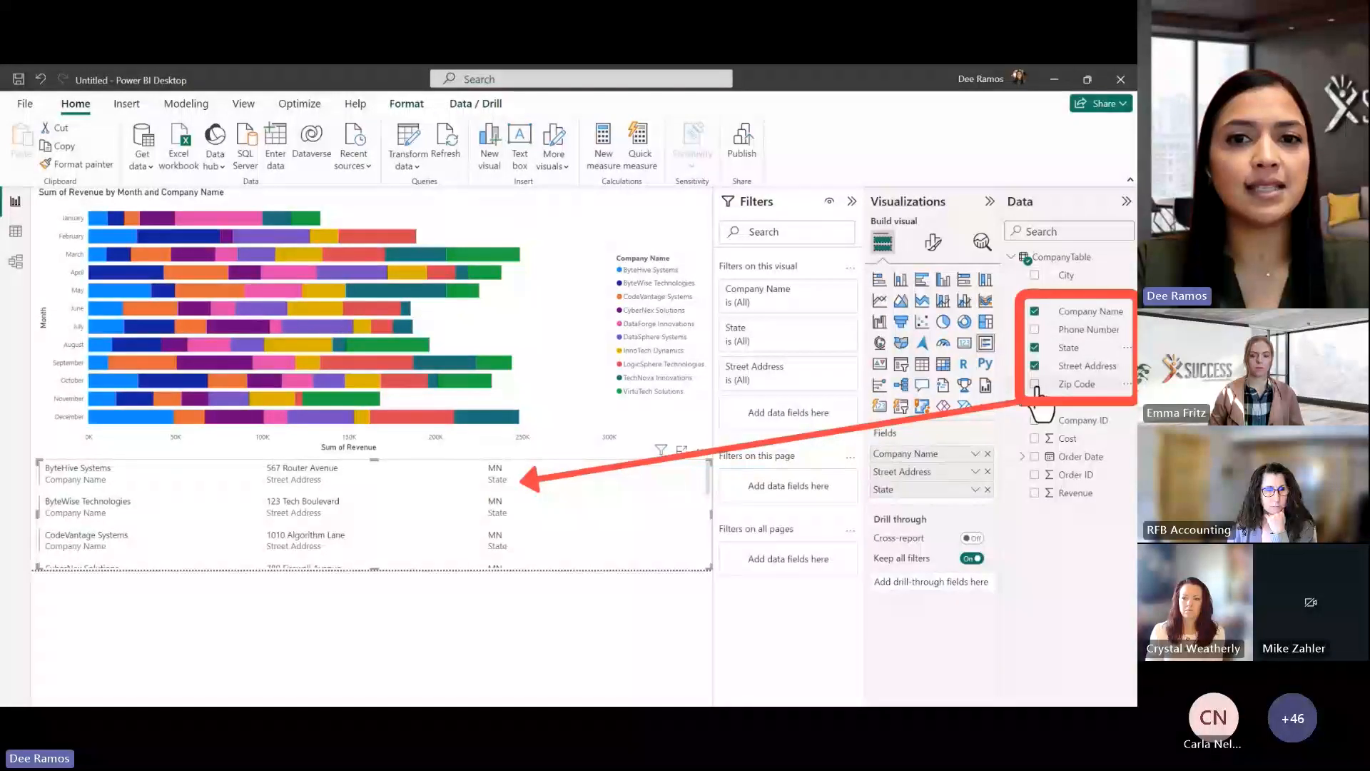
click(1034, 384)
click(1037, 334)
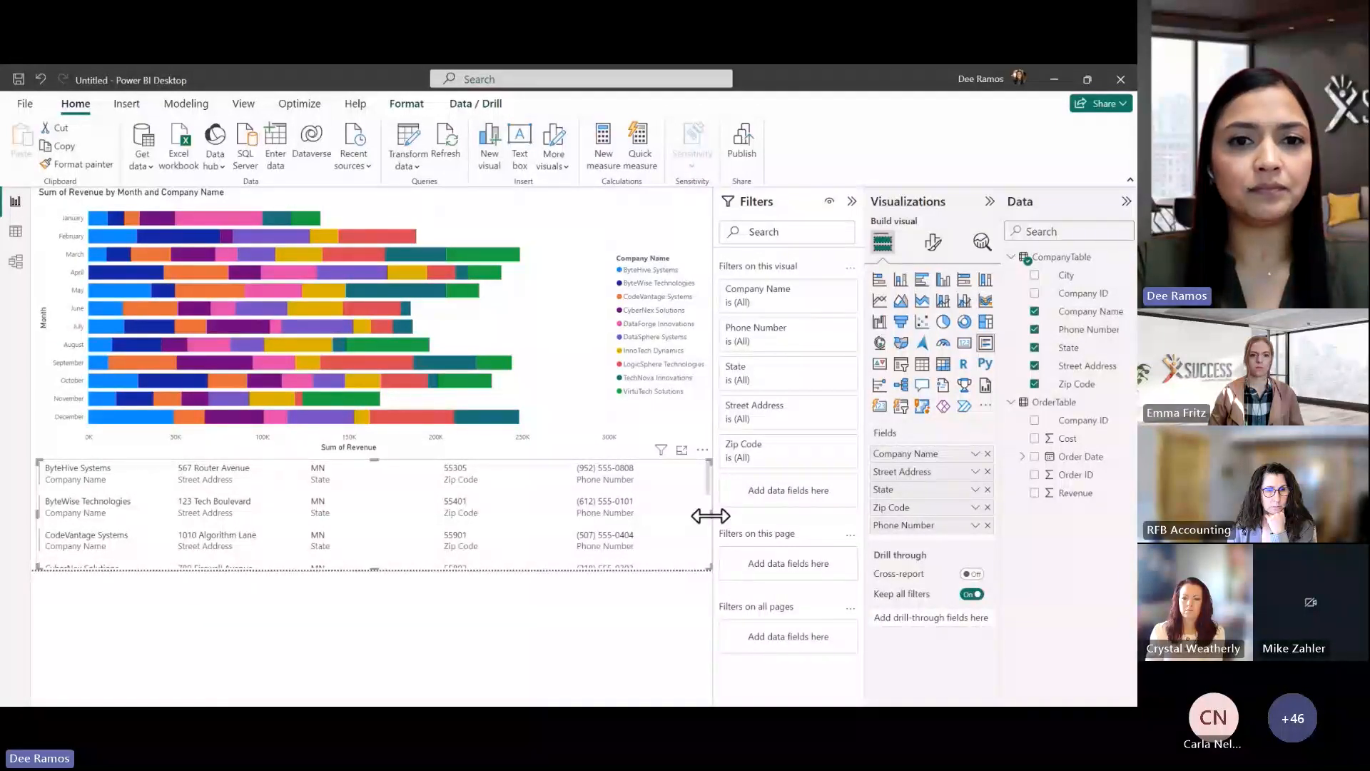
drag(710, 516, 536, 527)
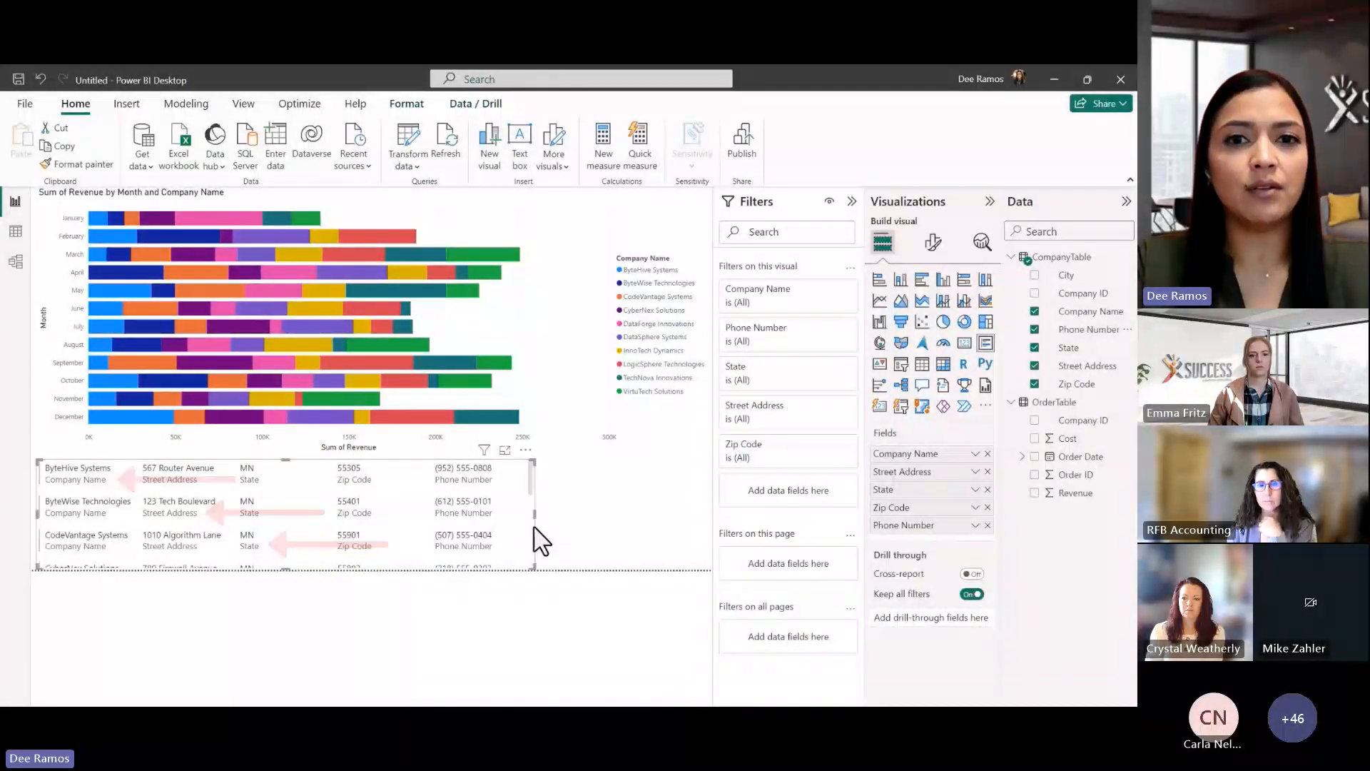
click(932, 246)
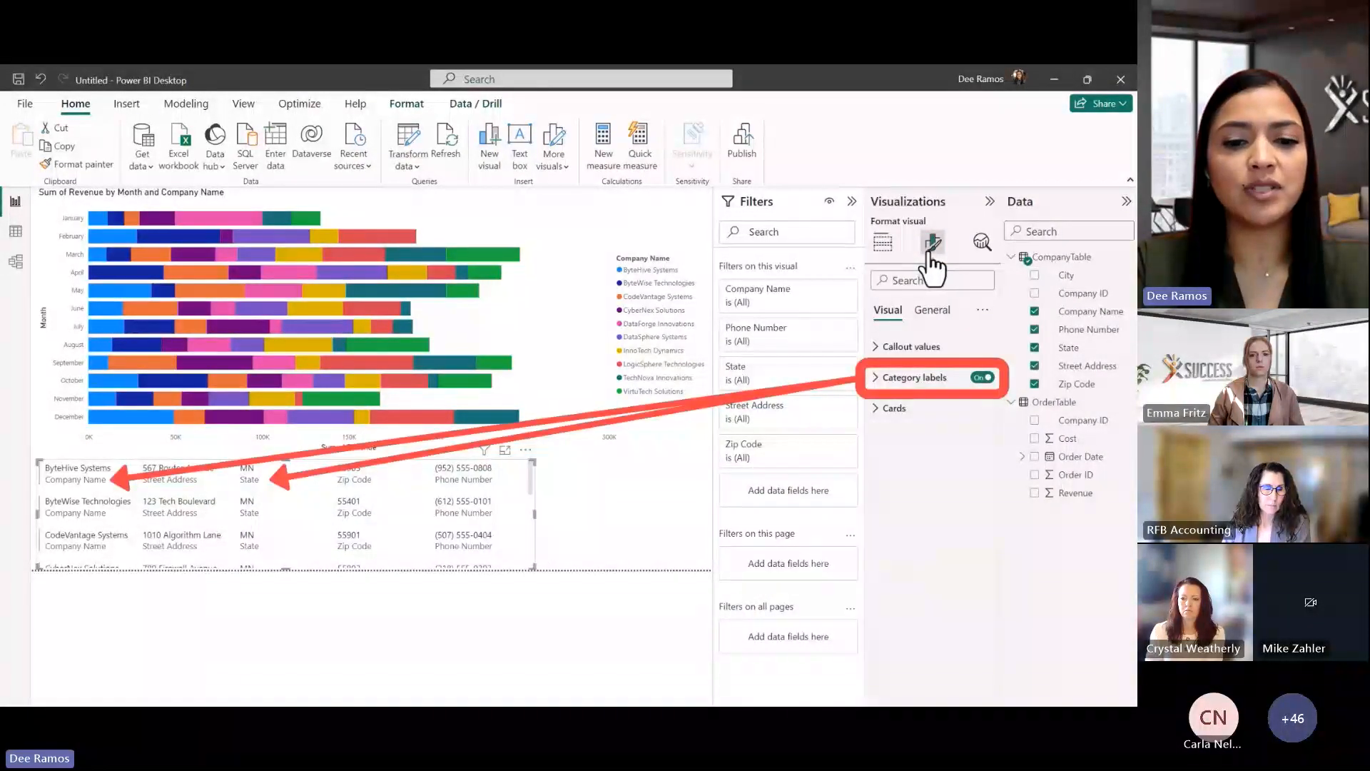
Switch off Category labels on the multi-row card
click(980, 379)
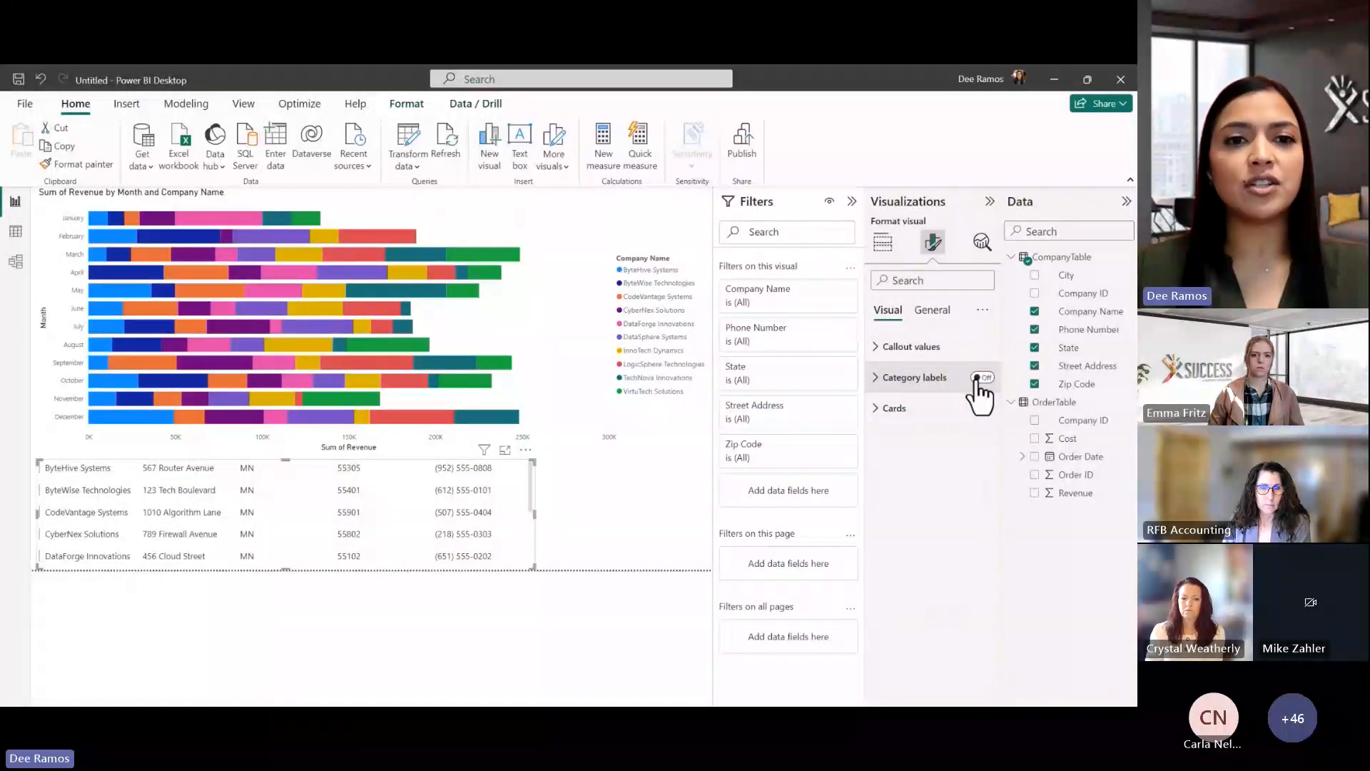
click(658, 503)
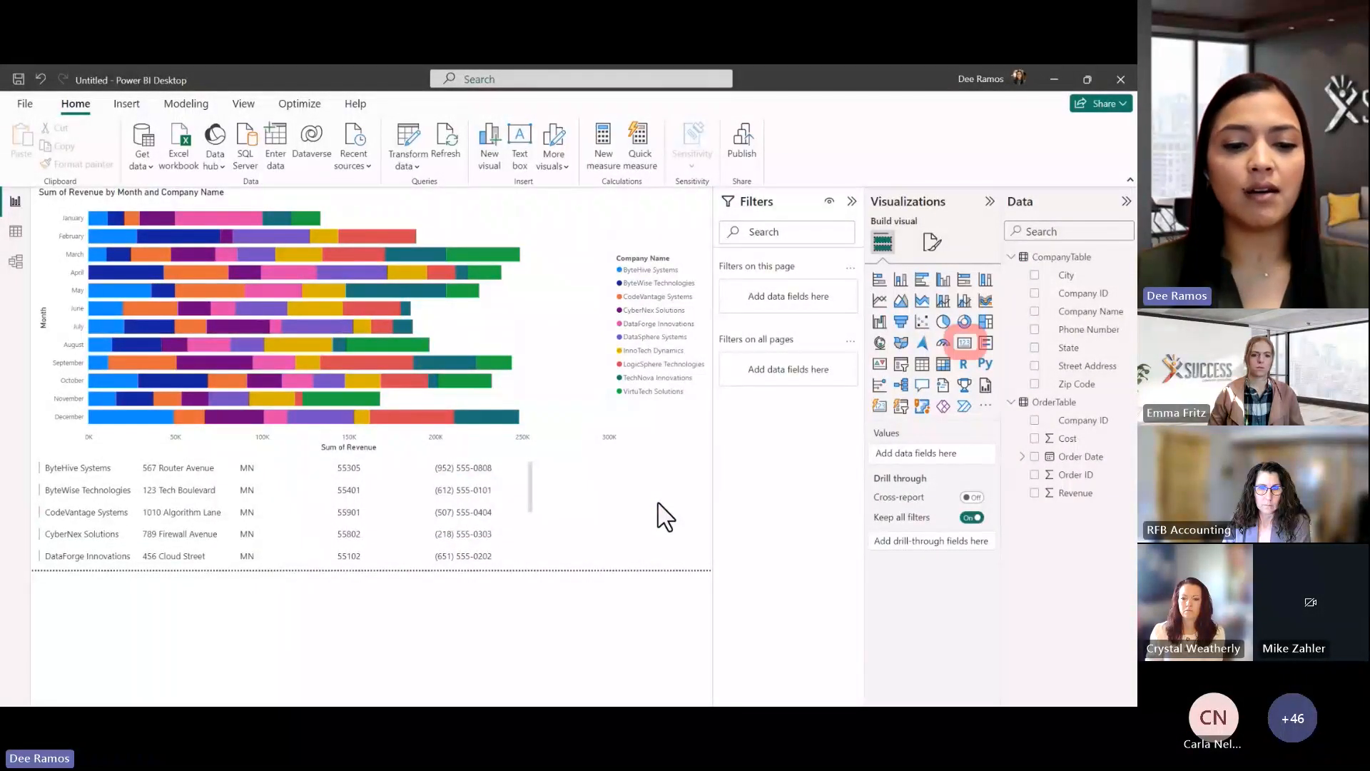
Add a Sum of Revenue card (2M), then cross-filter to TechNova Innovations' May bar
click(966, 345)
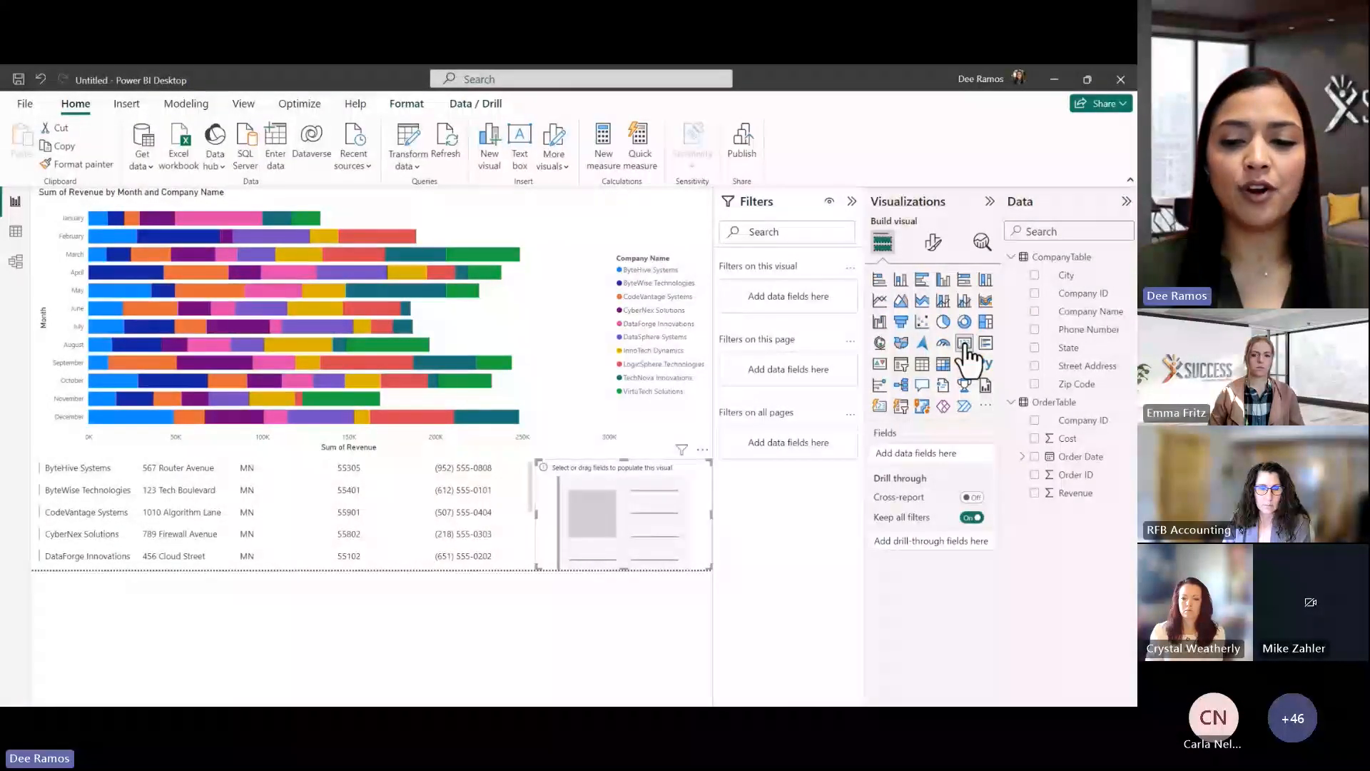
click(1034, 492)
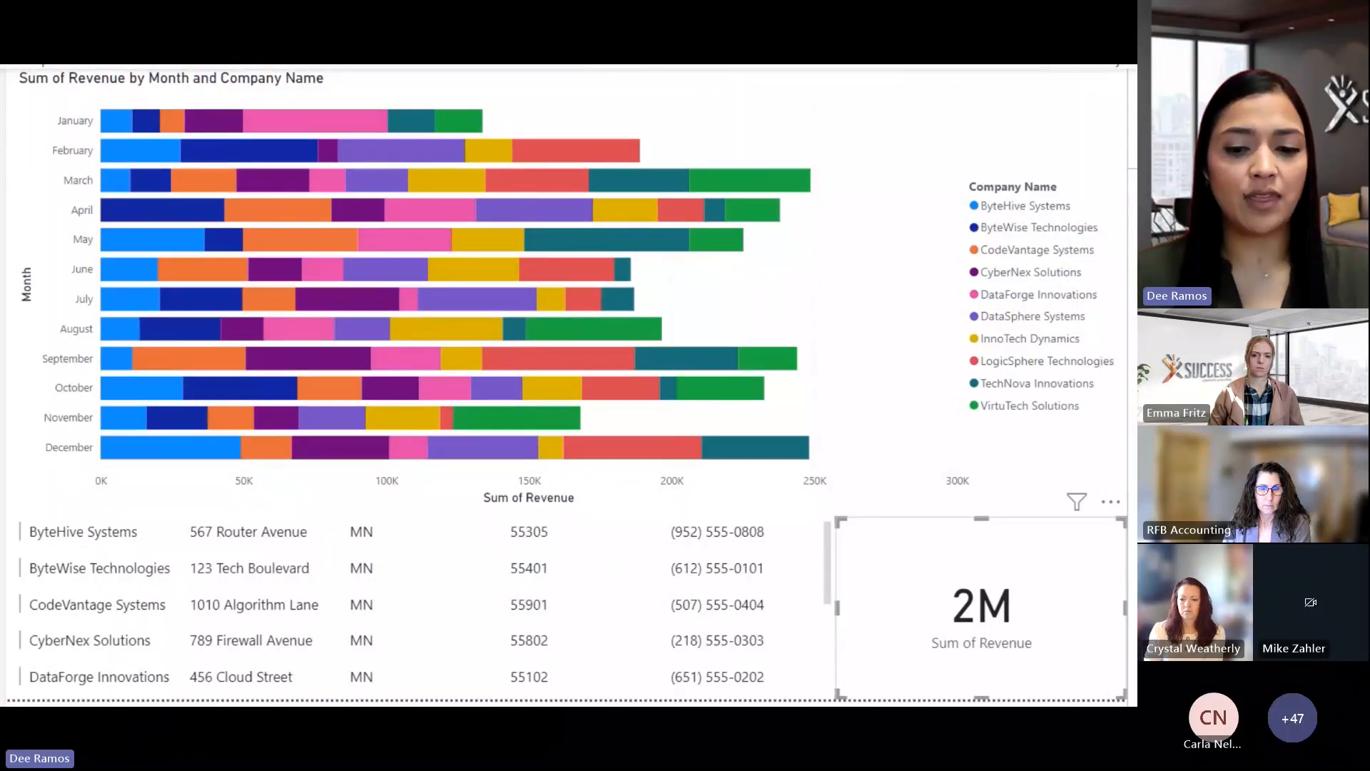
click(618, 241)
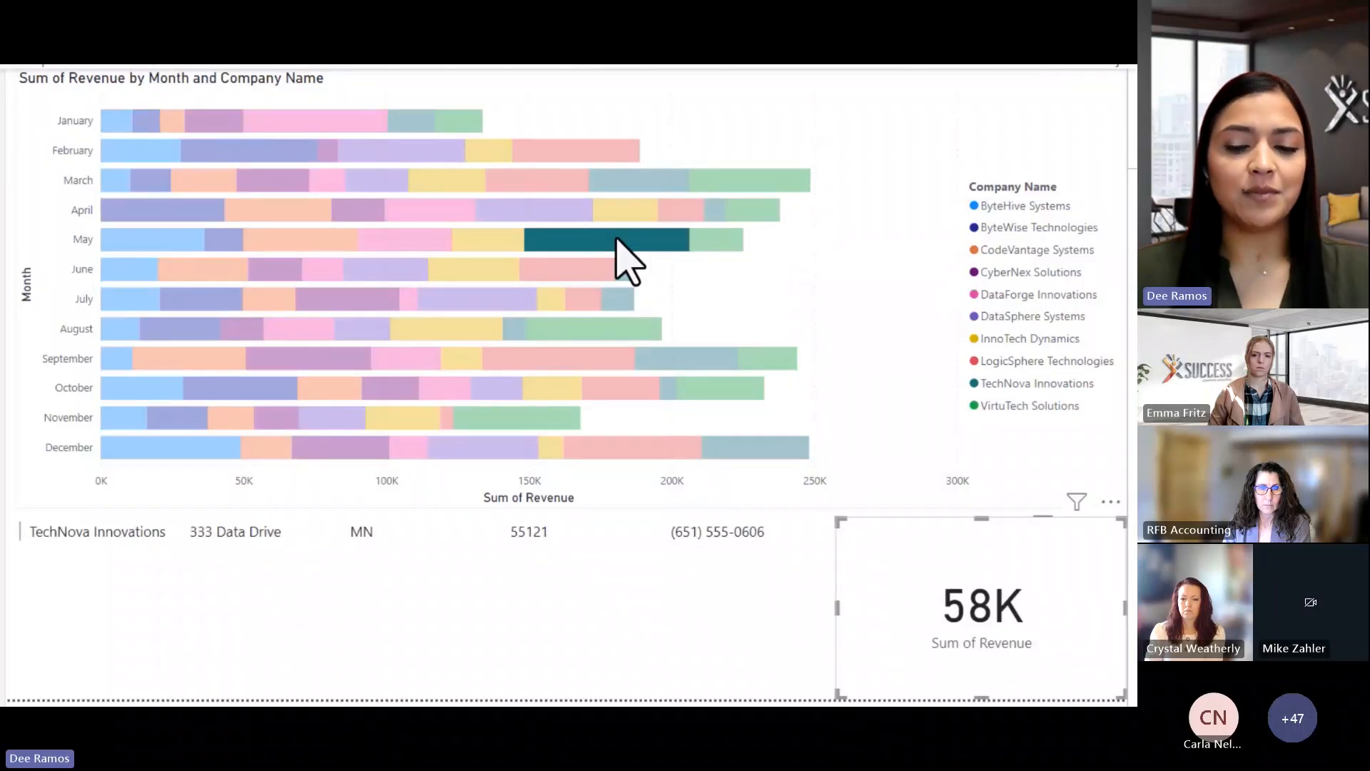
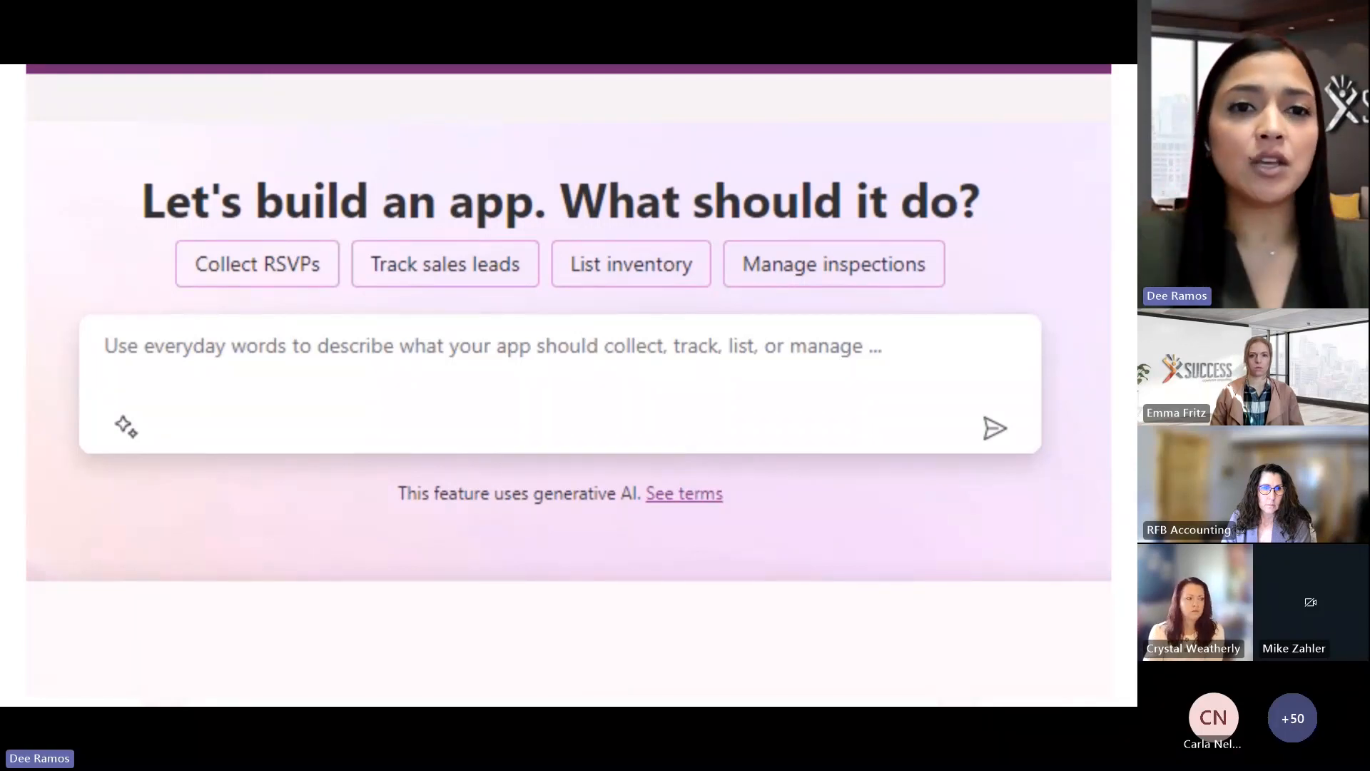
Paste the March 29th hybrid event description into Copilot and send it to build the Reservations table
click(795, 379)
text(I would like to create an App to collect reservations for the upcoming company event on March 29th. The event will be a hybrid meeting. If the attendee will be in person, I want to collect their lunch order. There will be 4 lunch options.)
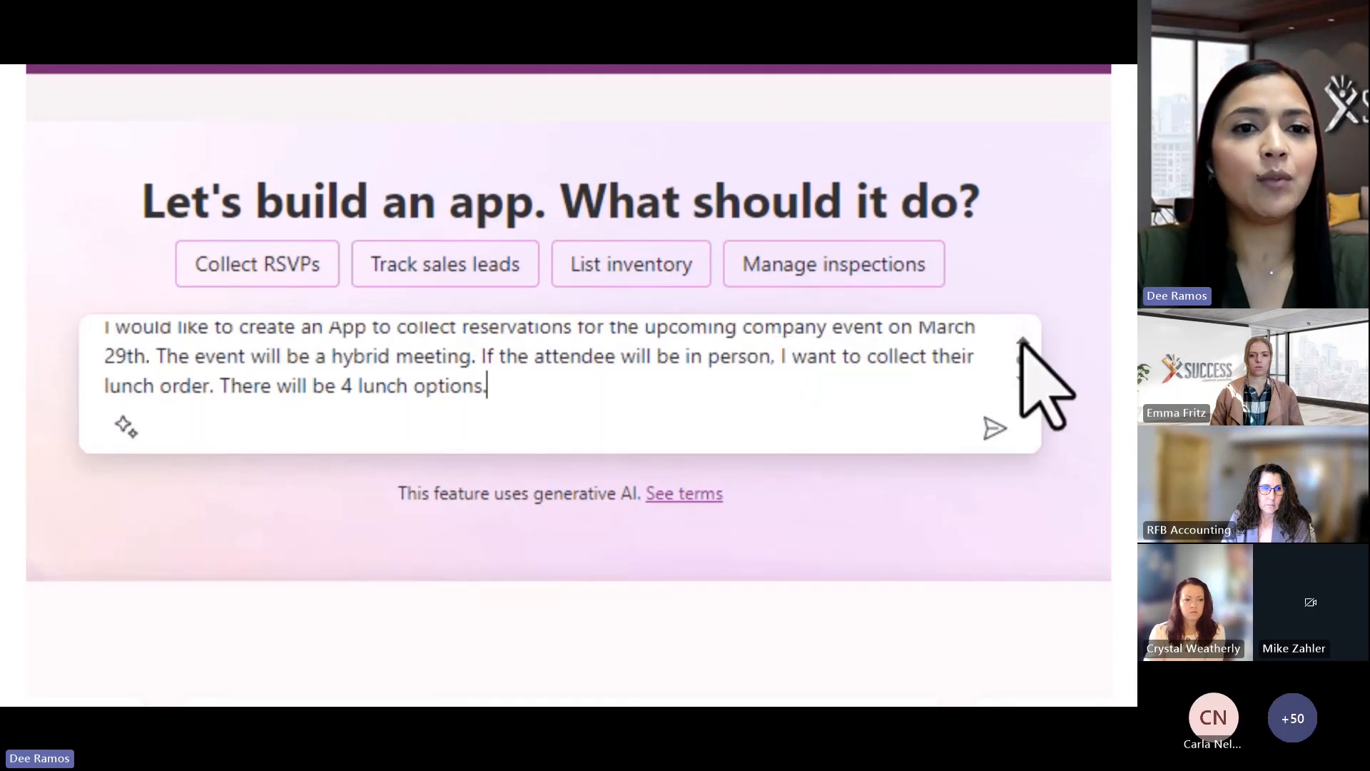
click(1023, 341)
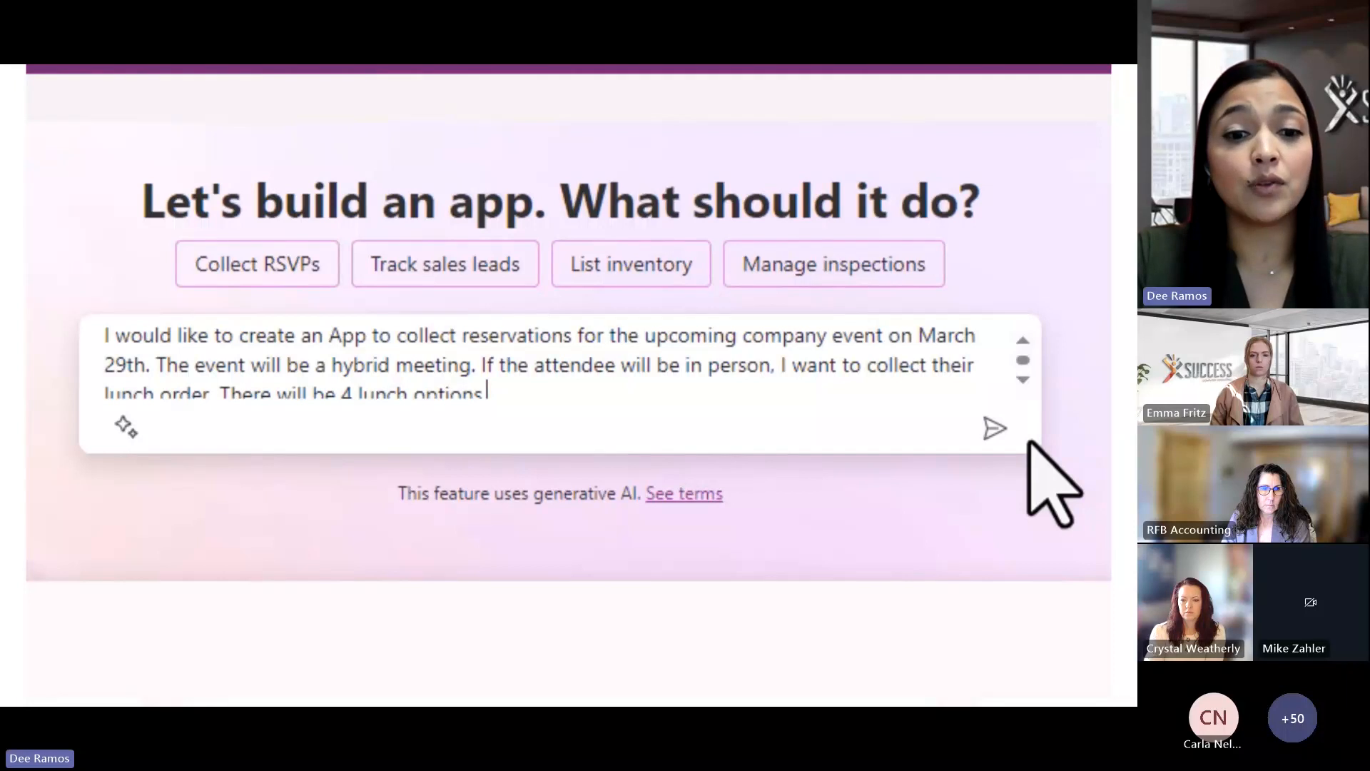
click(1024, 380)
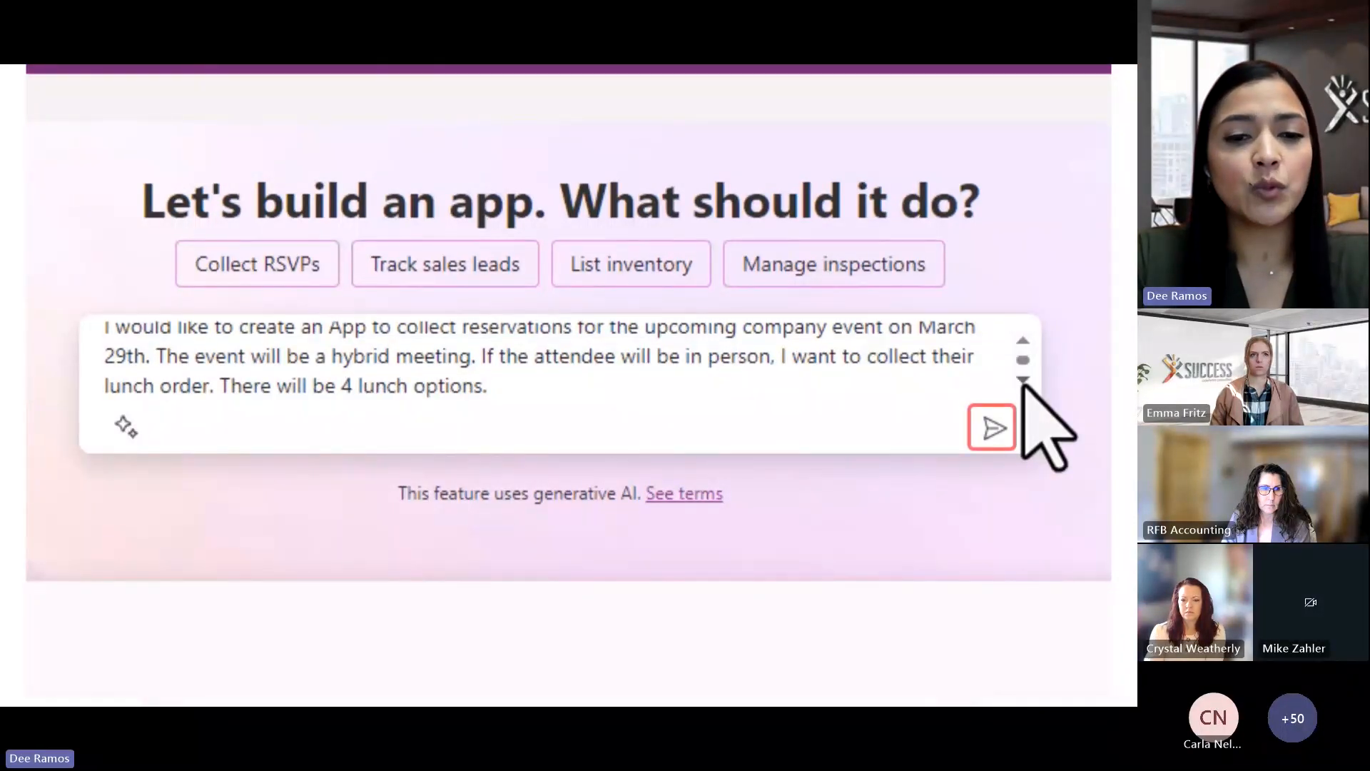
click(992, 428)
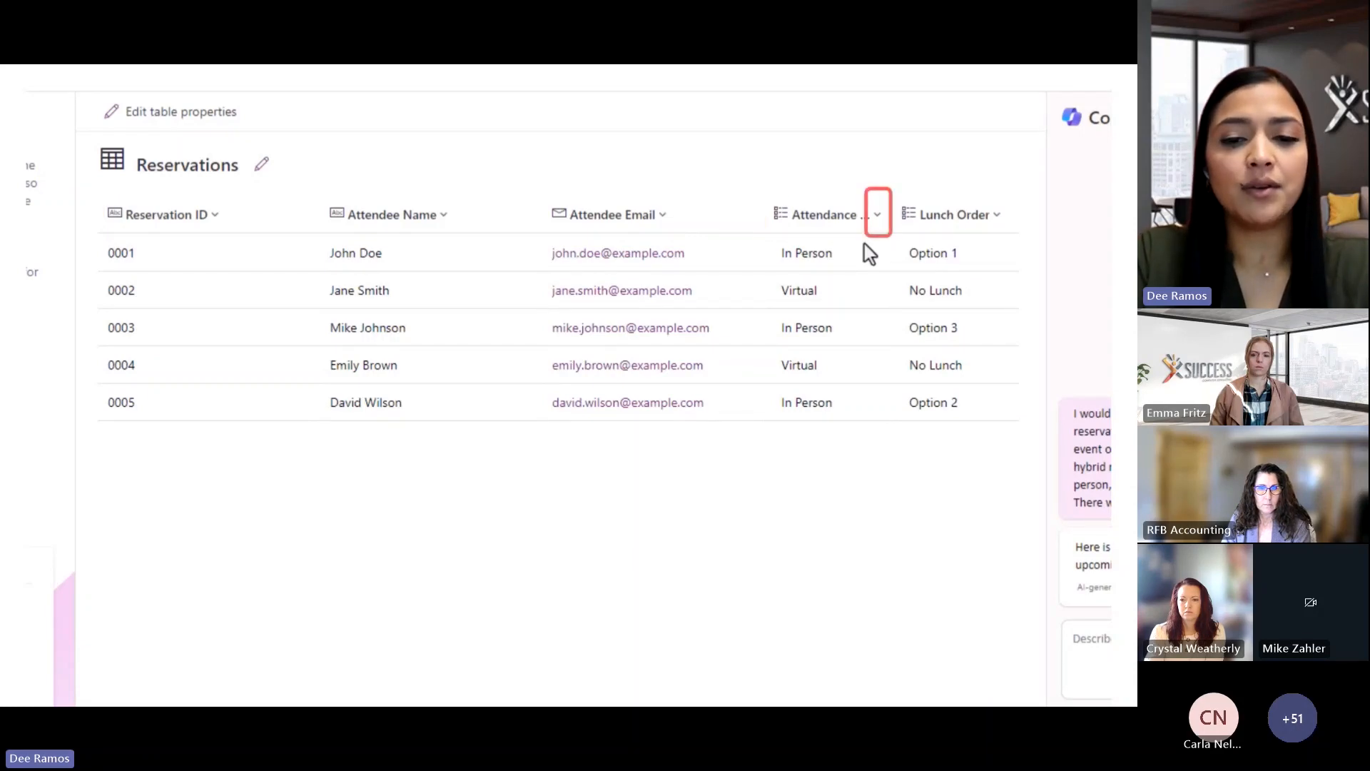
Inspect the Attendance column's properties, showing In Person and Virtual choices
click(877, 217)
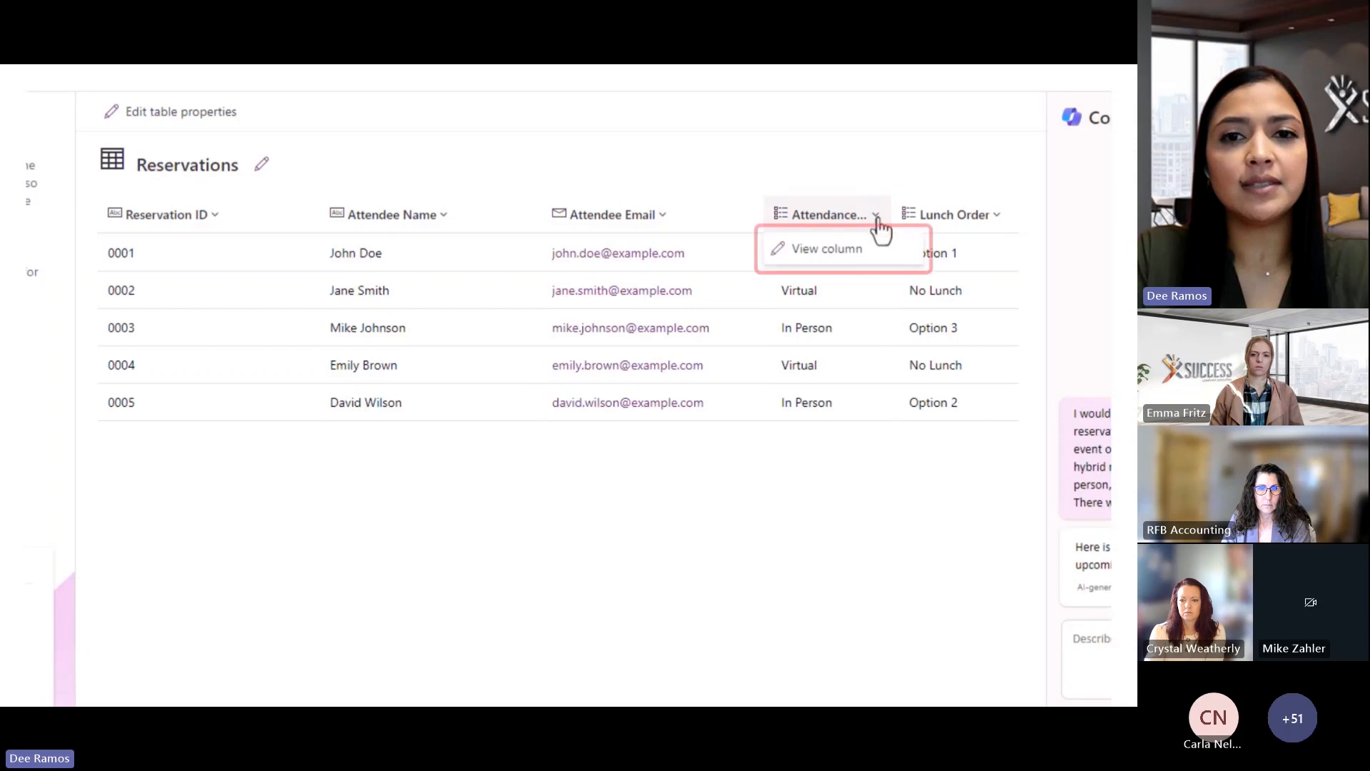
click(867, 263)
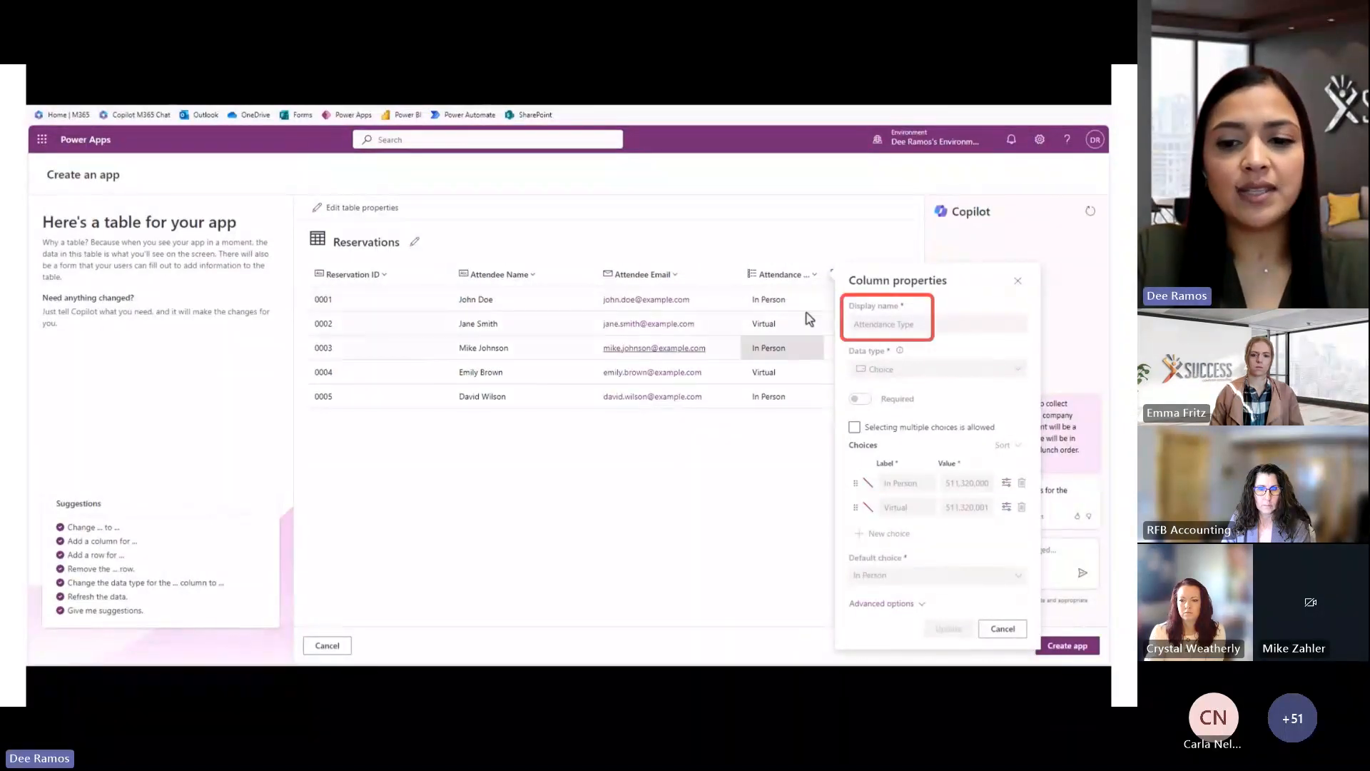
click(810, 465)
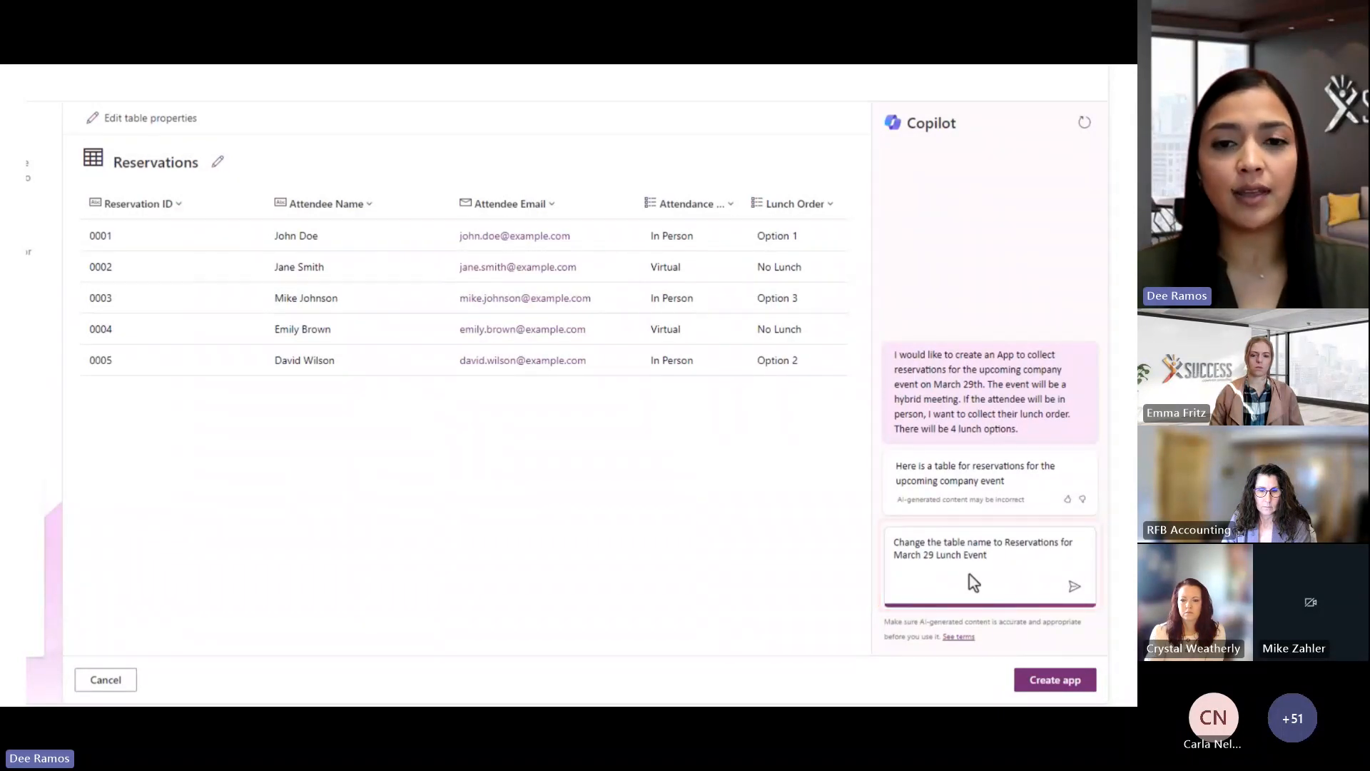
Have Copilot rename the table, delete the Reservation ID column, and draft an Attendee Name rename
click(1074, 588)
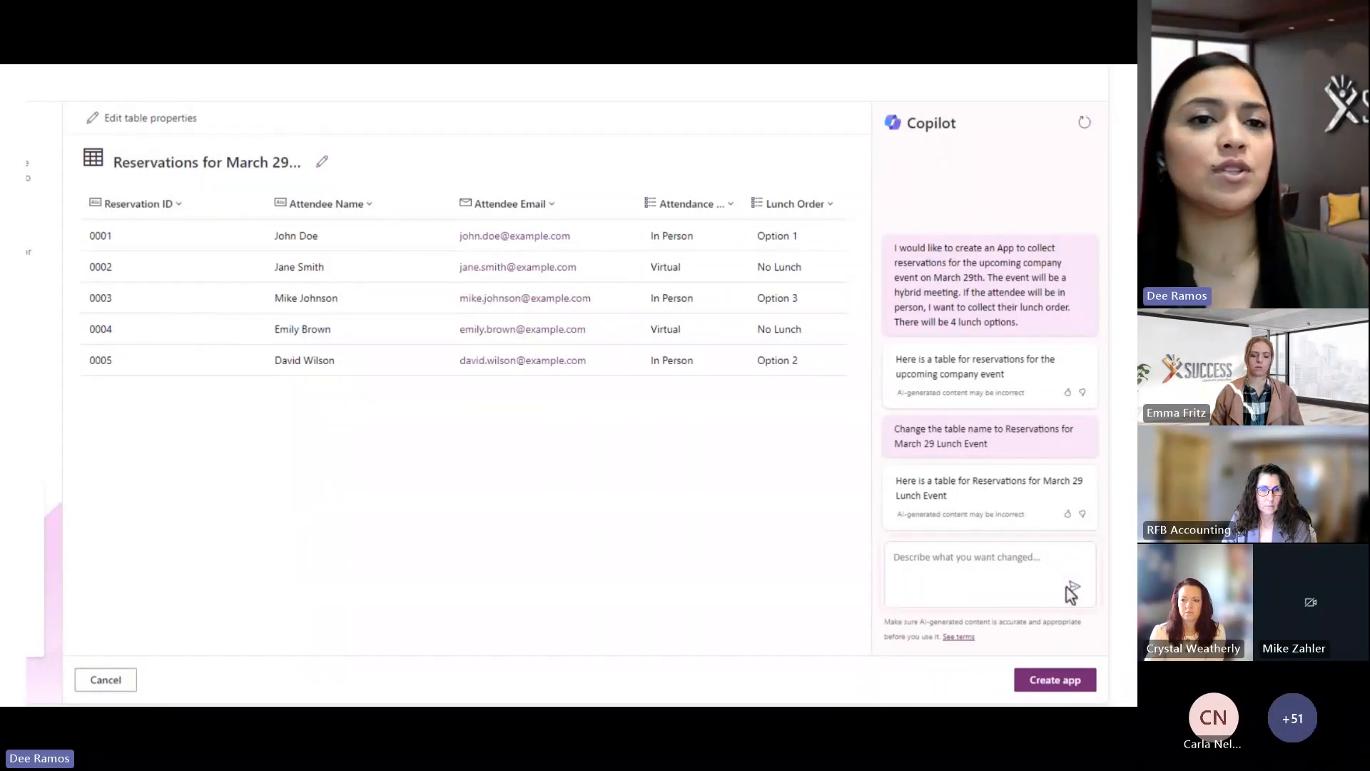
text(Delete Reservation ID Column)
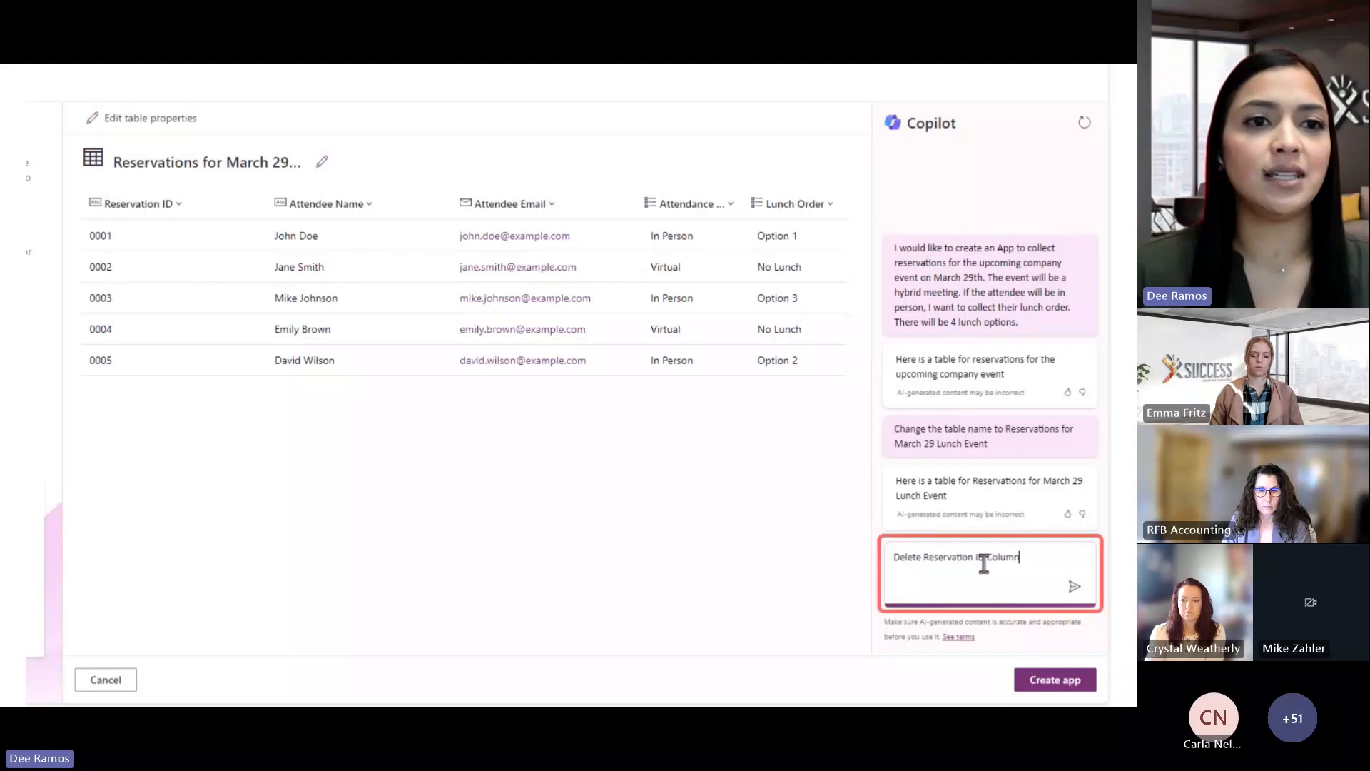
click(1072, 588)
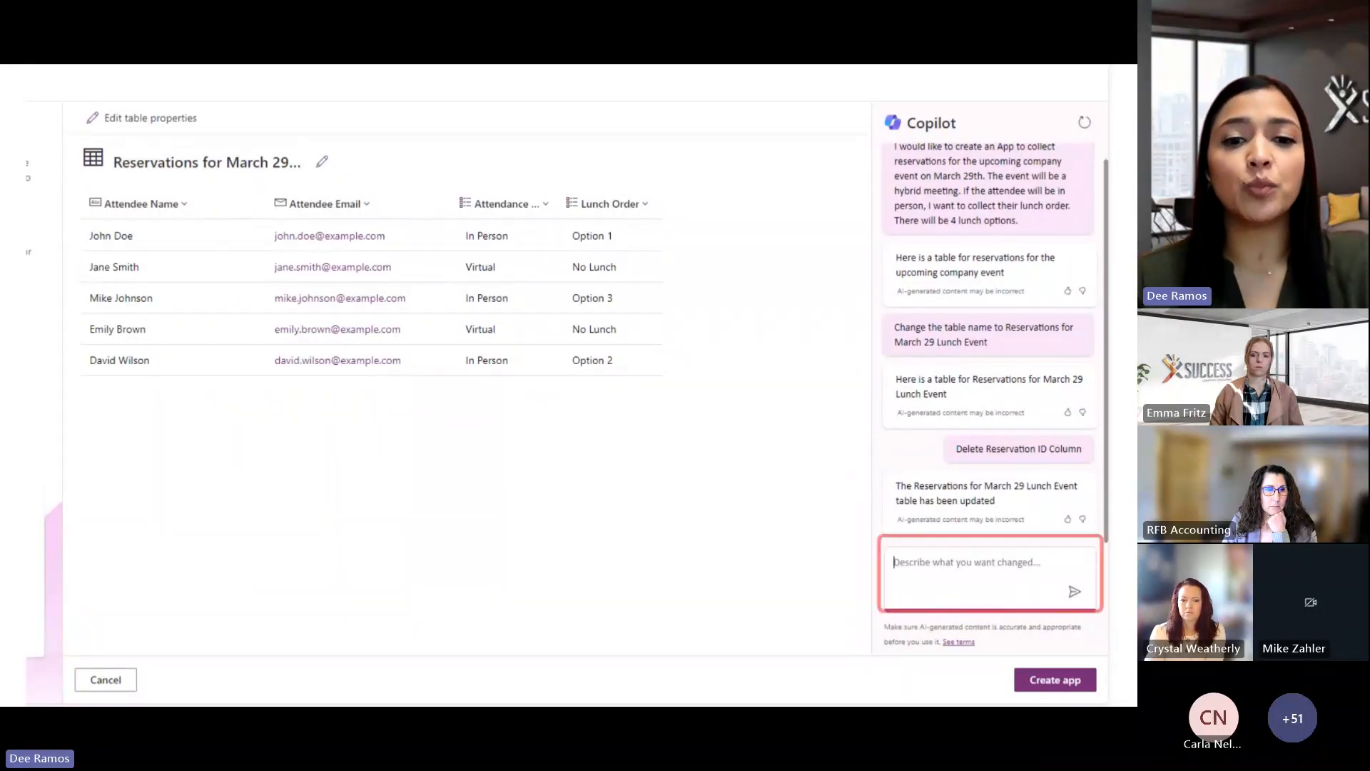
text(Change the Atendee Name Column to be Attende Full Nam.)
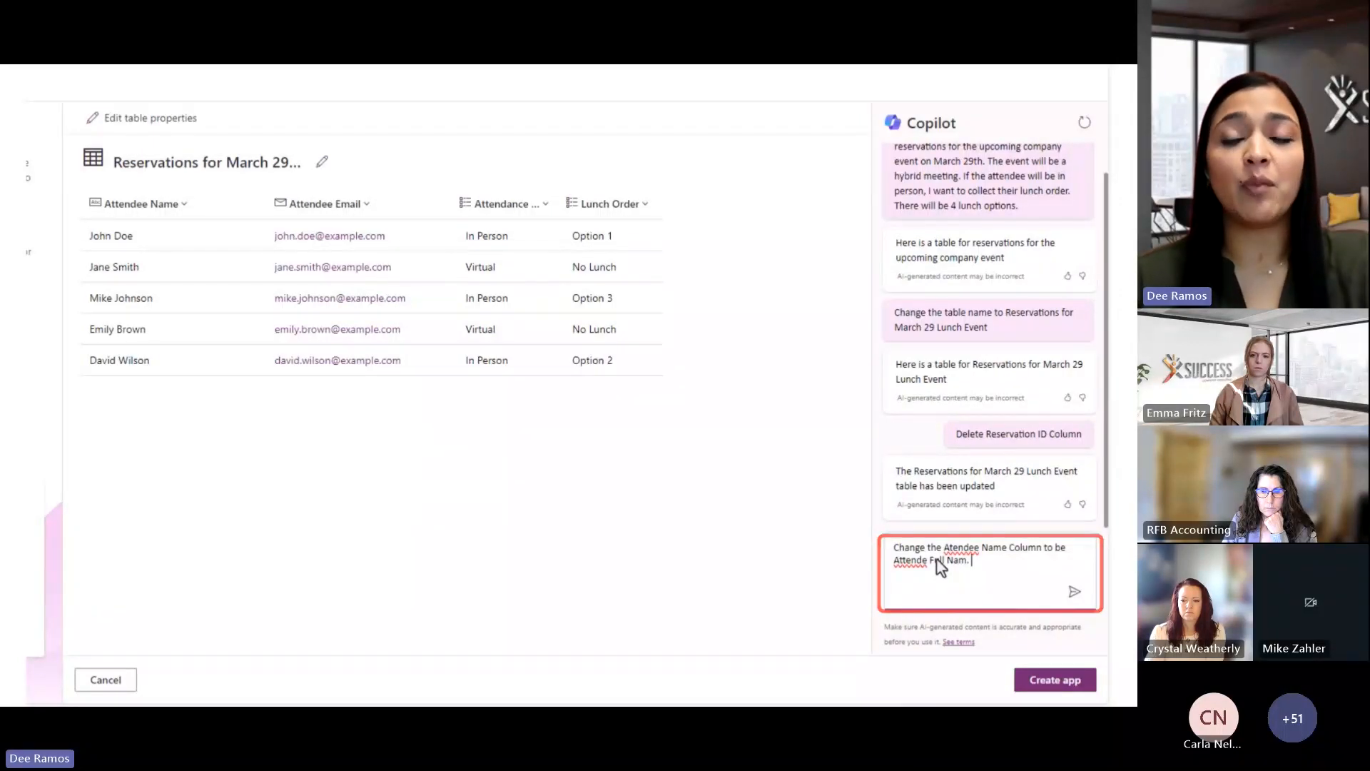
Rename Attendee Name to Attendee Full Name, widen and inspect Attendance Type, then paste the new-choices request
click(1074, 593)
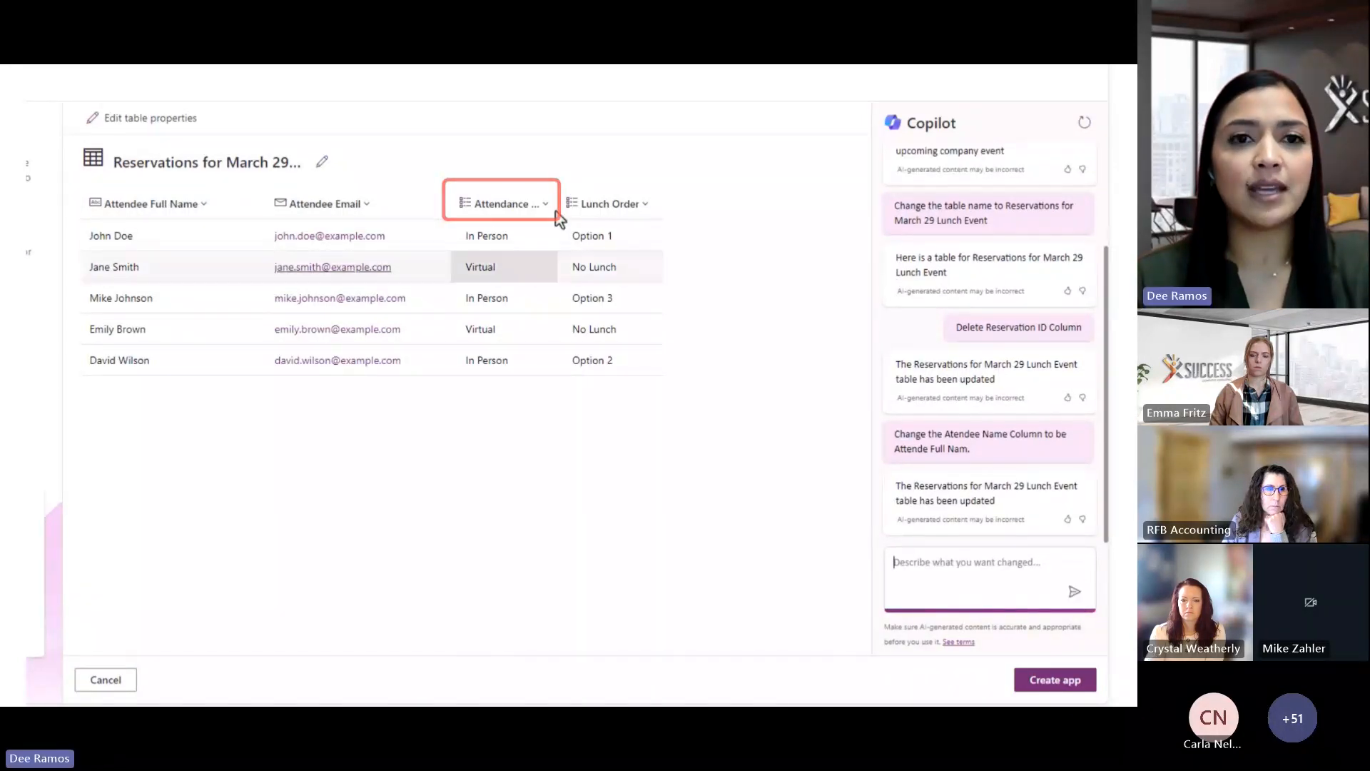
drag(554, 209, 676, 197)
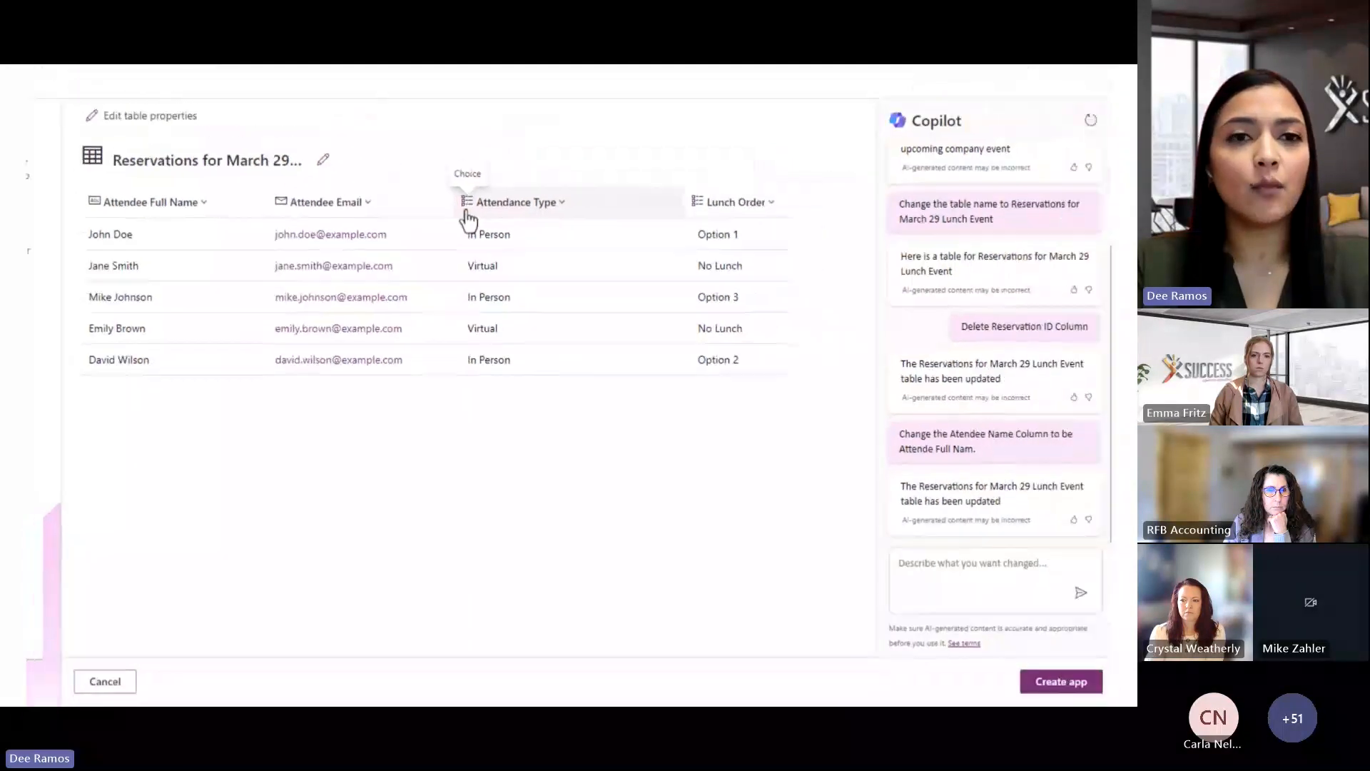
click(467, 214)
click(470, 235)
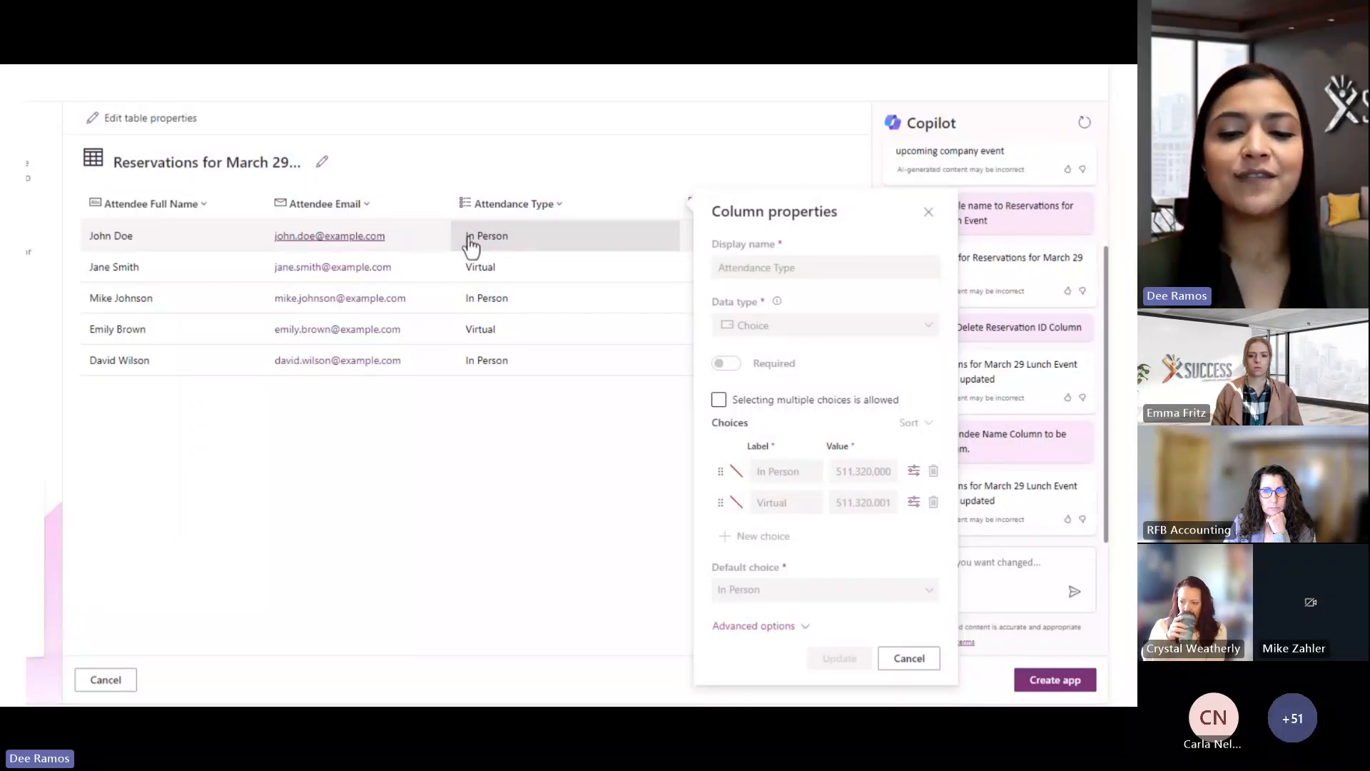
click(471, 246)
click(990, 568)
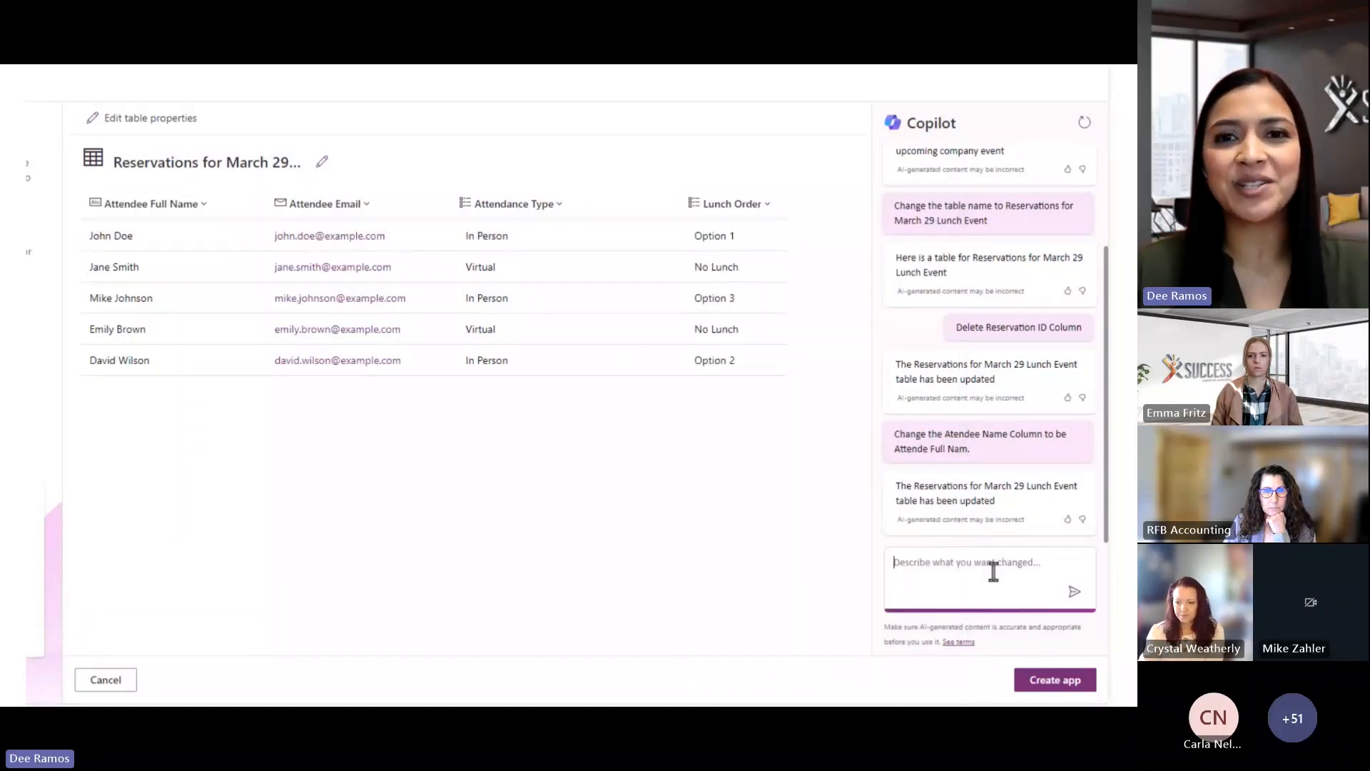
text(Update the attendance type choices to: Yes, I will attend in person, Yes, I will participate virtually, and No, I will watch the recording after March 29)
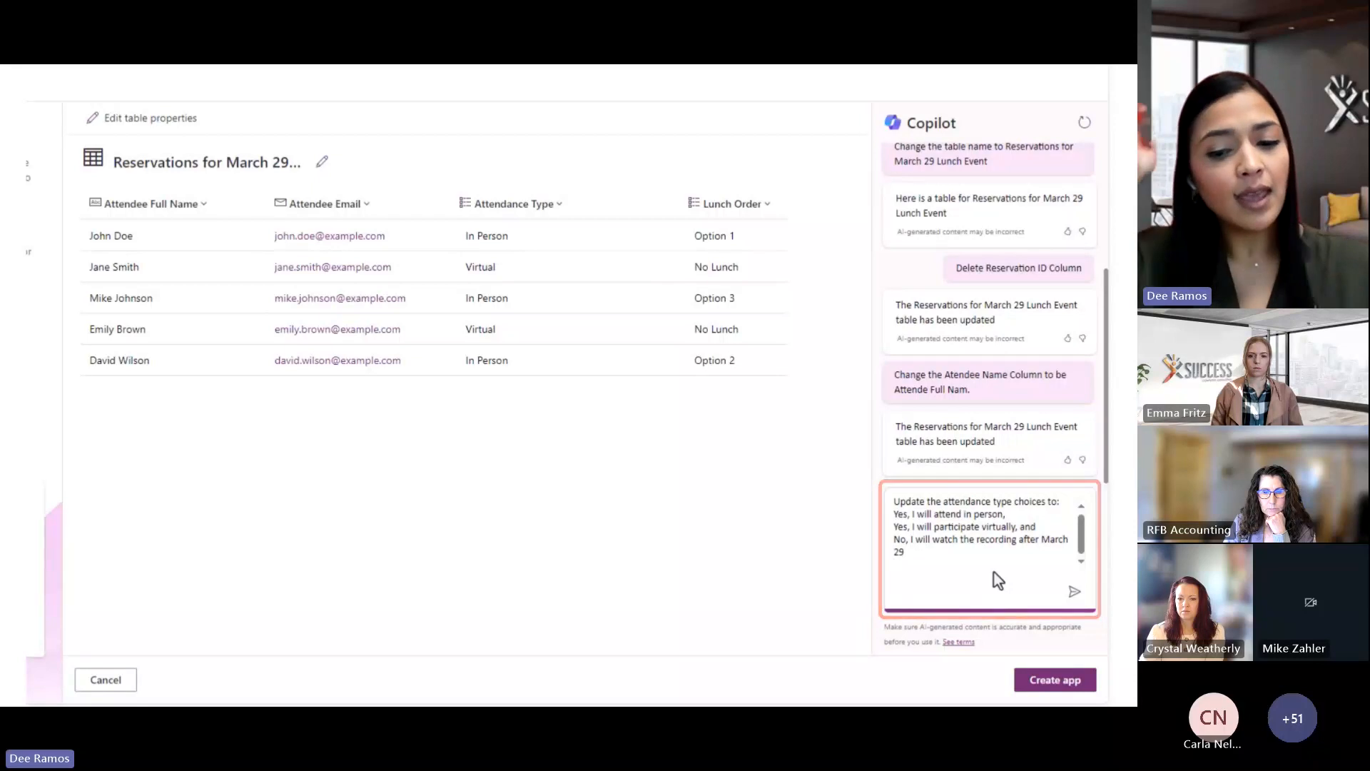
Replace the attendance choices via Copilot and confirm the new 'Yes, I will attend…' options
click(1075, 591)
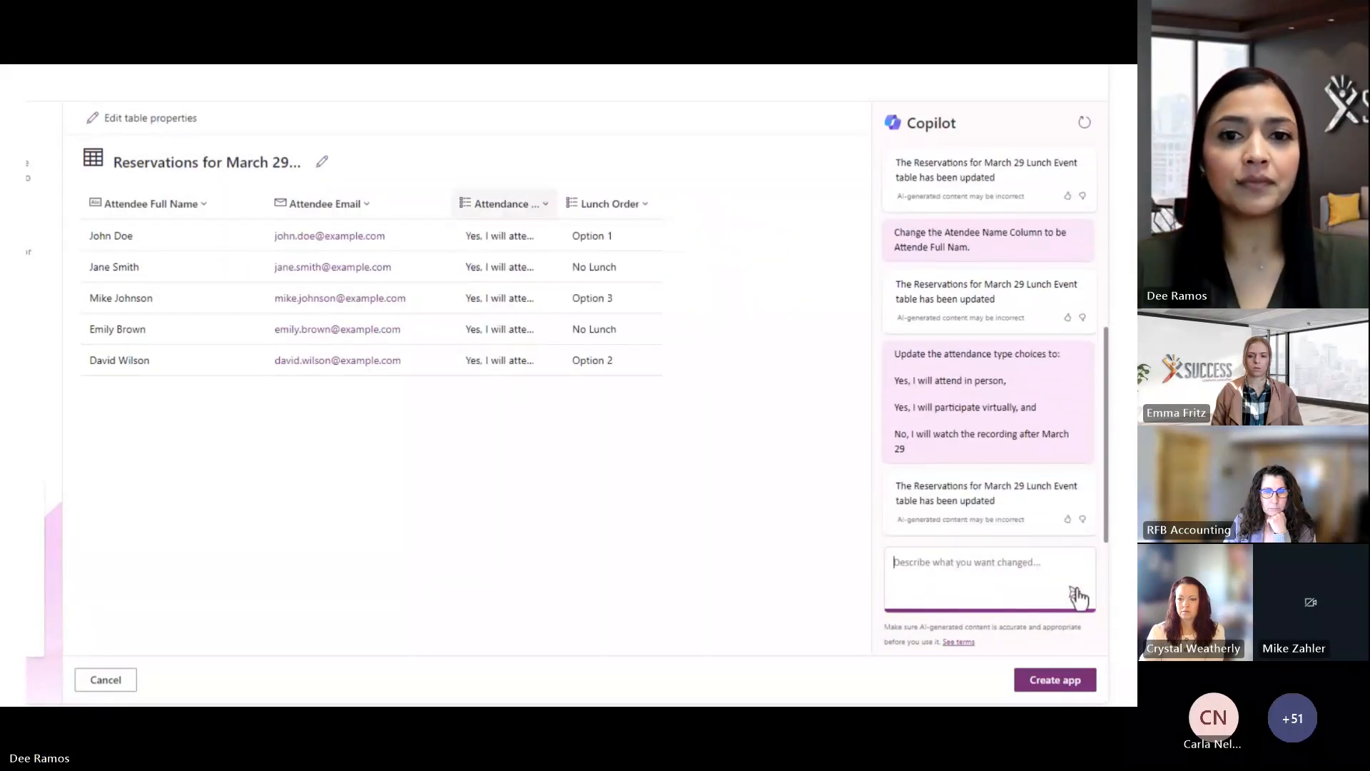
click(488, 213)
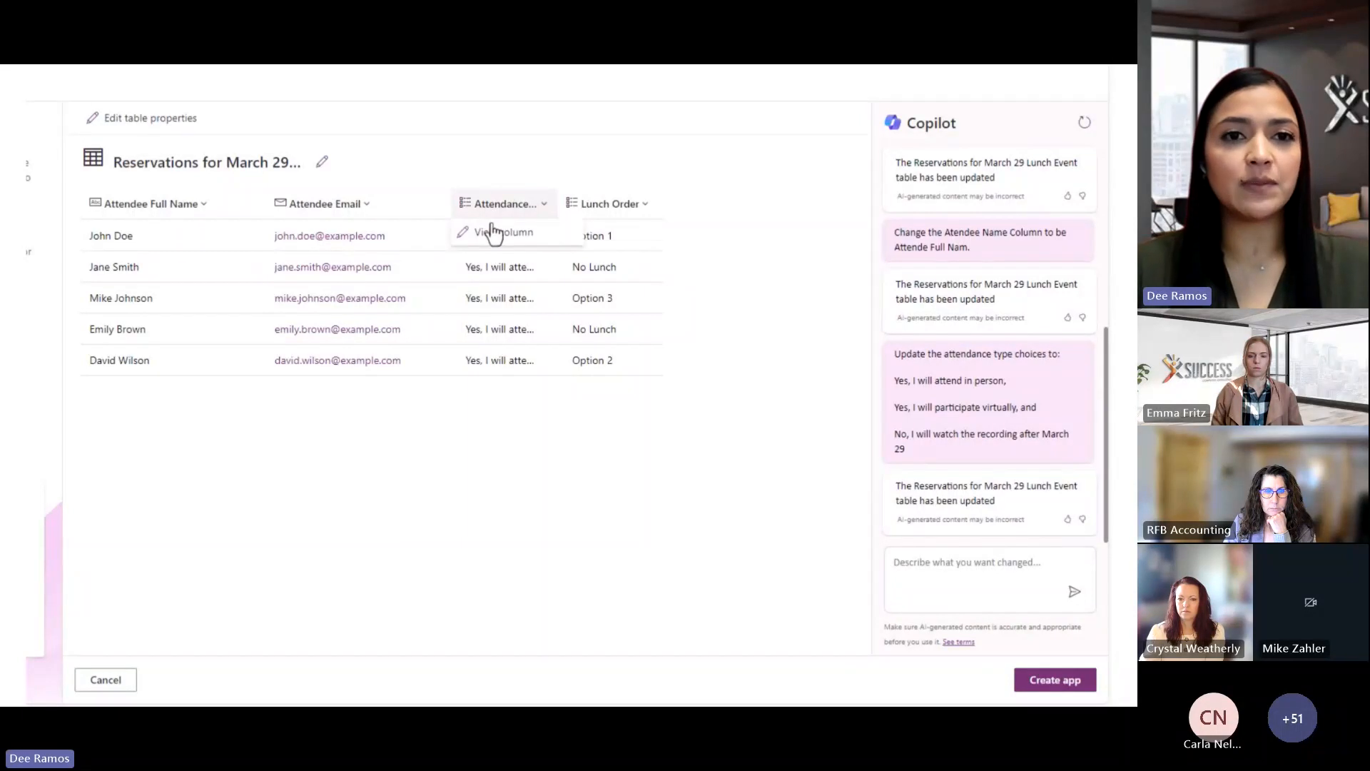
click(495, 233)
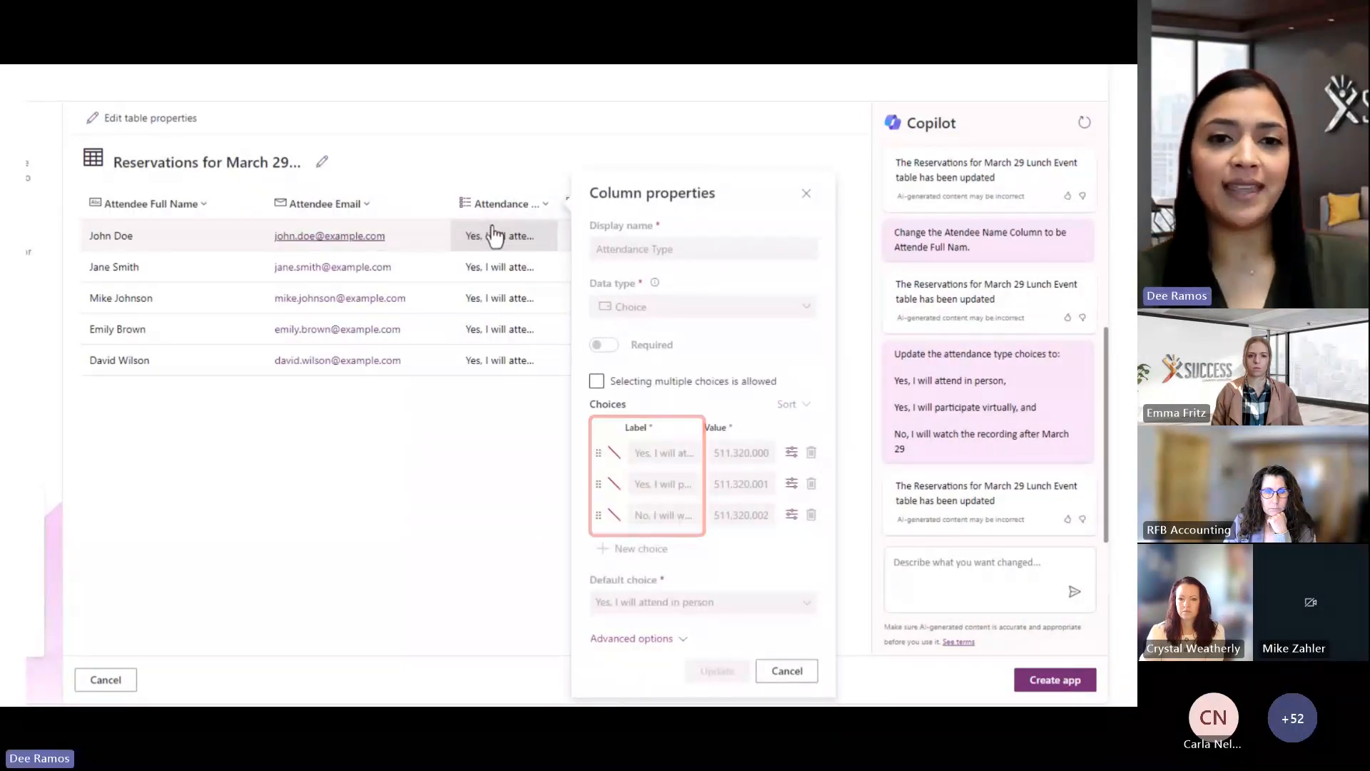
click(516, 461)
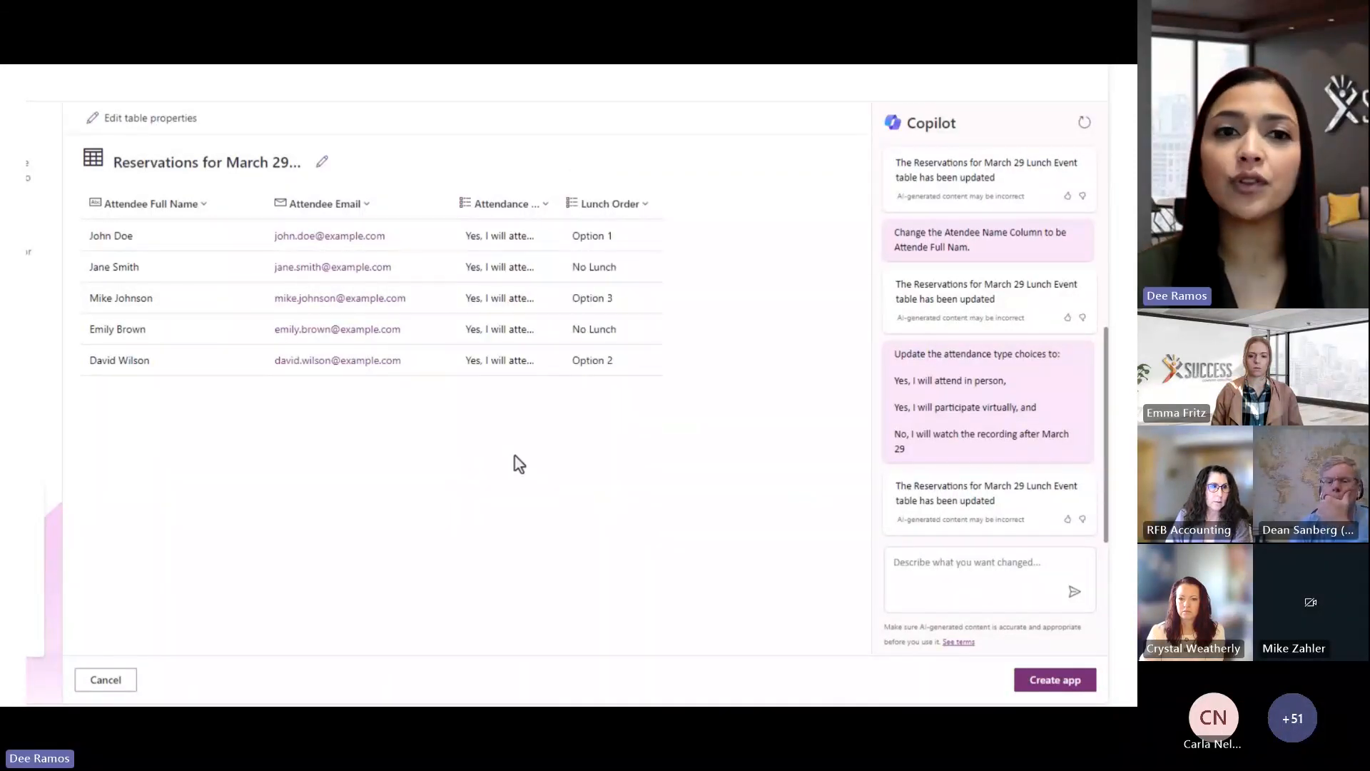
Review the current Lunch Order choices and paste the new lunch options request into Copilot
click(573, 207)
click(579, 231)
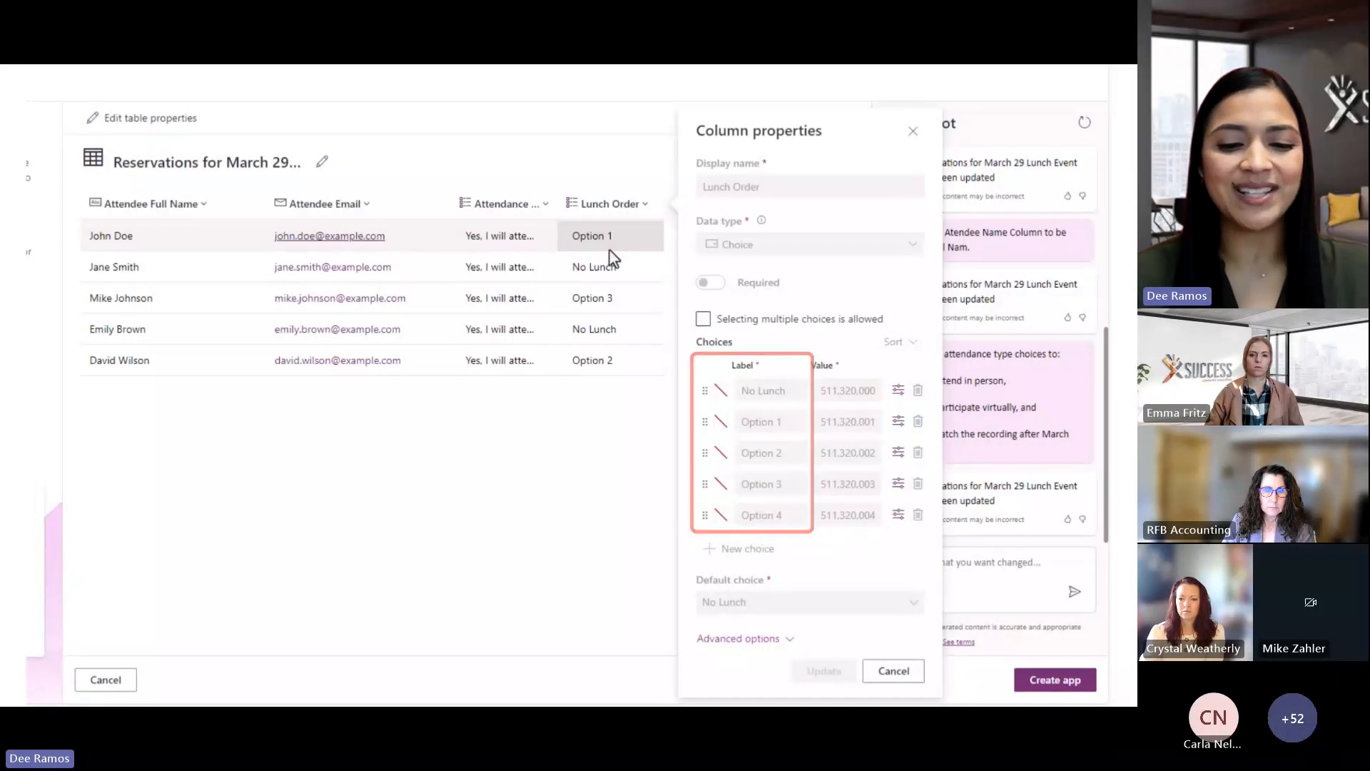
click(610, 251)
click(895, 564)
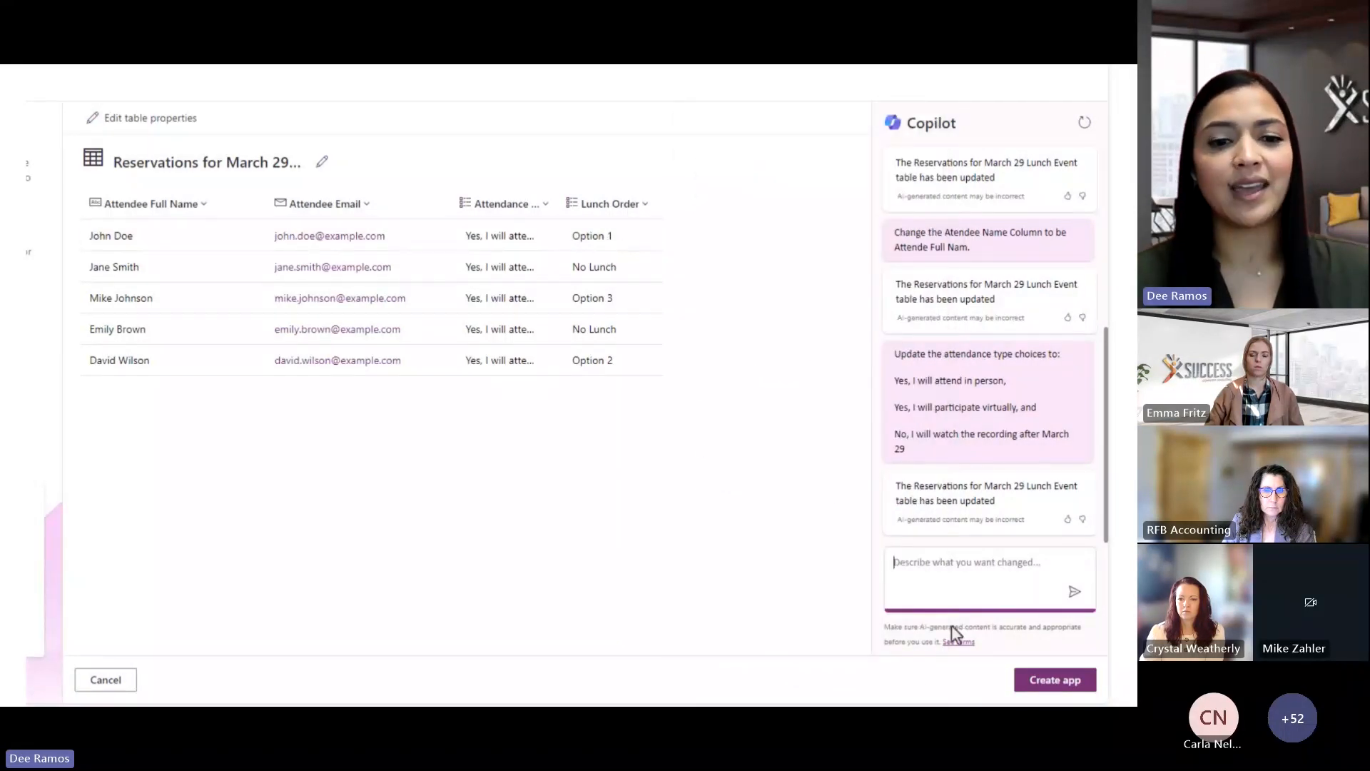
text(Update lunch options to these options: Chicken alfredo, Vegetarian Stir Fry, Gluten Free Grilled Chicken Salad or Bringing my own lunch / Not attending in person.)
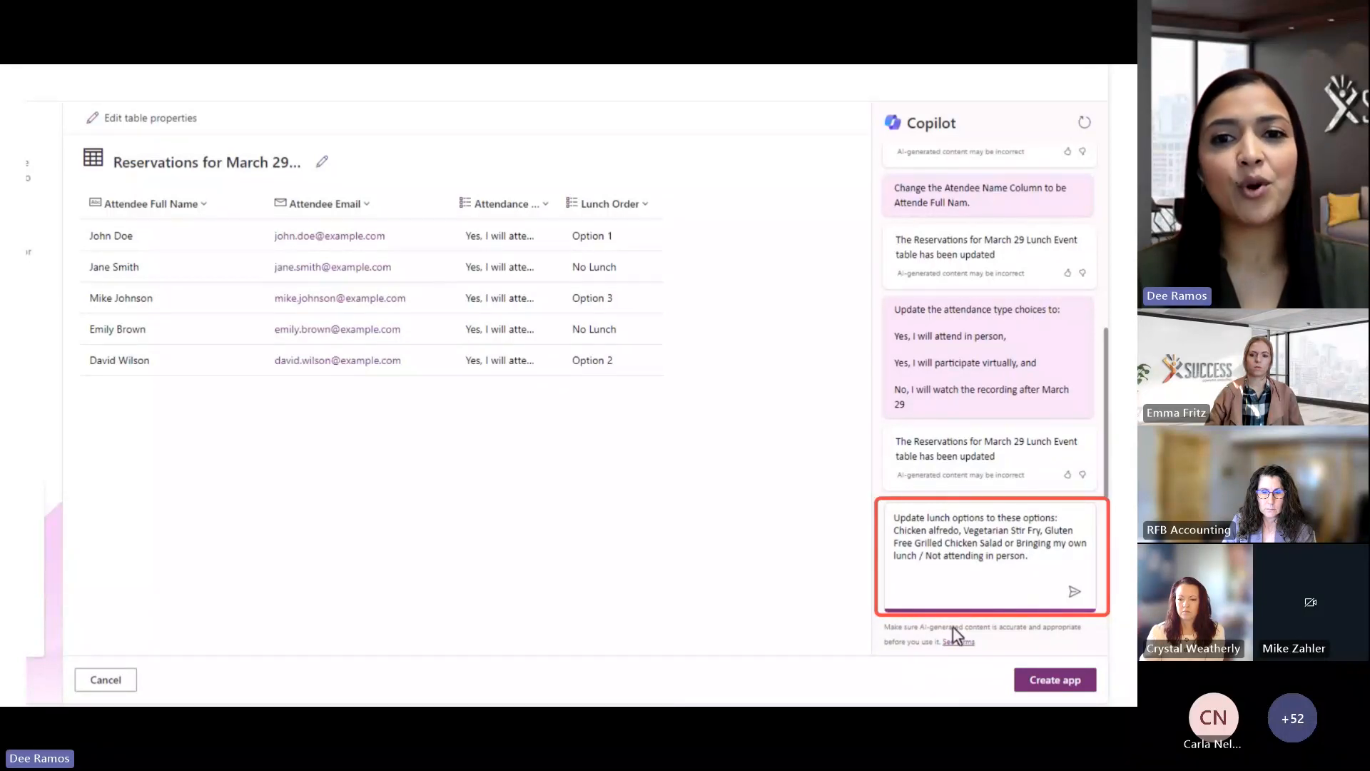
Apply the four new lunch choices, verify Lunch Order, and create the Reservations for March 29 Lunch Event app
click(1074, 592)
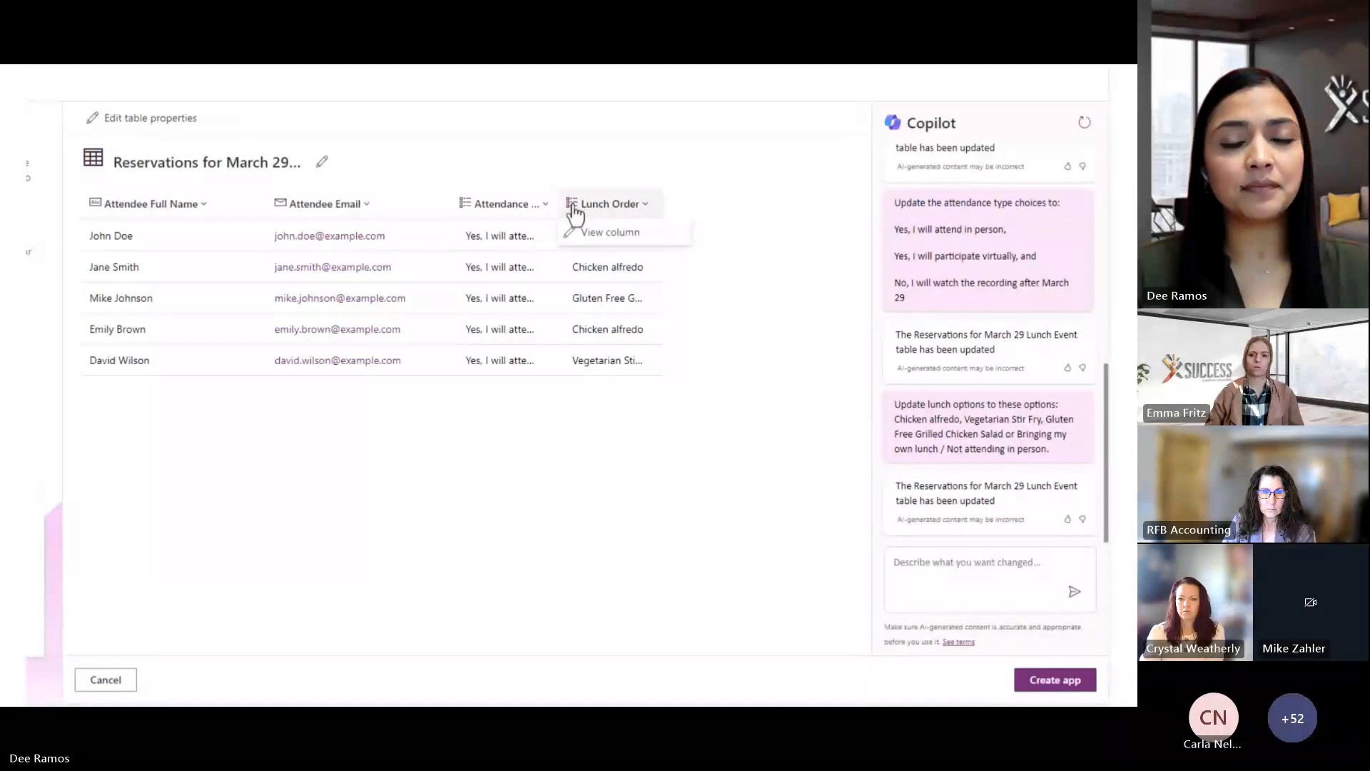
click(589, 244)
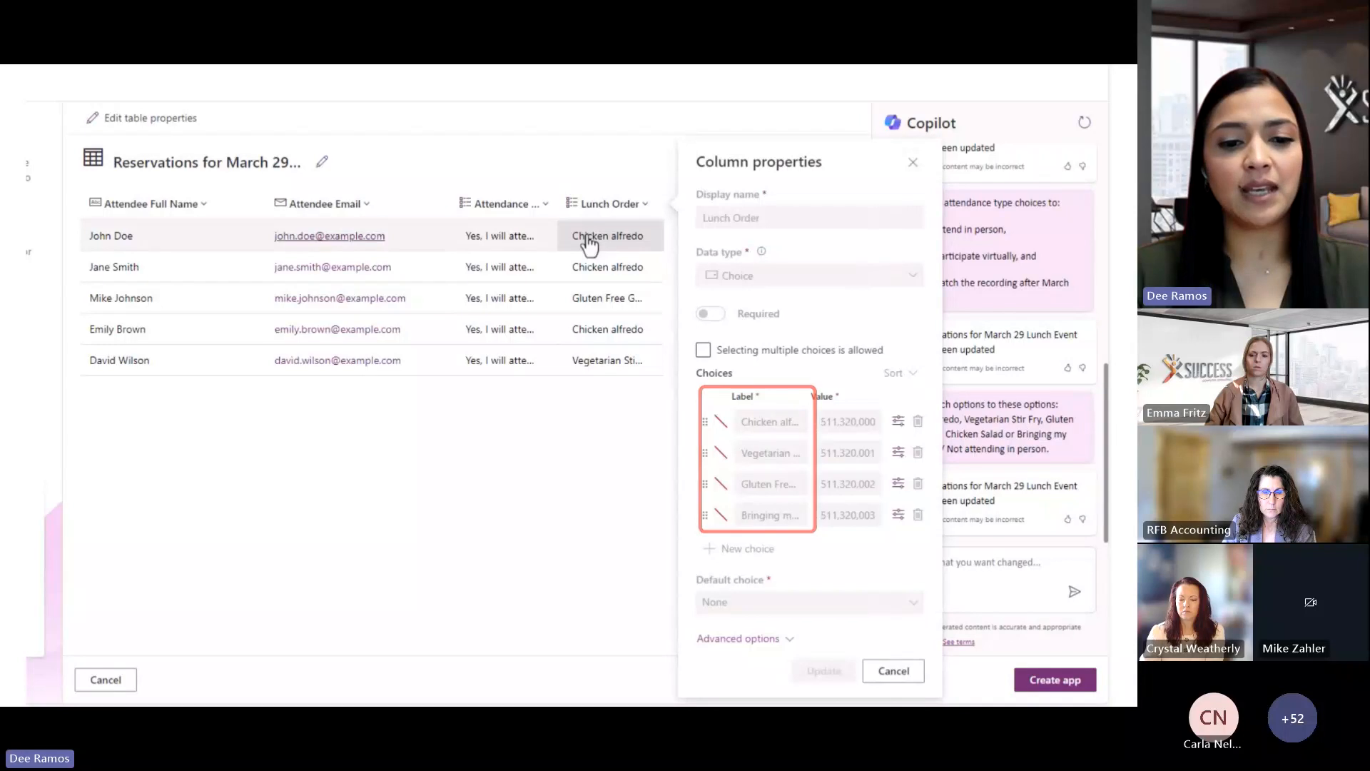
click(591, 244)
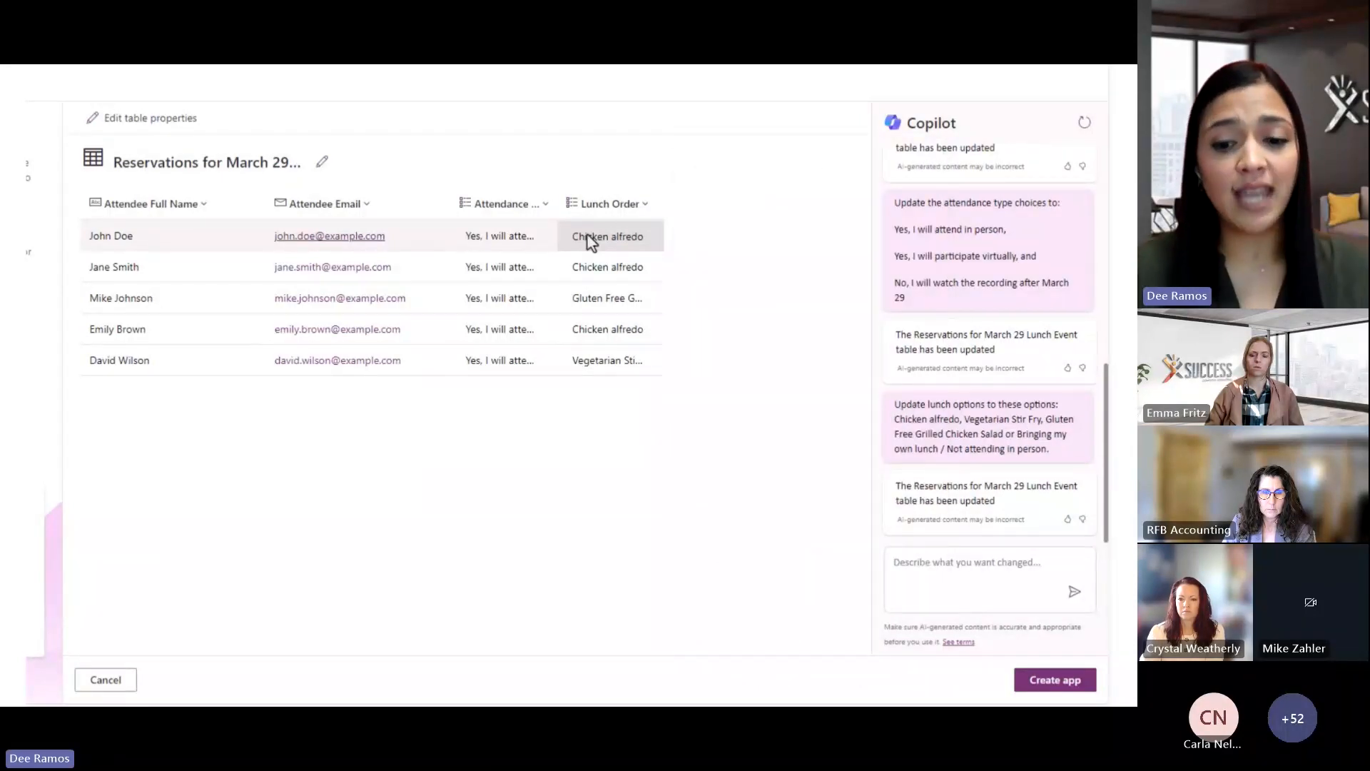
click(1056, 683)
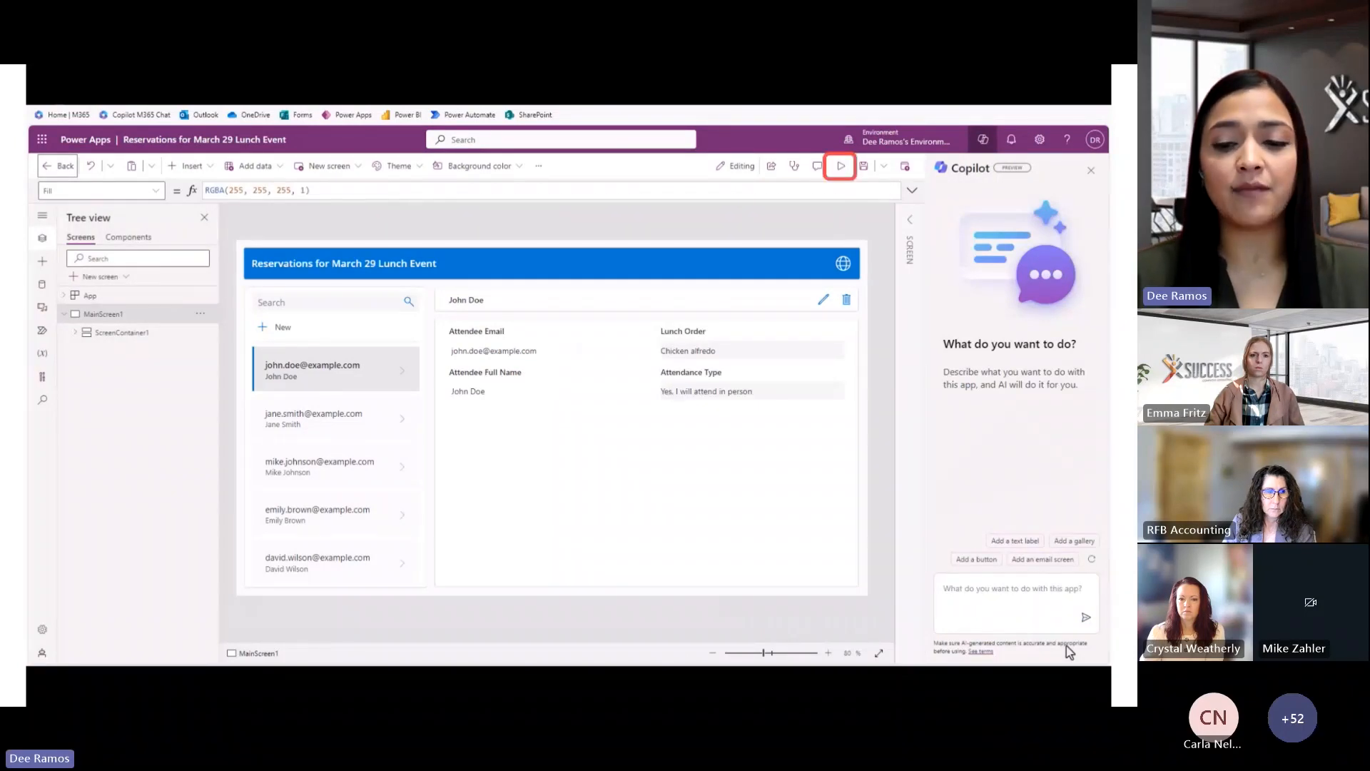
Preview the reservation app at Apple iPad mini tablet size
click(841, 167)
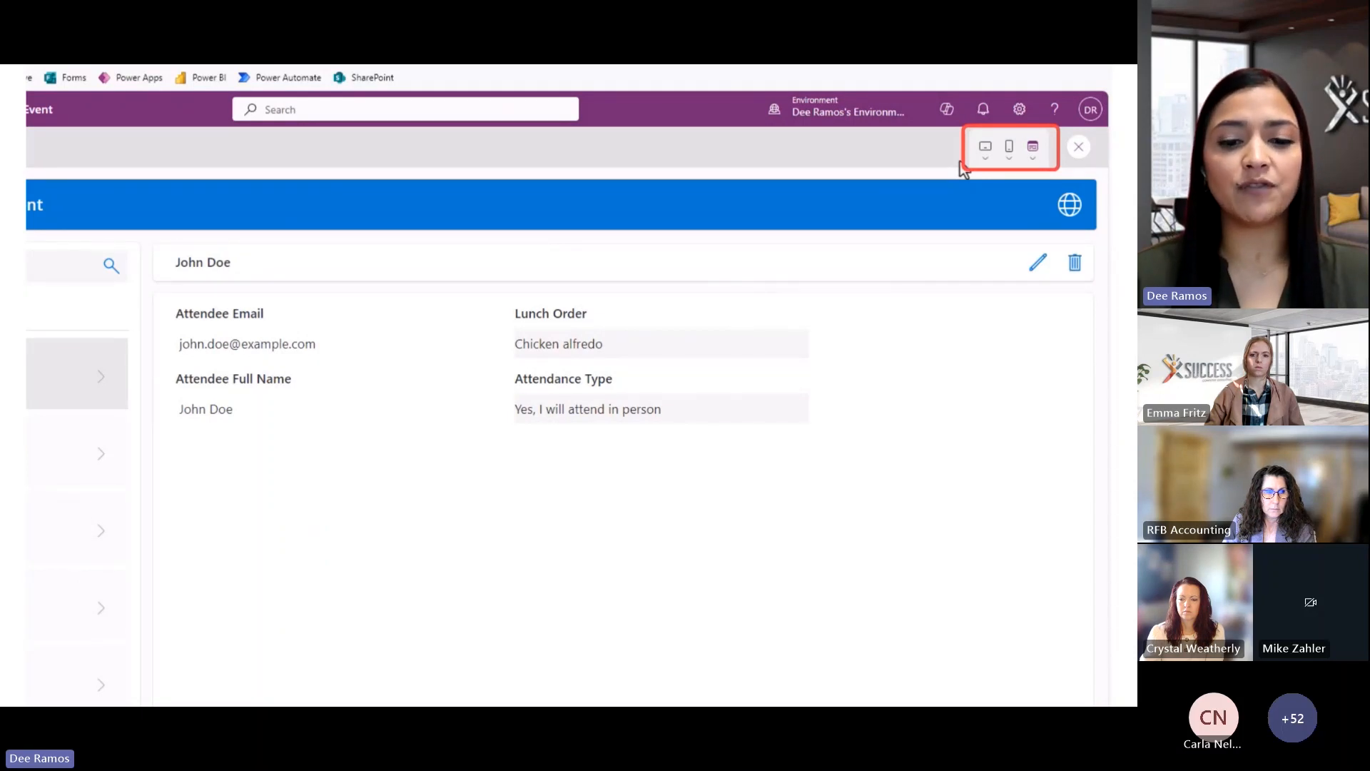
click(987, 161)
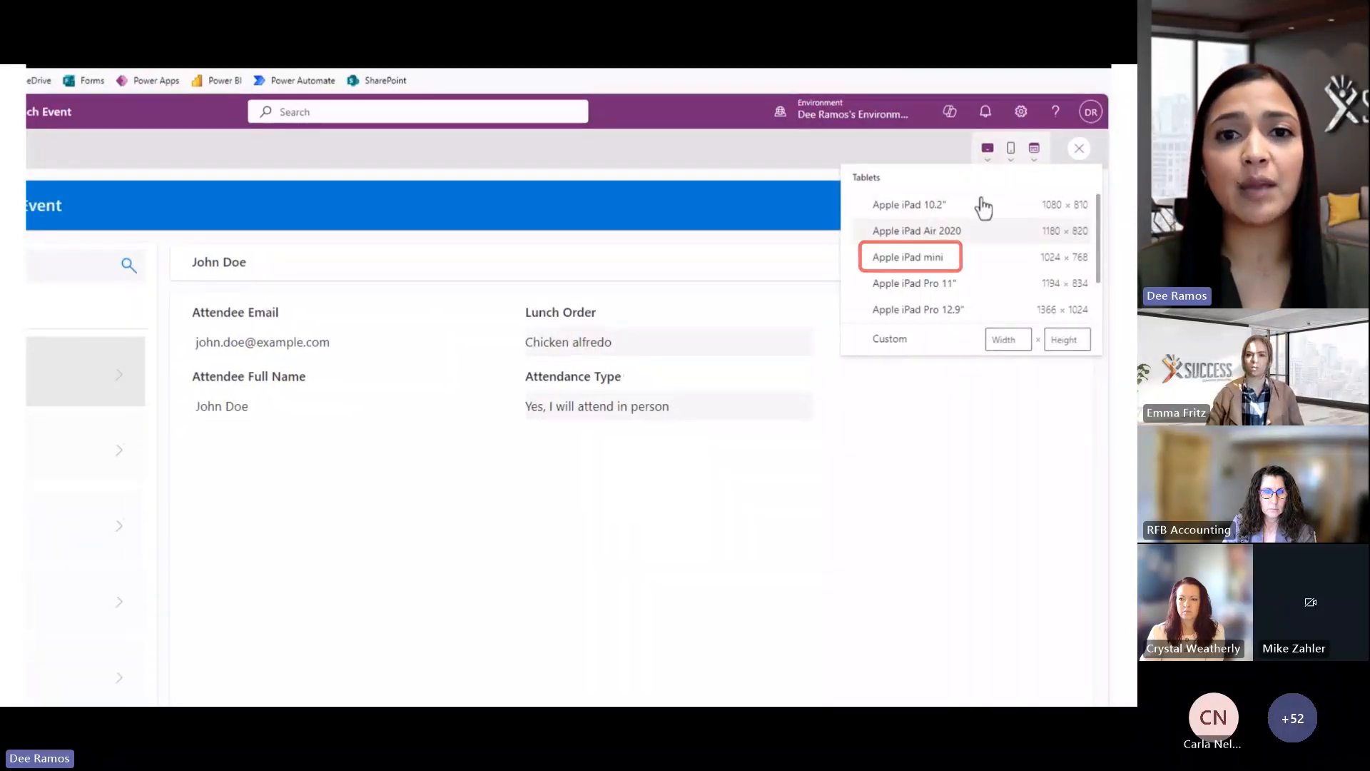
click(998, 255)
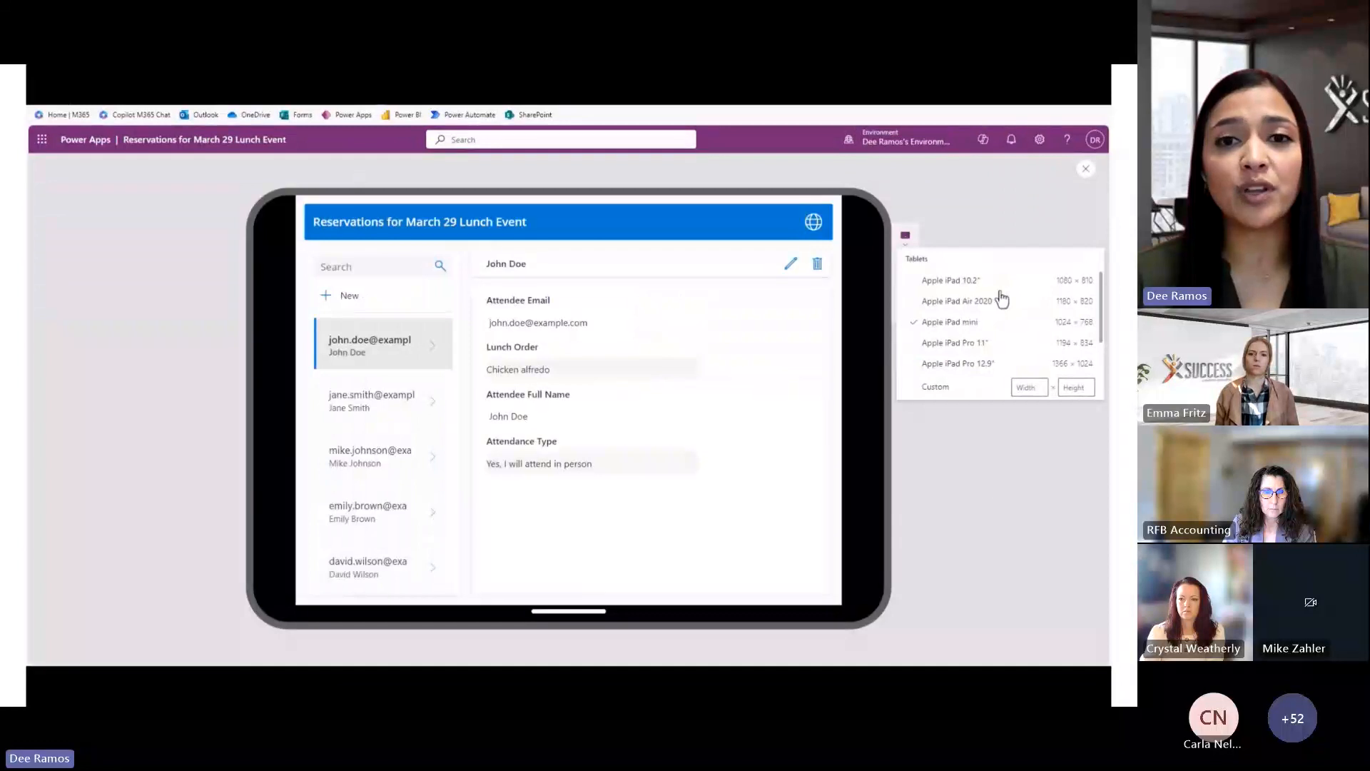
click(998, 522)
Look over the phone sizes, then run the preview at canvas size
click(905, 265)
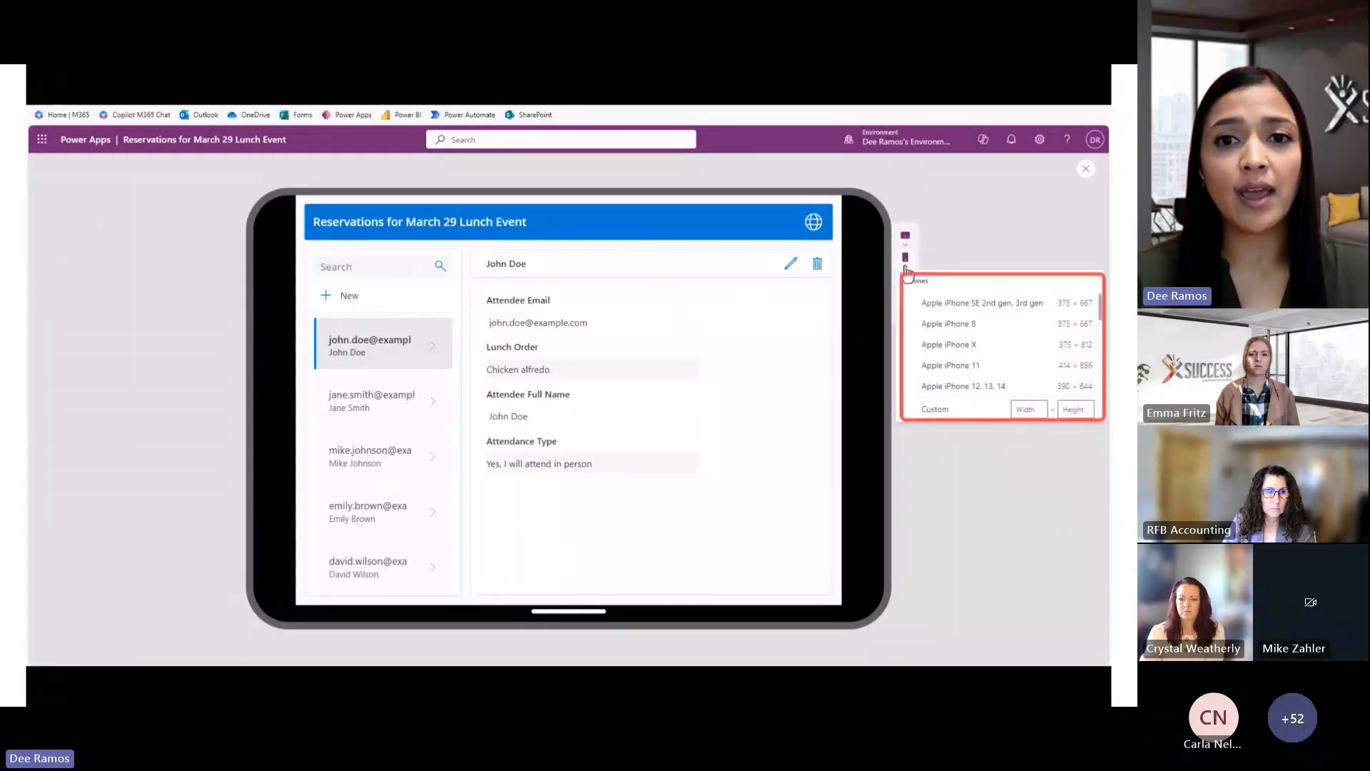
click(967, 261)
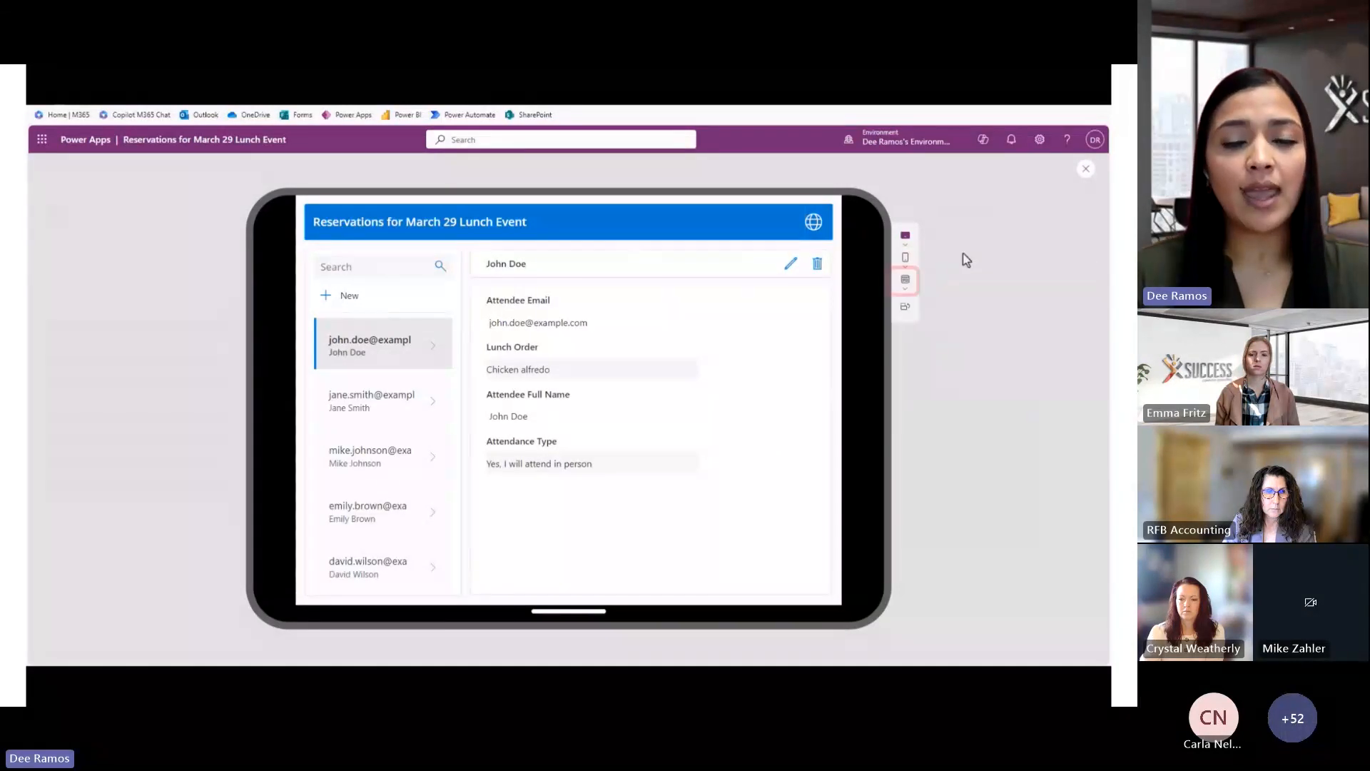
click(903, 284)
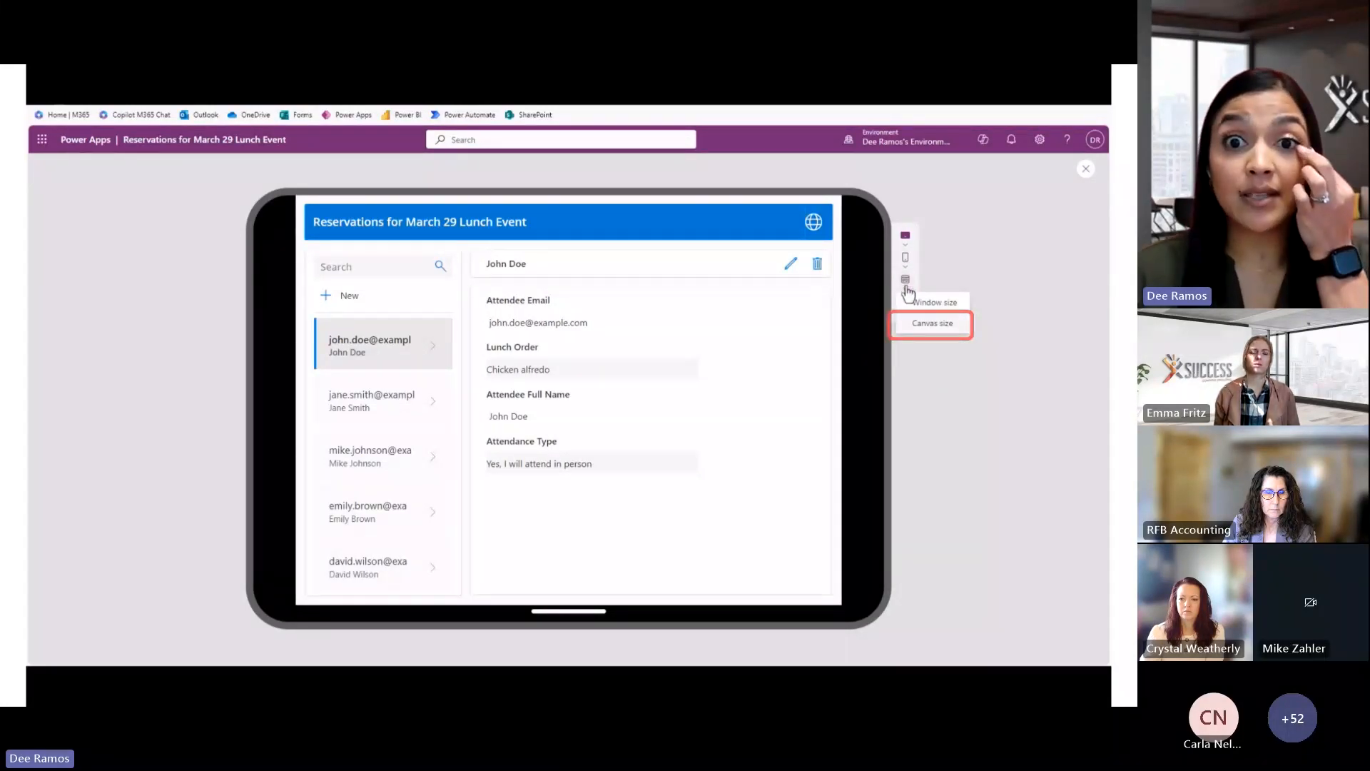
click(933, 322)
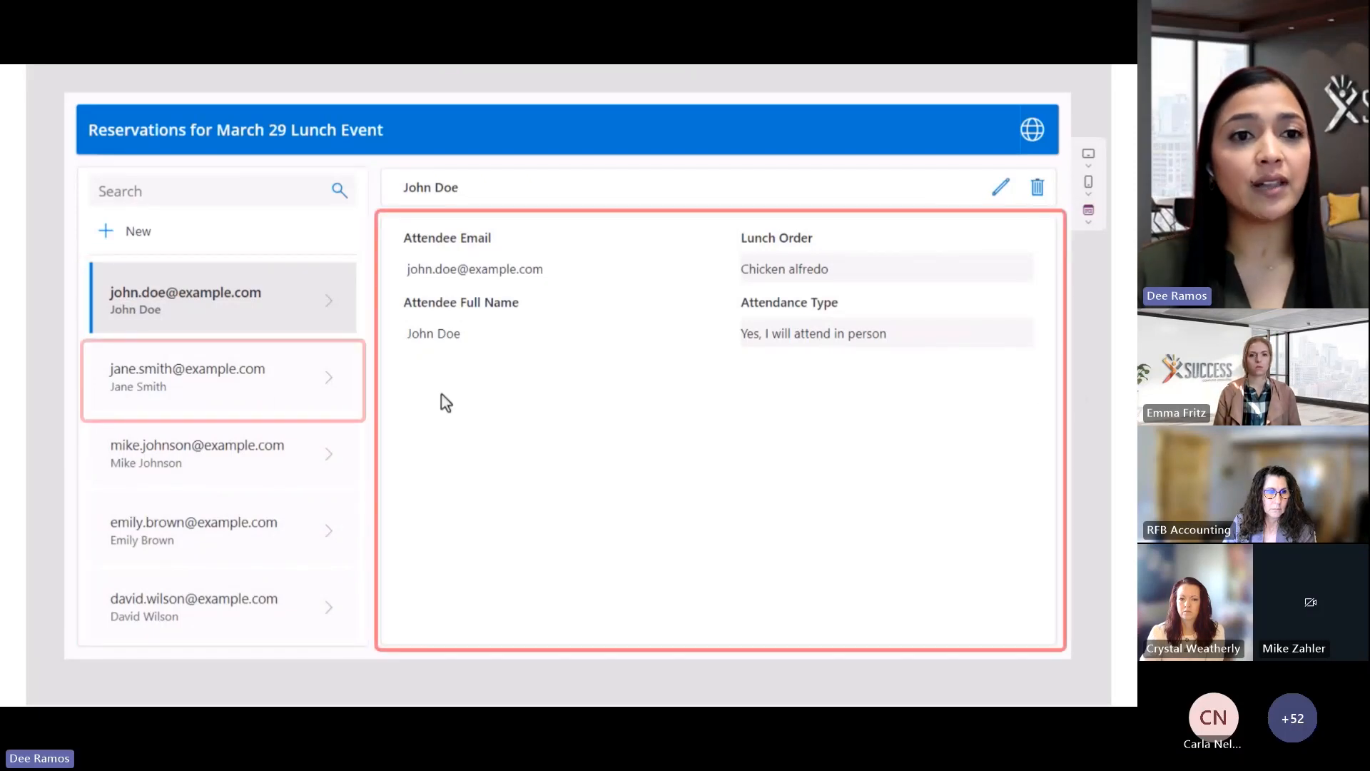
Browse the second through last attendees' reservation details in the gallery
click(278, 402)
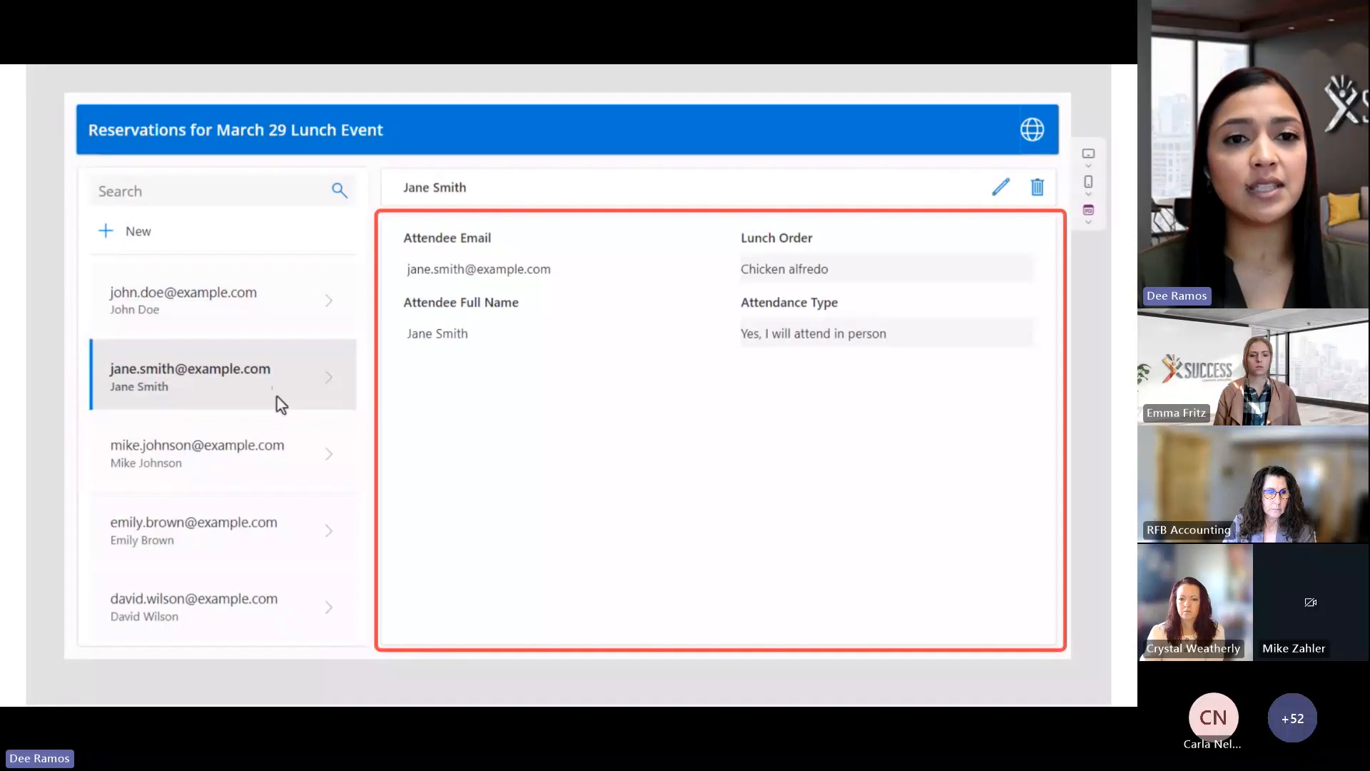
click(248, 477)
click(234, 558)
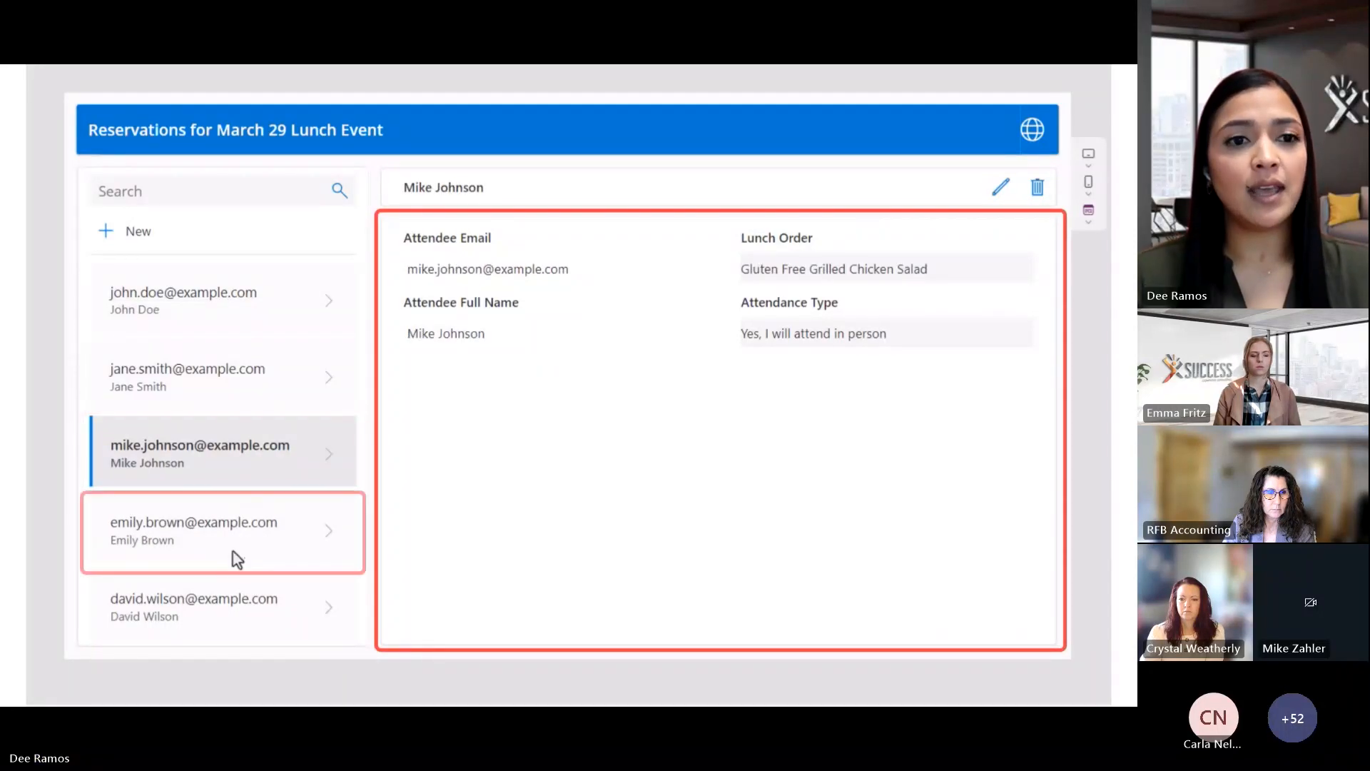
click(233, 623)
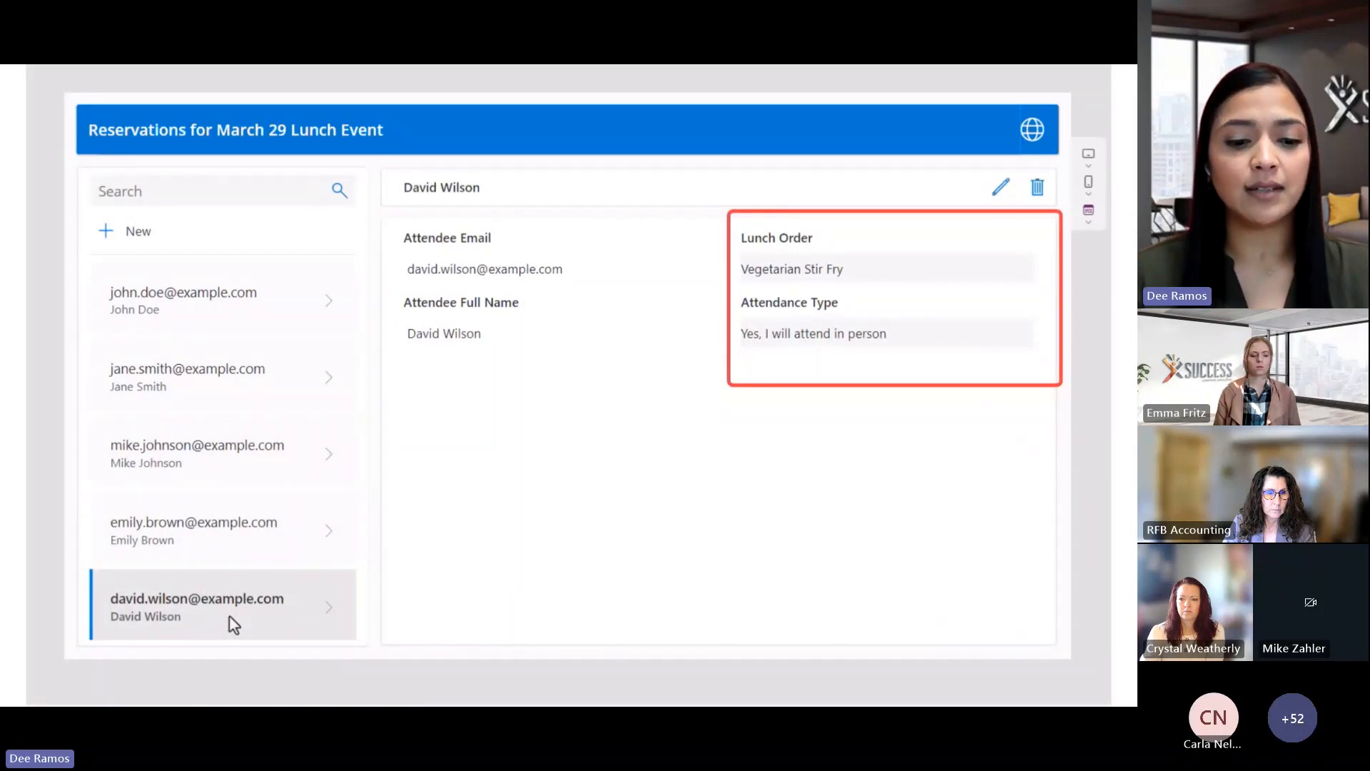
Search the attendee list for 'john' and open the second match
click(198, 193)
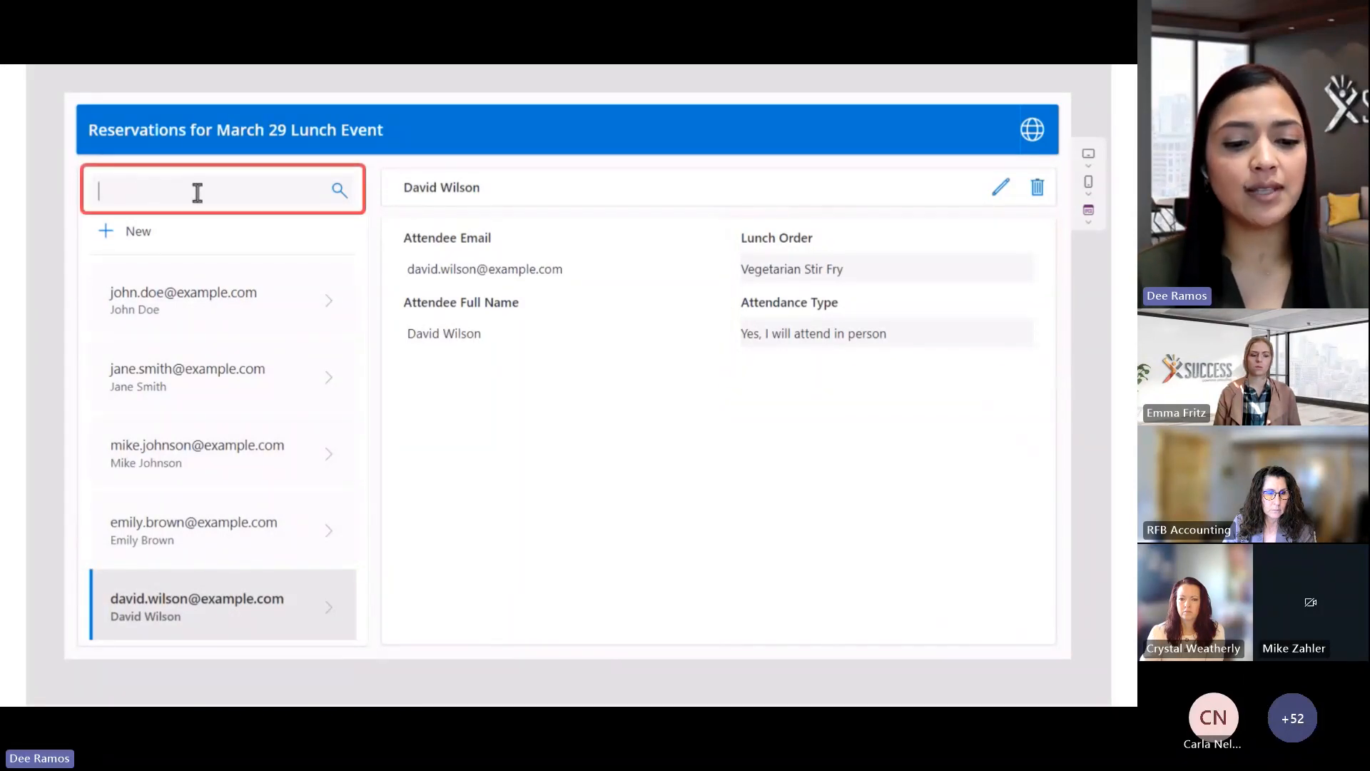
text(john)
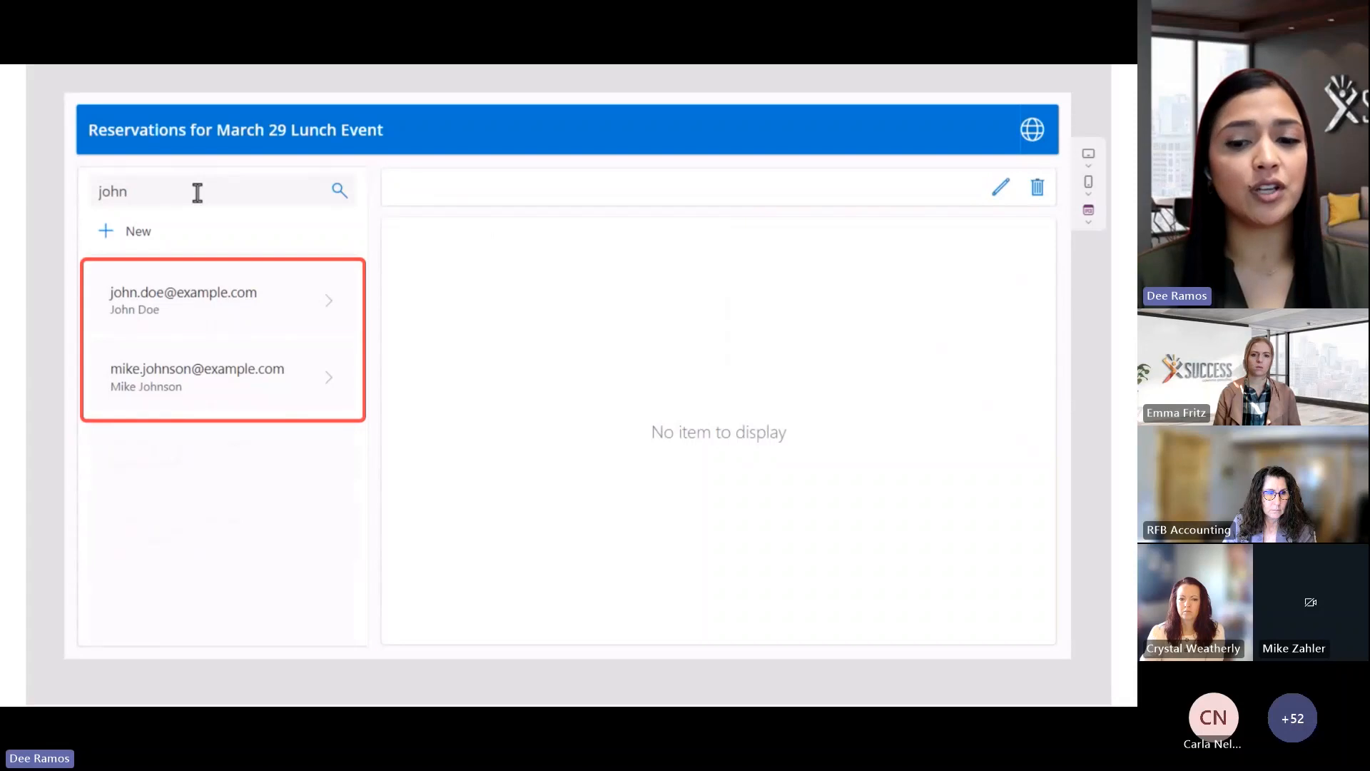
click(307, 398)
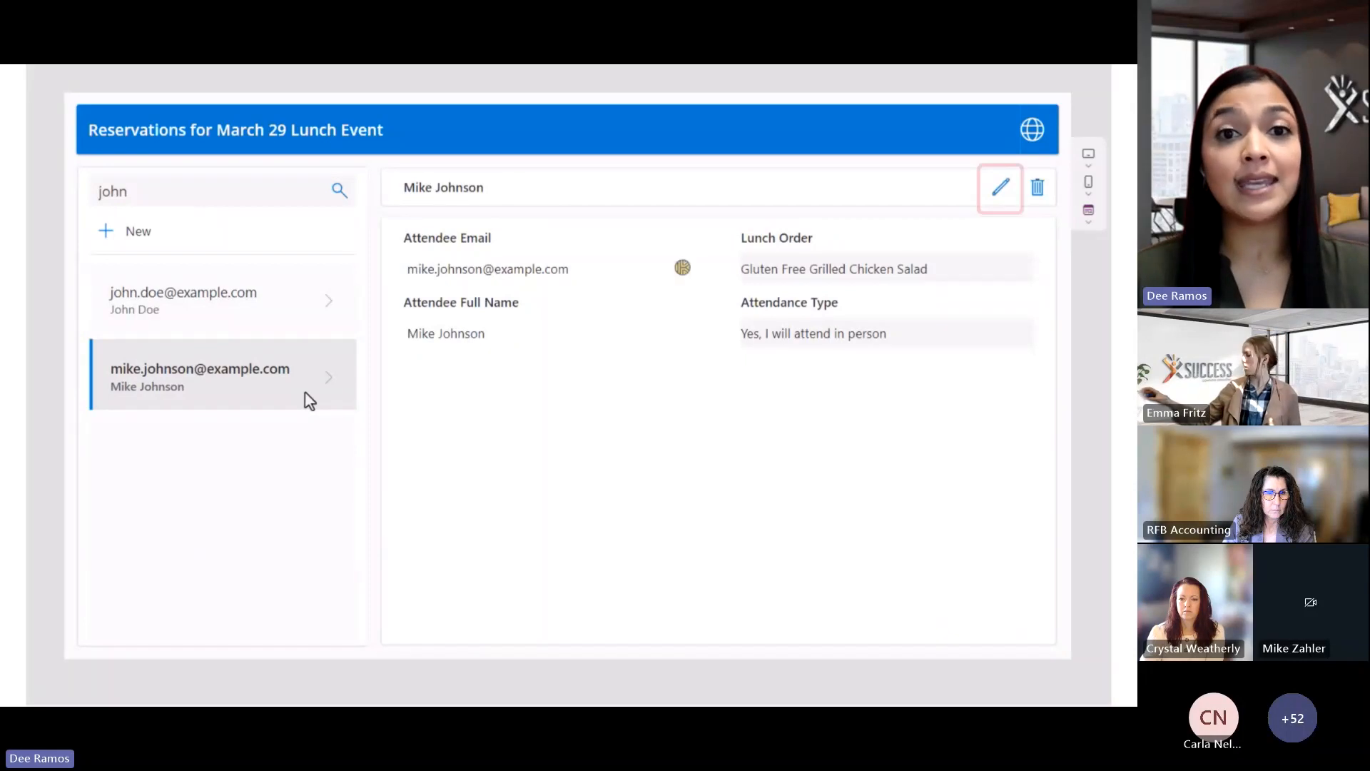
Change this attendee's lunch order to Chicken alfredo and save the reservation
click(1001, 191)
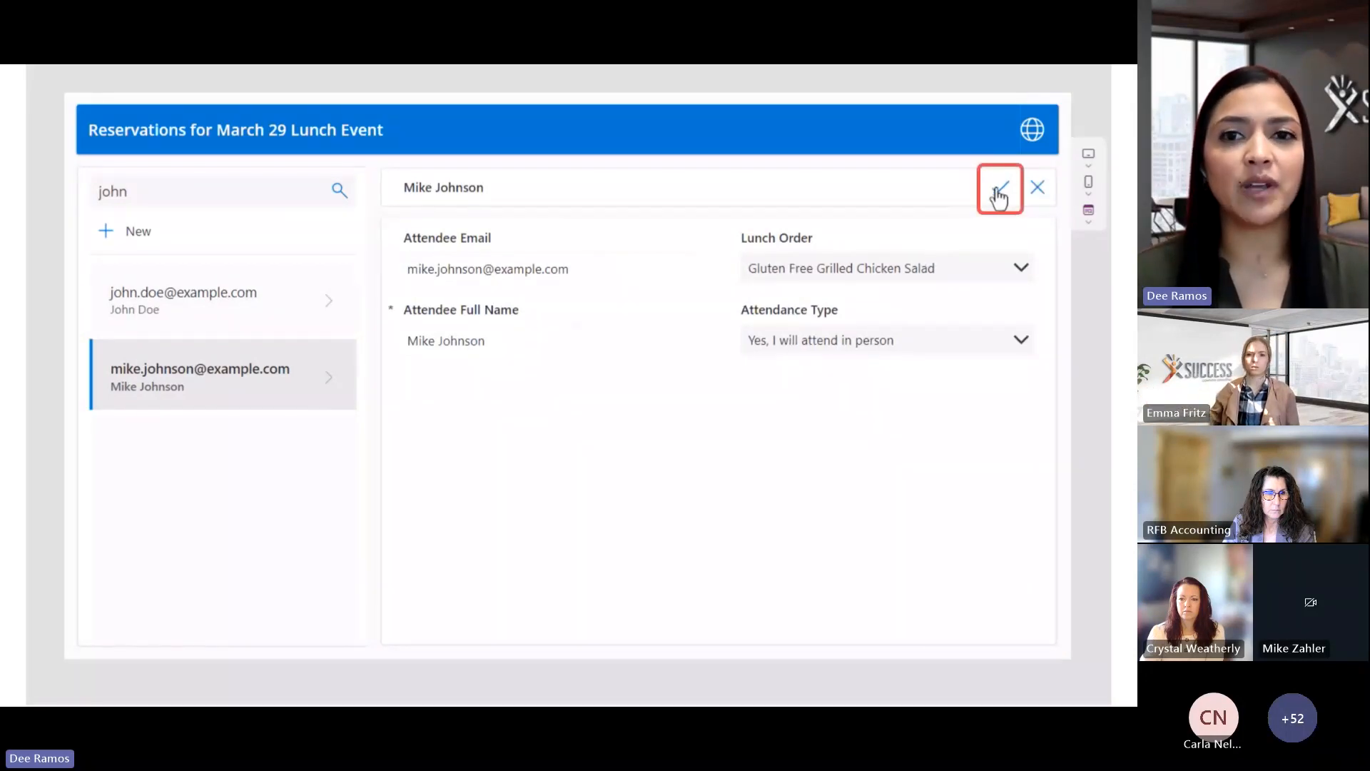
click(1021, 270)
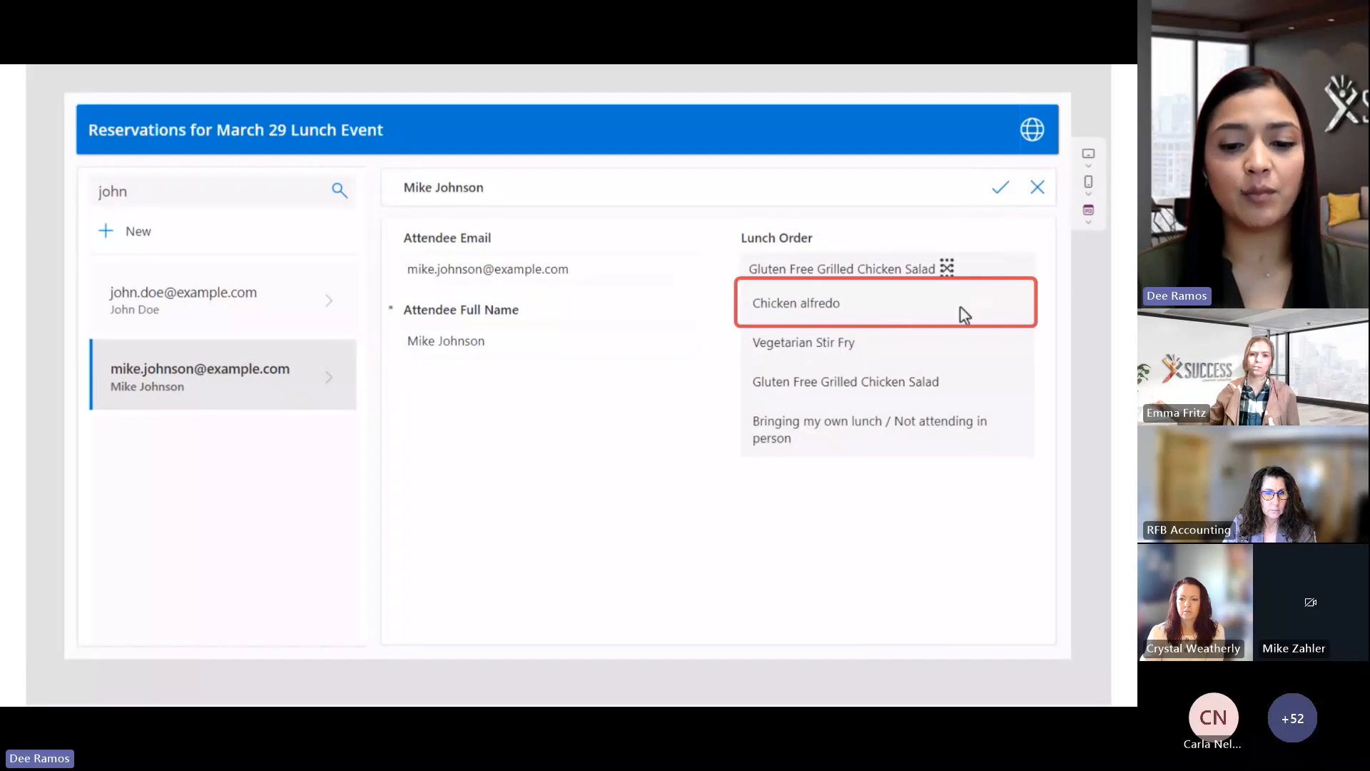
click(964, 314)
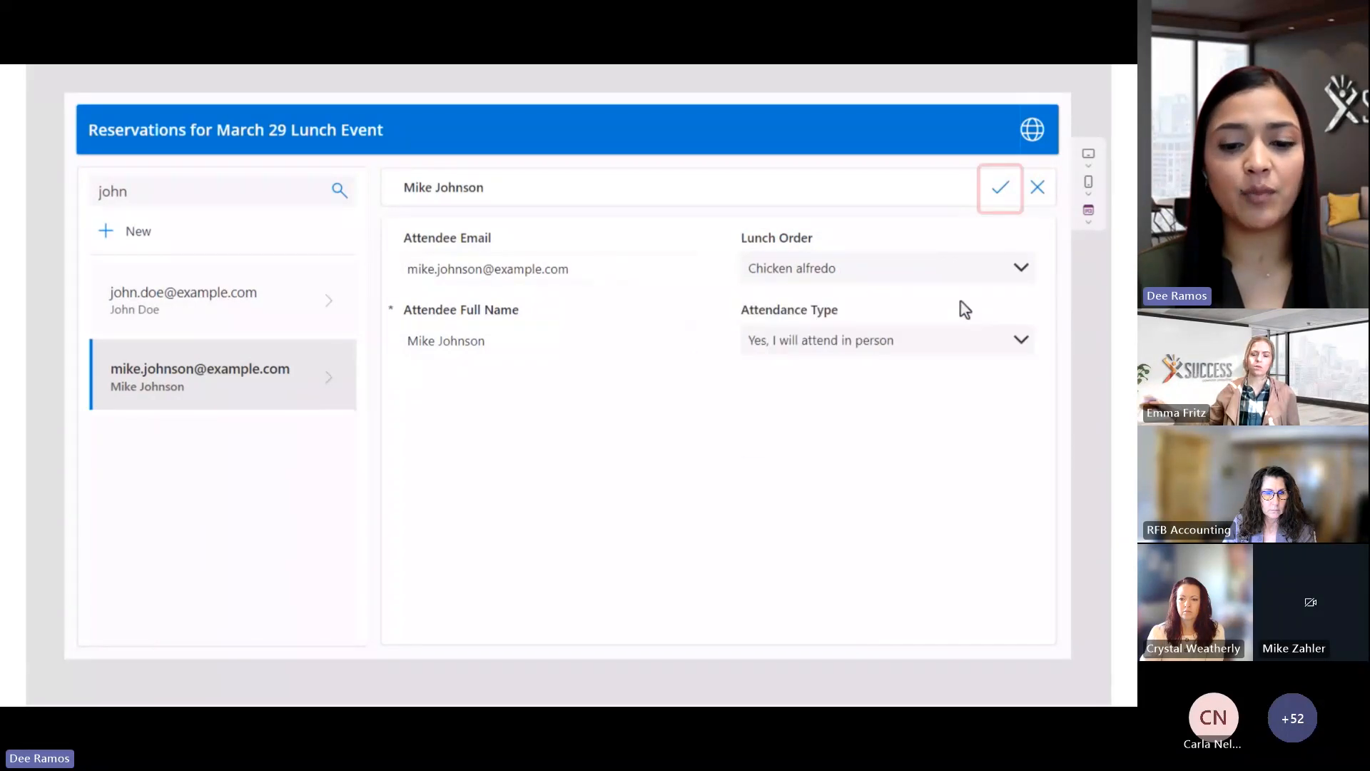
click(999, 203)
Clear the search so all attendees show, and start a blank new reservation
click(284, 193)
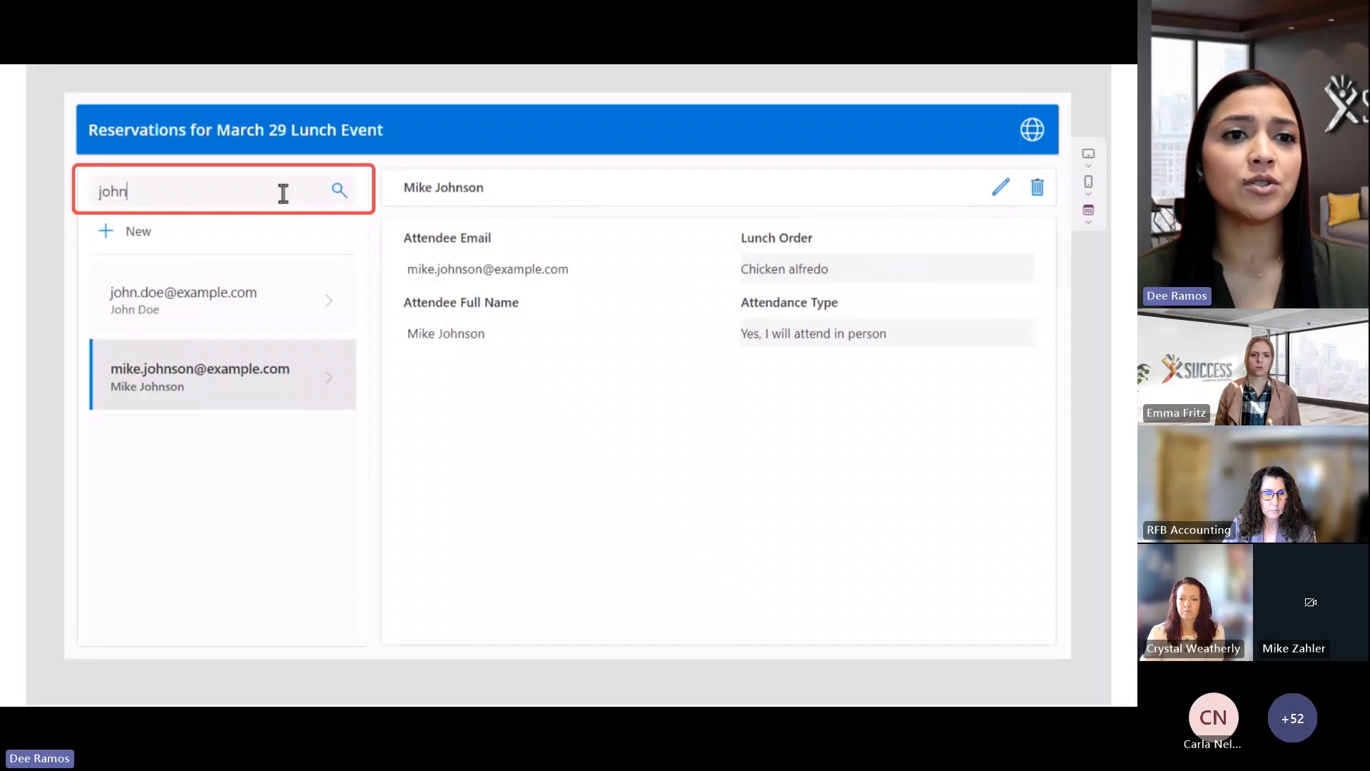
key(BackSpace)
key(BackSpace)
key(BackSpace)
key(BackSpace)
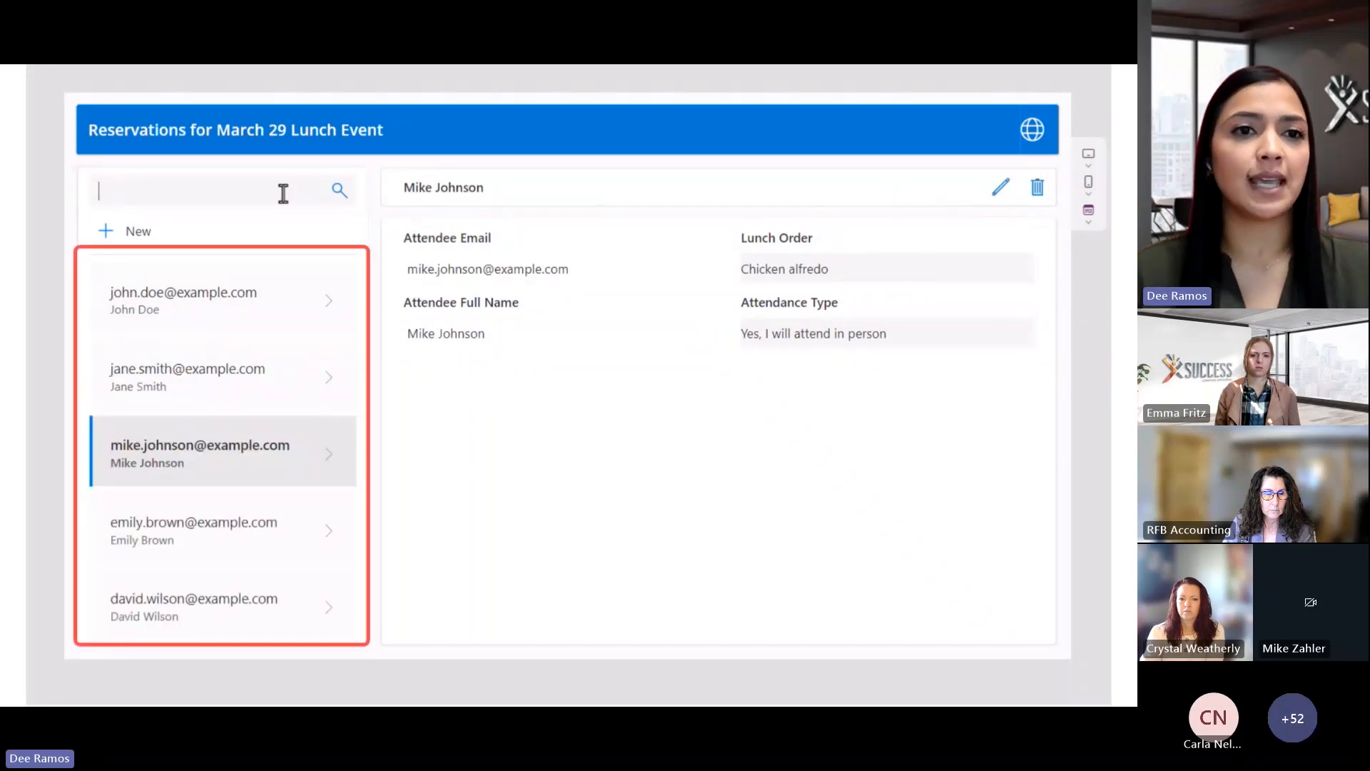
click(107, 235)
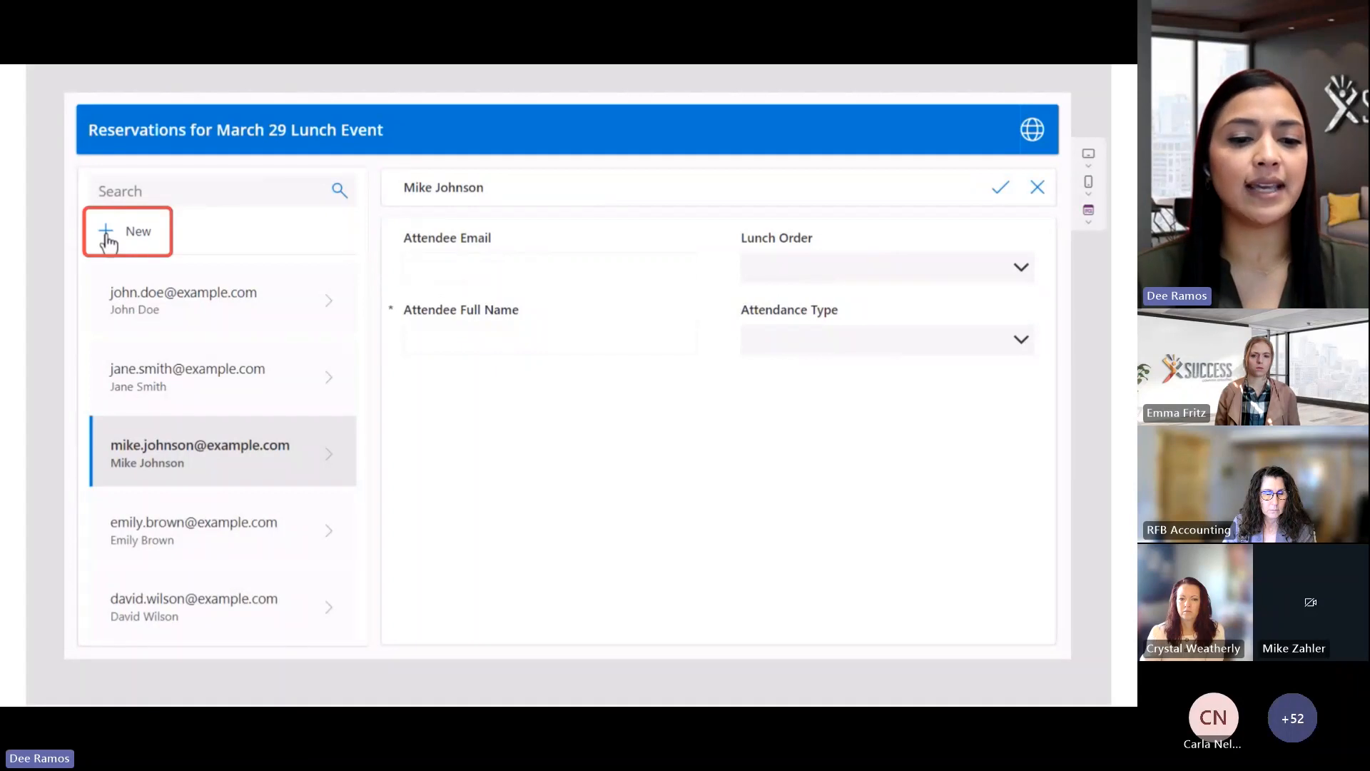
Enter the attendee's email address and full name in the new reservation
click(638, 267)
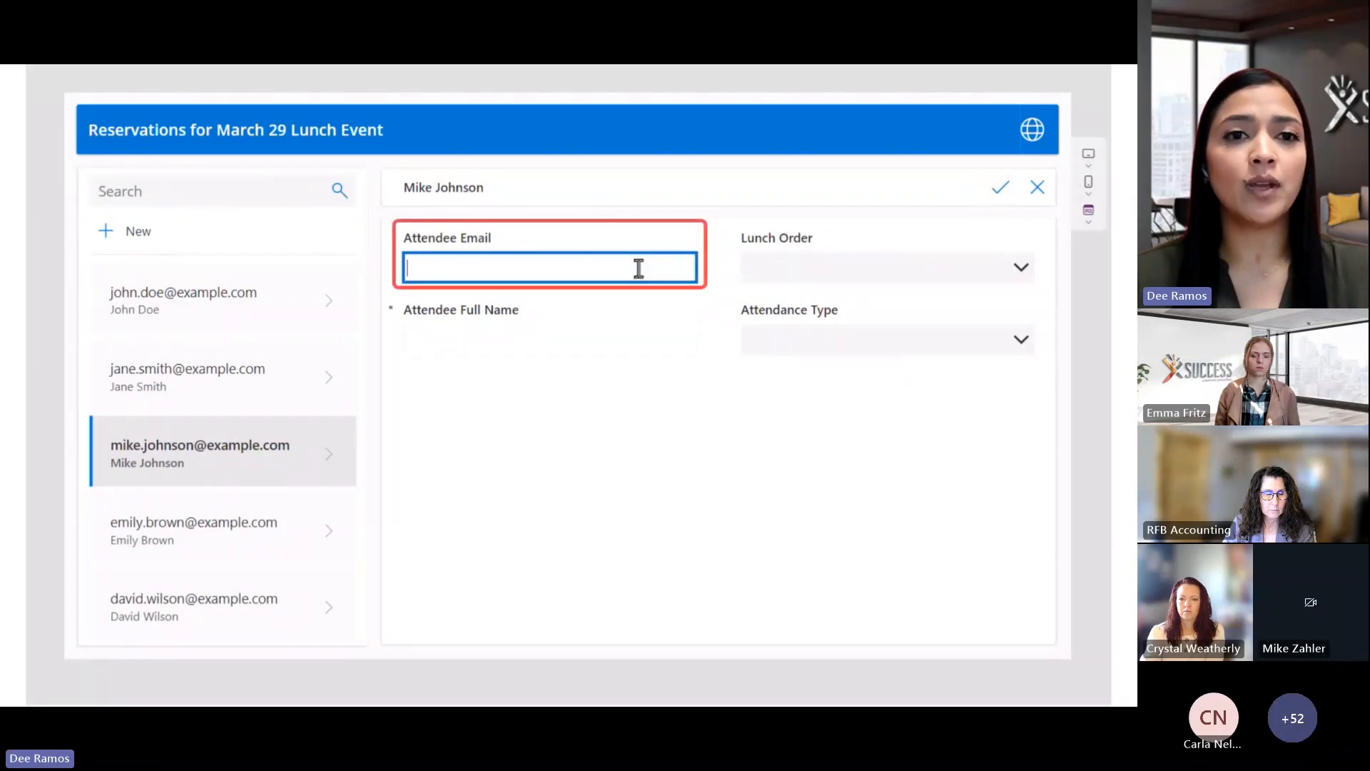
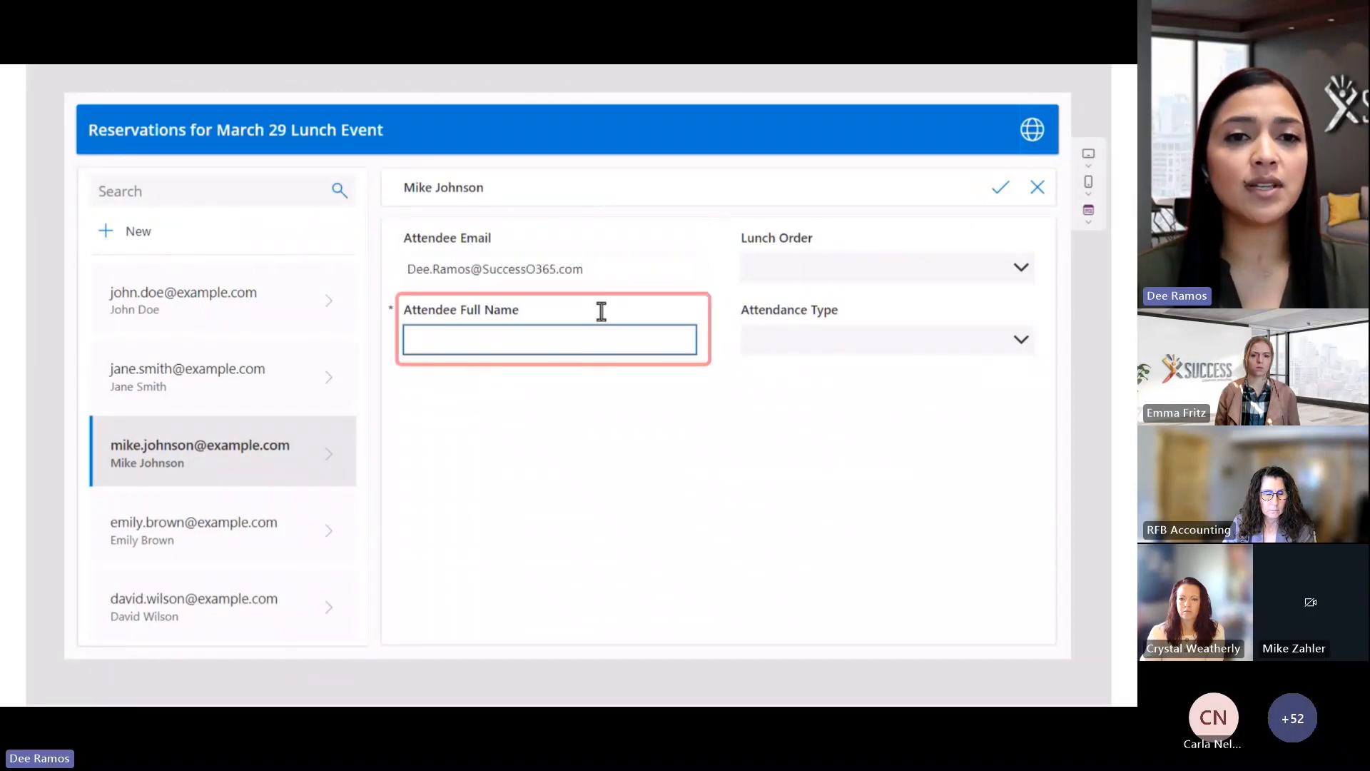
click(569, 344)
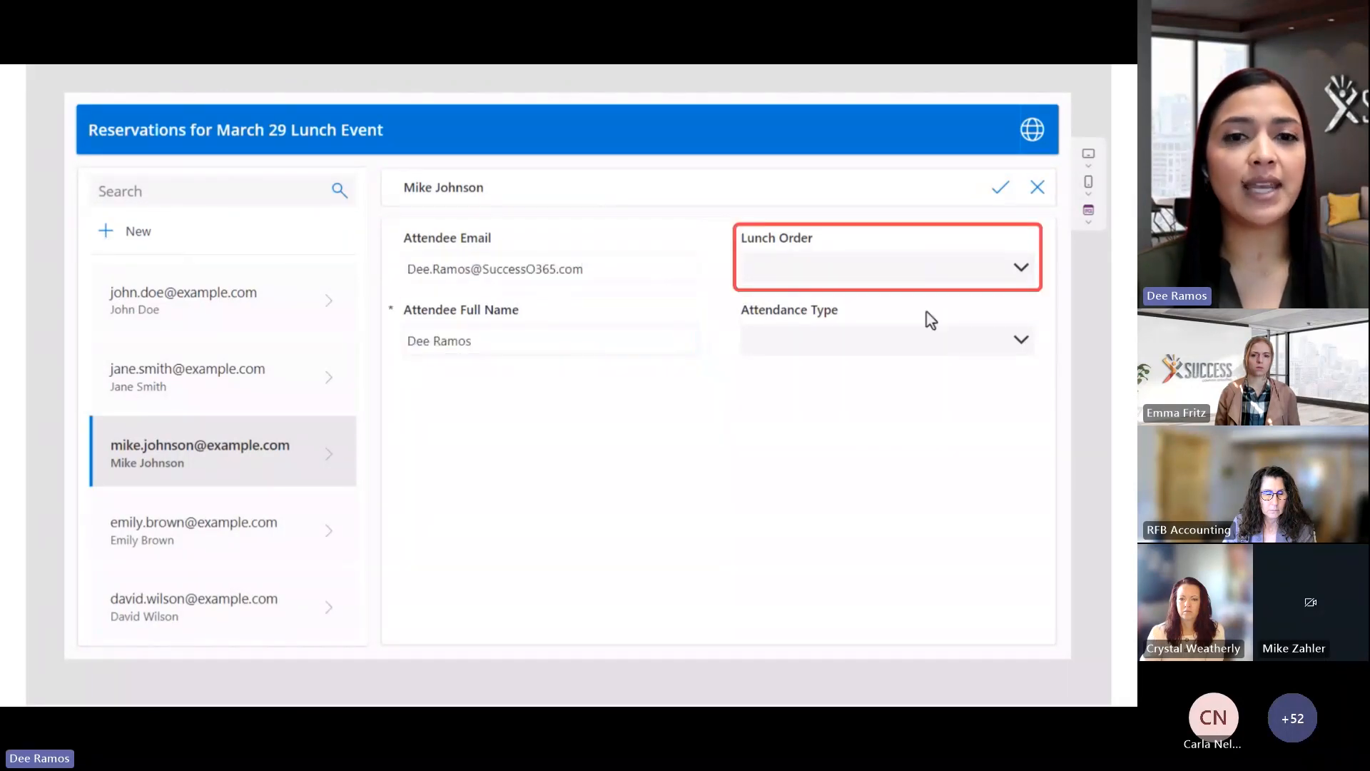
Choose Gluten Free Grilled Chicken Salad and 'Yes, I will attend in person', then save the reservation
click(928, 269)
click(880, 356)
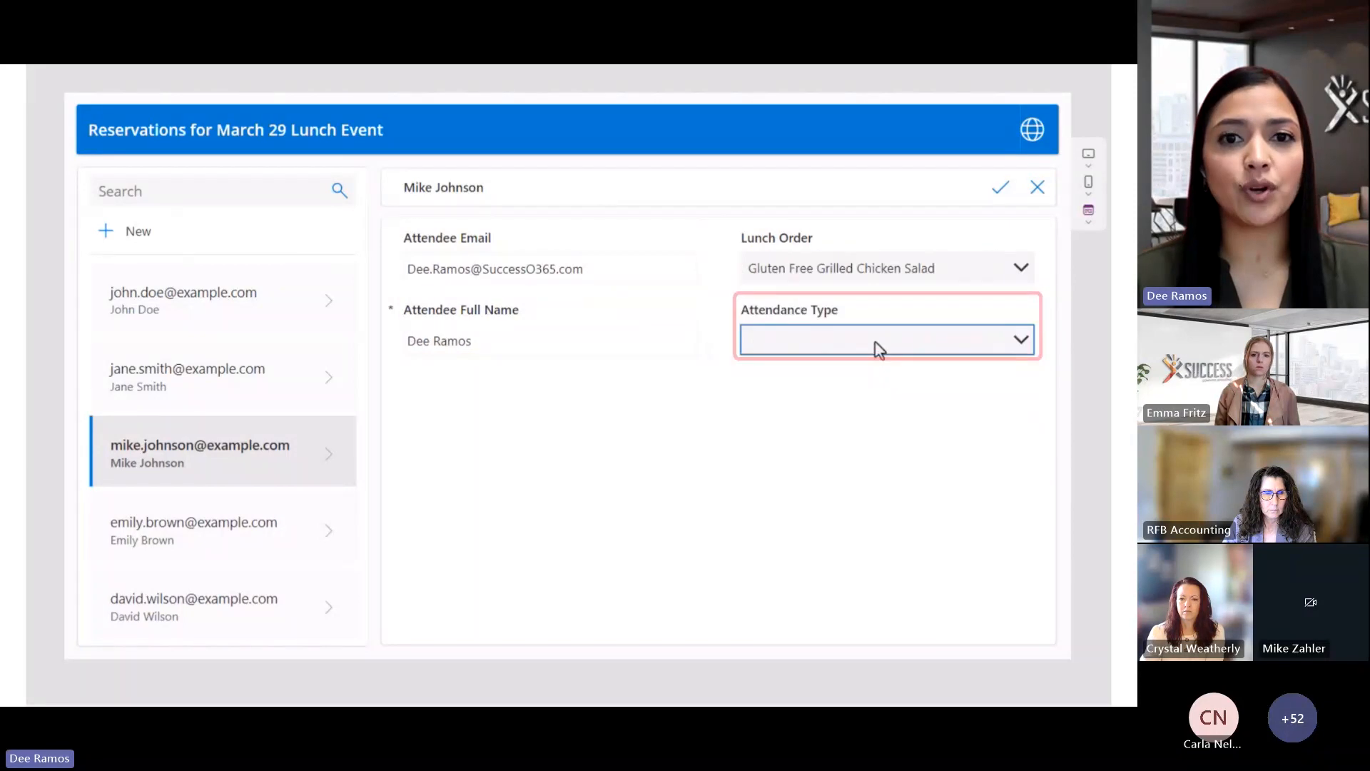
click(879, 349)
click(872, 361)
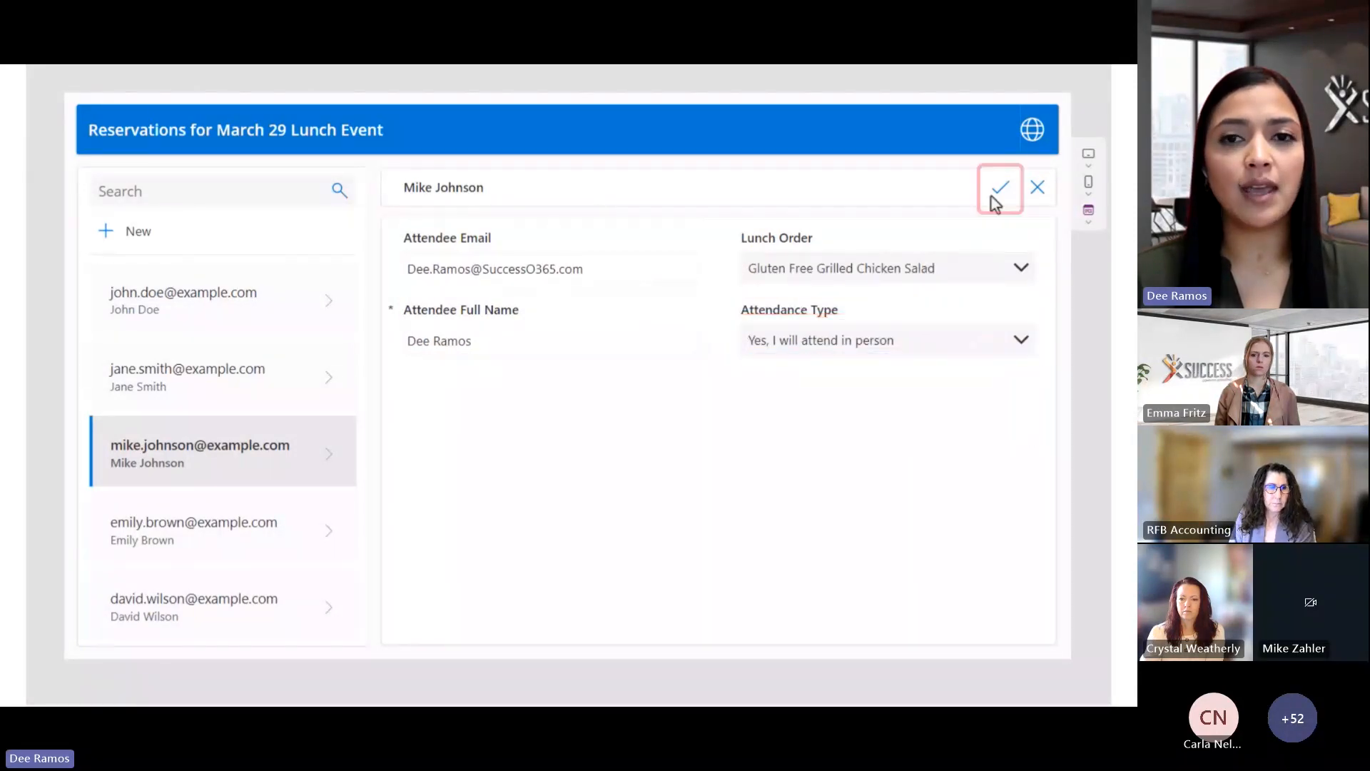
click(1000, 193)
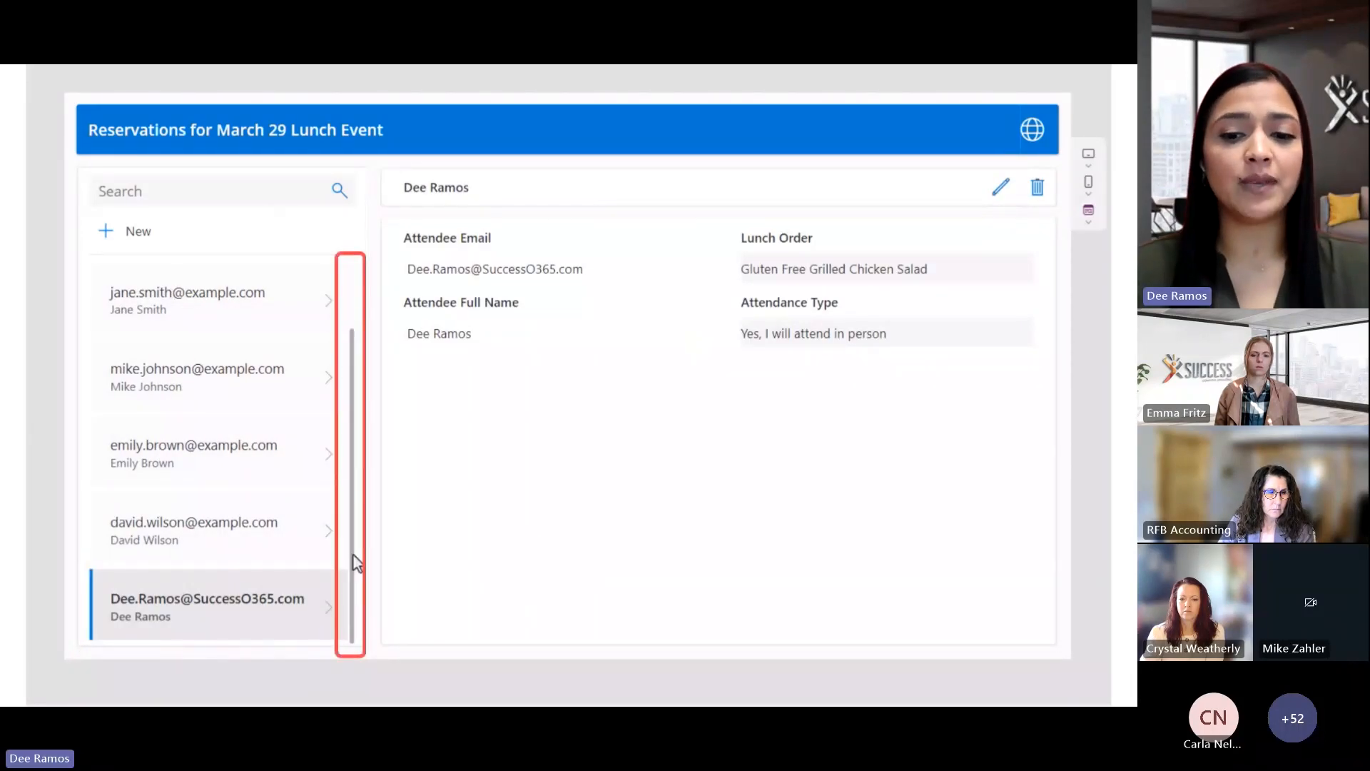
scroll(353, 556, up, 2)
scroll(354, 556, down, 1)
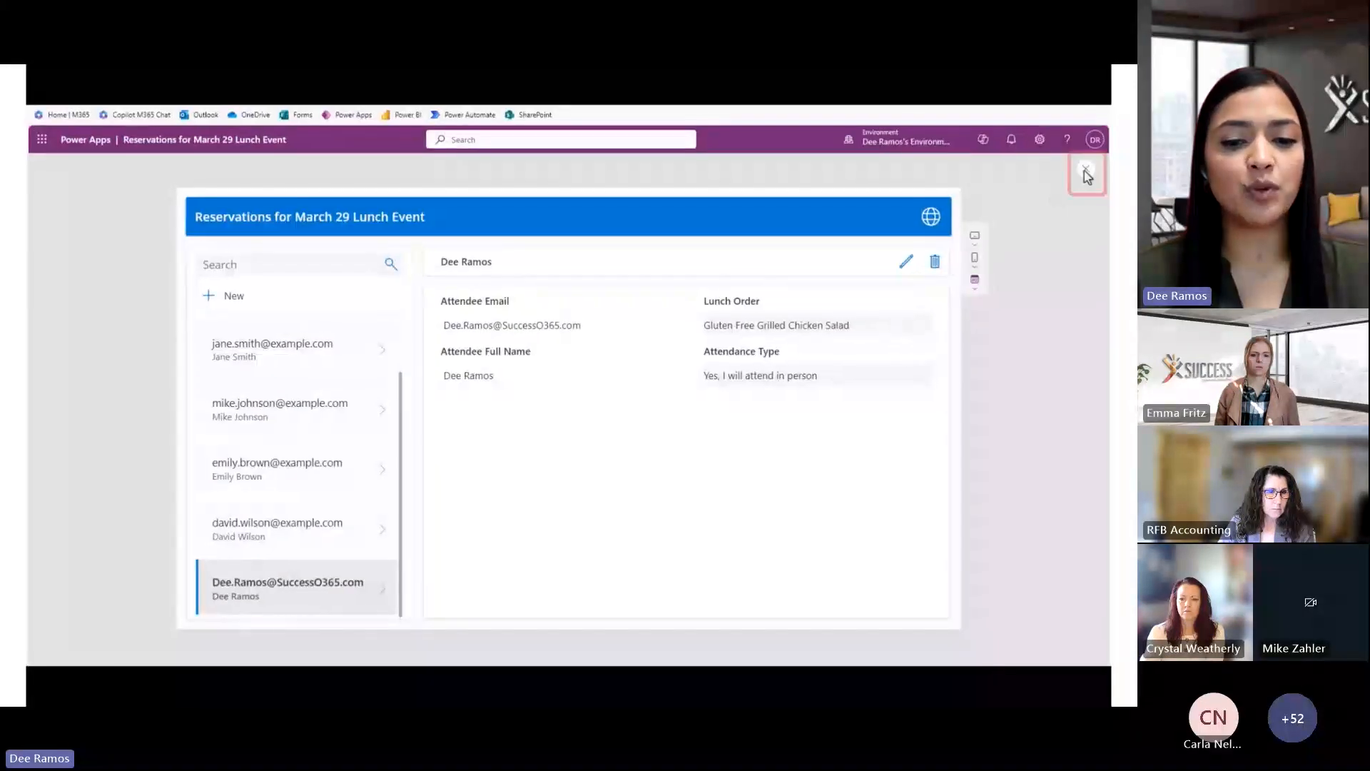
Close the preview, save the app, and select the event title label TableNameLabel1
click(1086, 174)
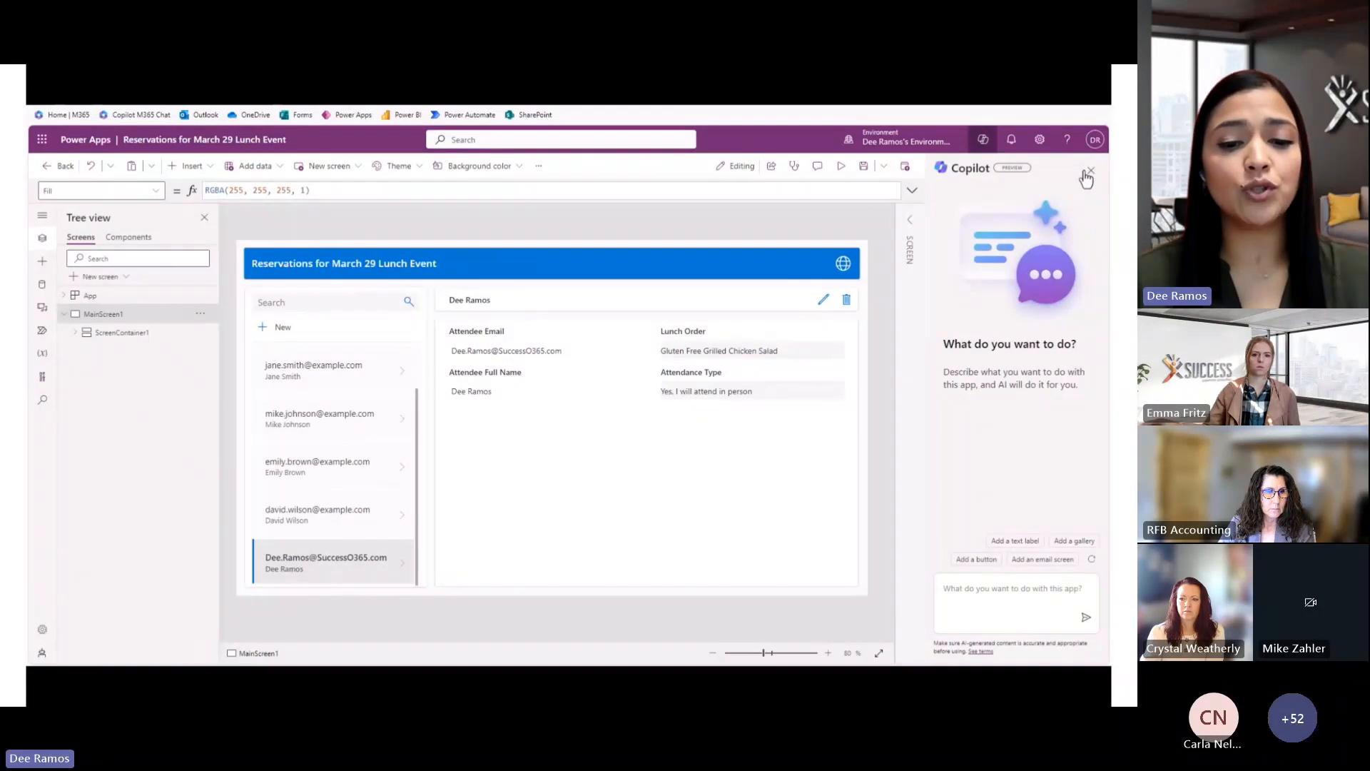
click(870, 171)
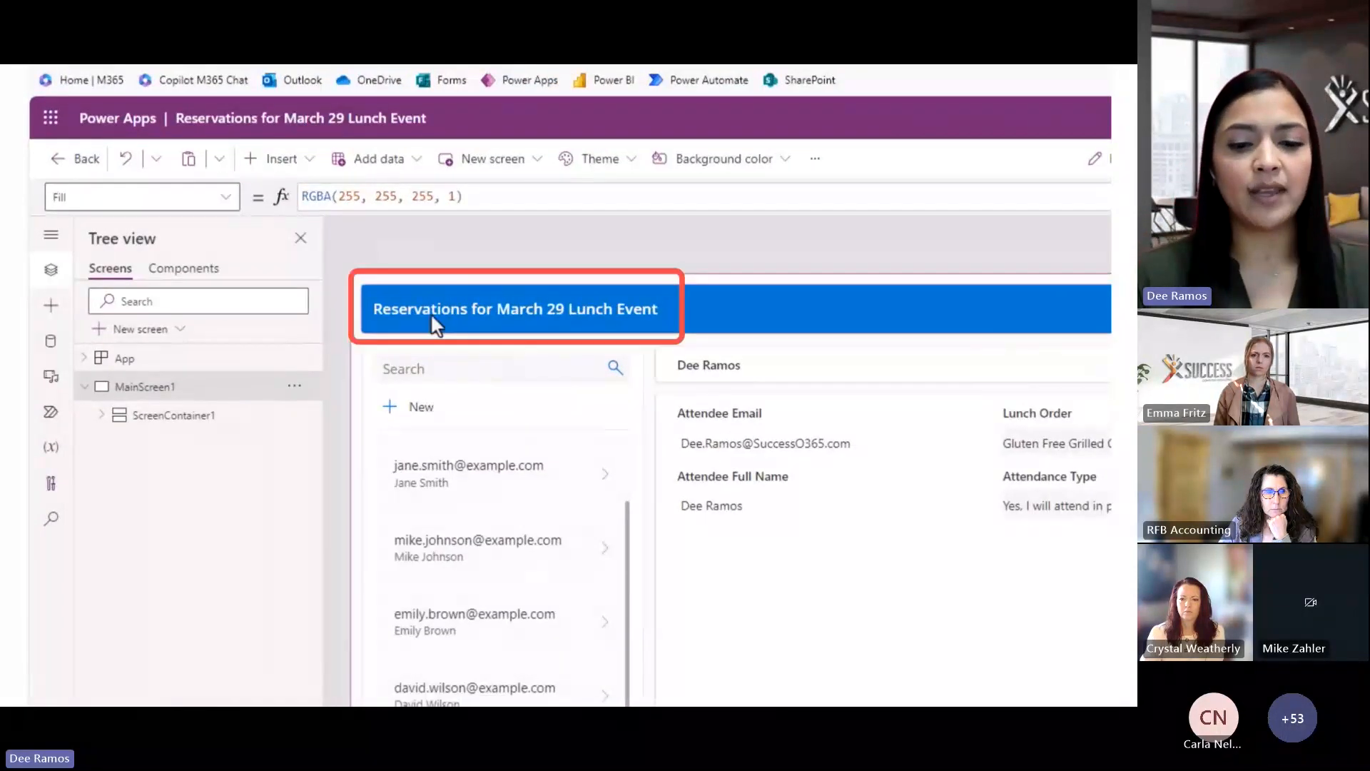
click(430, 313)
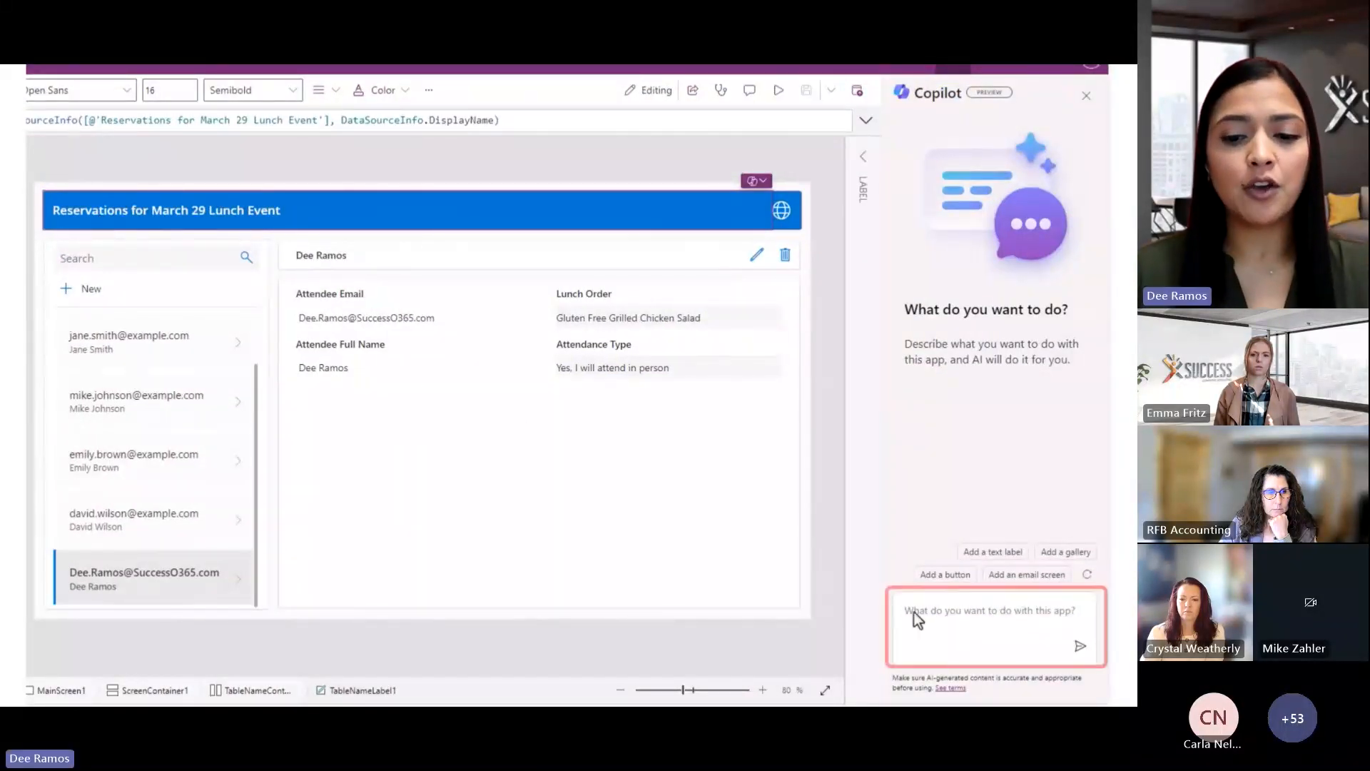
Ask Copilot to change the TableNameLabel1 header background from blue to red
text(For TableNameLabel1, I like a Red color for the background instead of blue.)
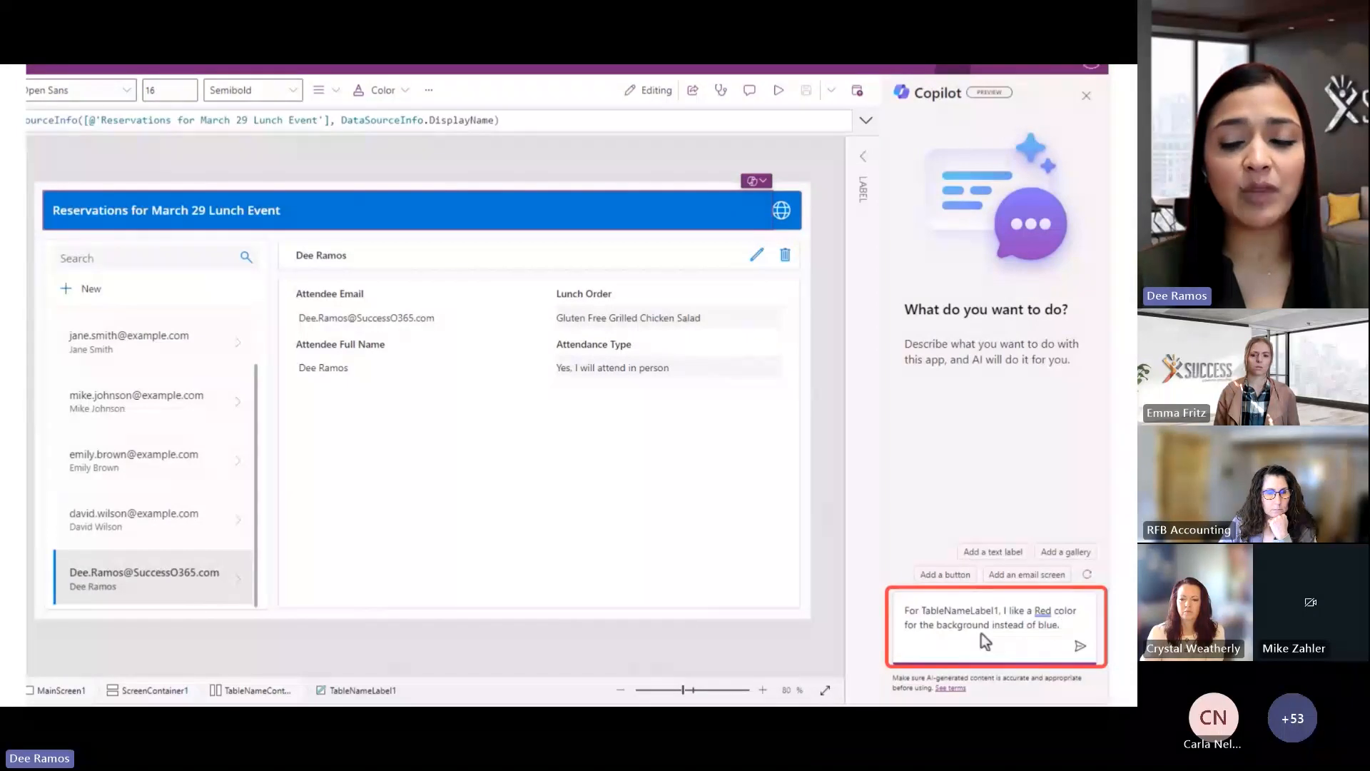
click(1081, 647)
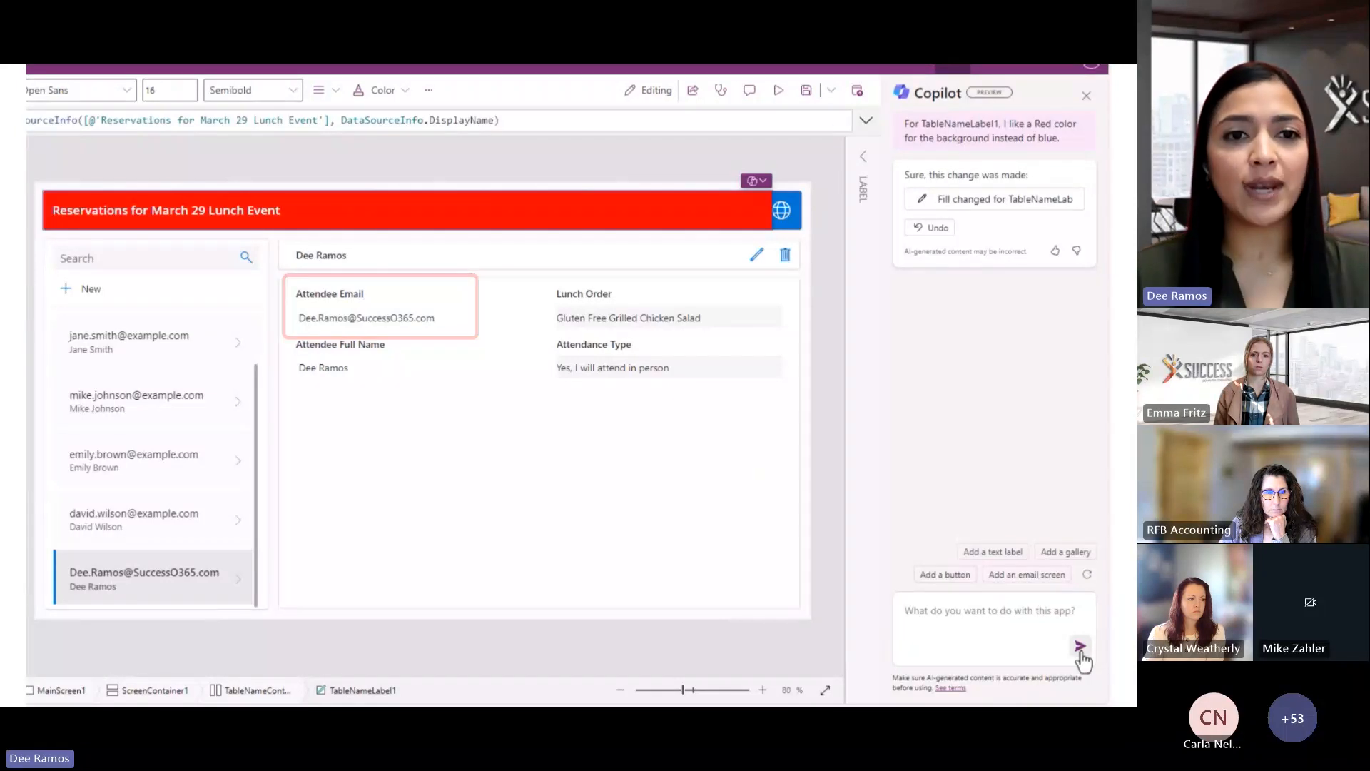
click(763, 571)
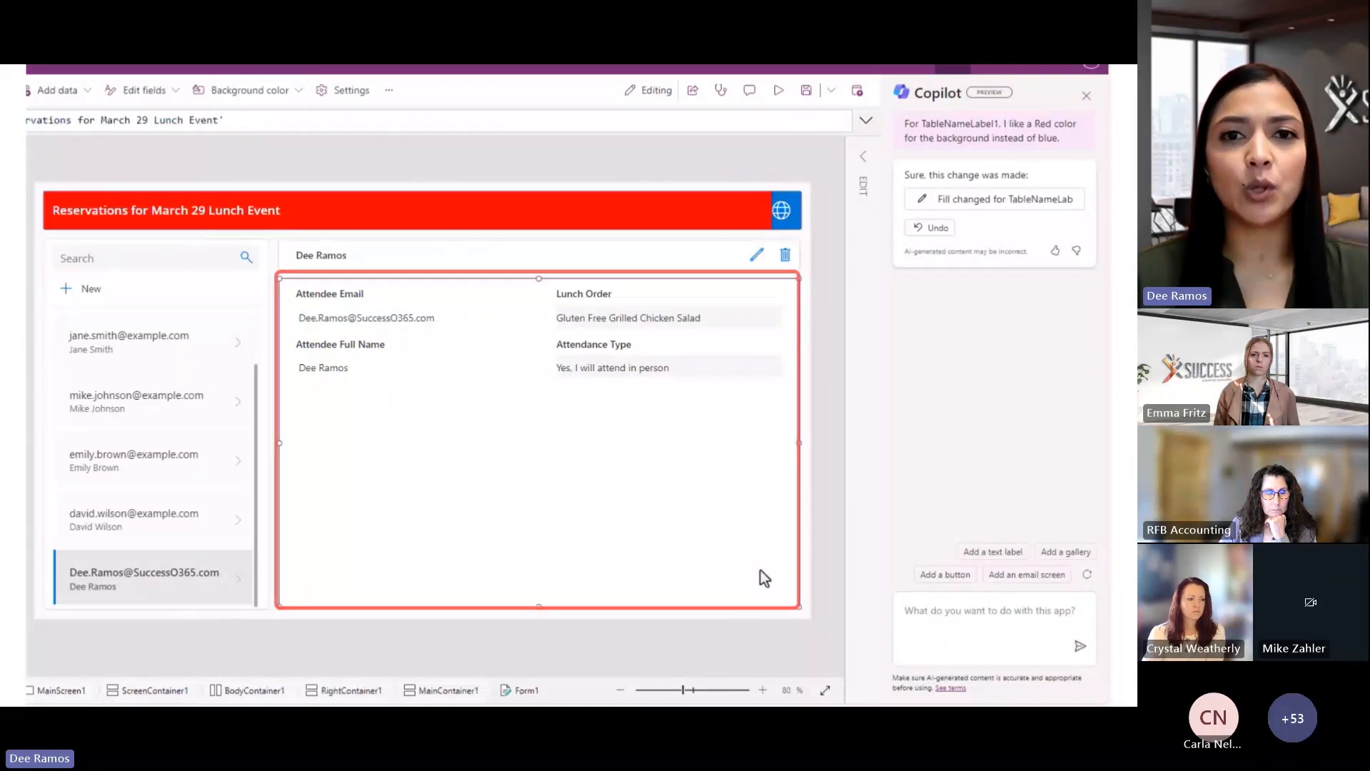
Move Attendee Full Name to the top of Form1's field list
click(1087, 97)
click(1093, 151)
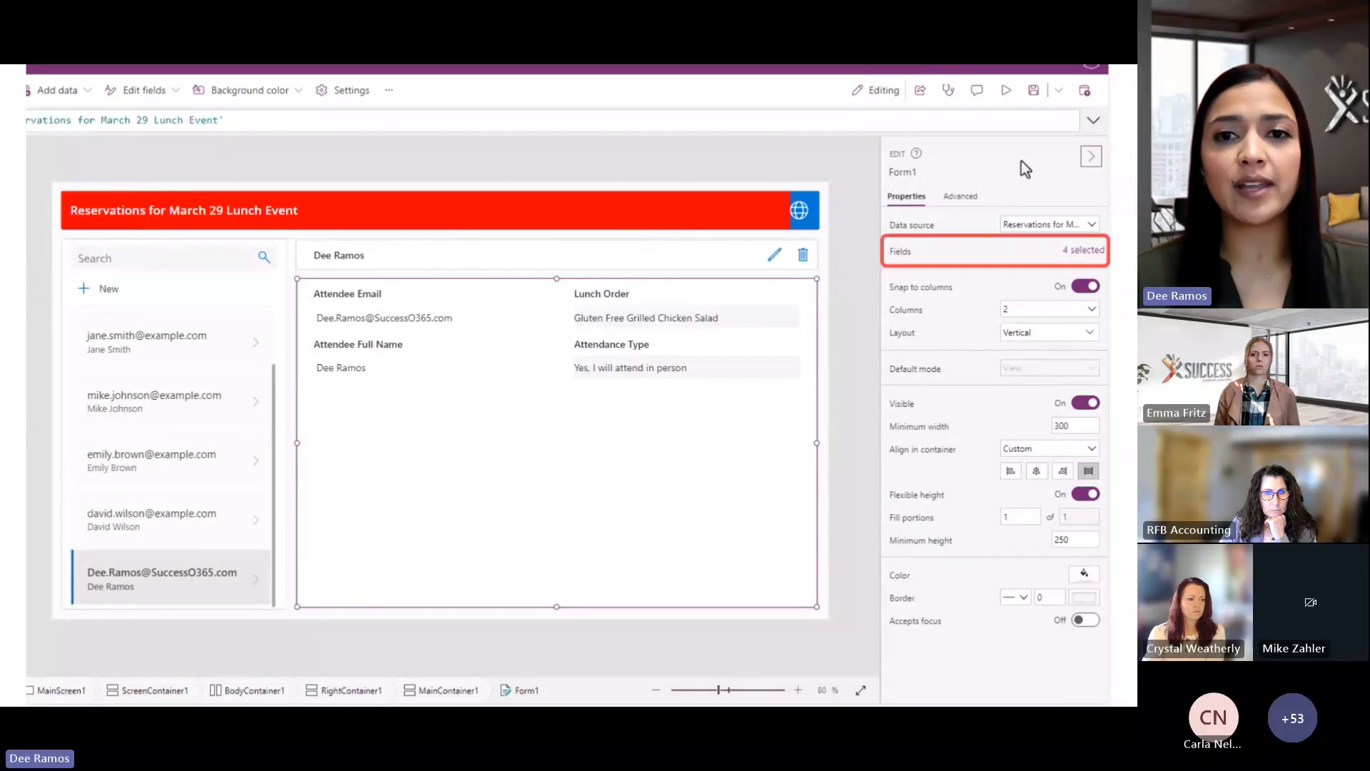
click(1087, 253)
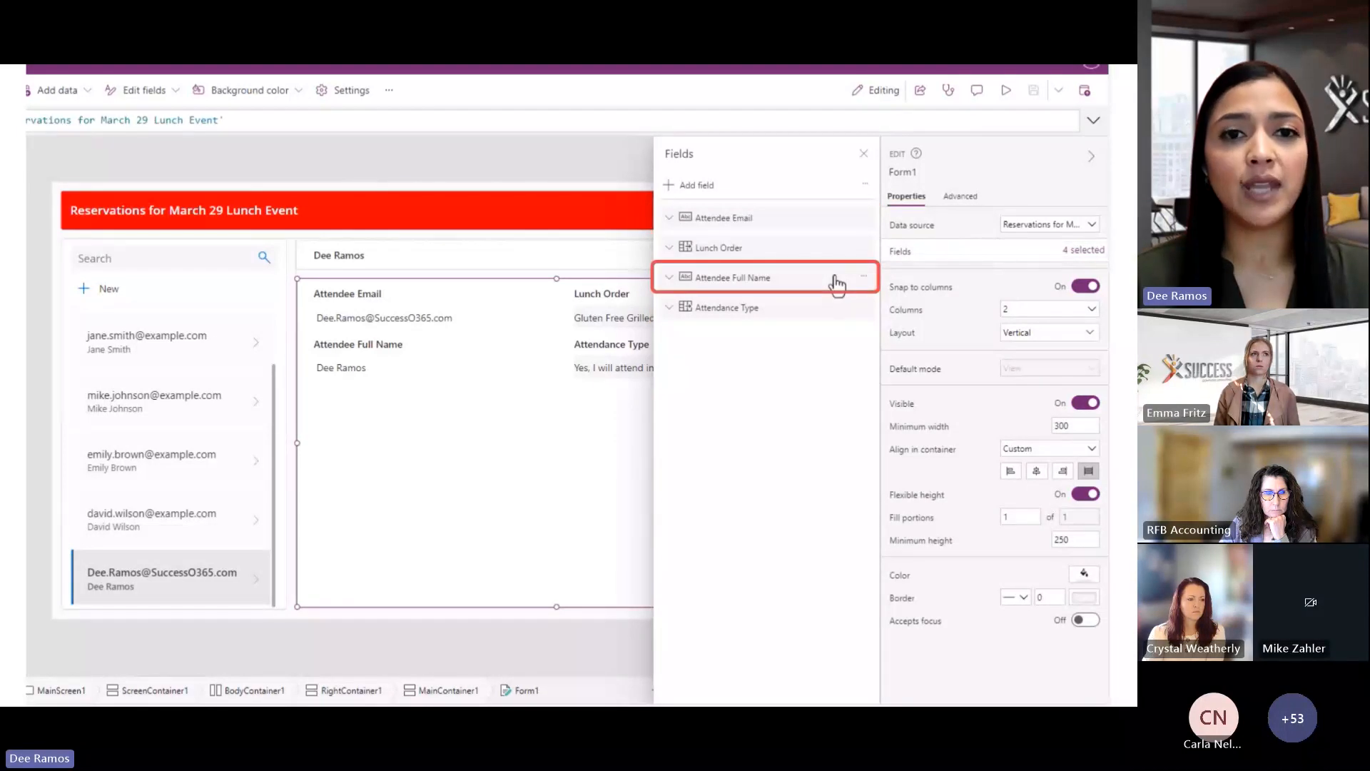
drag(836, 284, 829, 211)
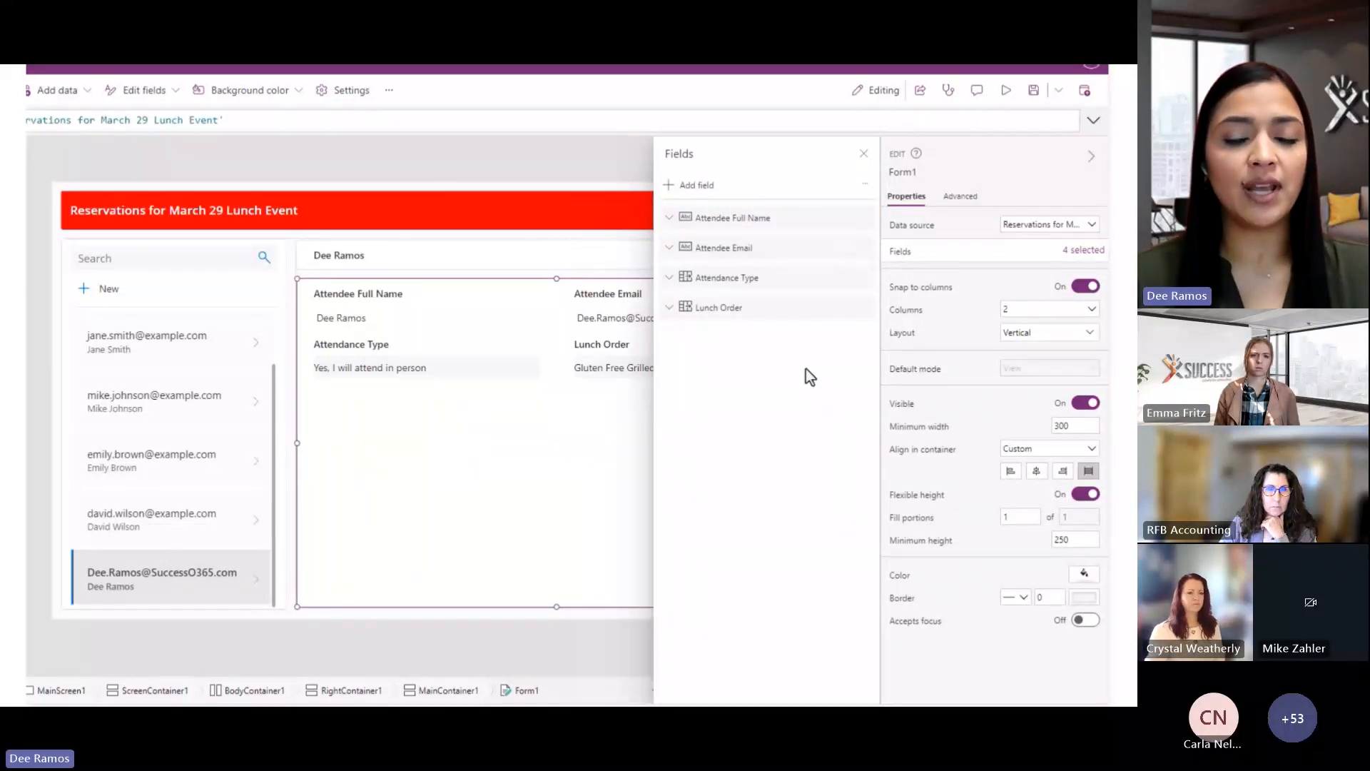
click(864, 154)
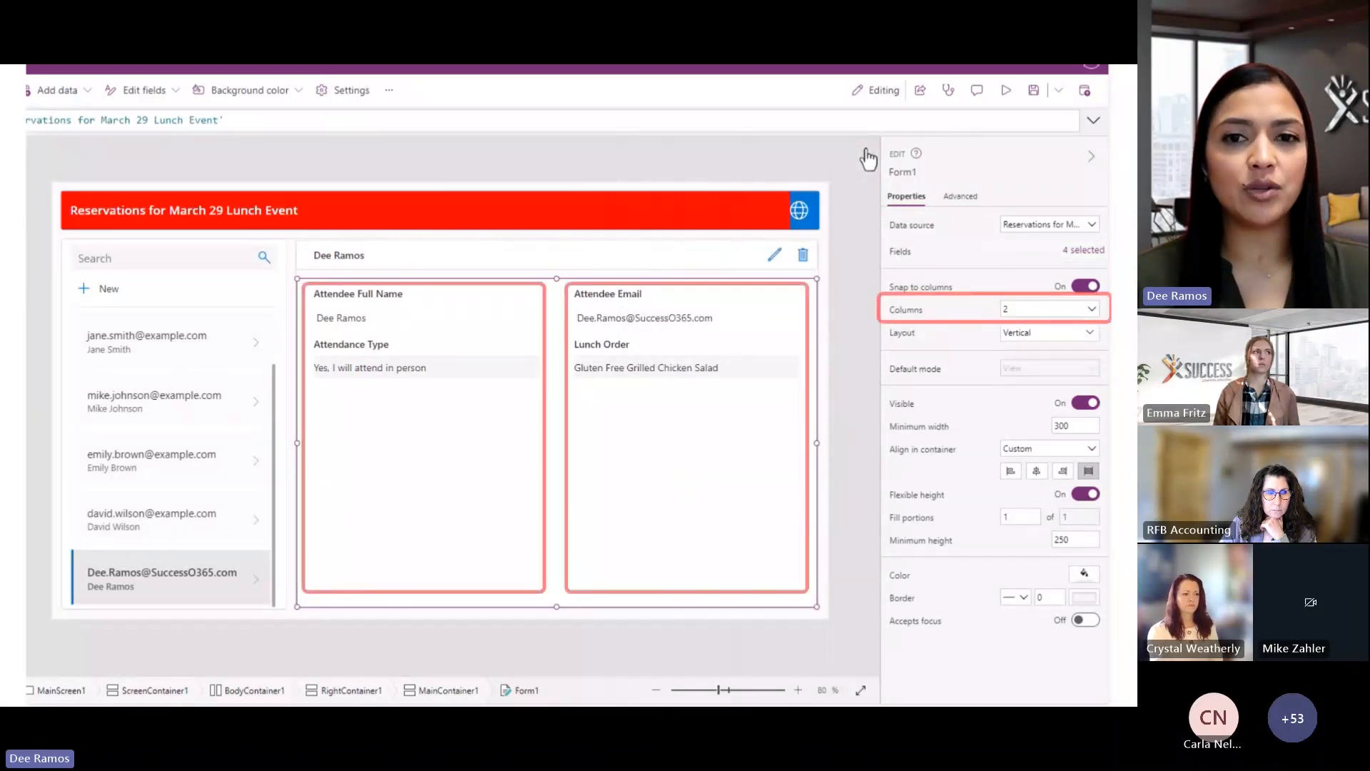
Set the form to a single column and save the app
click(1091, 310)
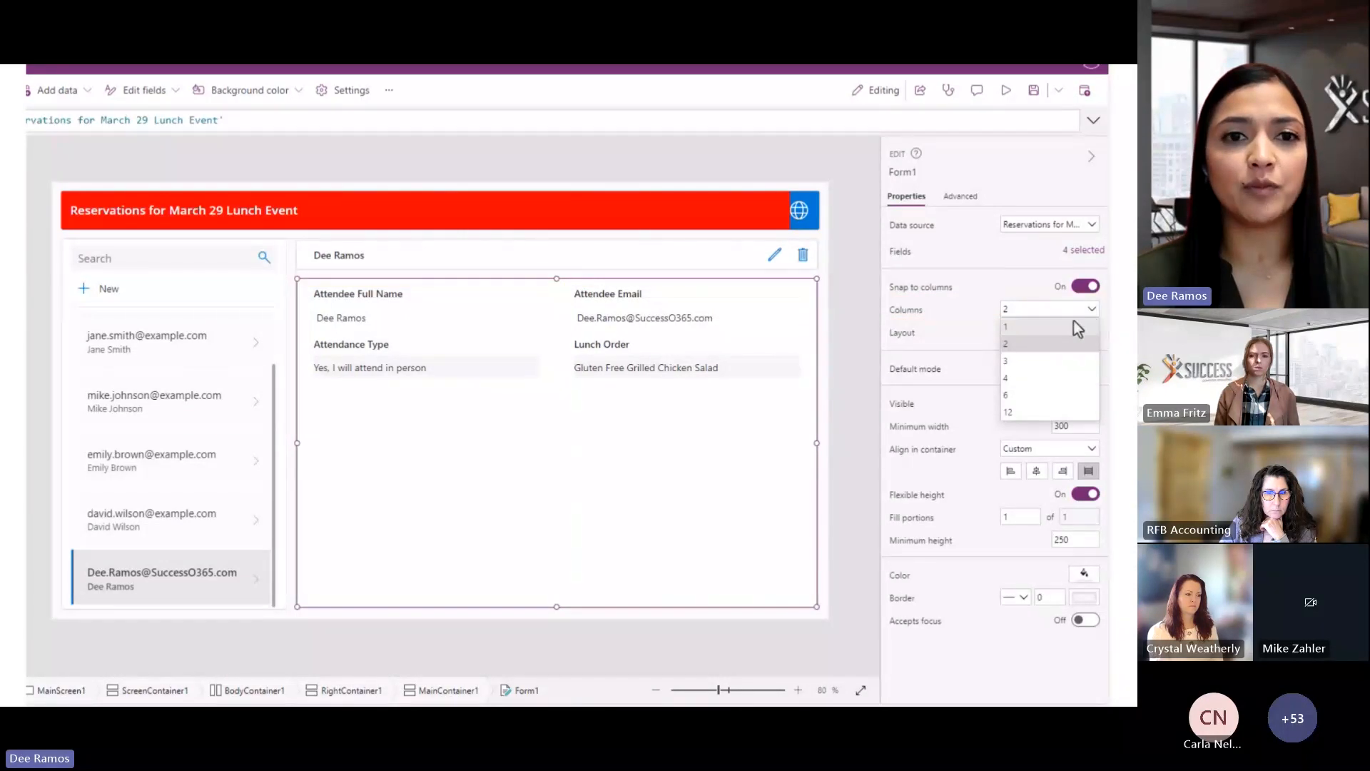
click(1068, 326)
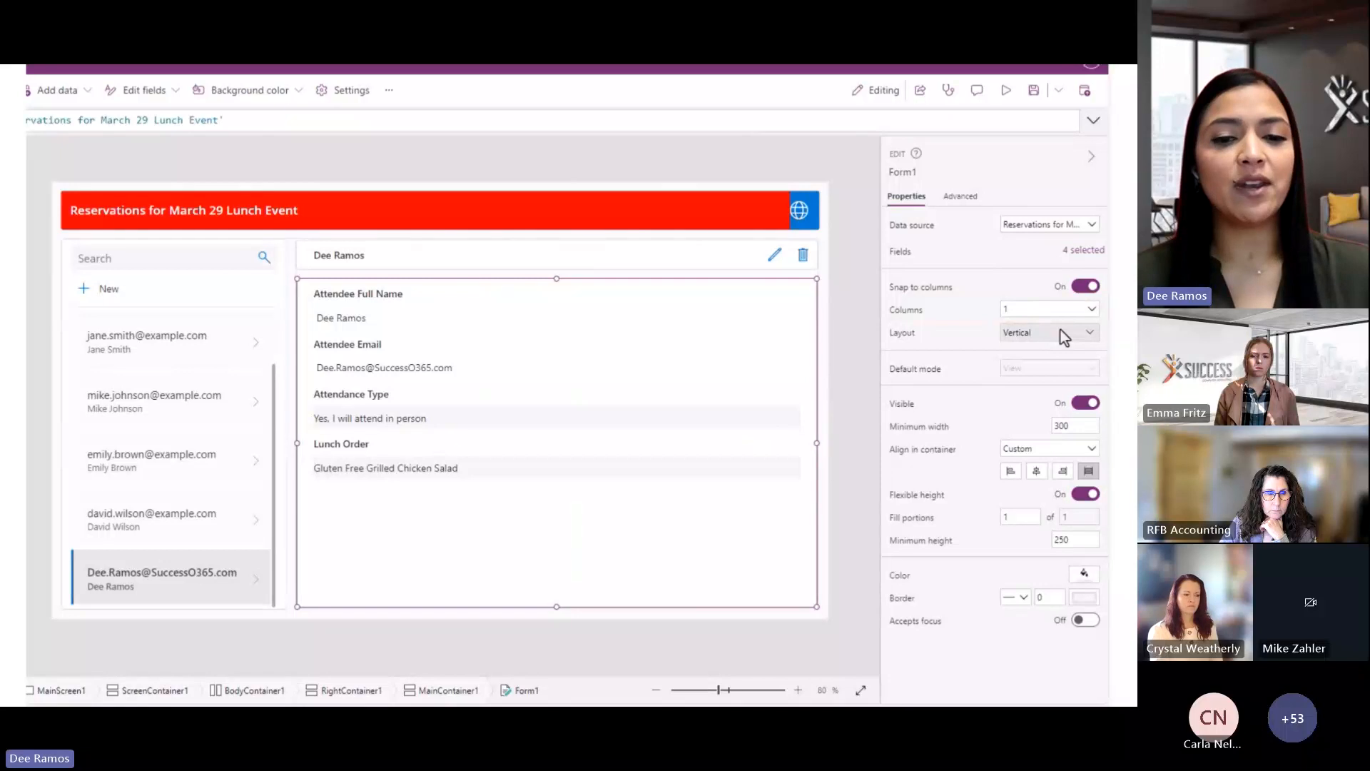
click(1033, 94)
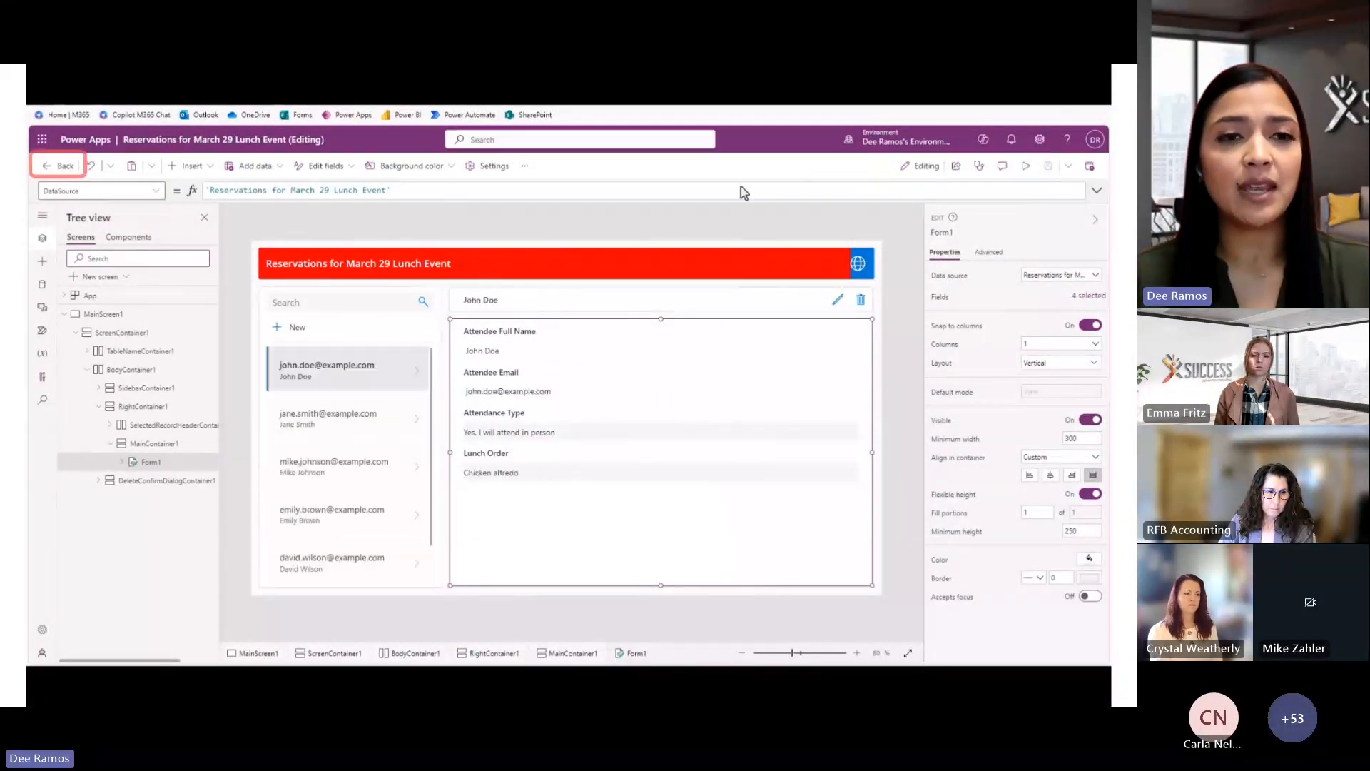
Leave the editor and open the custom Reservations for March 29 Lunch Event table's data for editing
click(63, 166)
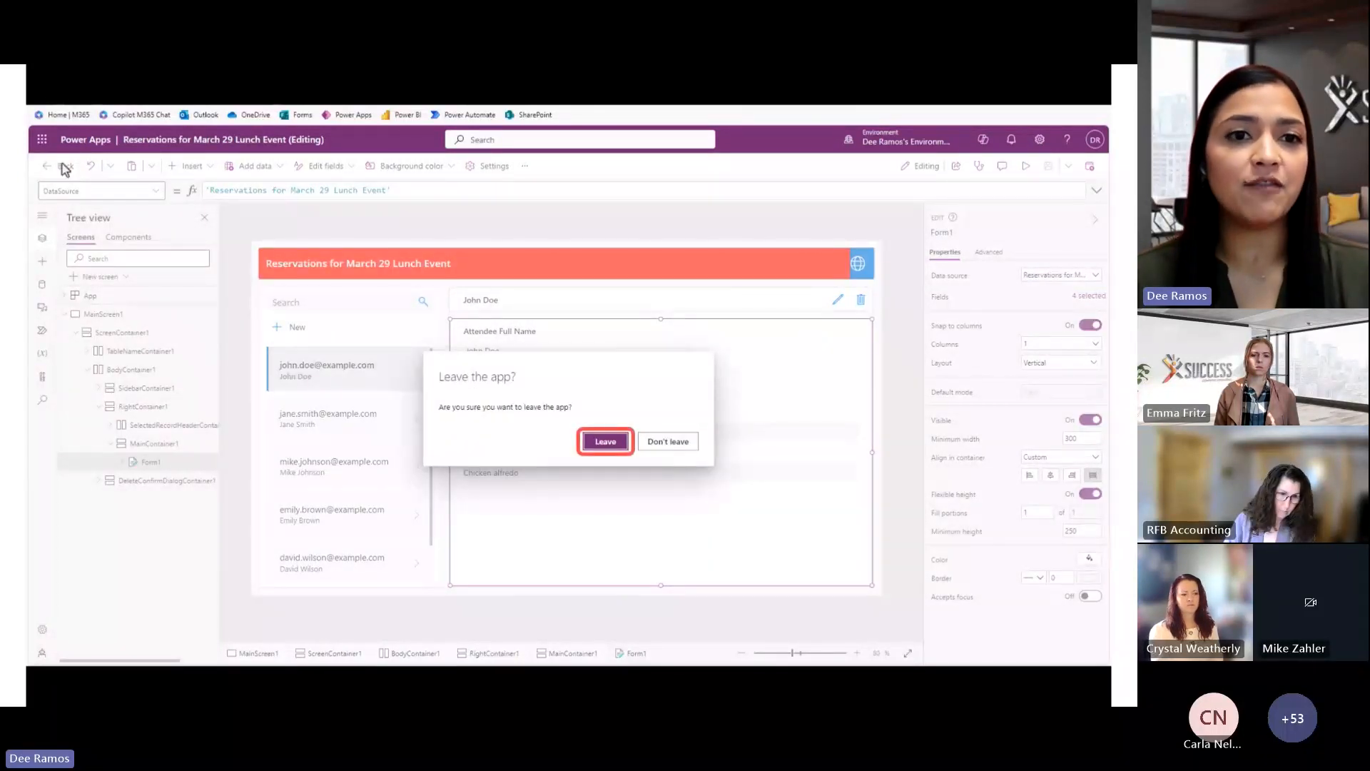
click(592, 443)
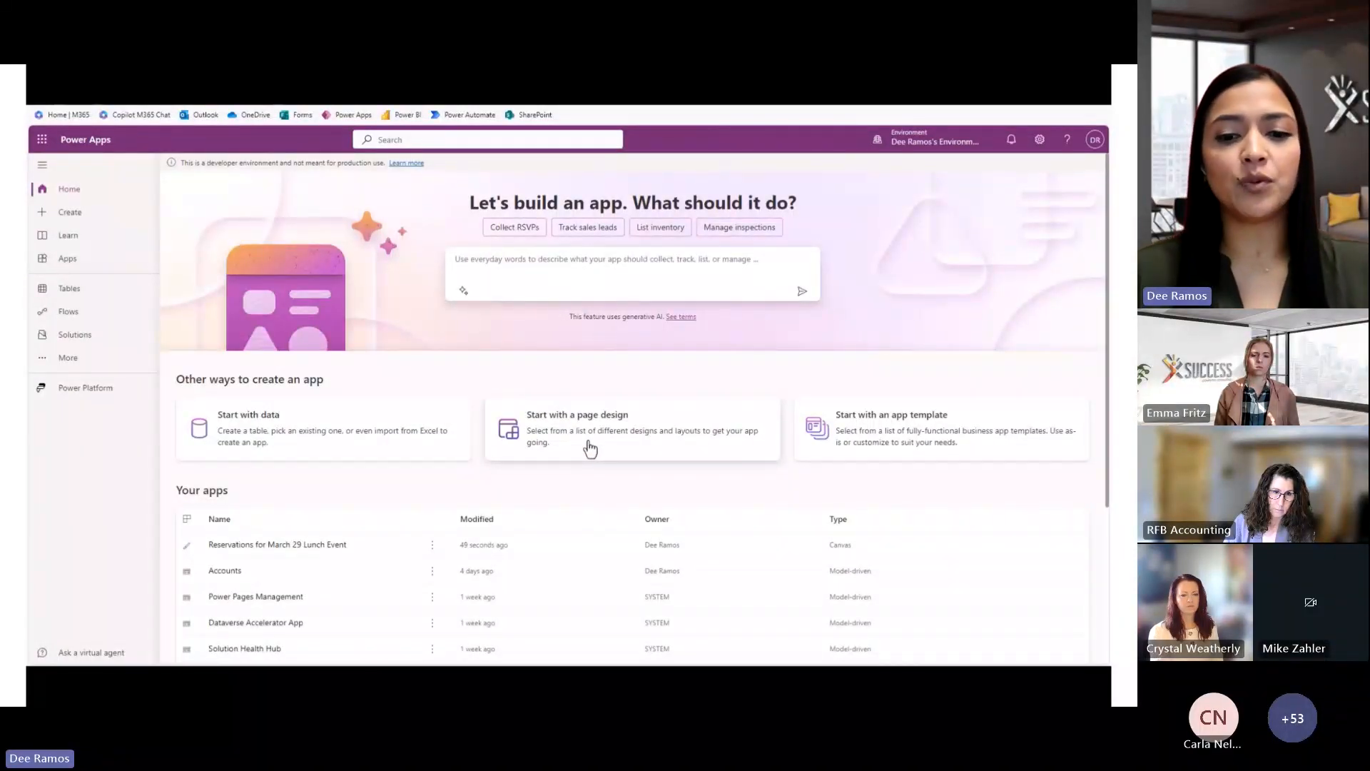
click(87, 290)
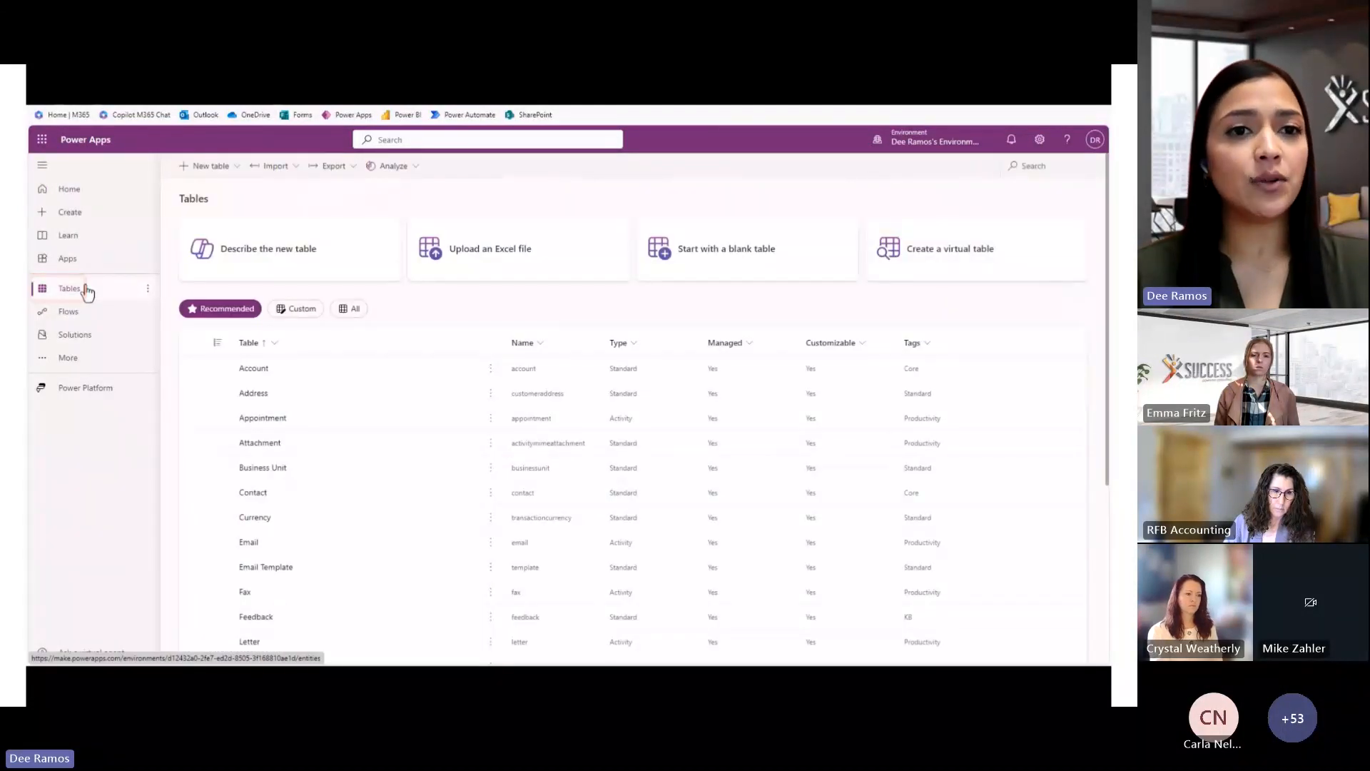
click(301, 308)
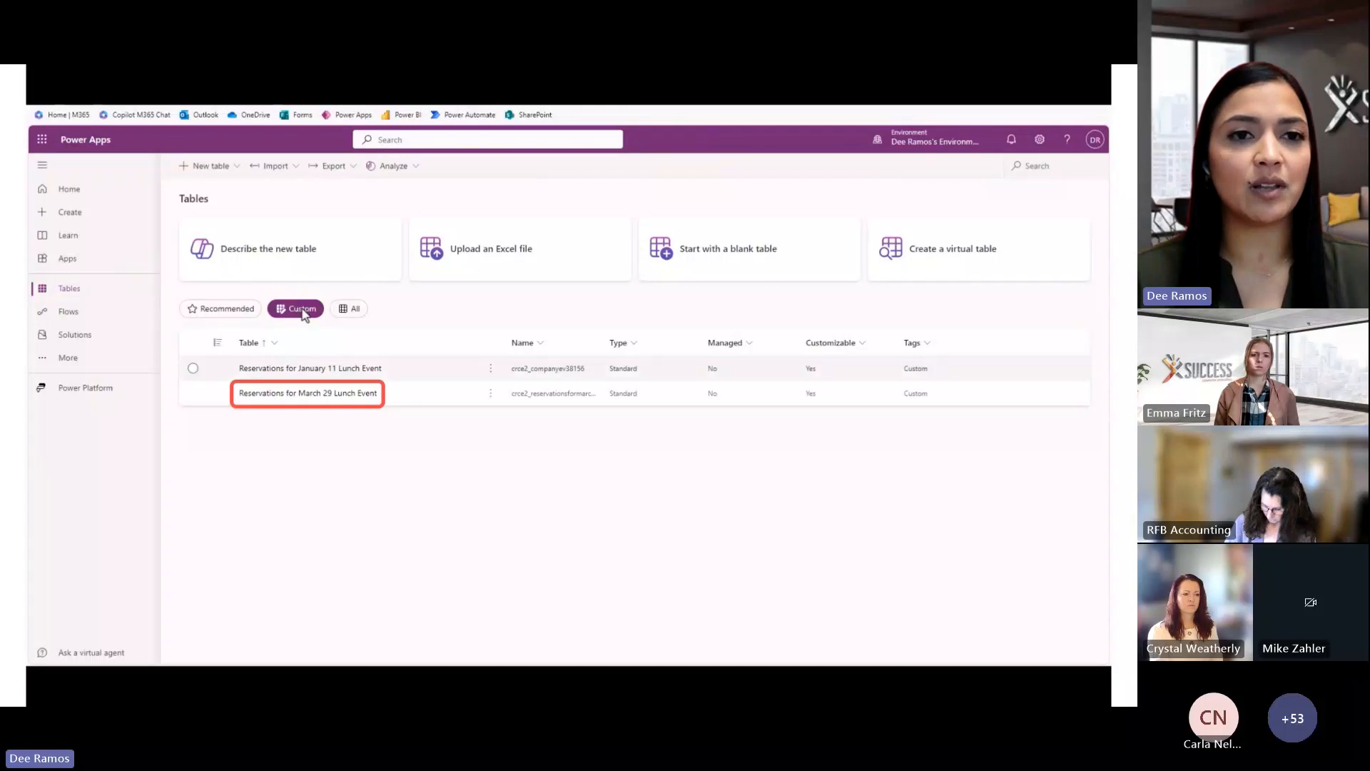
click(325, 394)
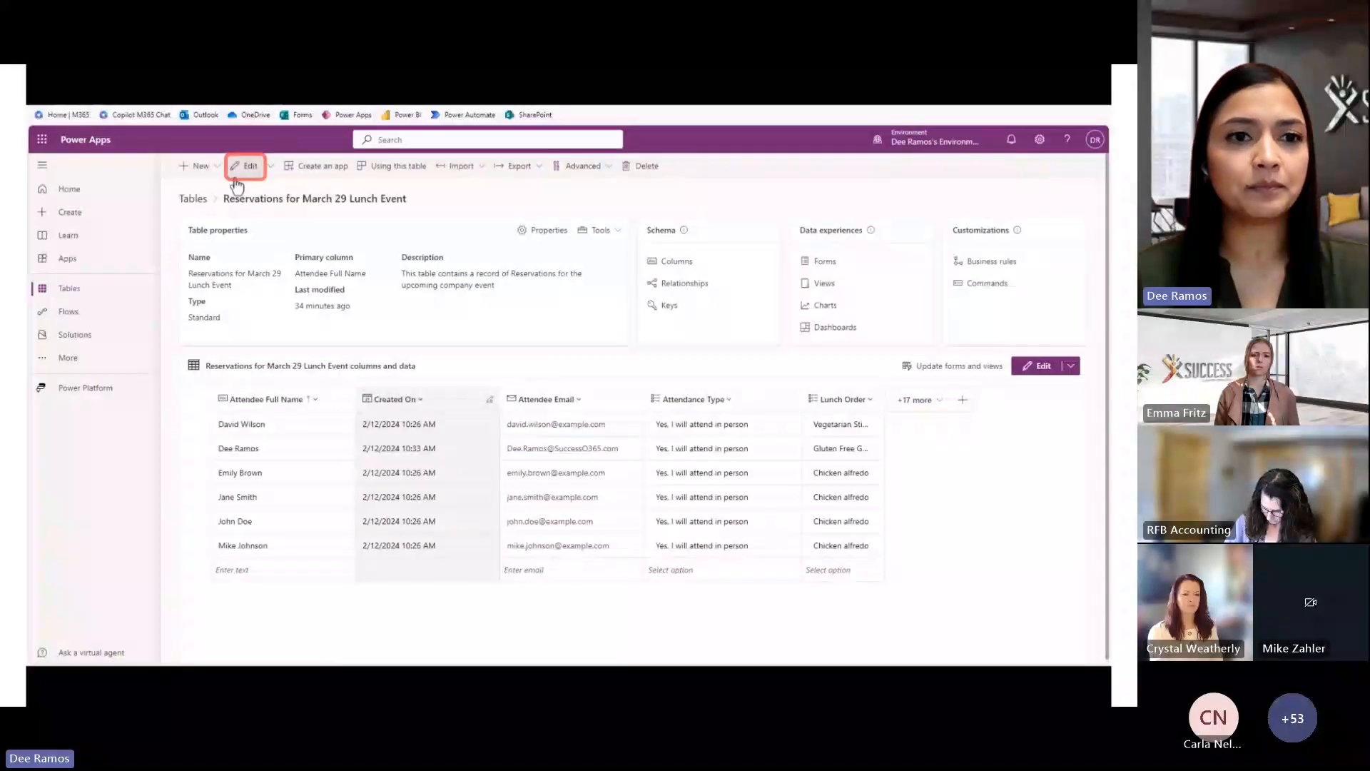
click(243, 166)
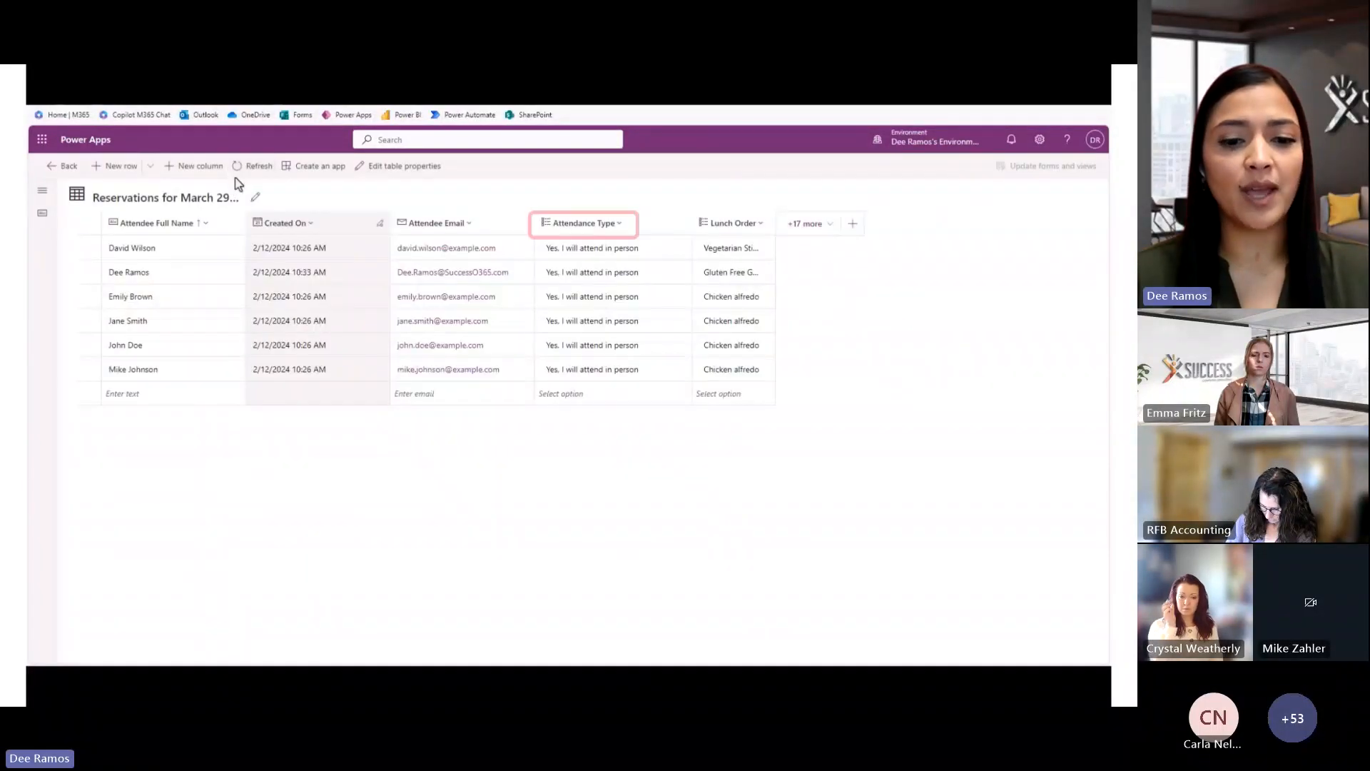
Change the Attendance Type column's choice values to 1, 2 and 3 and save it
click(579, 225)
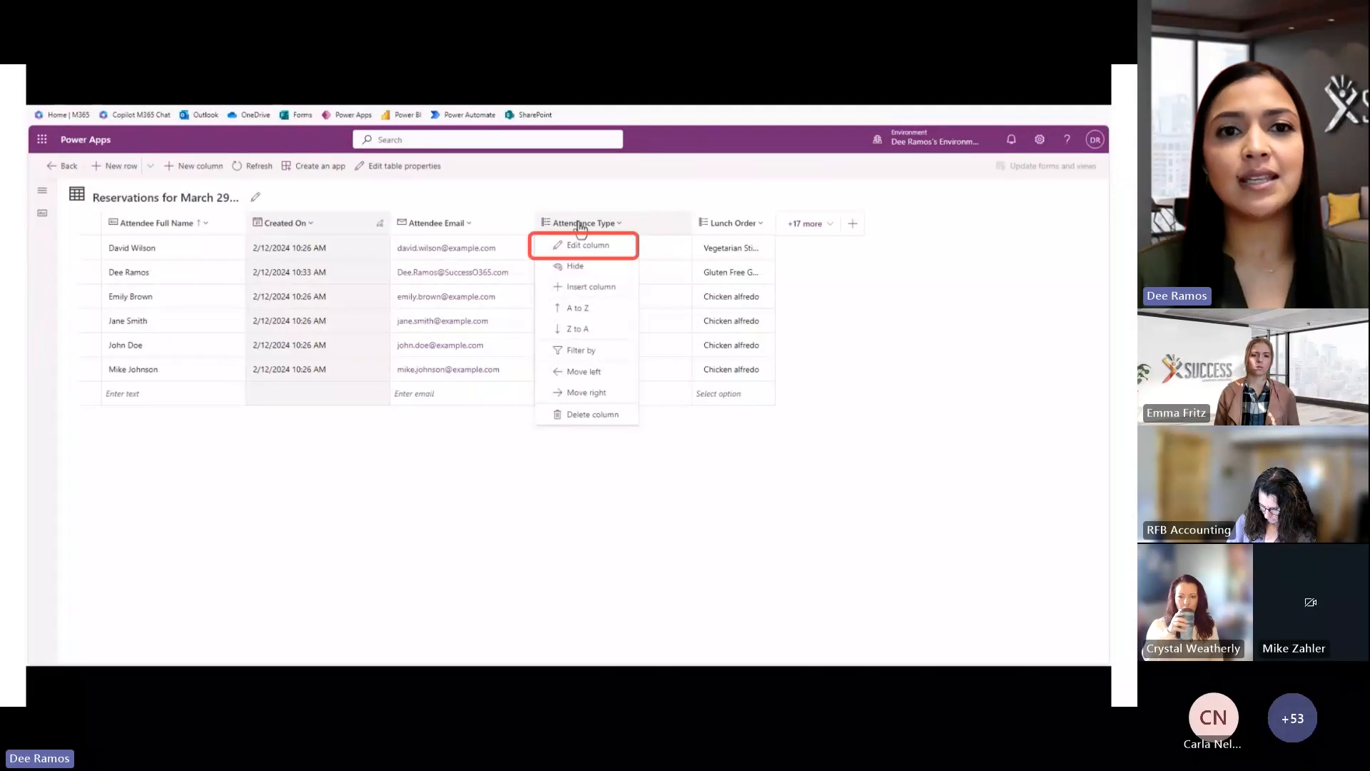
click(579, 248)
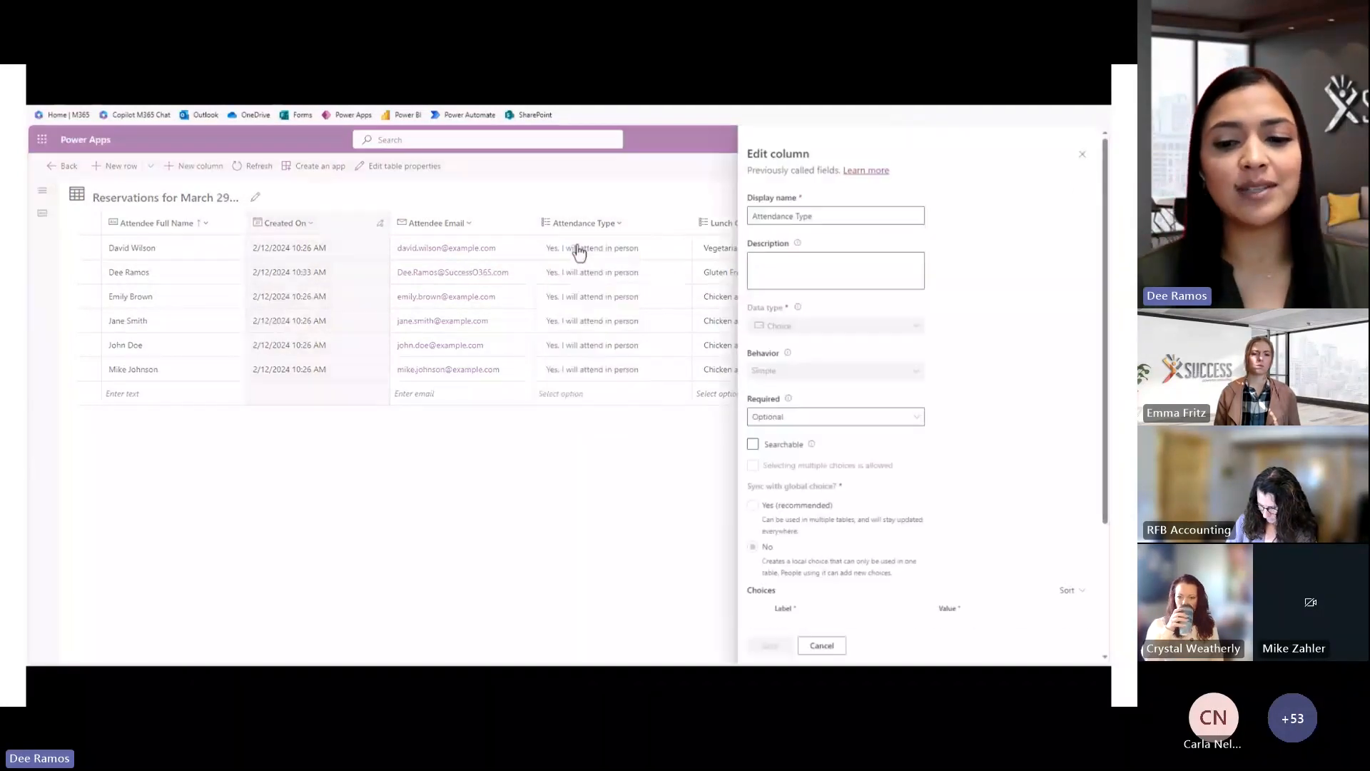
scroll(578, 250, down, 3)
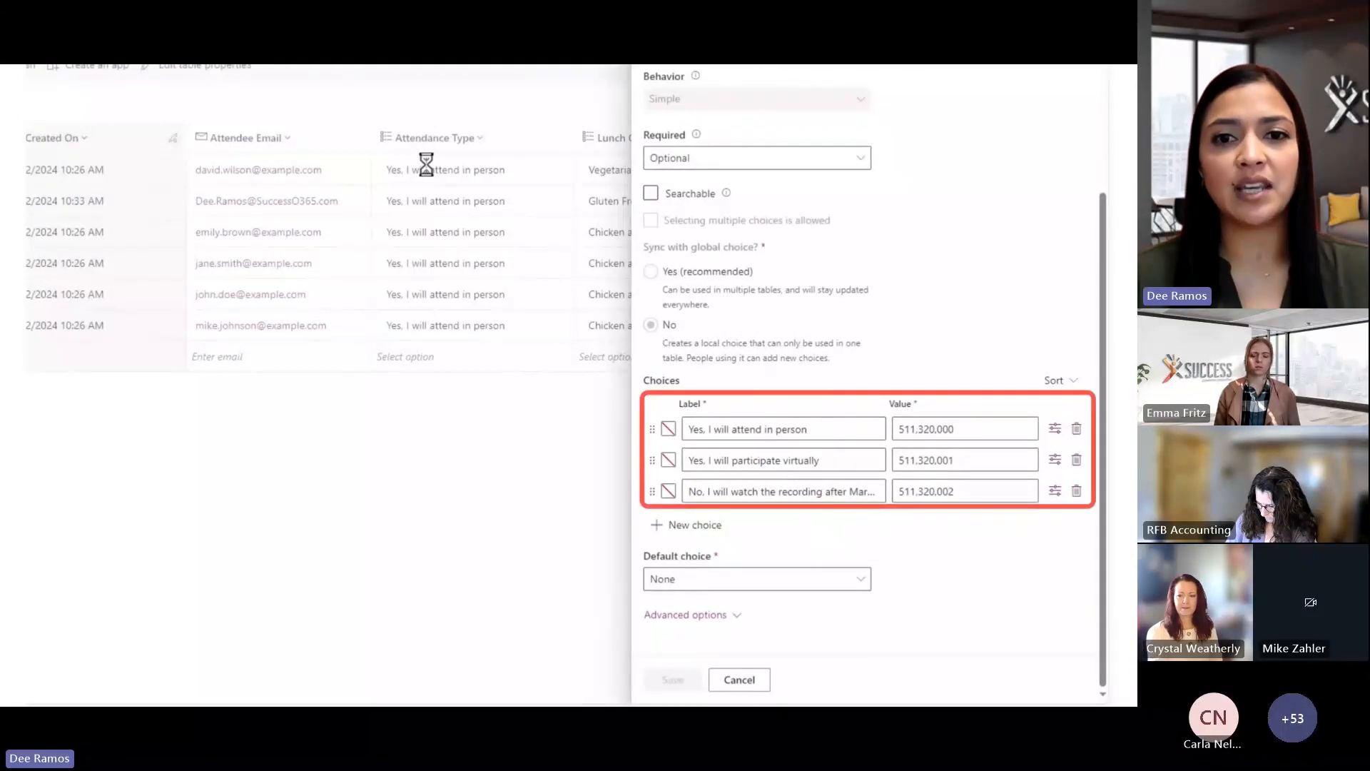
click(981, 429)
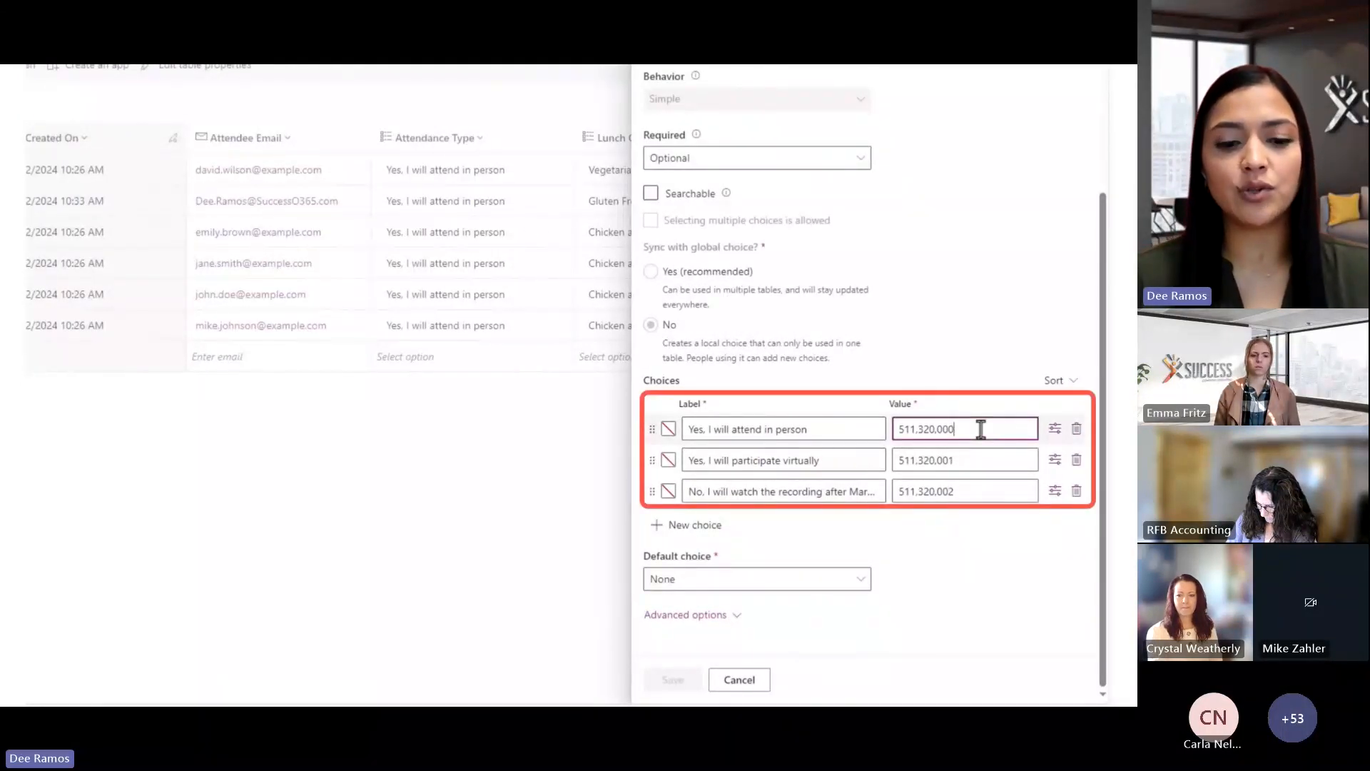
key(BackSpace)
key(BackSpace)
key(BackSpace)
key(BackSpace)
key(BackSpace)
key(BackSpace)
key(BackSpace)
key(BackSpace)
key(BackSpace)
text(1)
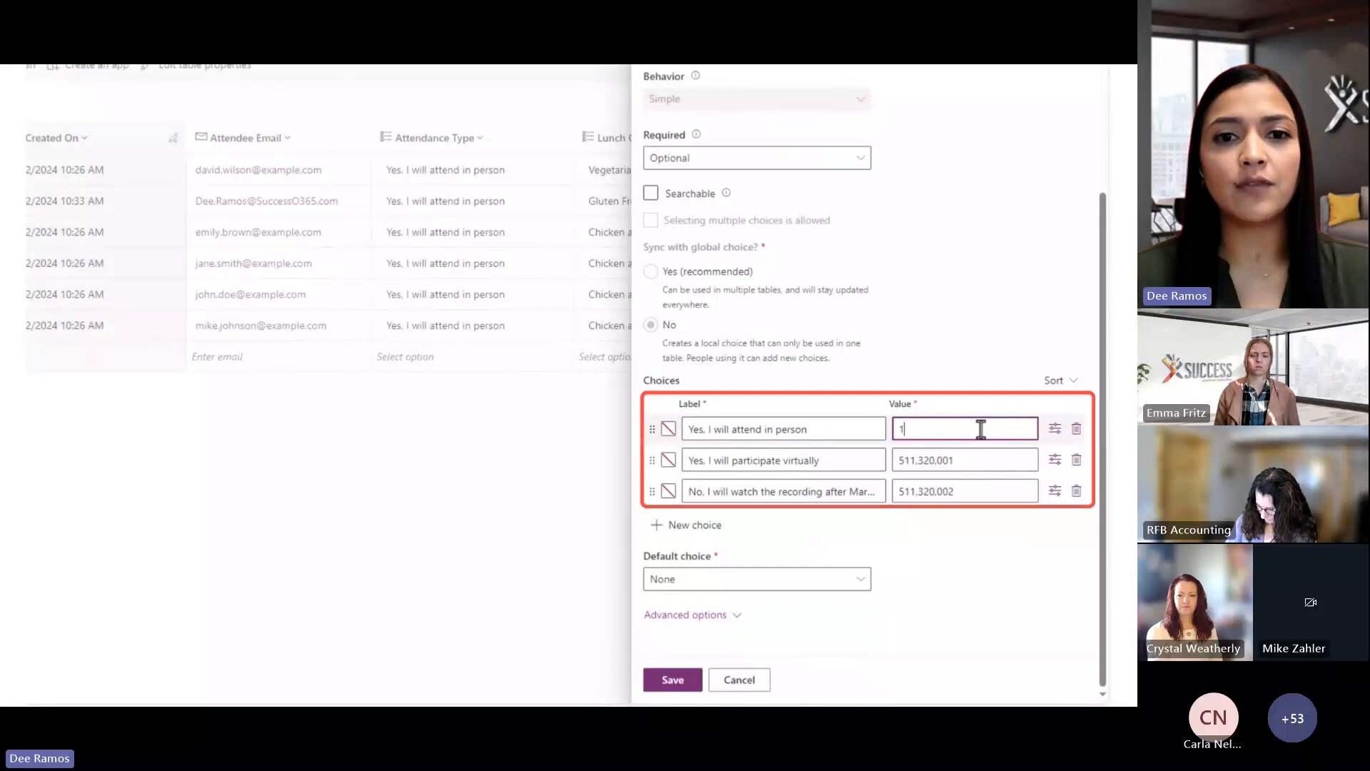
click(967, 460)
key(BackSpace)
key(BackSpace)
key(BackSpace)
key(BackSpace)
key(BackSpace)
key(BackSpace)
key(BackSpace)
key(BackSpace)
key(BackSpace)
key(BackSpace)
key(BackSpace)
text(2)
click(956, 493)
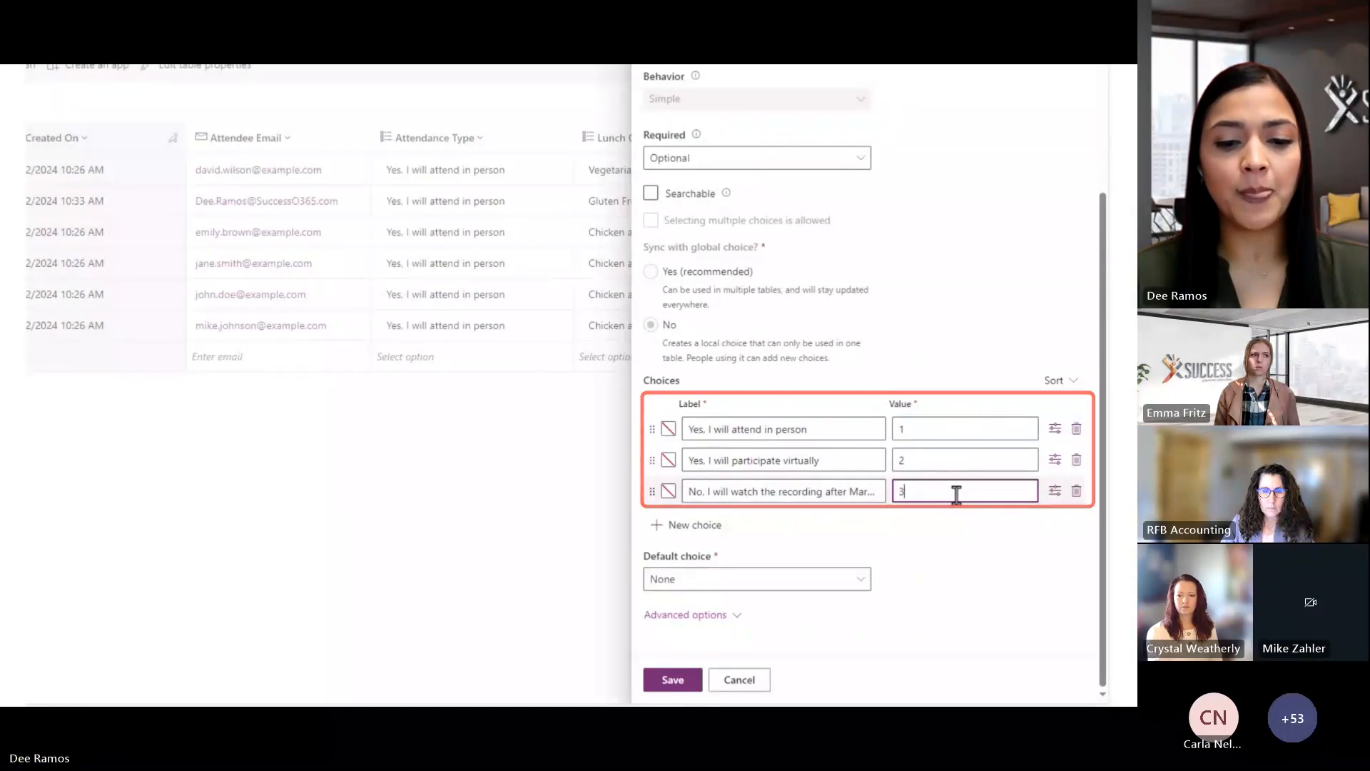
click(675, 681)
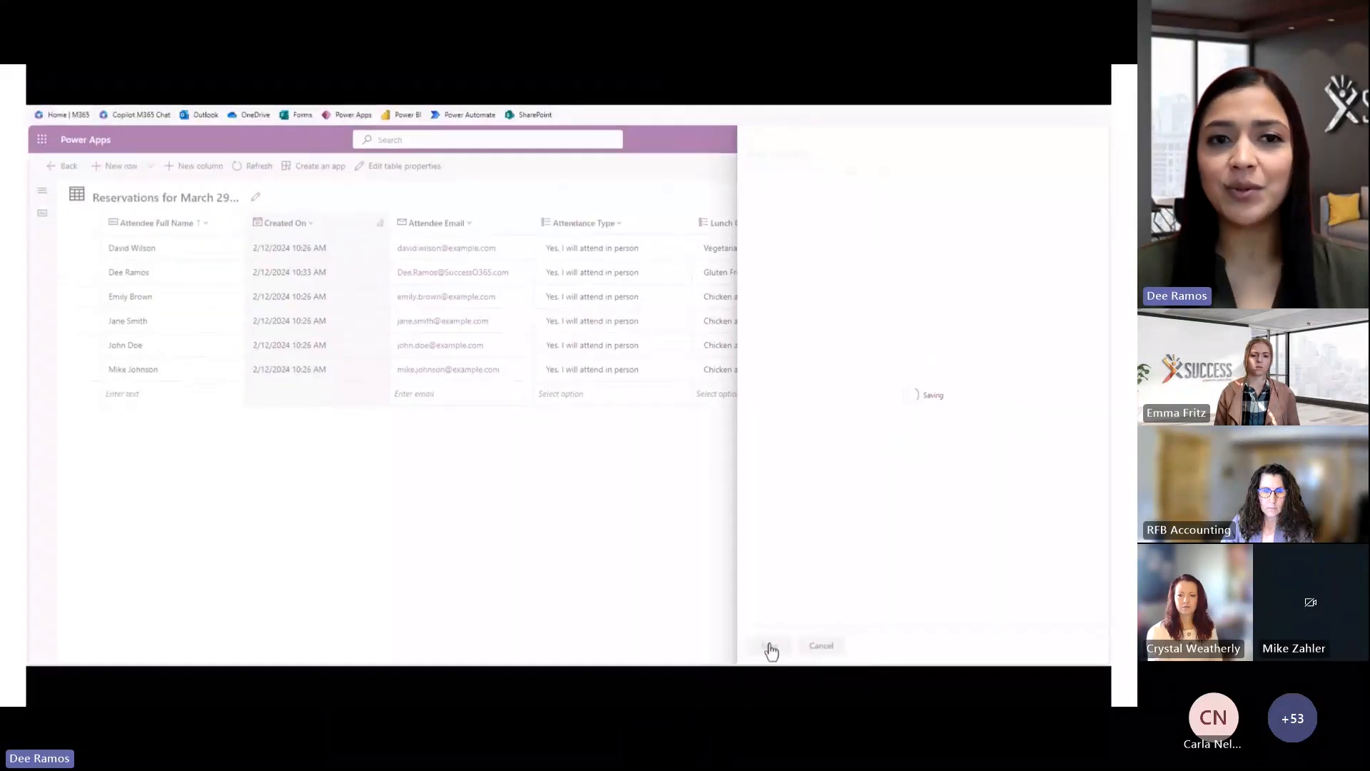
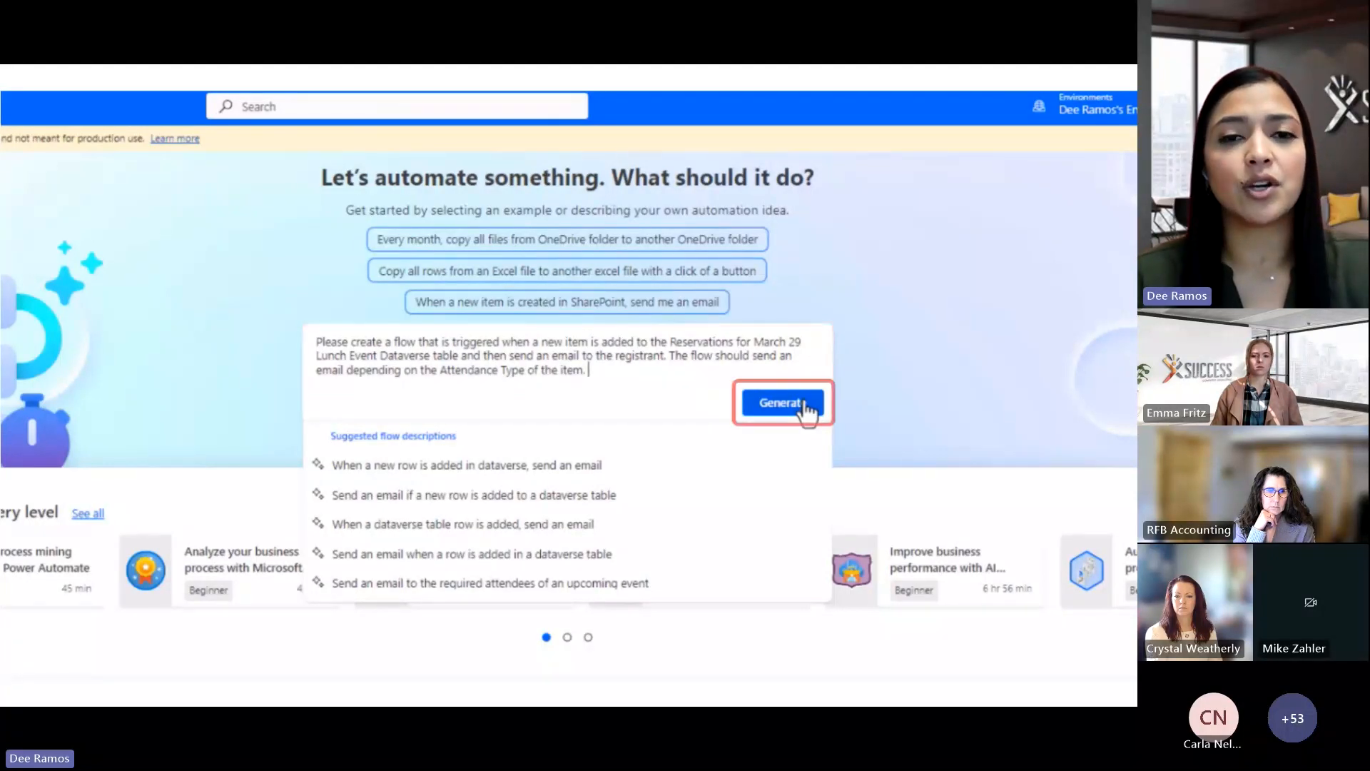
Generate a suggested flow, then switch to the suggestion with a Condition and two Send an email branches
click(805, 404)
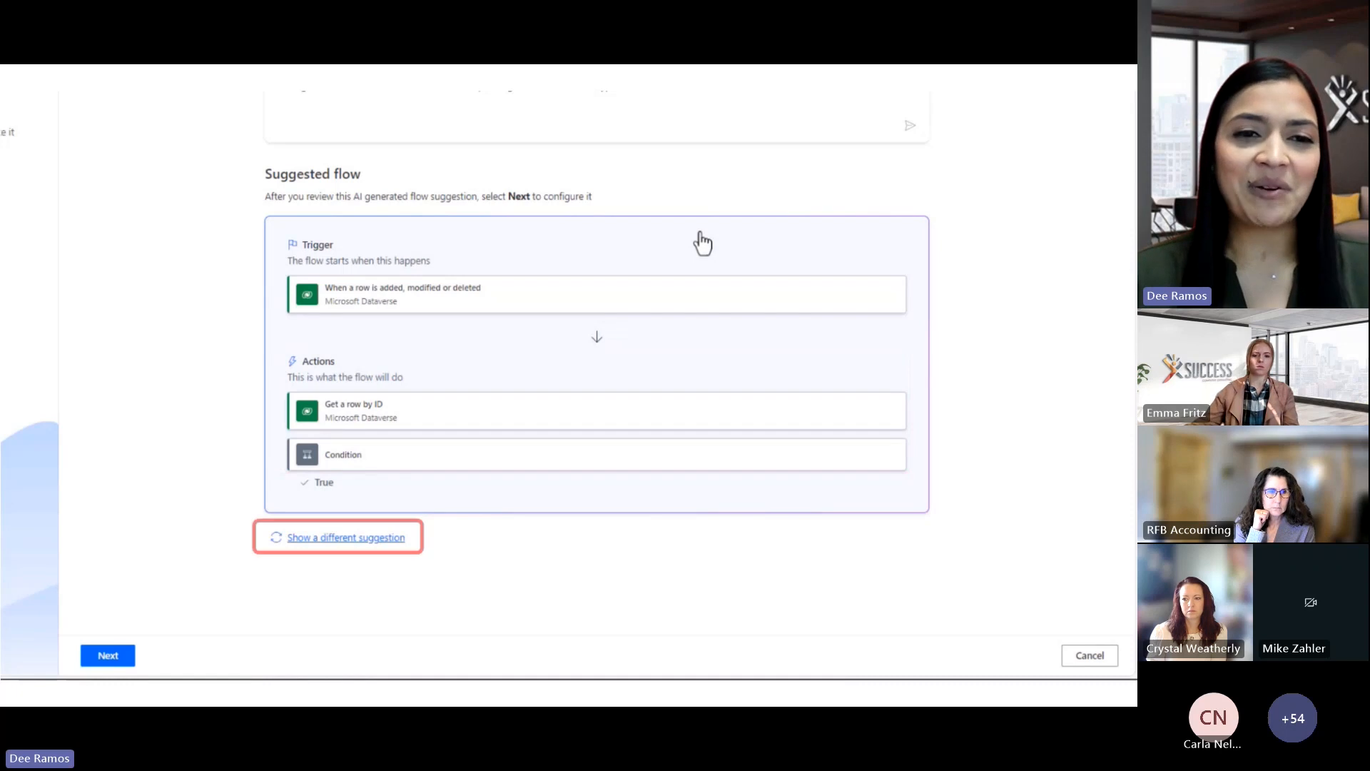
click(374, 539)
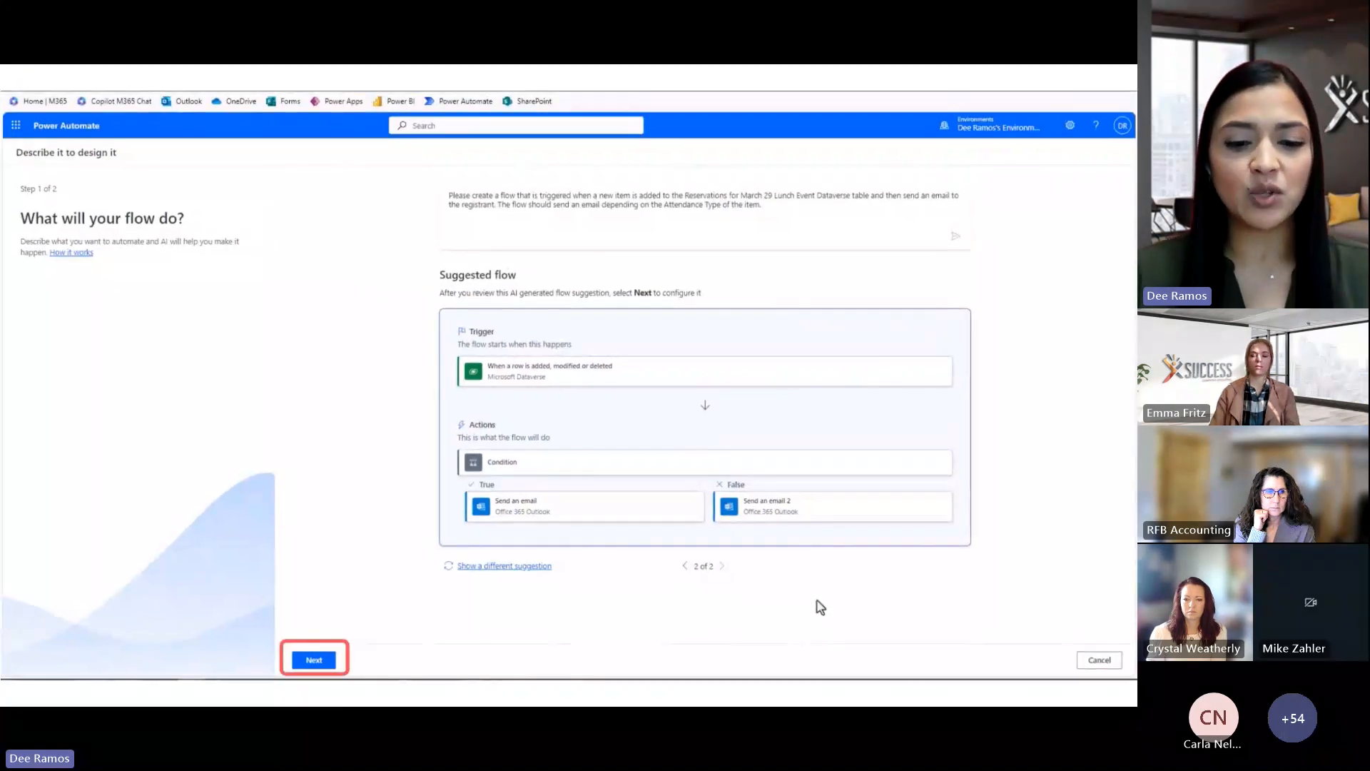
Confirm the Microsoft Dataverse and Office 365 Outlook connections and create the suggested flow
click(314, 660)
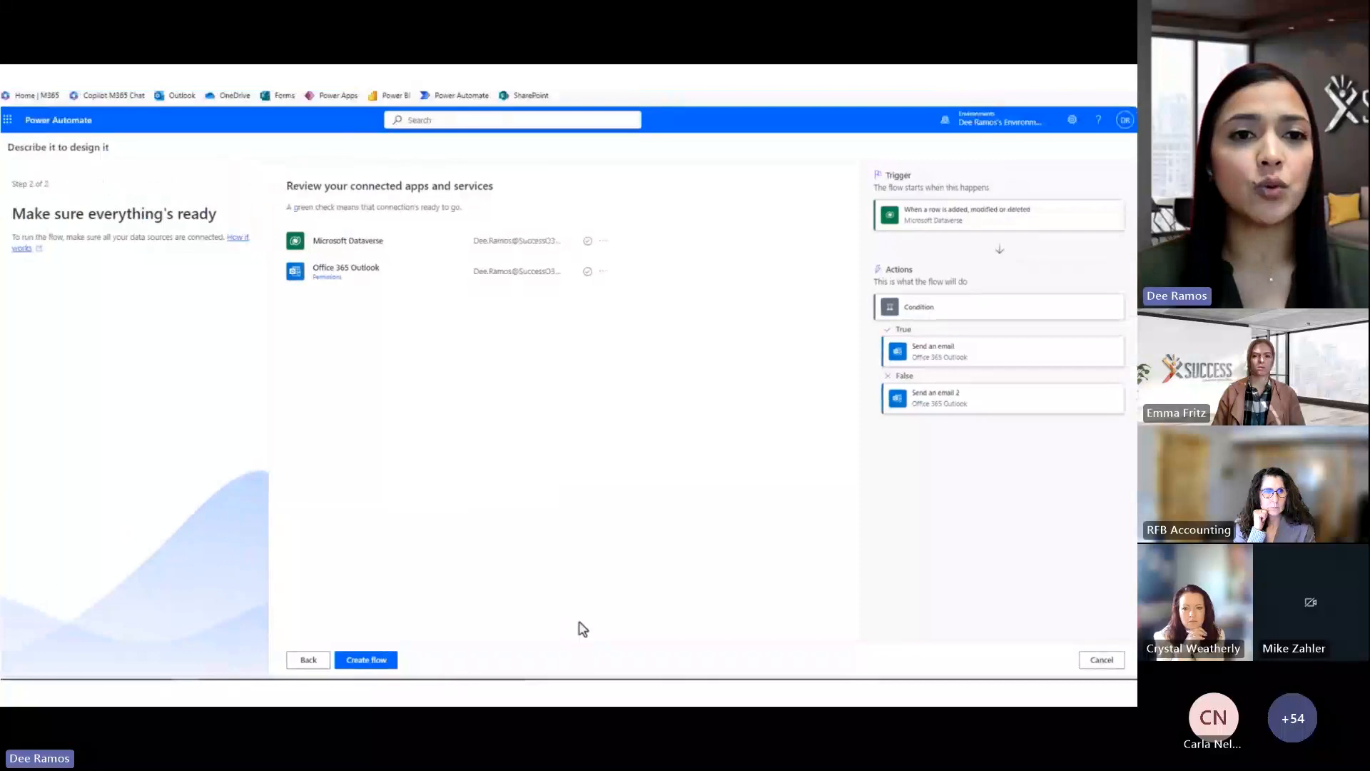
click(380, 660)
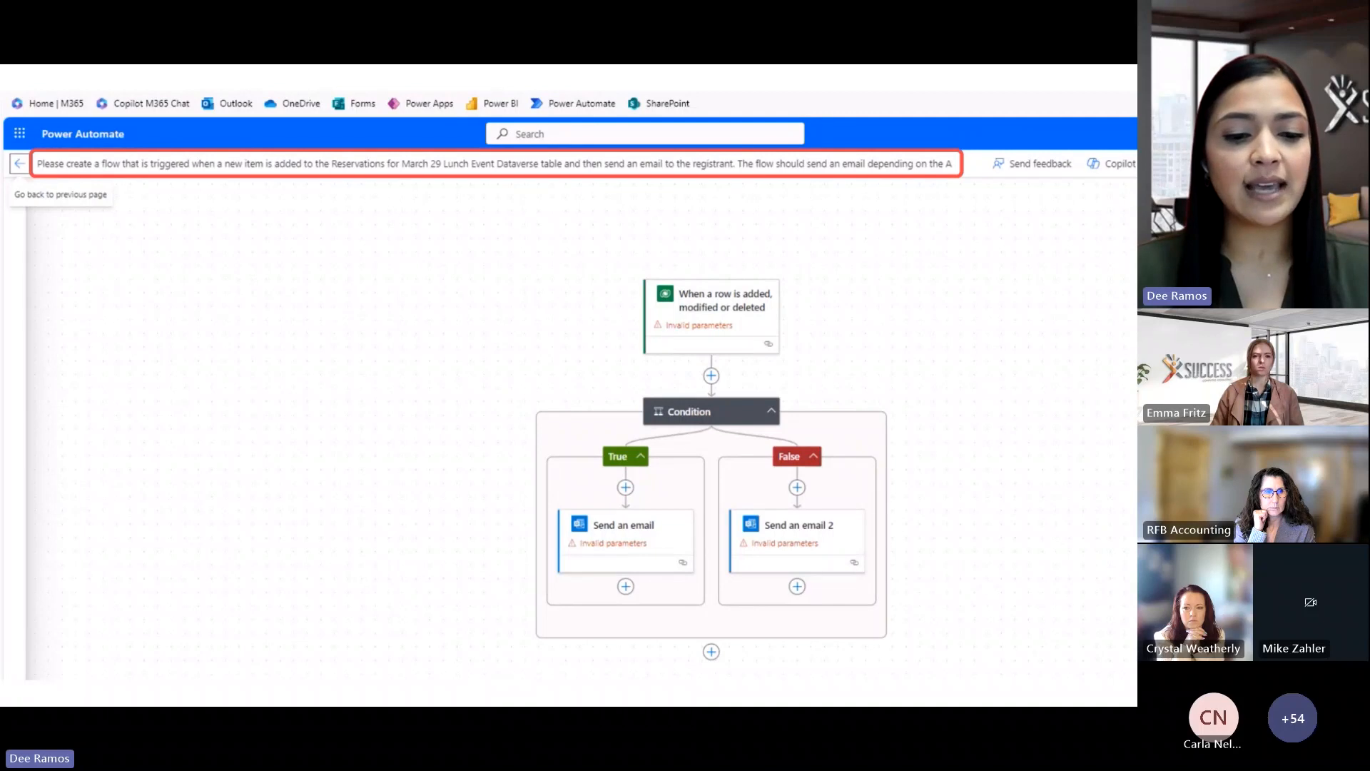
Name the flow 'March 29 - Lunch Registration' and trigger on rows Added to Reservations for March 29 Lunch Event
click(547, 164)
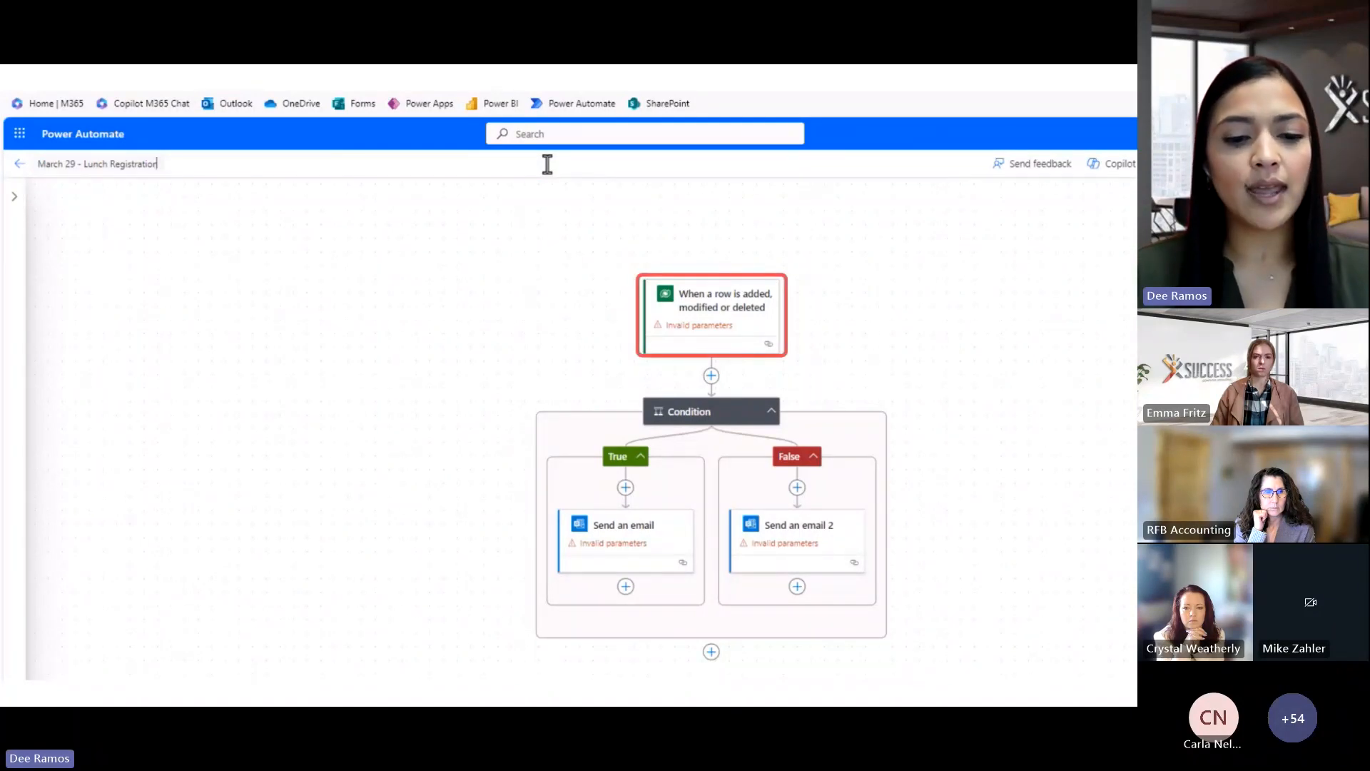
click(739, 319)
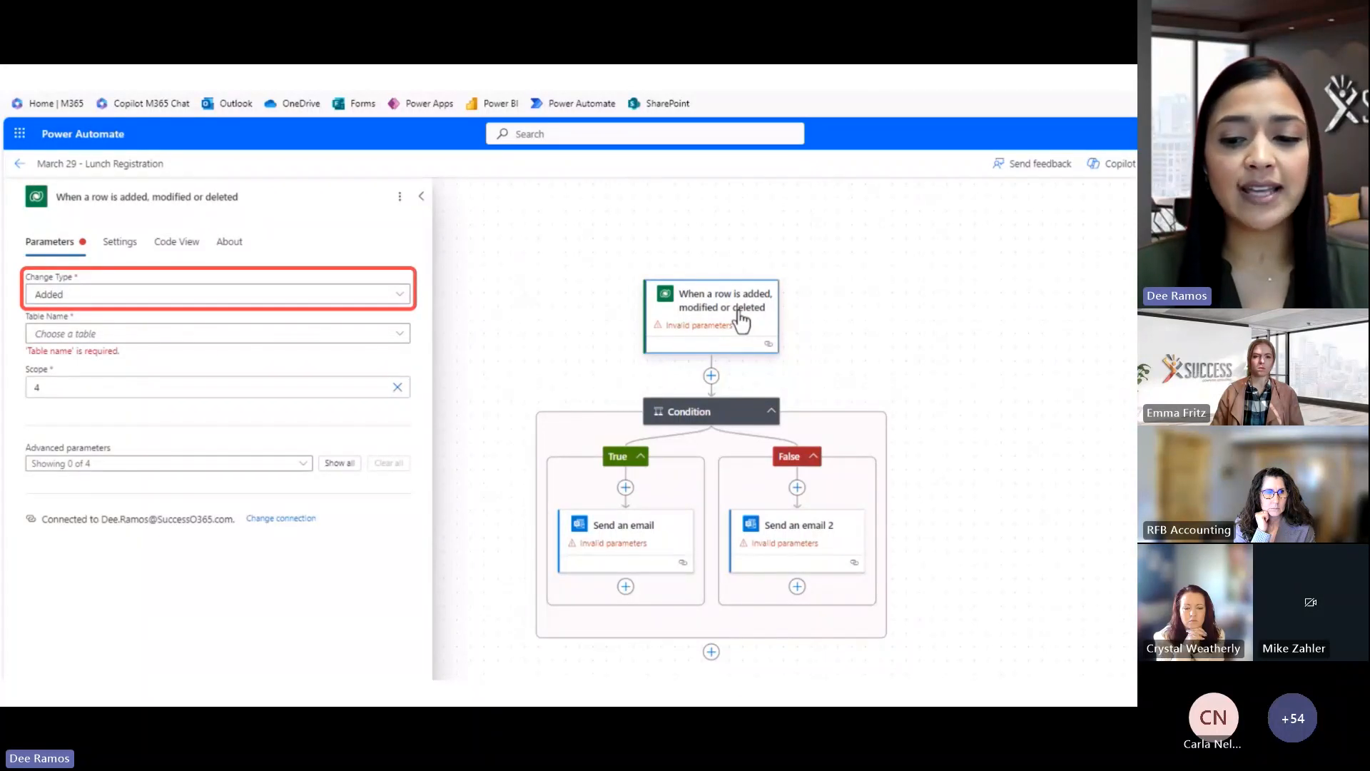
click(400, 300)
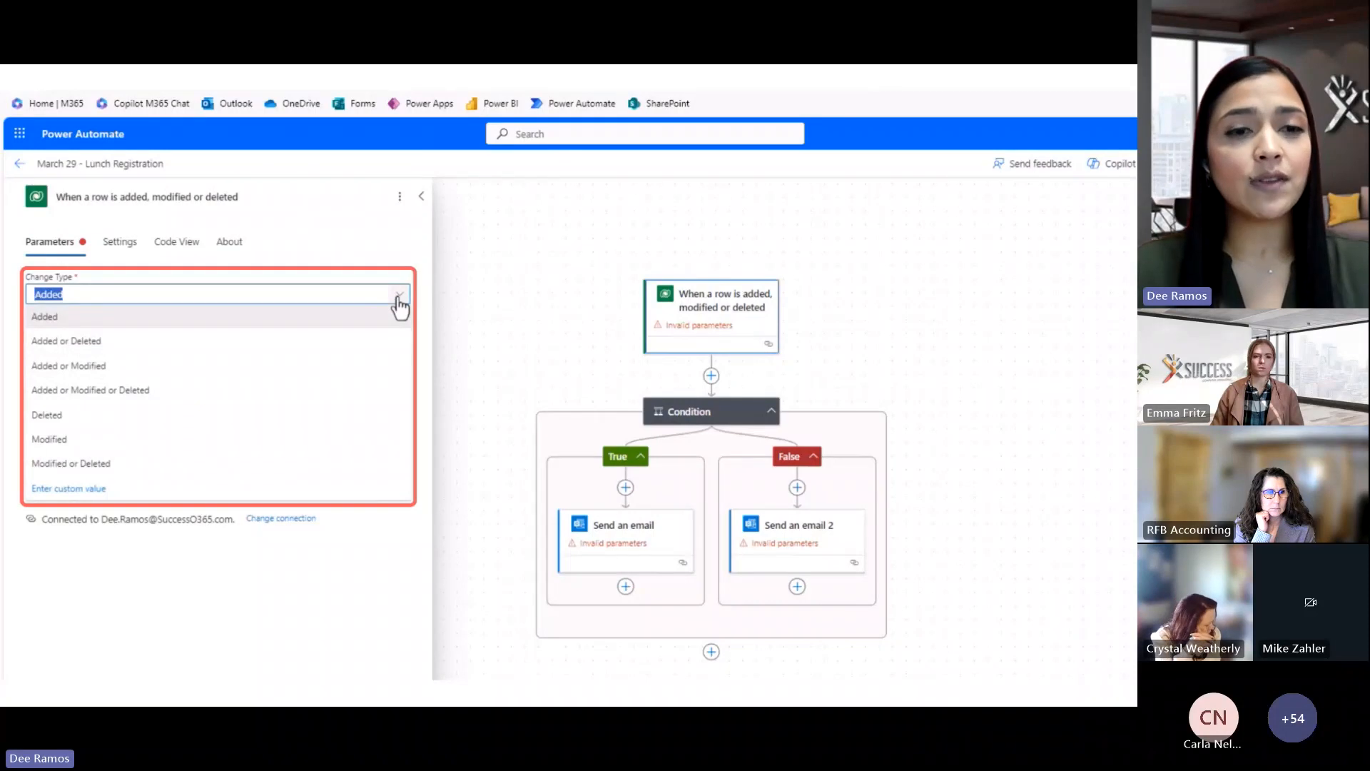
click(398, 300)
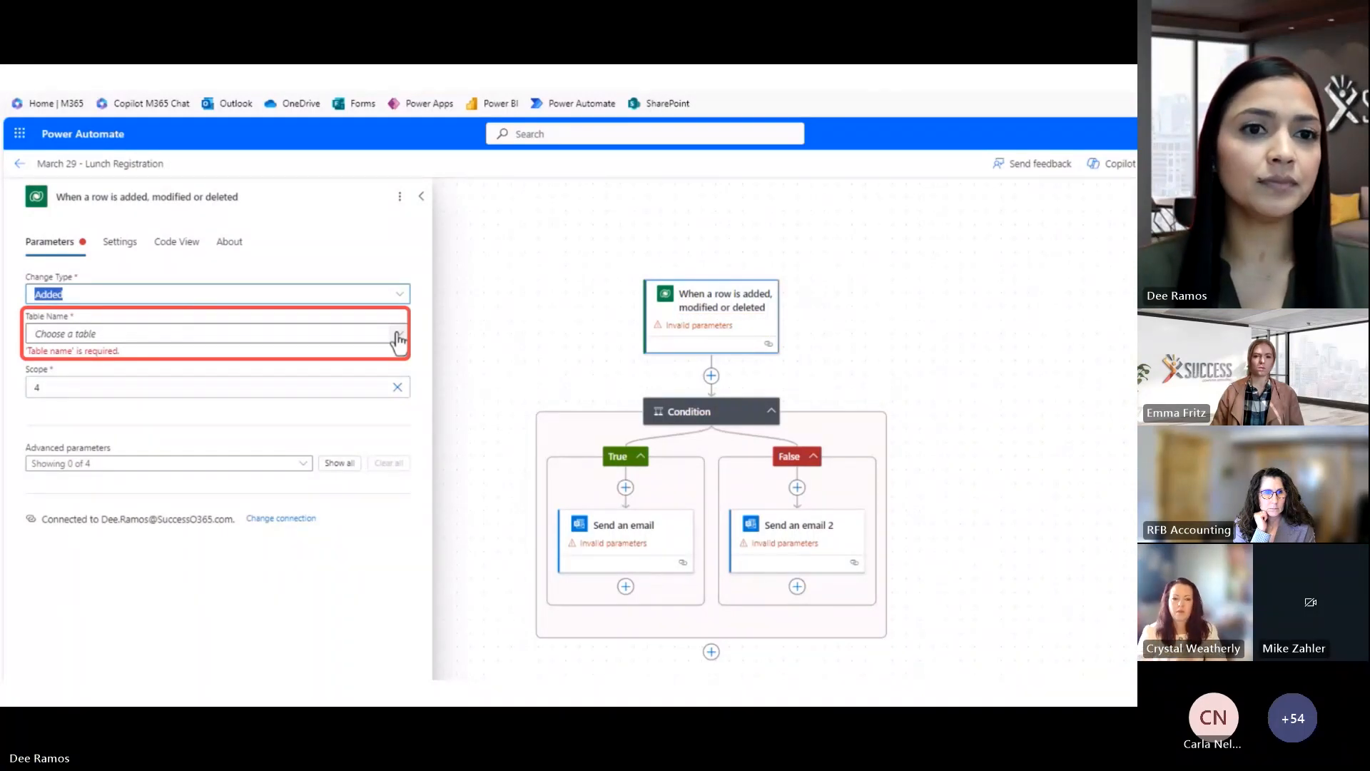
click(398, 341)
text(March)
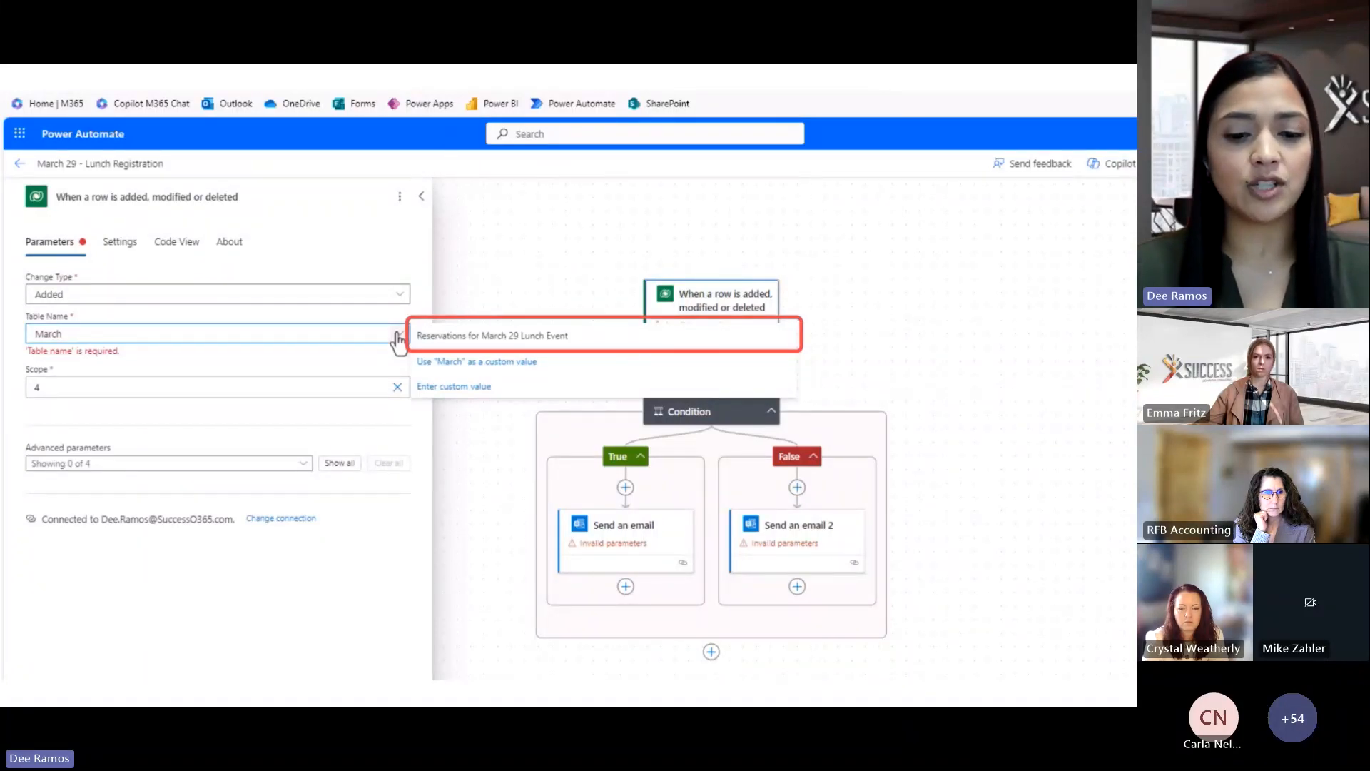
click(451, 340)
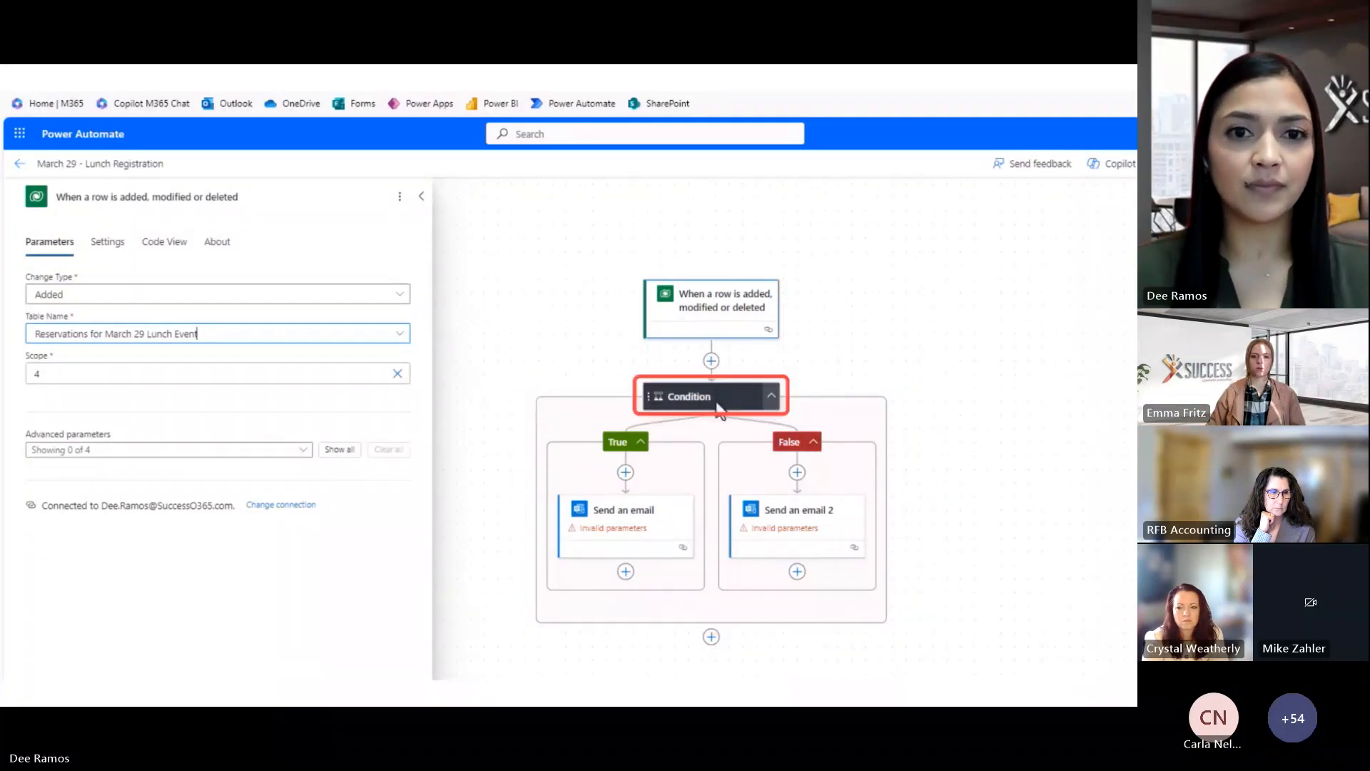
Delete the Condition block along with its two email branches
click(717, 407)
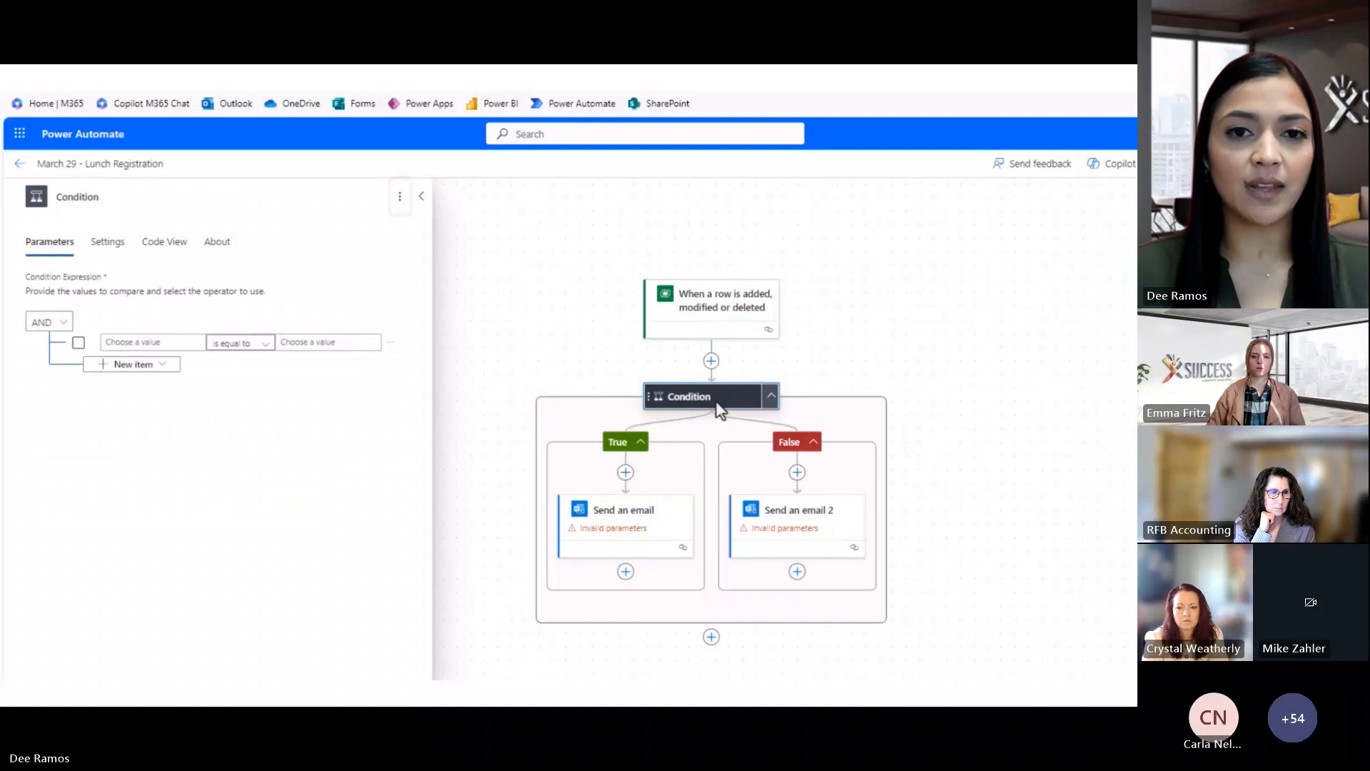
click(400, 200)
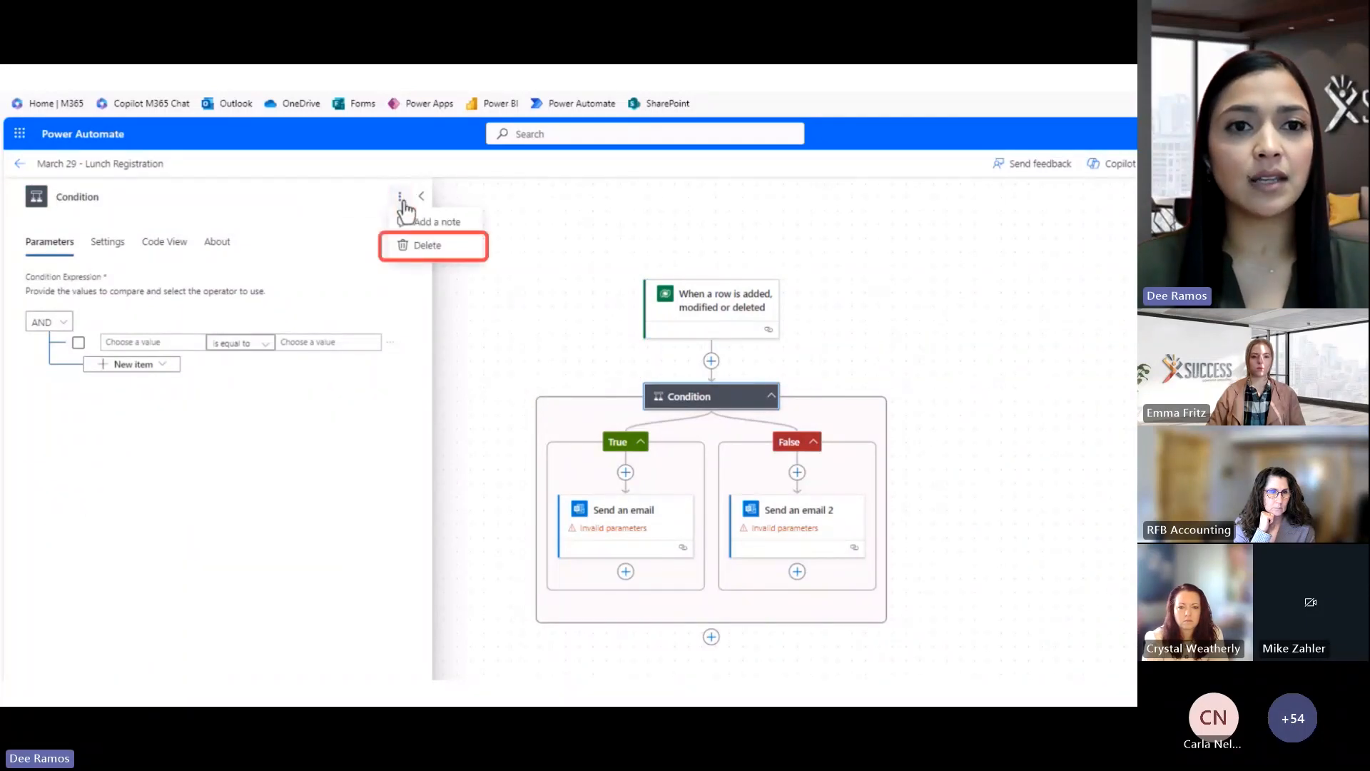
click(419, 254)
click(693, 512)
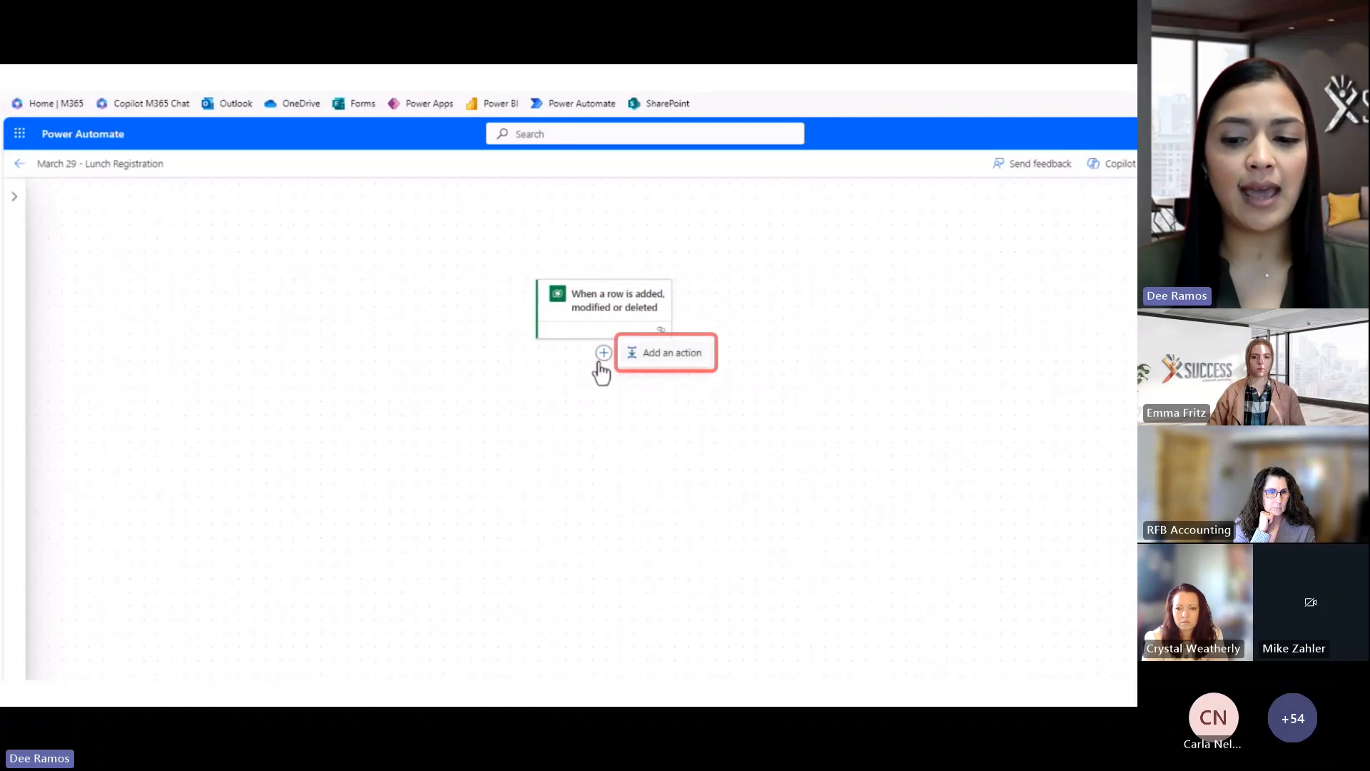
Add a Switch action after the trigger and rename it 'Attendance Type'
click(646, 364)
text(sw)
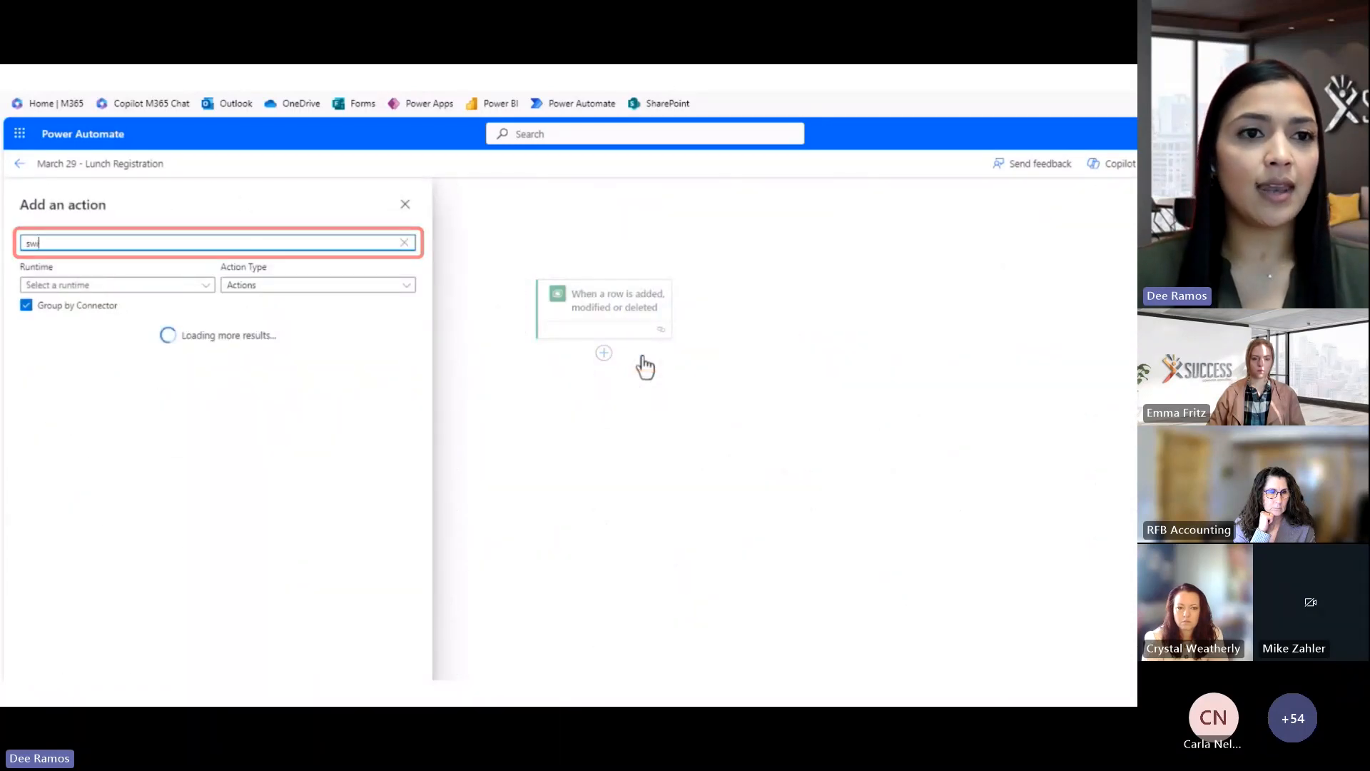
text(i)
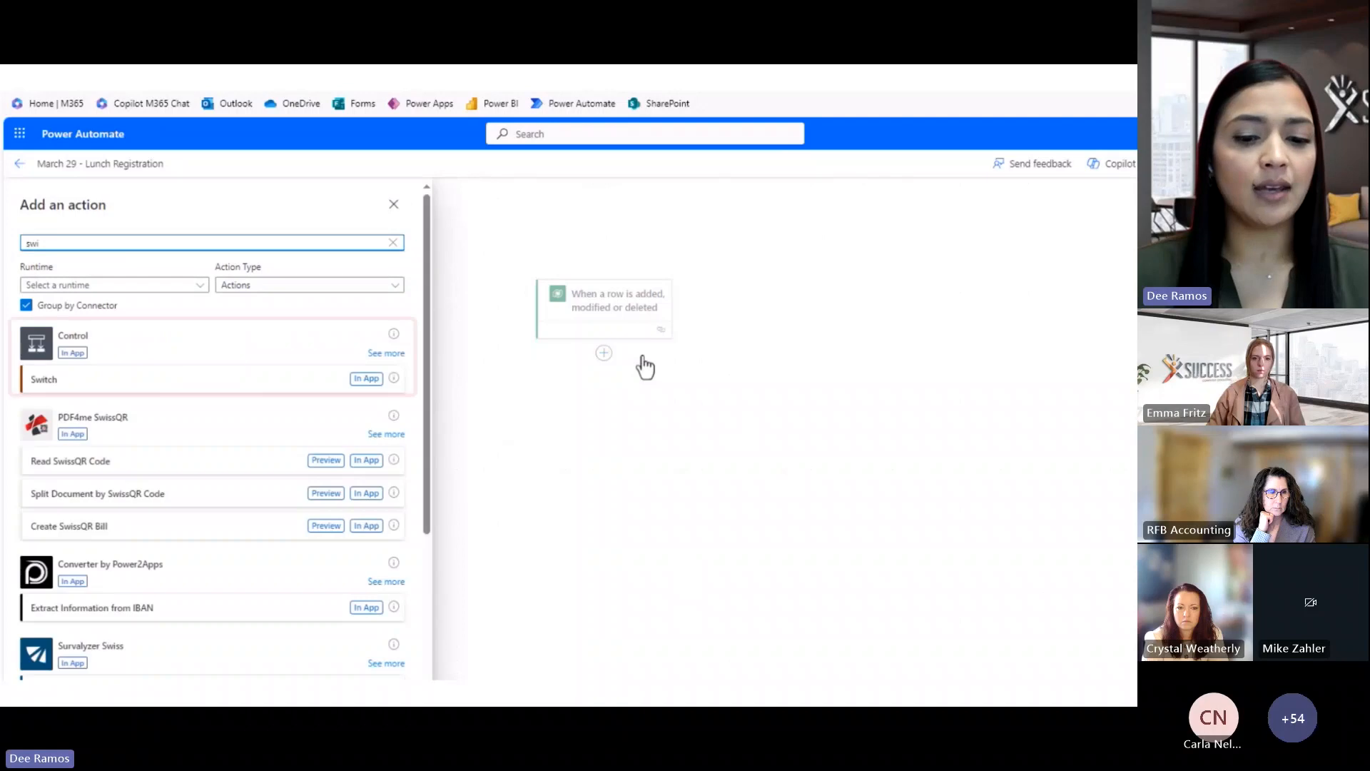
click(59, 393)
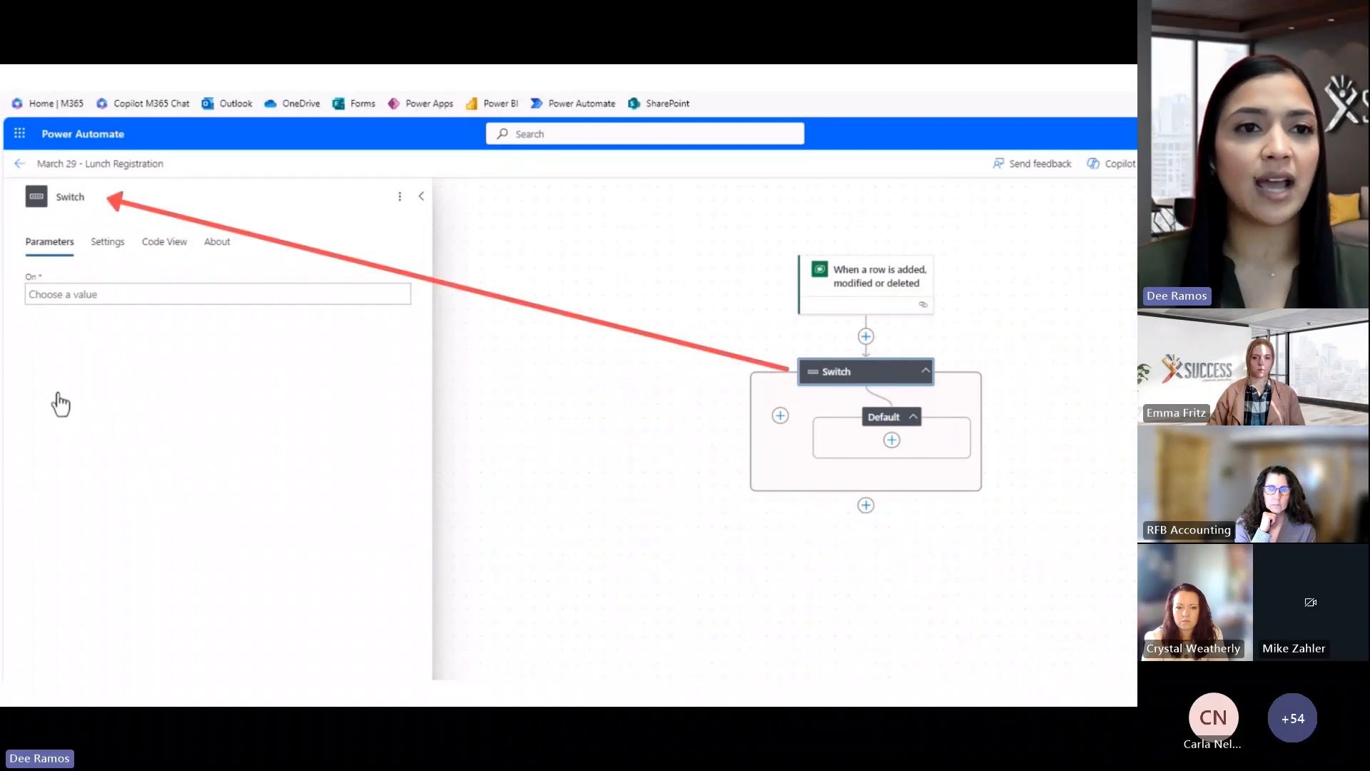
click(204, 203)
key(BackSpace)
key(BackSpace)
key(BackSpace)
key(BackSpace)
key(BackSpace)
key(BackSpace)
text(Attendance Type)
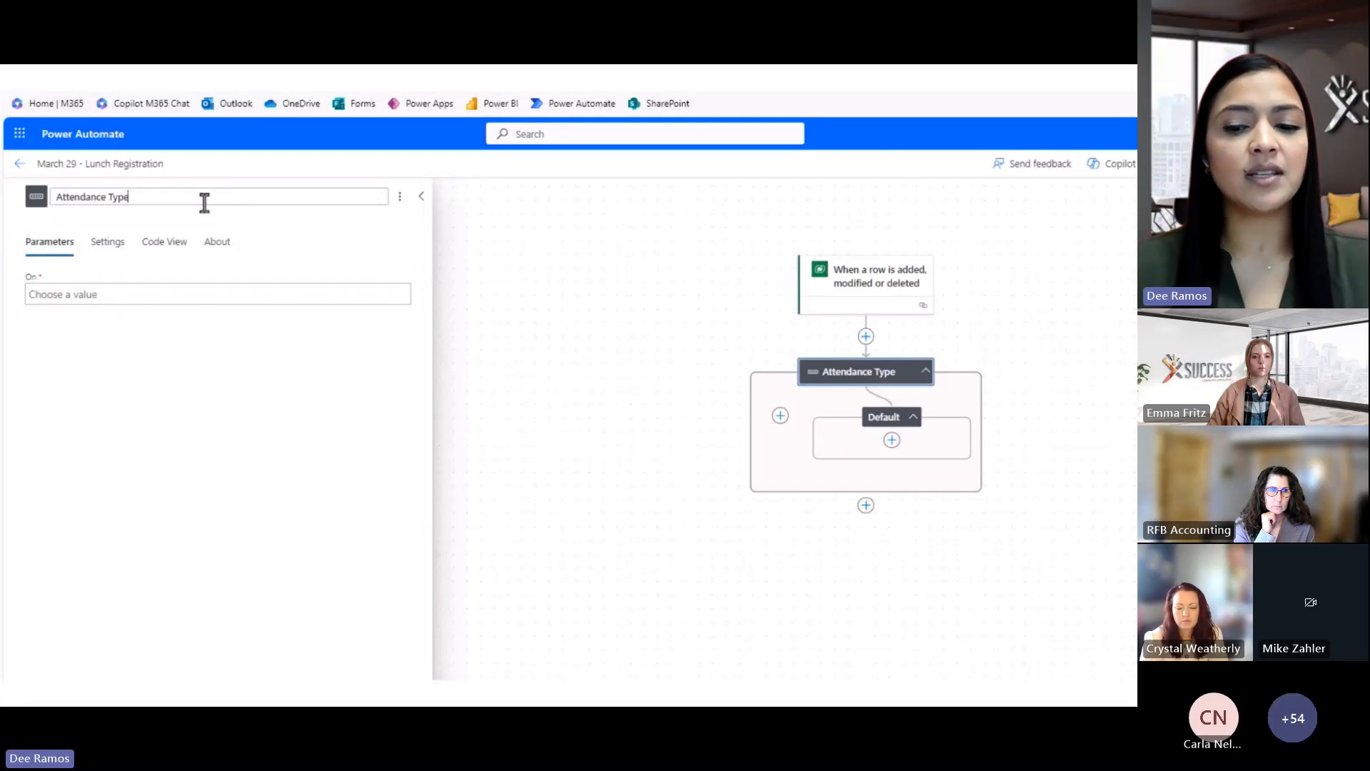
Make the switch evaluate the trigger's Attendance Type field
click(146, 292)
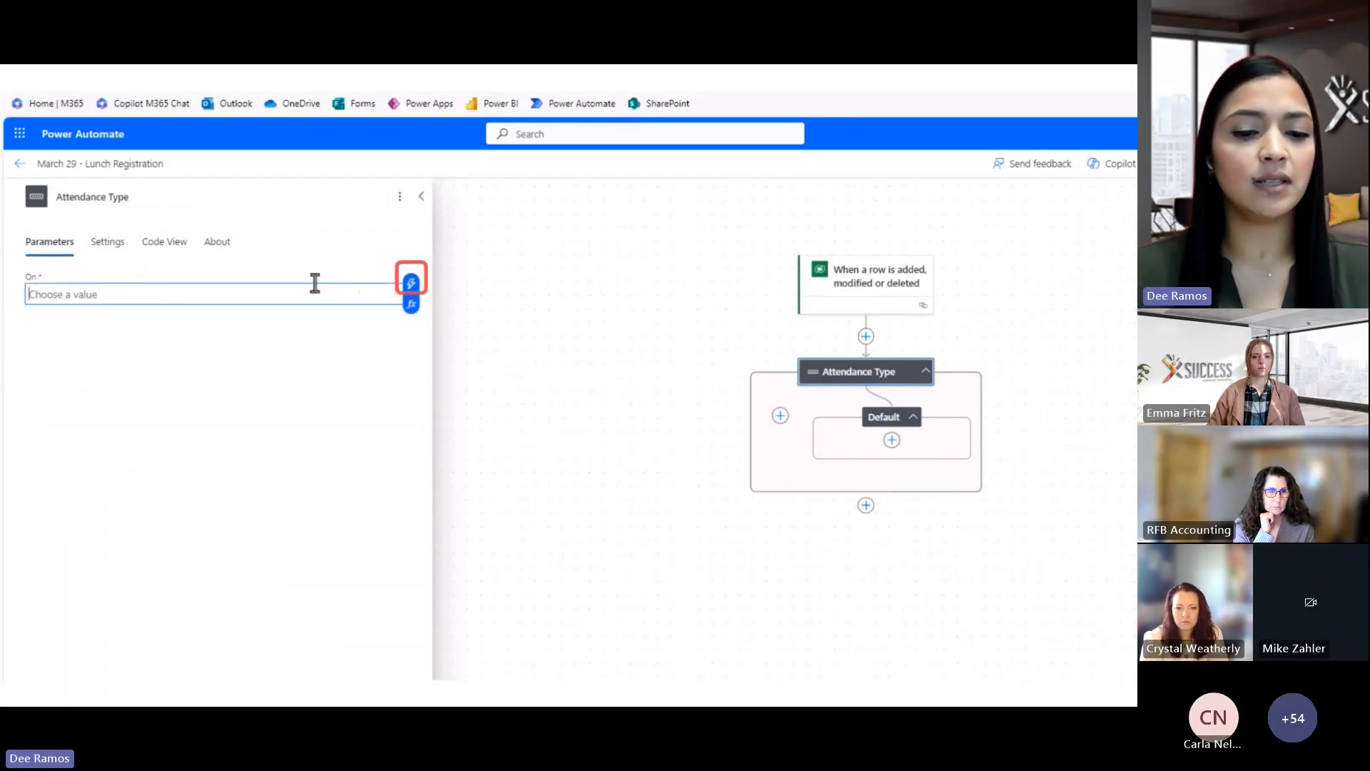
click(410, 284)
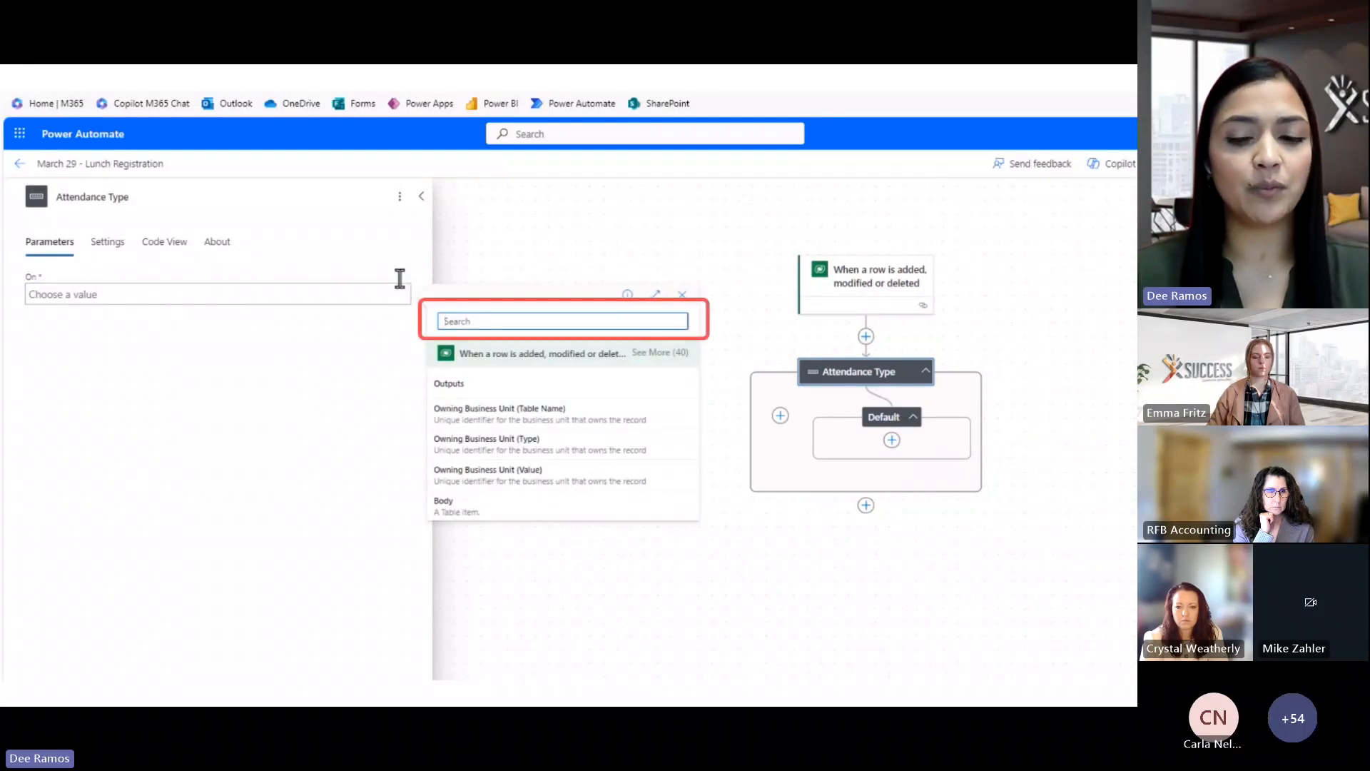
text(atten)
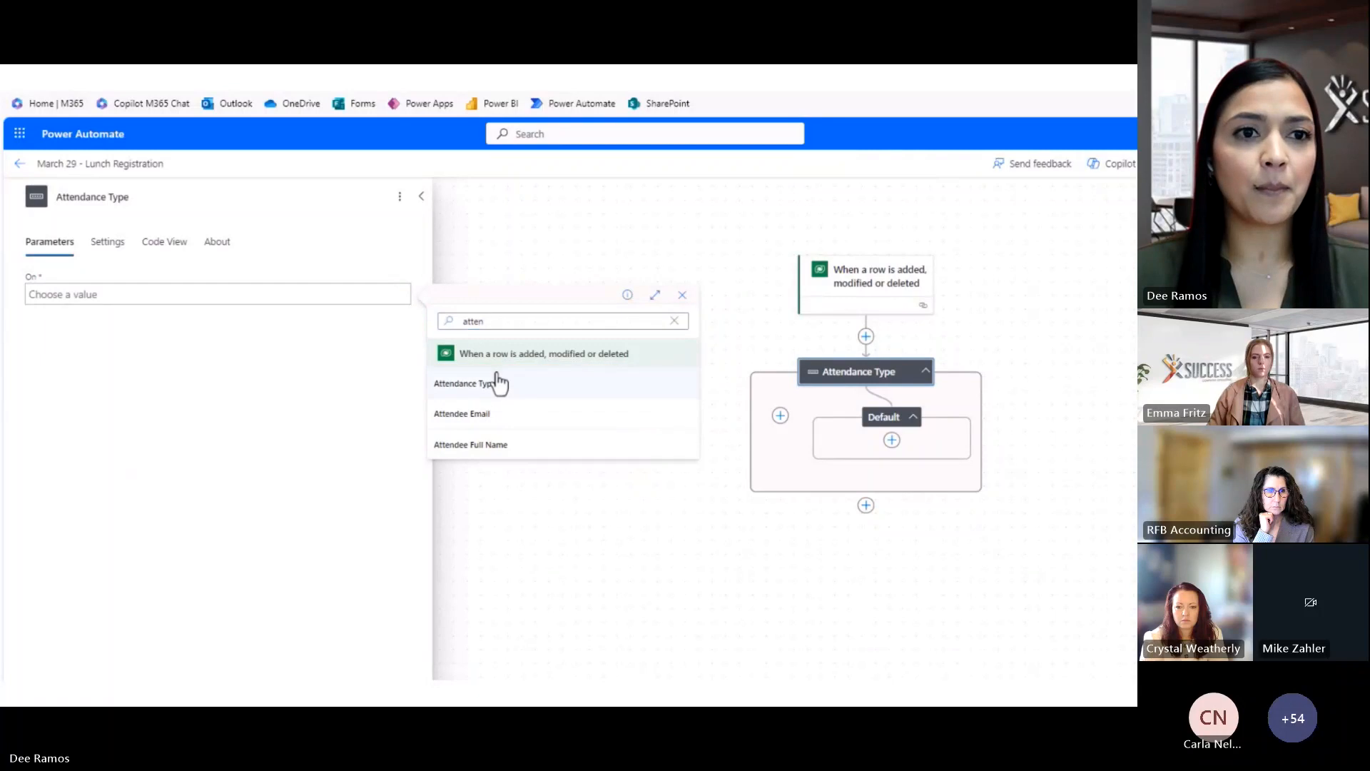
click(498, 383)
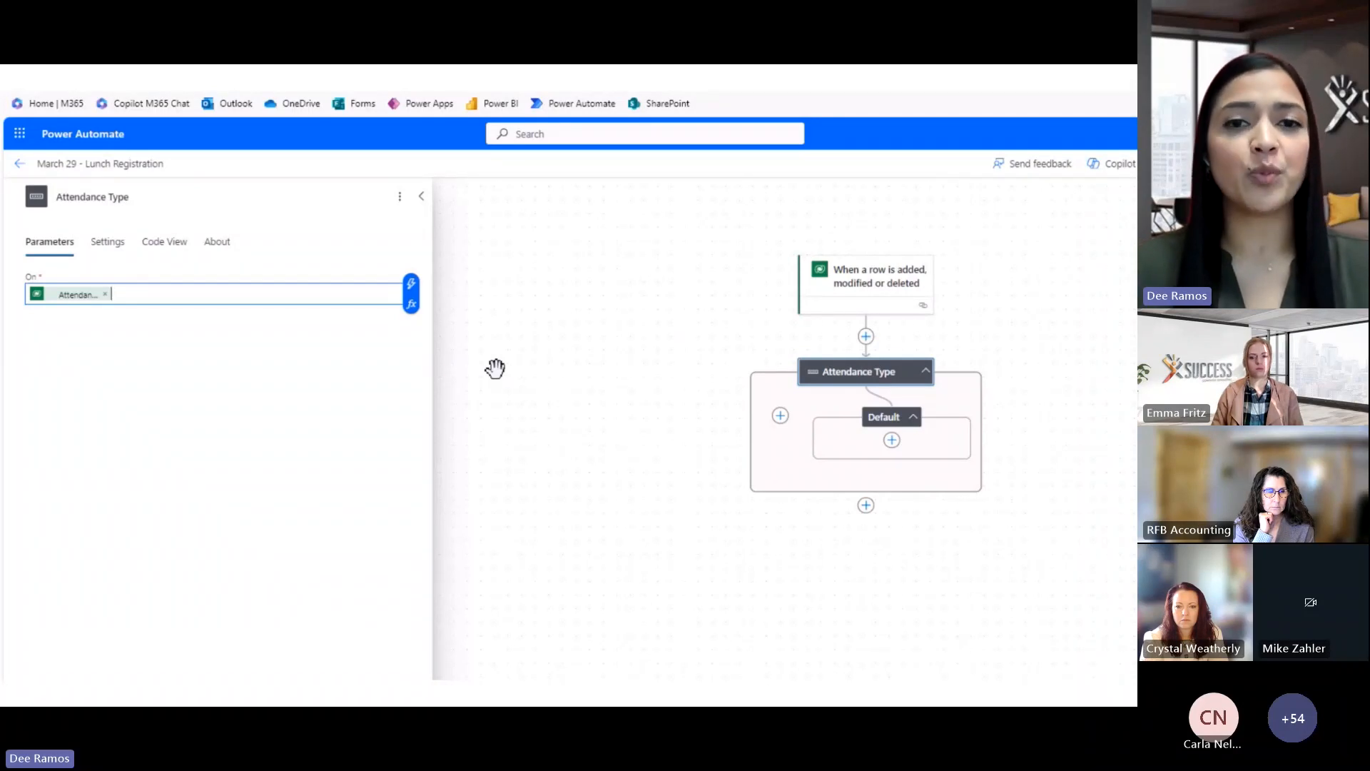
Add three cases to the switch and title the first 'Yes, I will attend in person'
click(780, 415)
click(1040, 458)
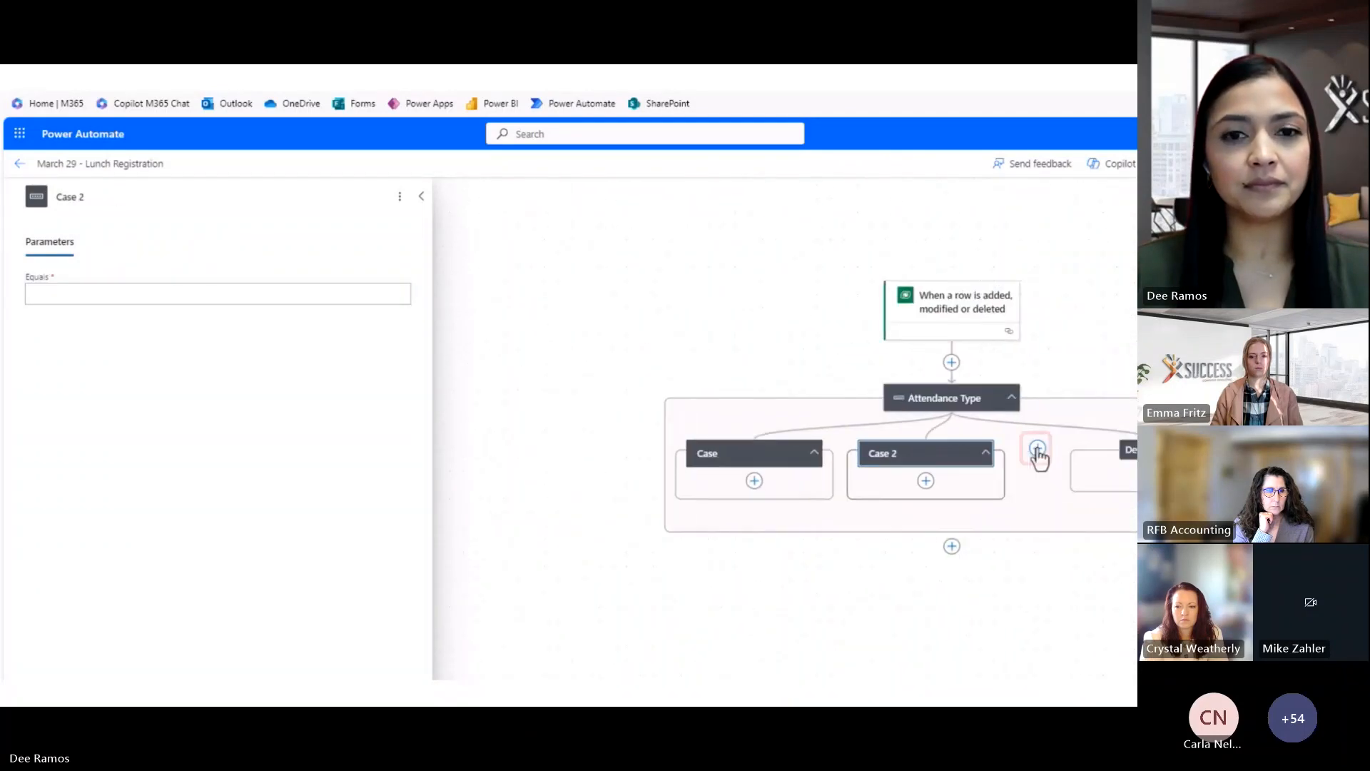
click(1039, 454)
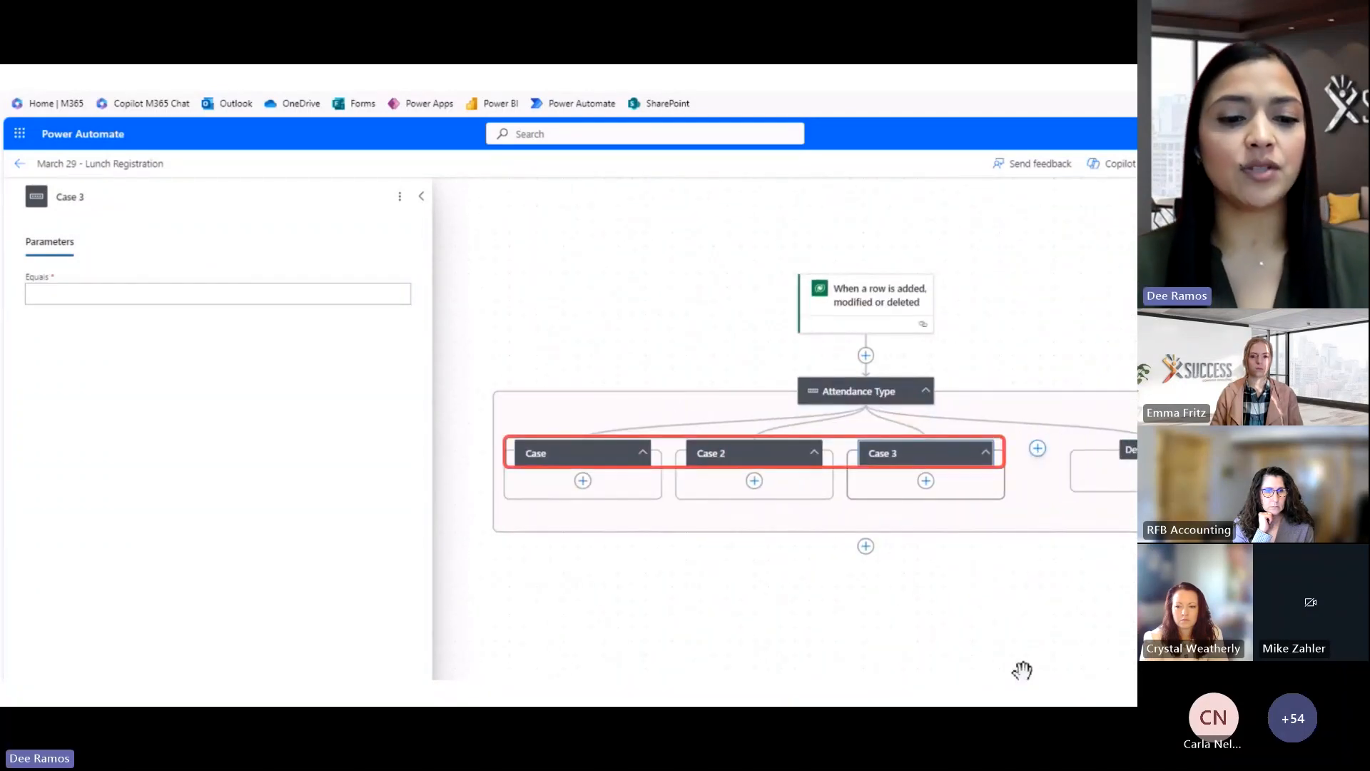
click(590, 453)
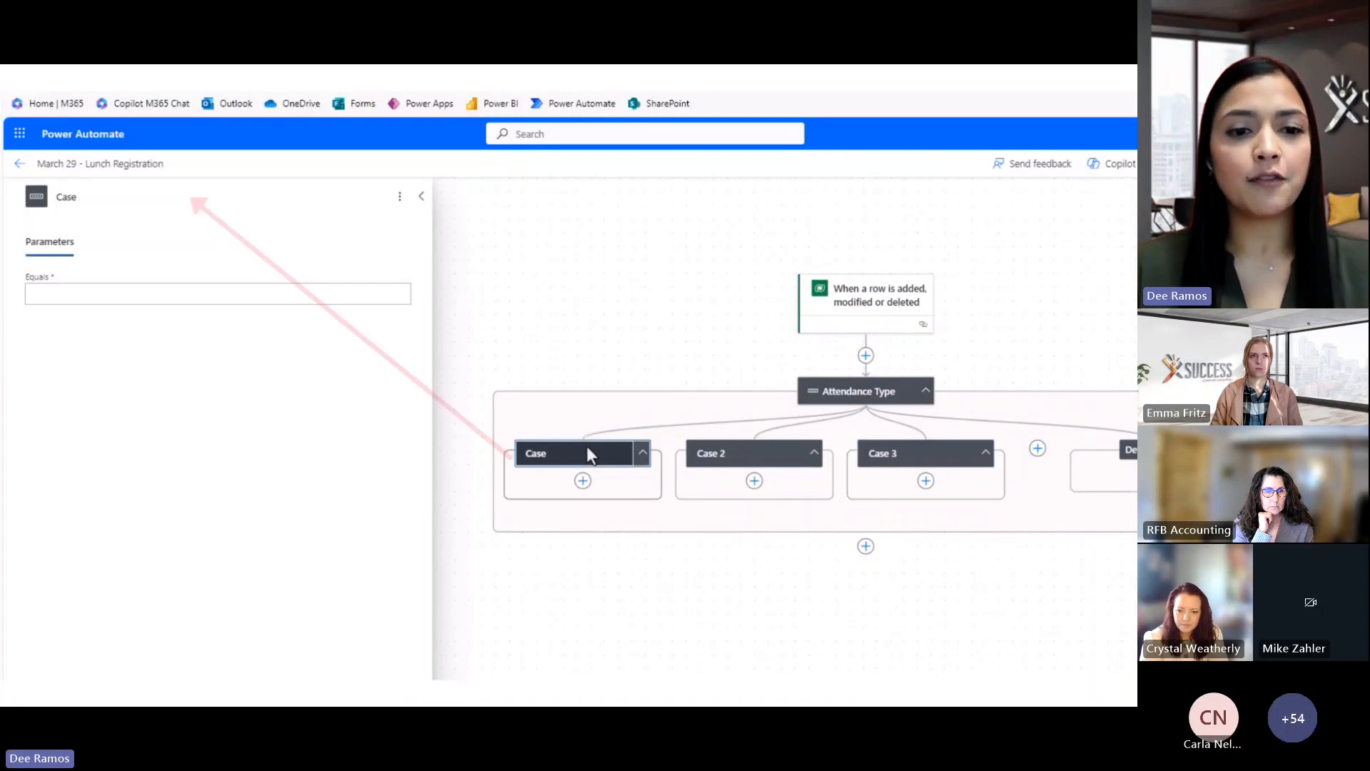
key(ctrl+a)
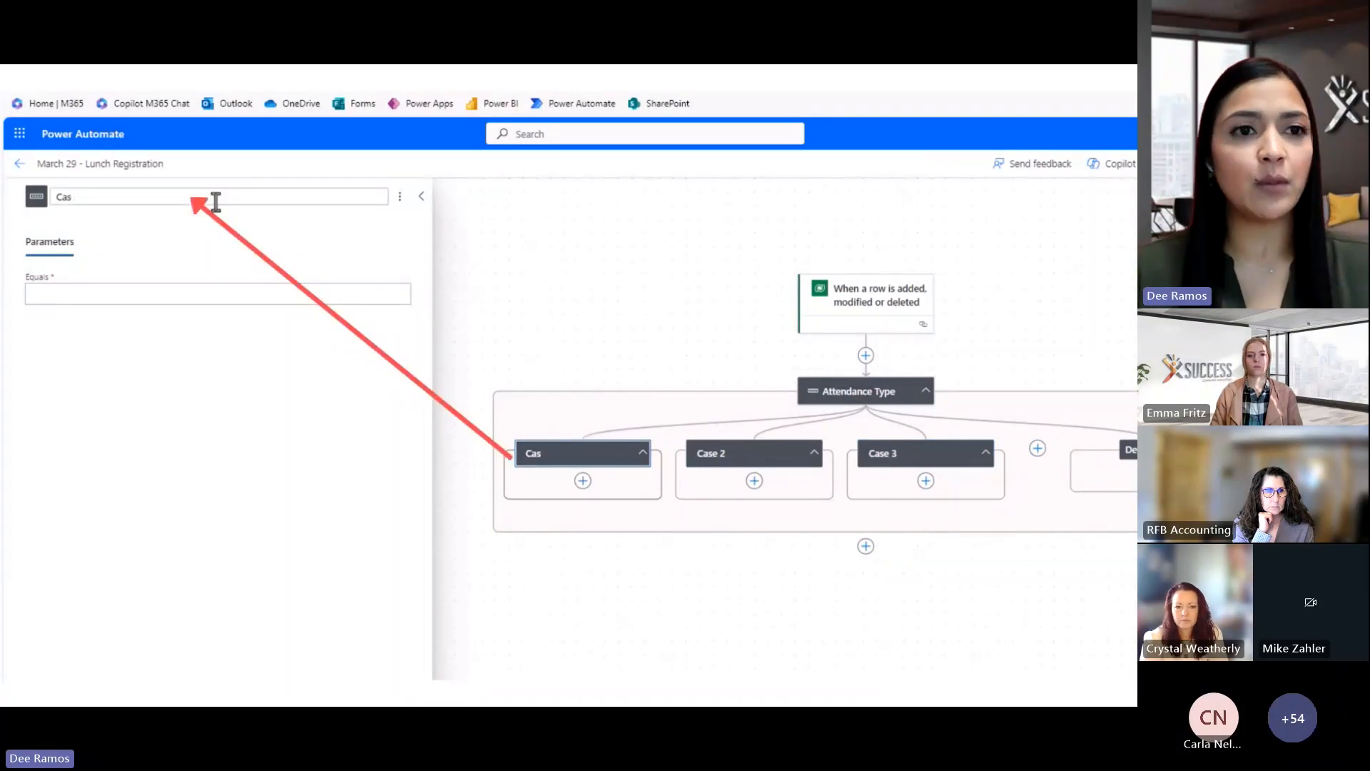
text(Yes, I will attend in person)
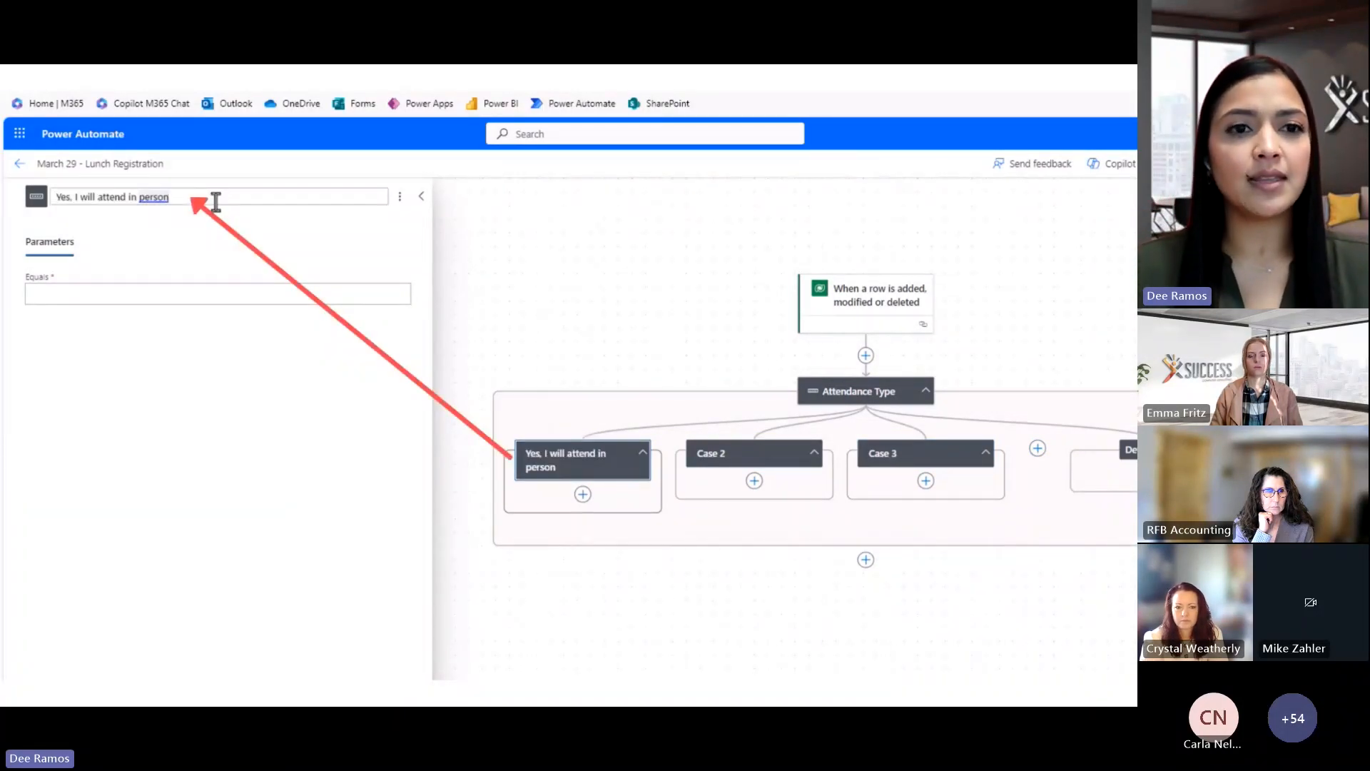
Title the other cases 'Yes, I will participate virtually' and 'No, I will watch the recording after March 29'
click(727, 452)
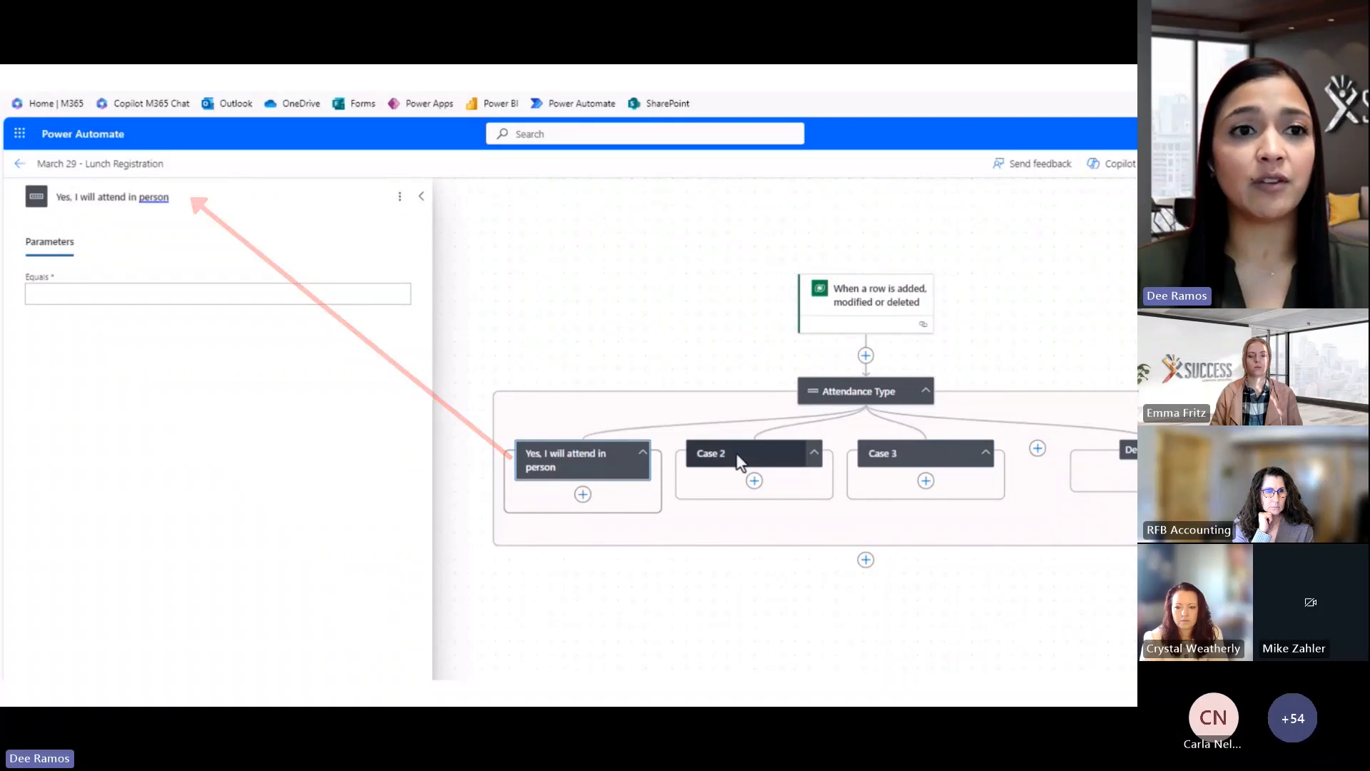
click(132, 196)
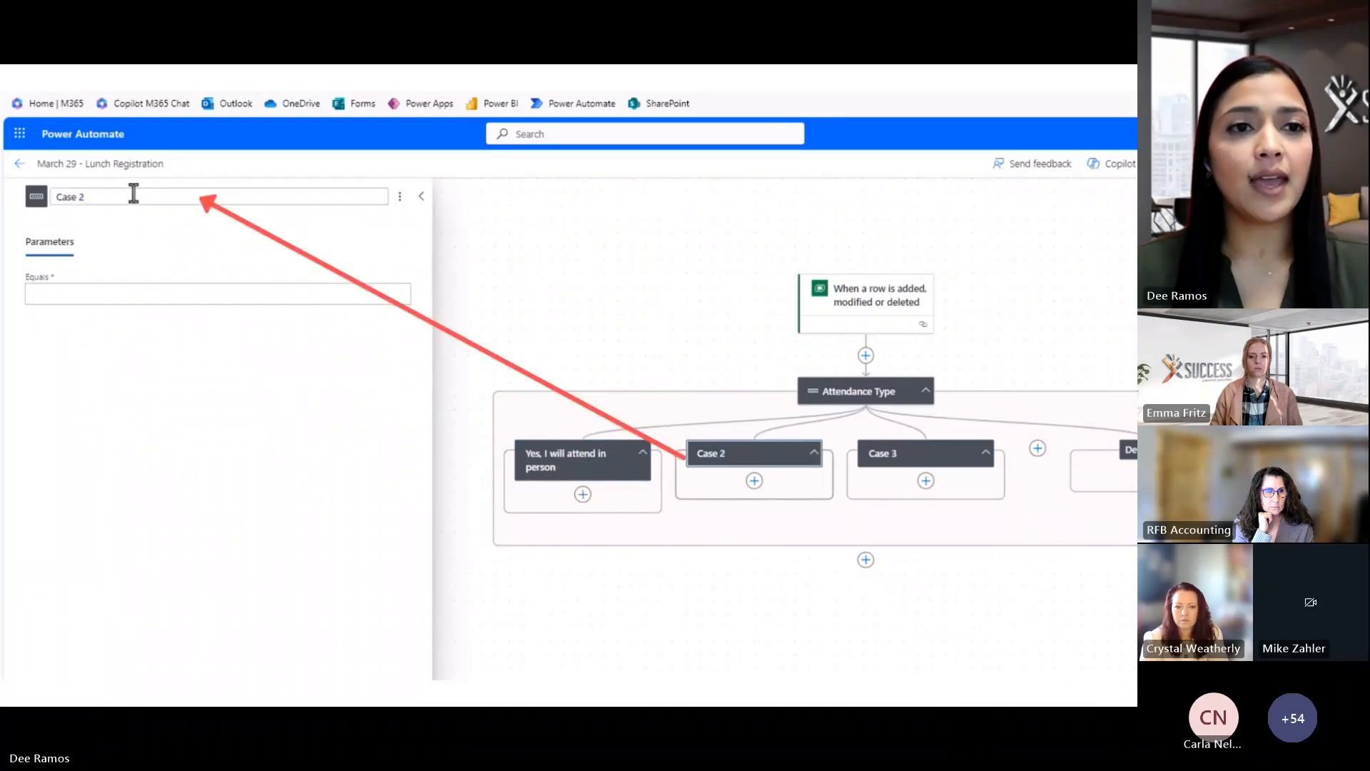
key(ctrl+a)
text(Yes, I will participate virtually)
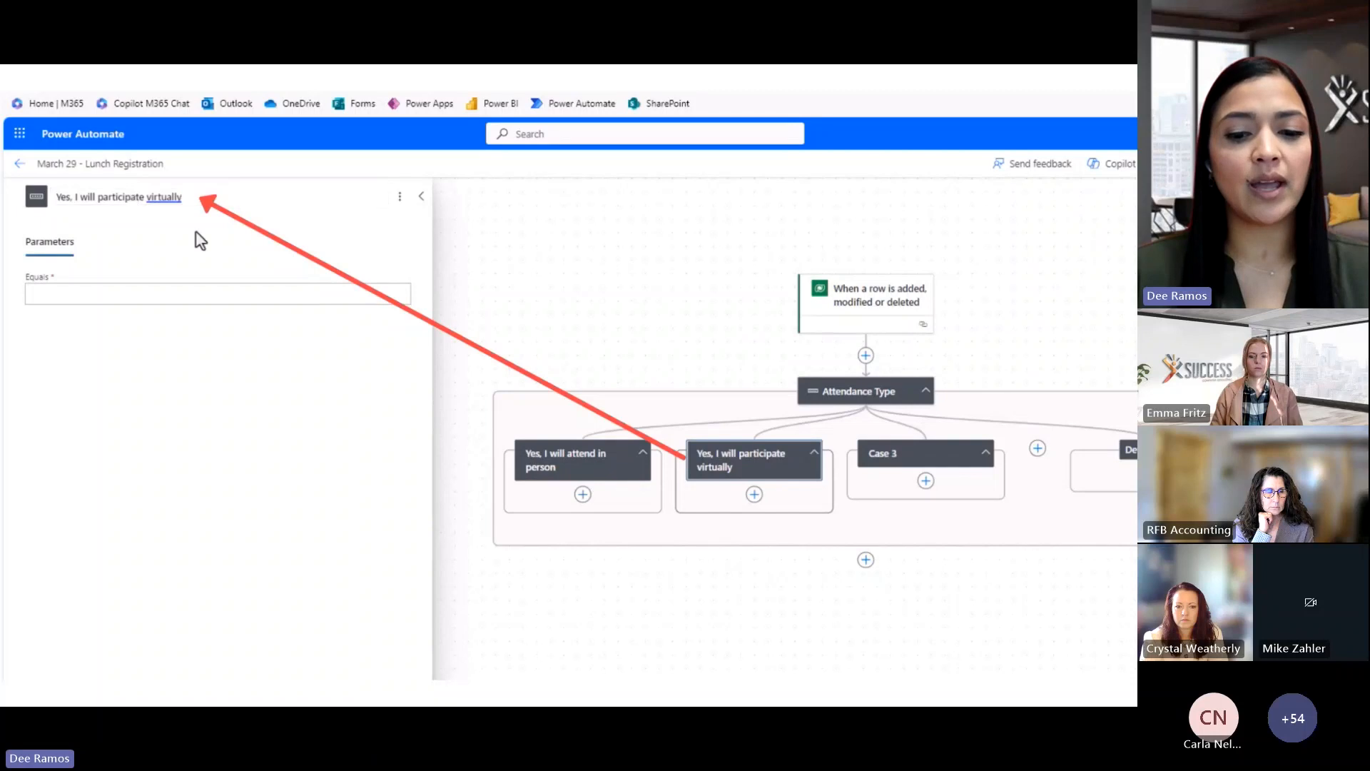
click(928, 454)
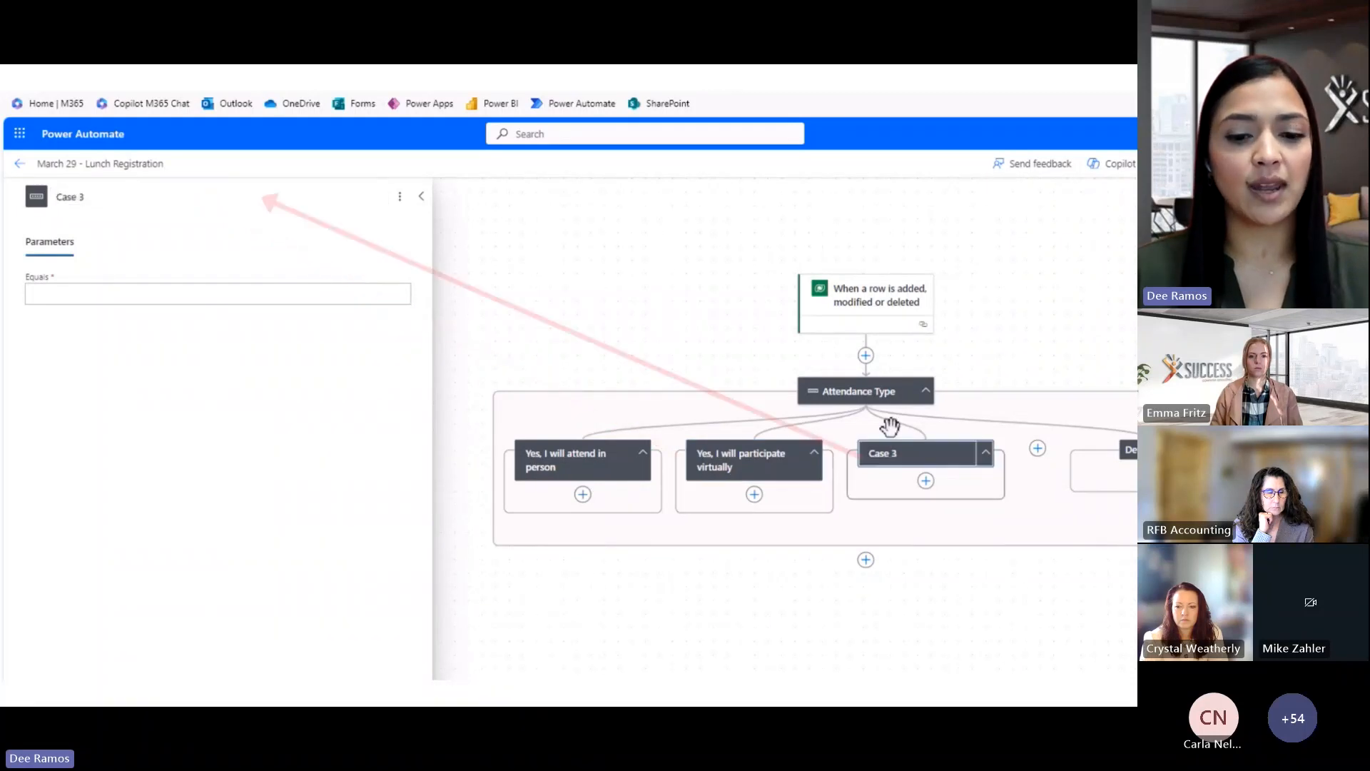
click(119, 197)
key(ctrl+a)
text(No, I will watch the recording after March 29)
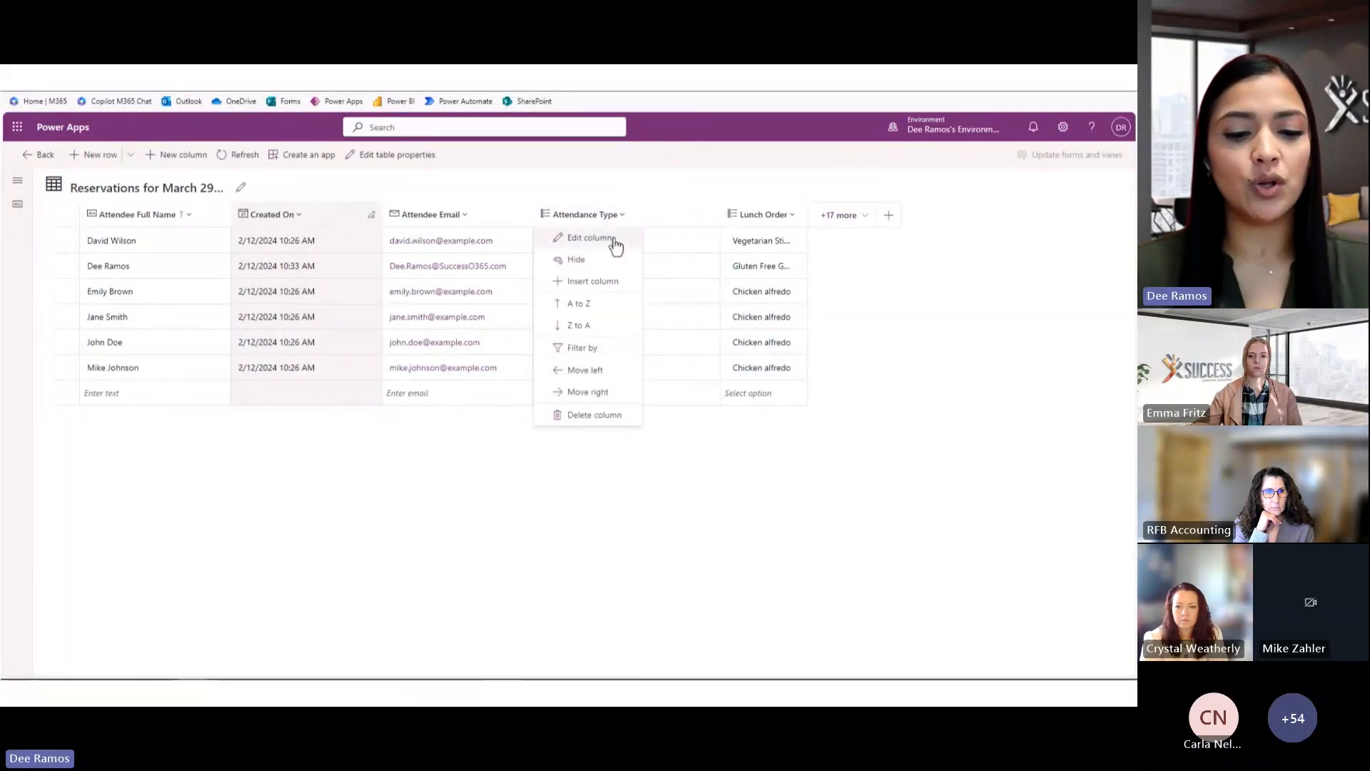
Open the Attendance Type column's edit panel and scroll to its Choices list
click(614, 240)
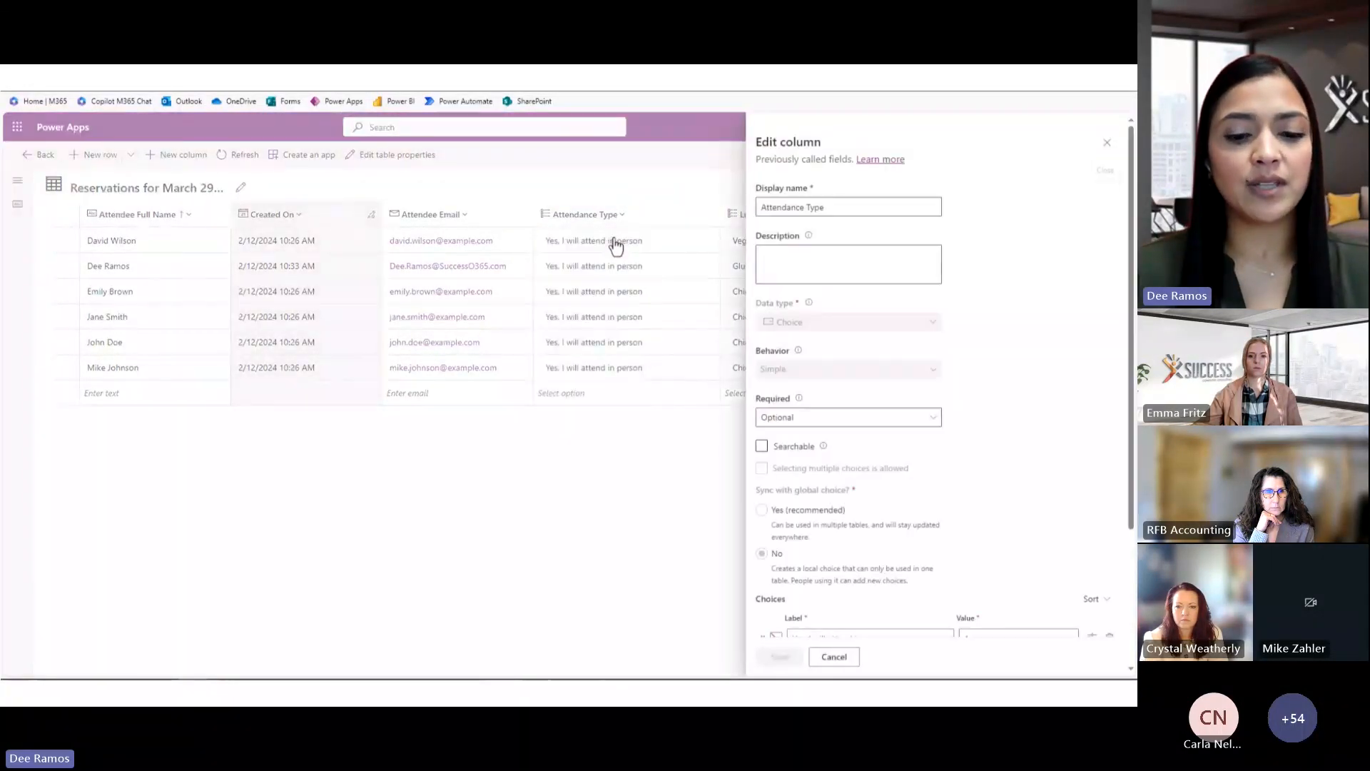
scroll(1018, 429, down, 3)
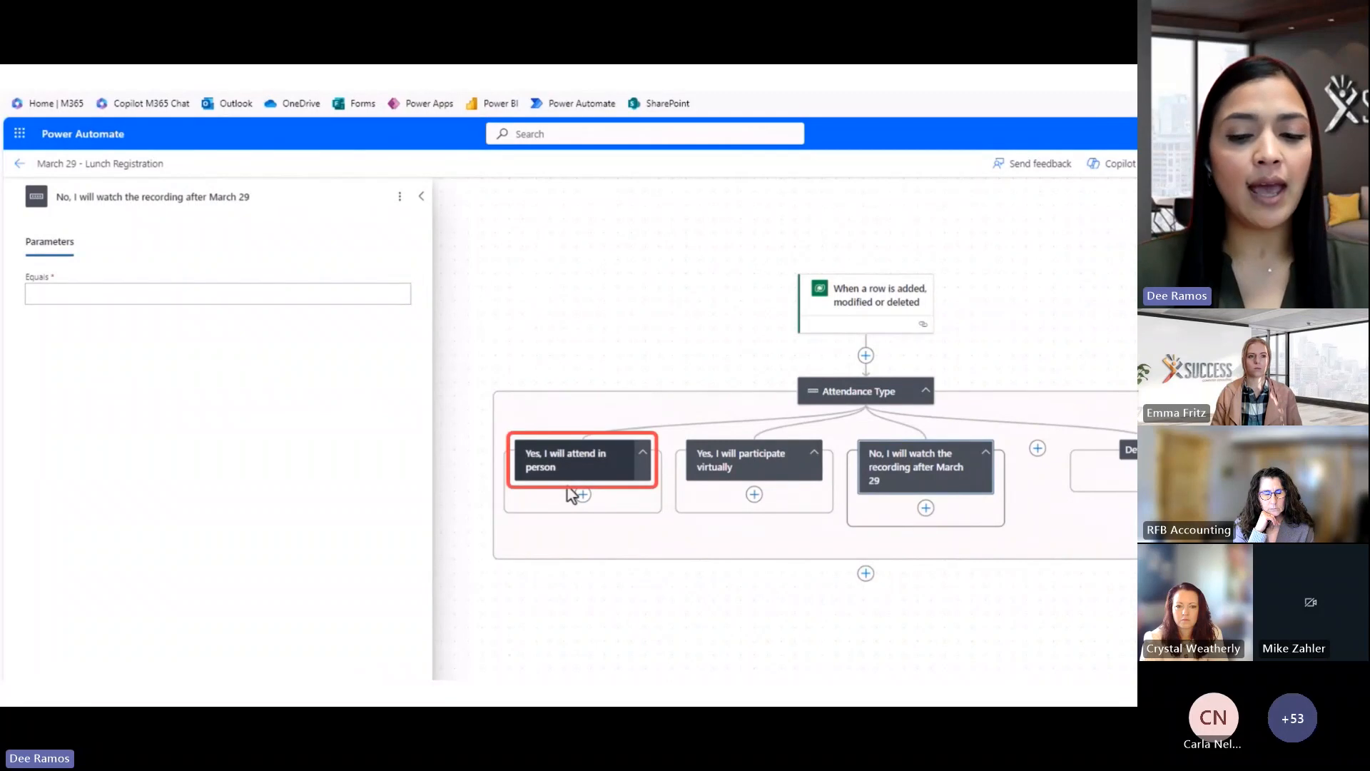
Set the in-person, virtual and watch-recording cases' Equals values to 1, 2 and 3, then save
click(589, 475)
click(221, 300)
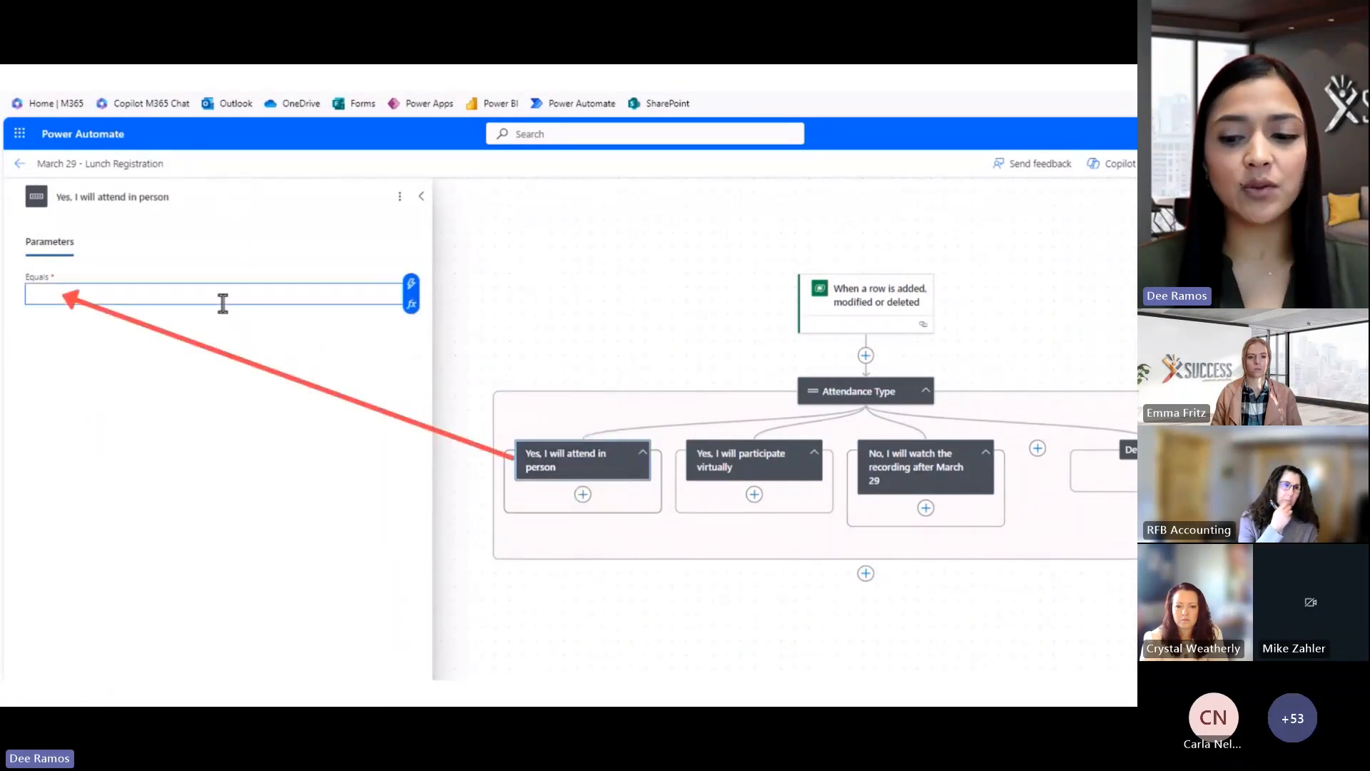
text(1)
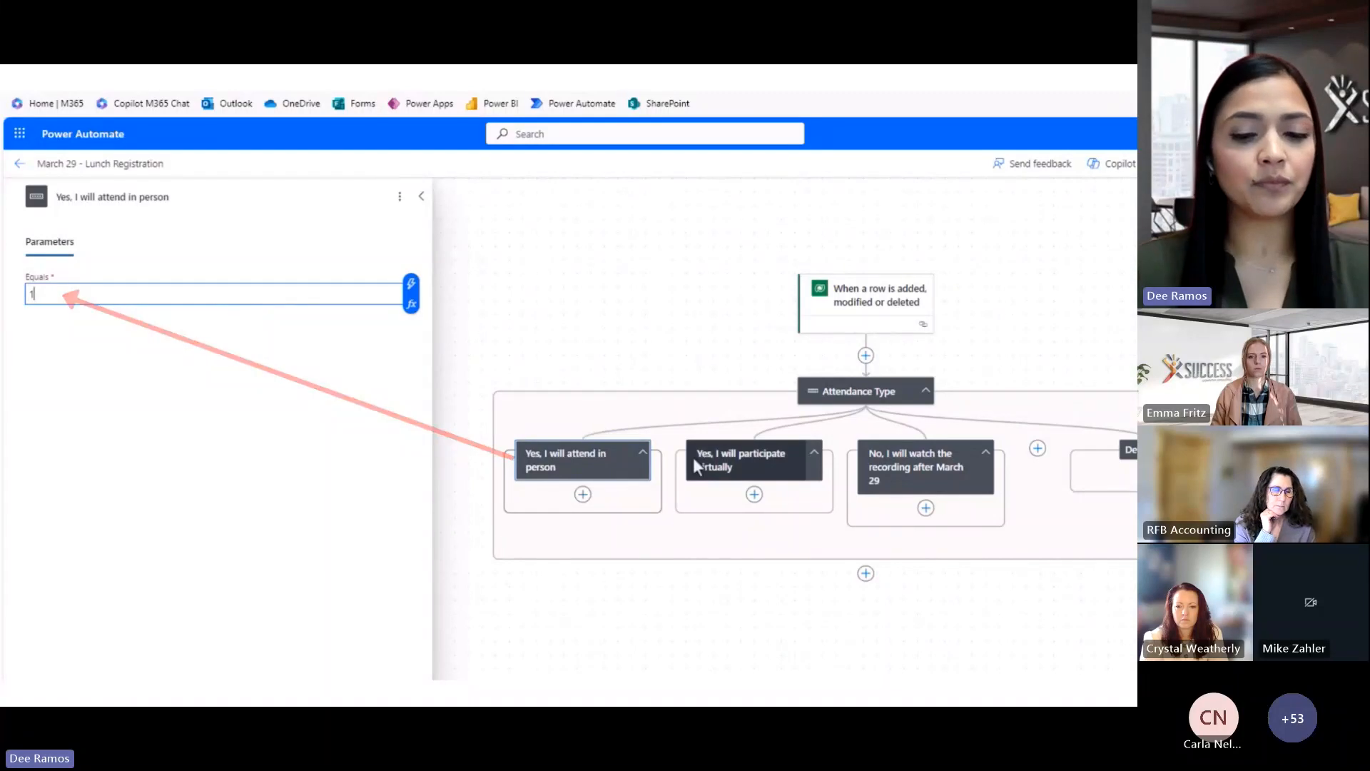
click(721, 466)
click(241, 289)
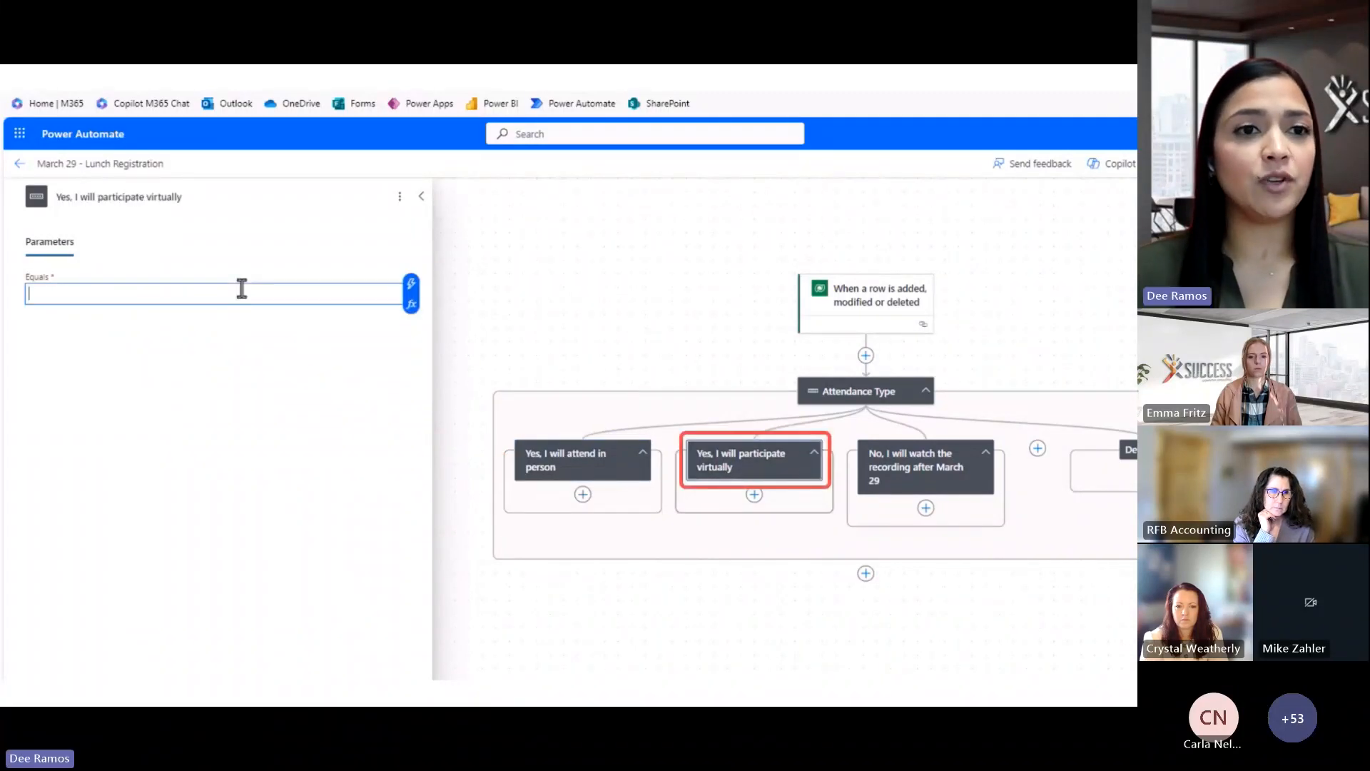
text(2)
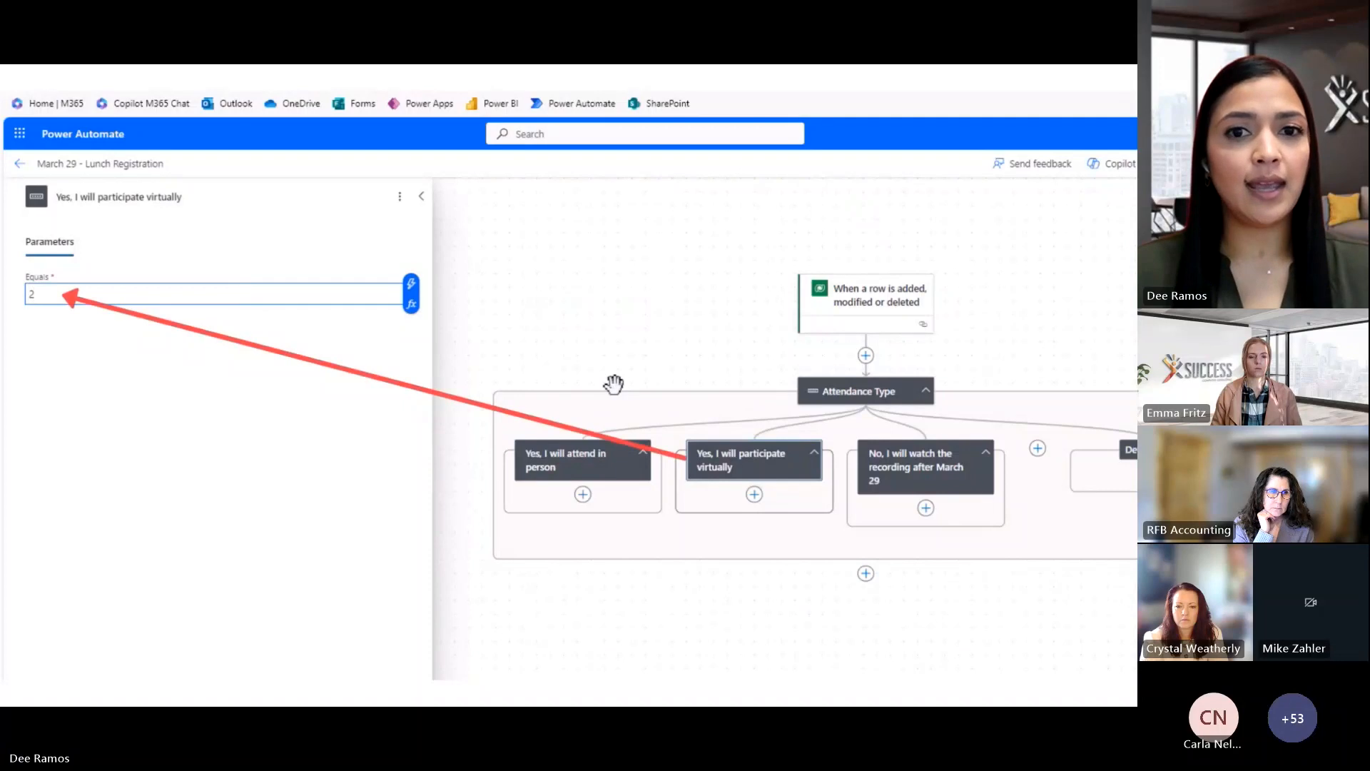
click(895, 461)
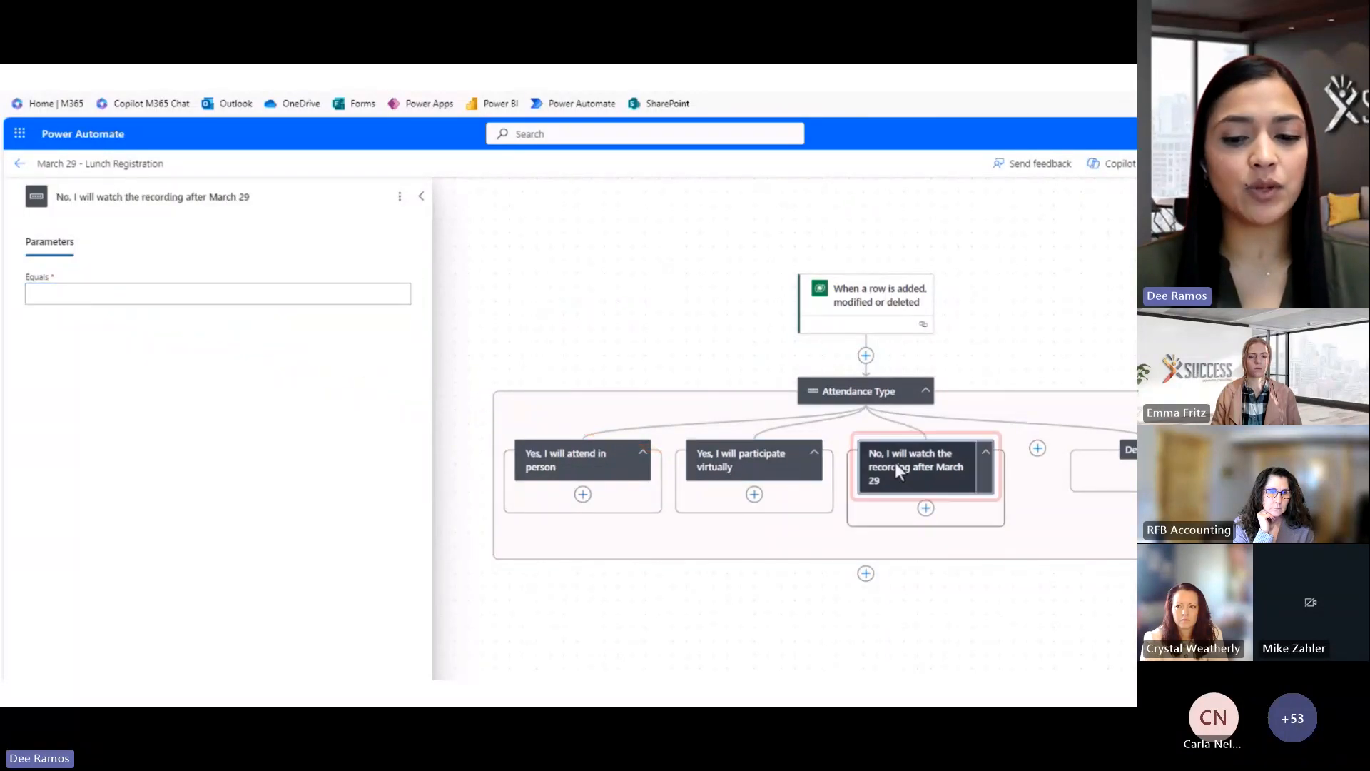
click(222, 303)
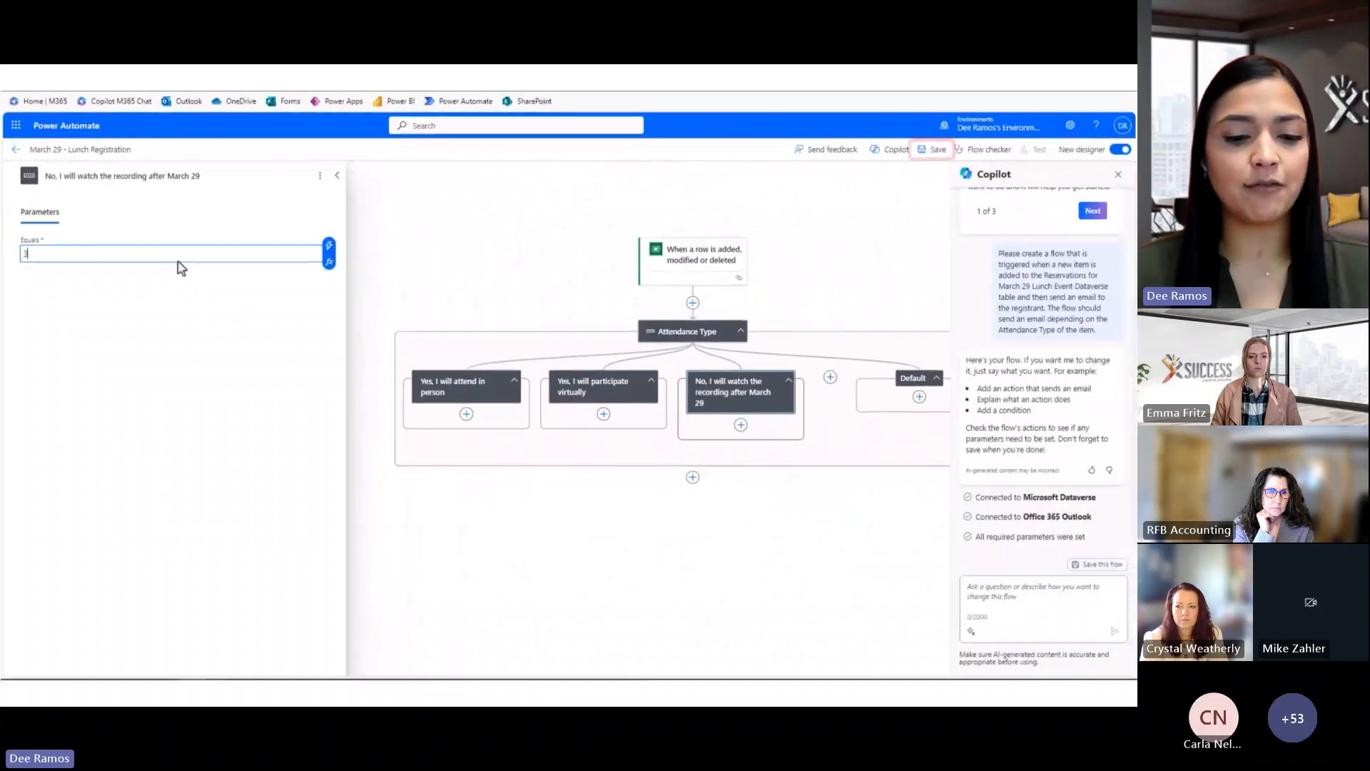
click(938, 154)
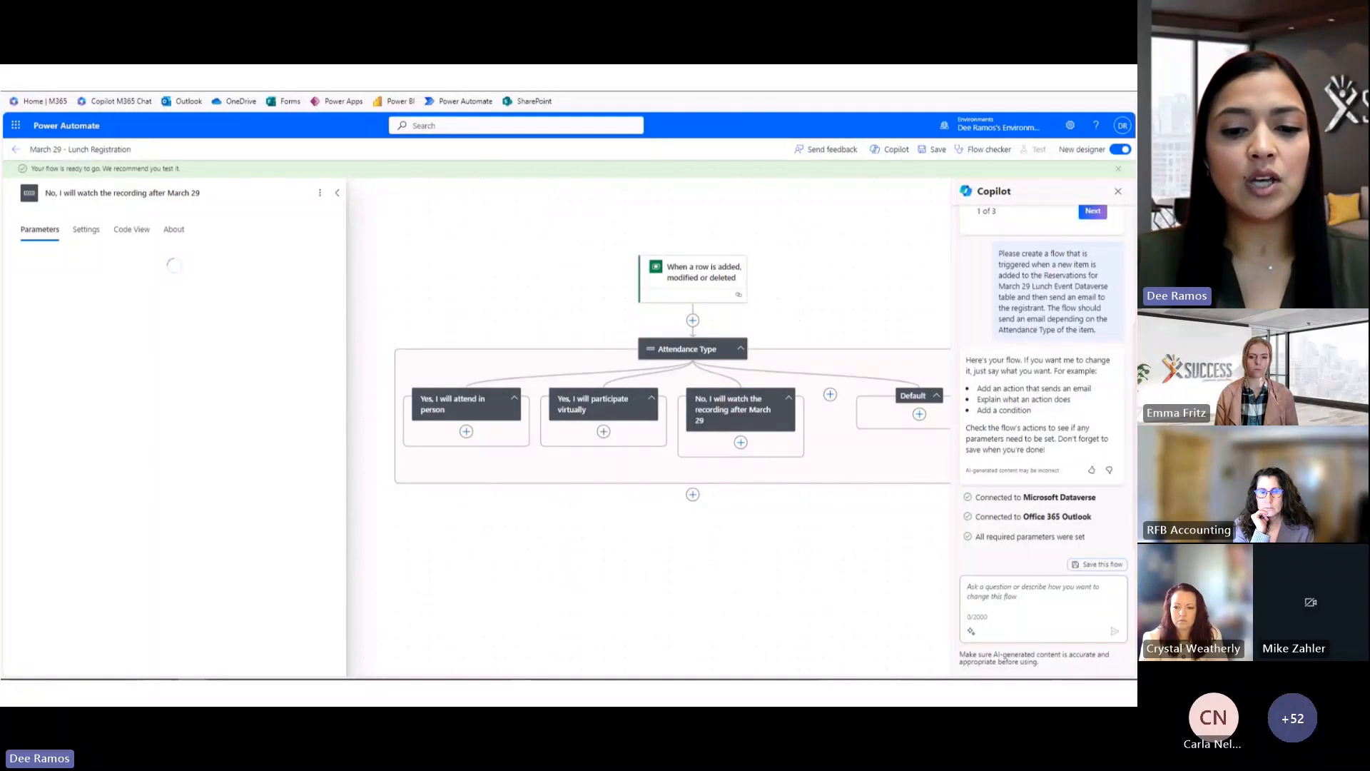
Ask Copilot to add Get file metadata and Get file content actions after both Yes cases
text(Add a get file metadata and Get file content after Yes I will attend in Person and Yes, I will participate virtually)
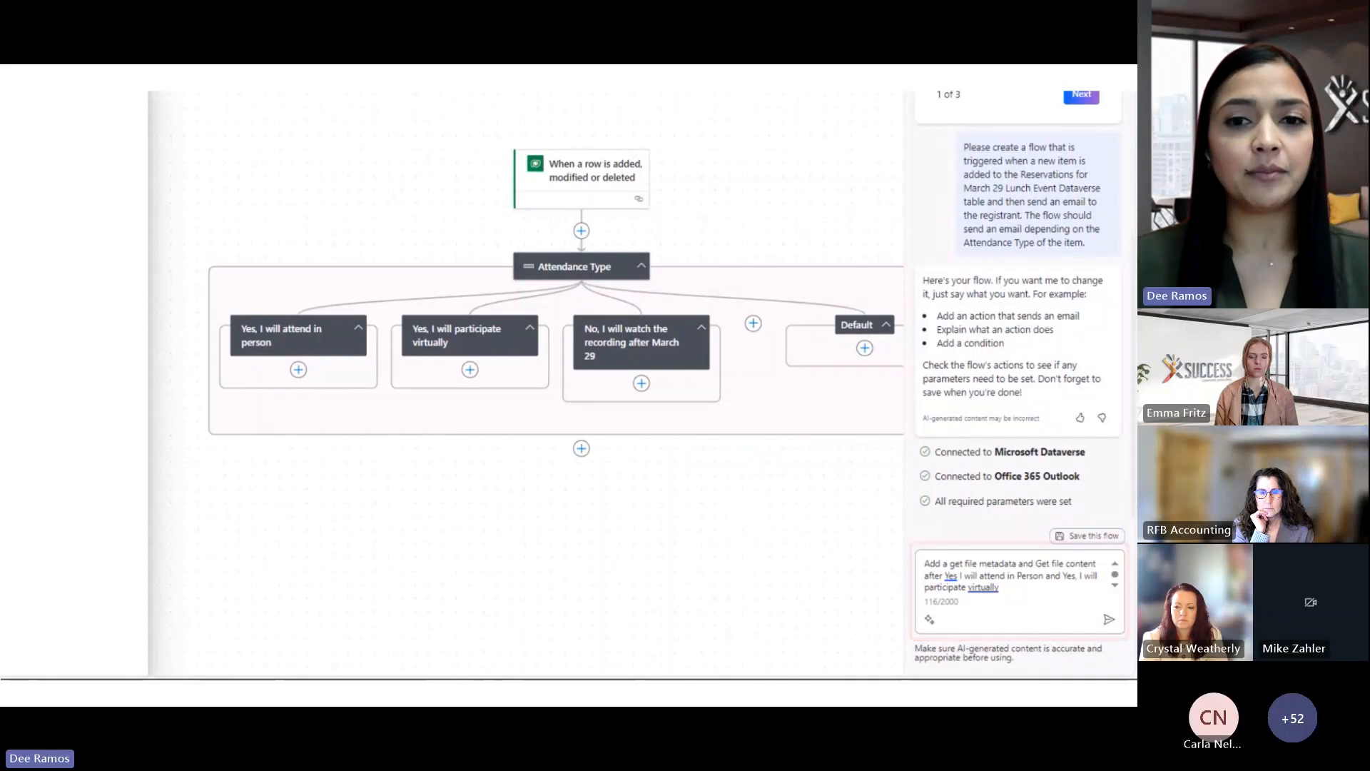
key(Return)
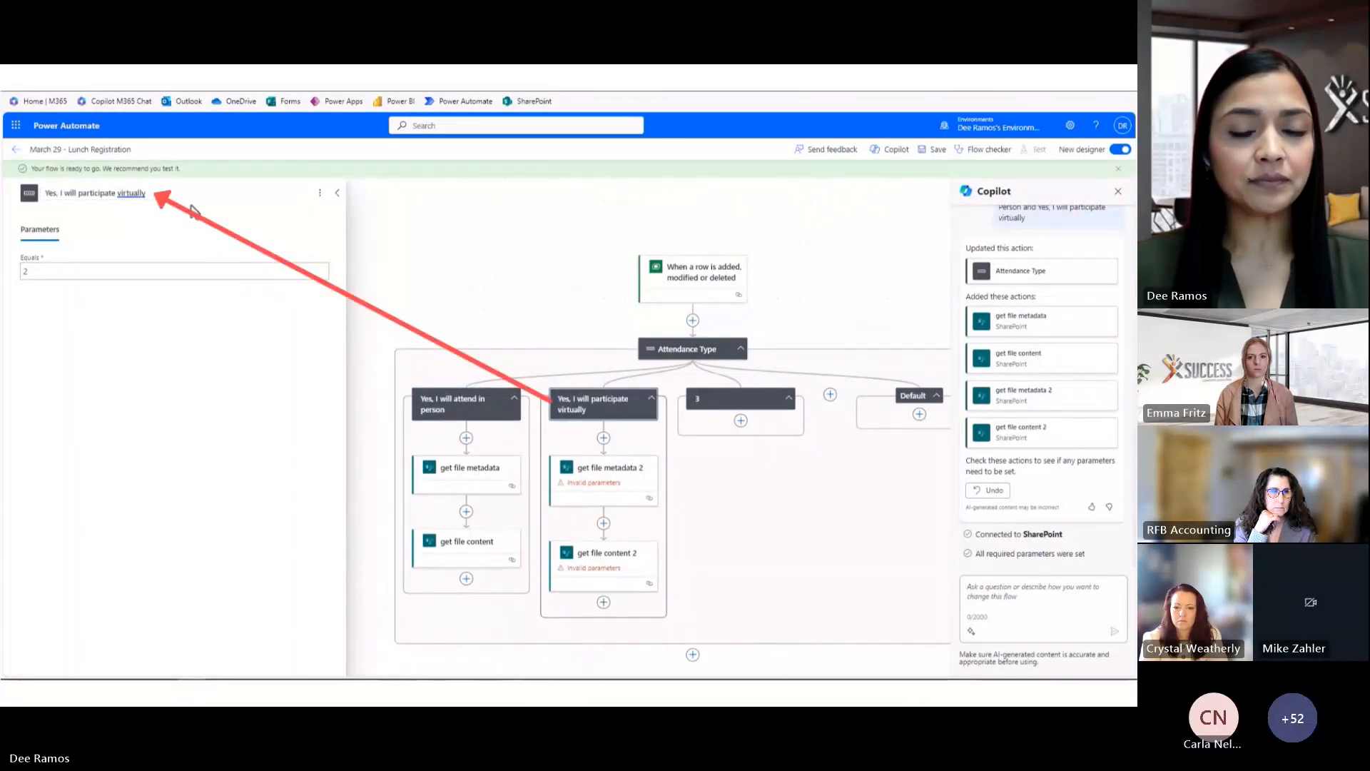
Retitle the third case 'No, I will watch the recording after March 29'
click(728, 398)
click(76, 194)
text(No, I will watch the recording after March 29)
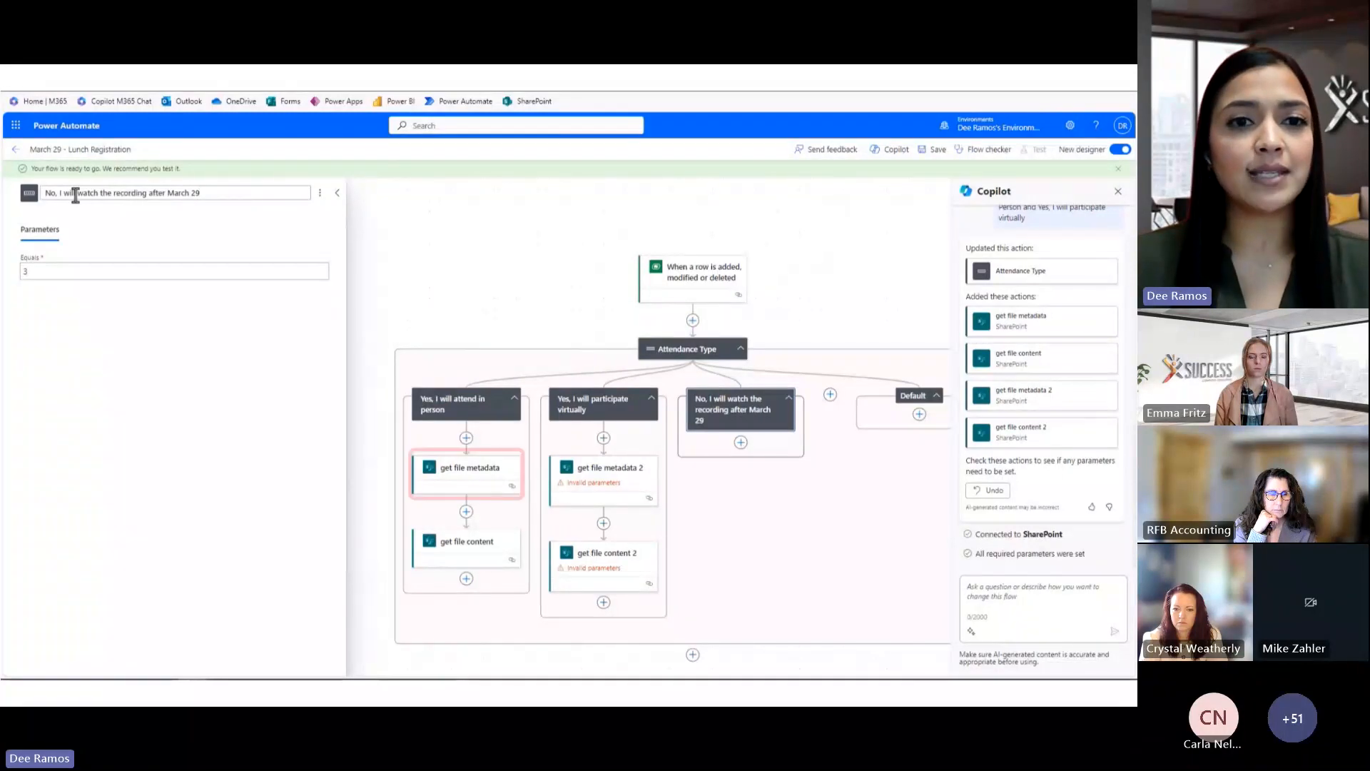
Point the in-person Get file metadata at Demo Team site's Shared Documents/In Person Company Lunch.msg
click(504, 476)
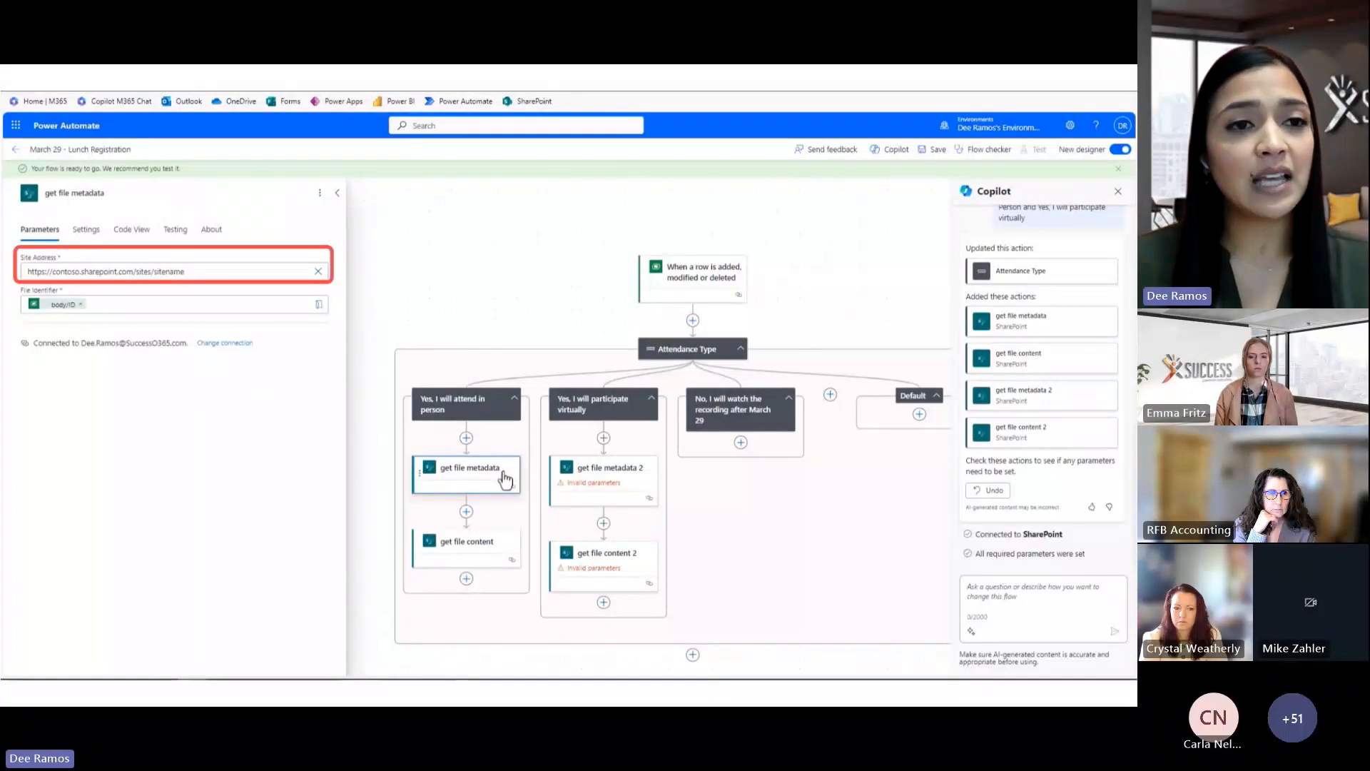
click(318, 272)
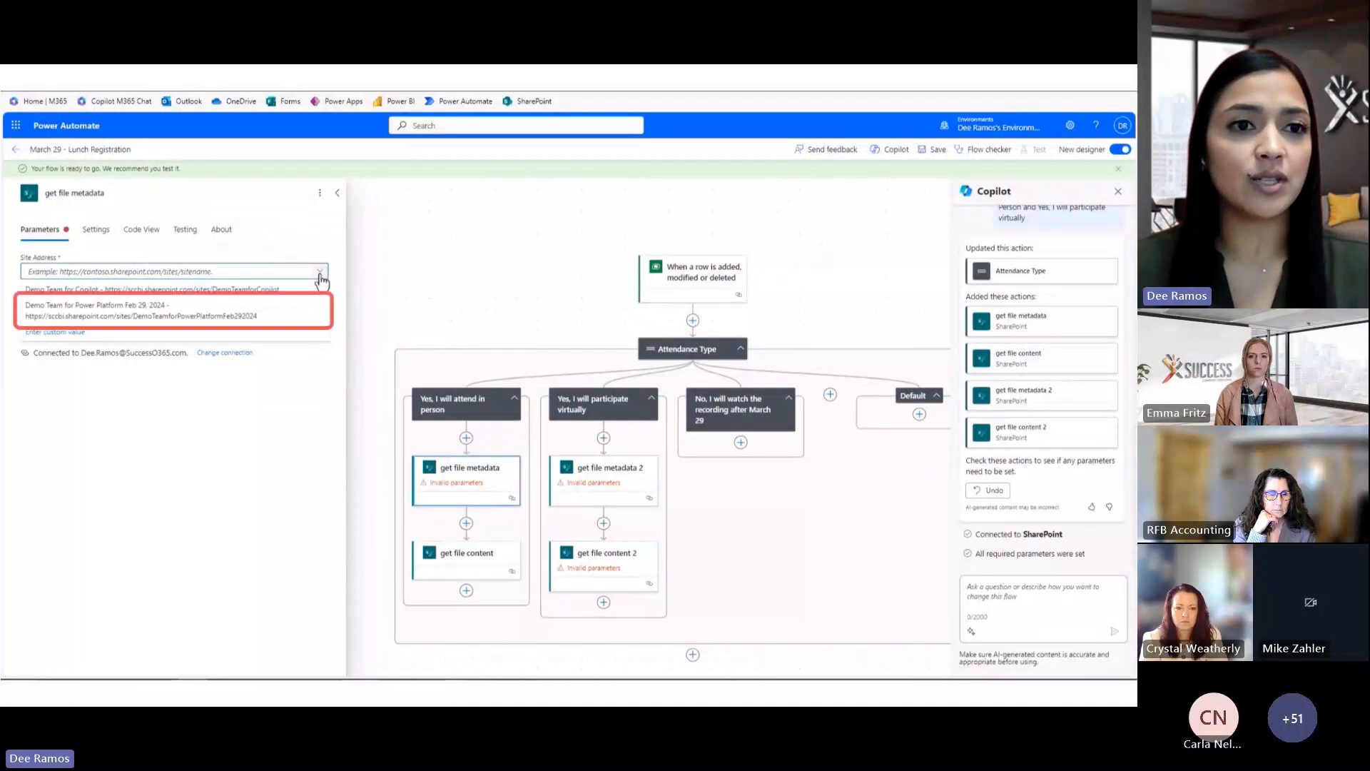
click(294, 317)
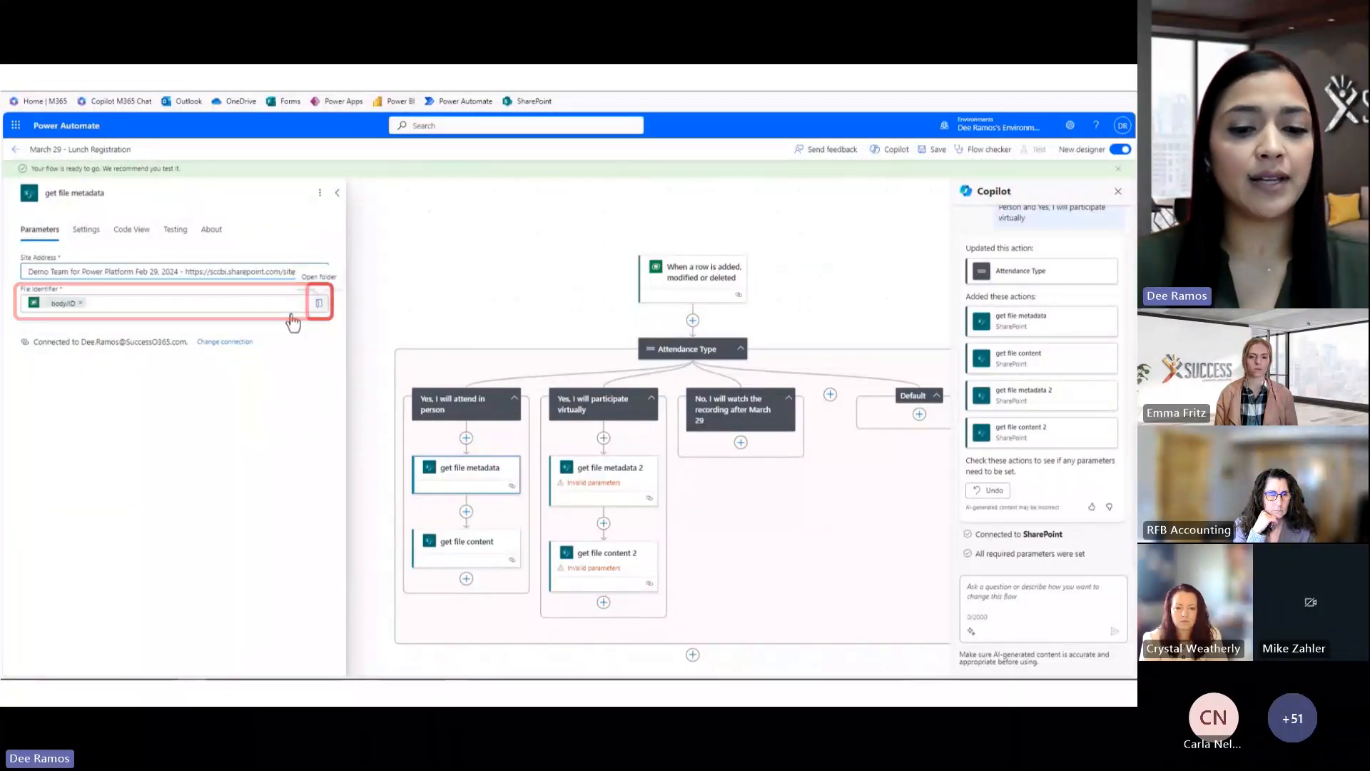
click(319, 304)
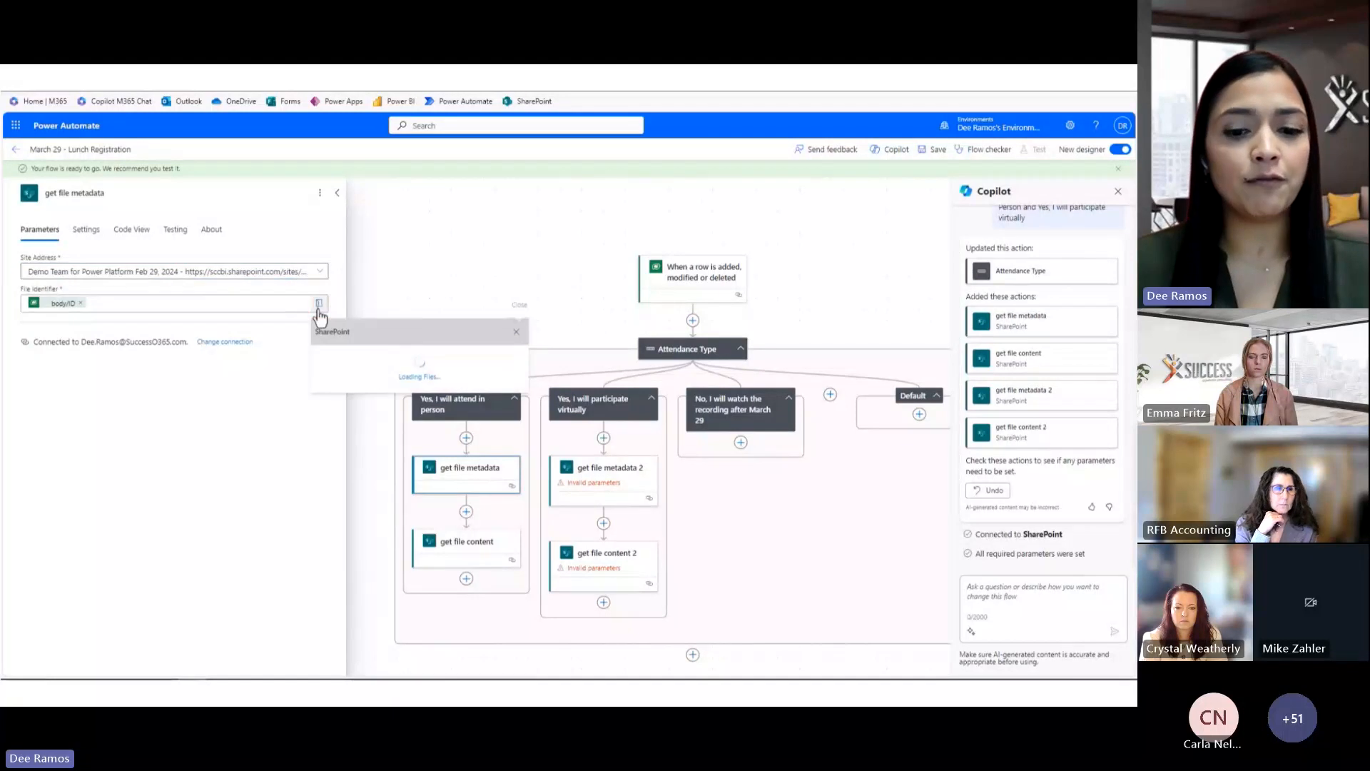
scroll(438, 474, down, 3)
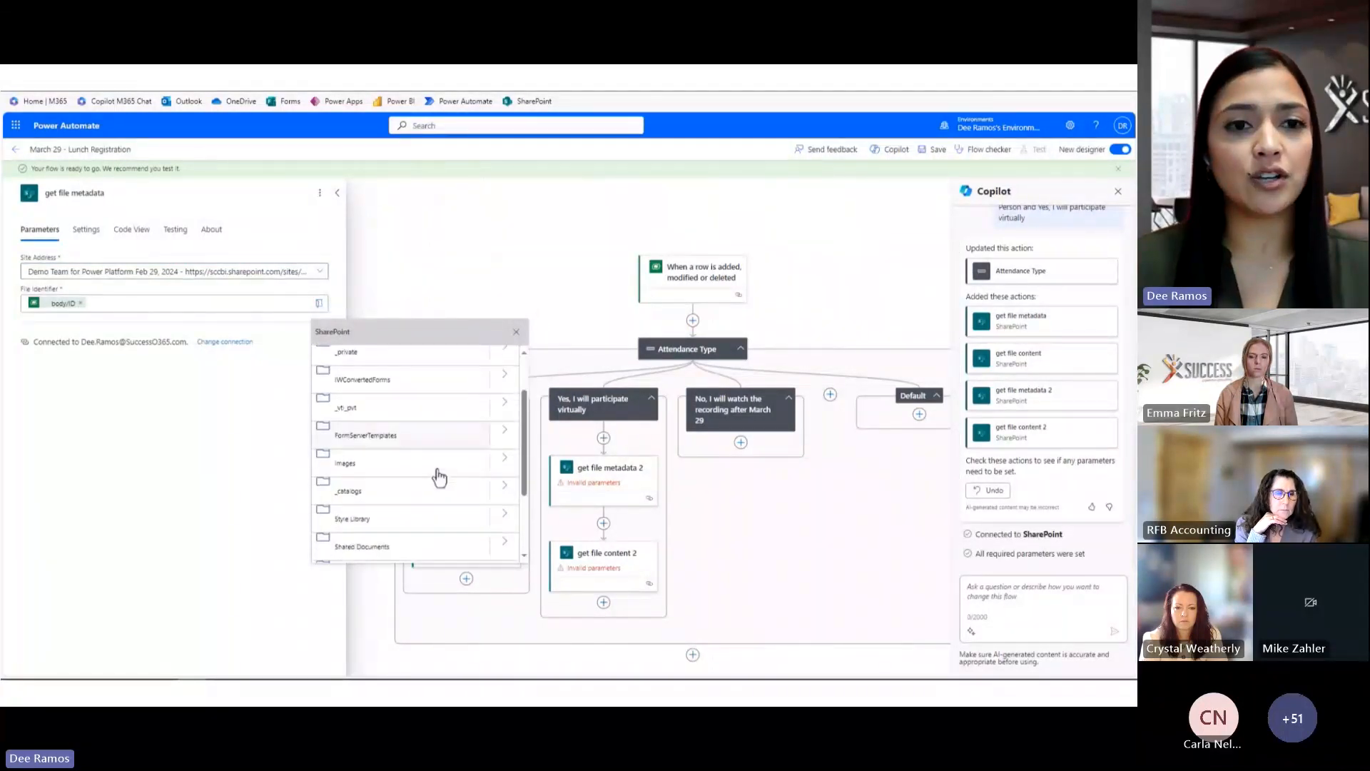
click(505, 479)
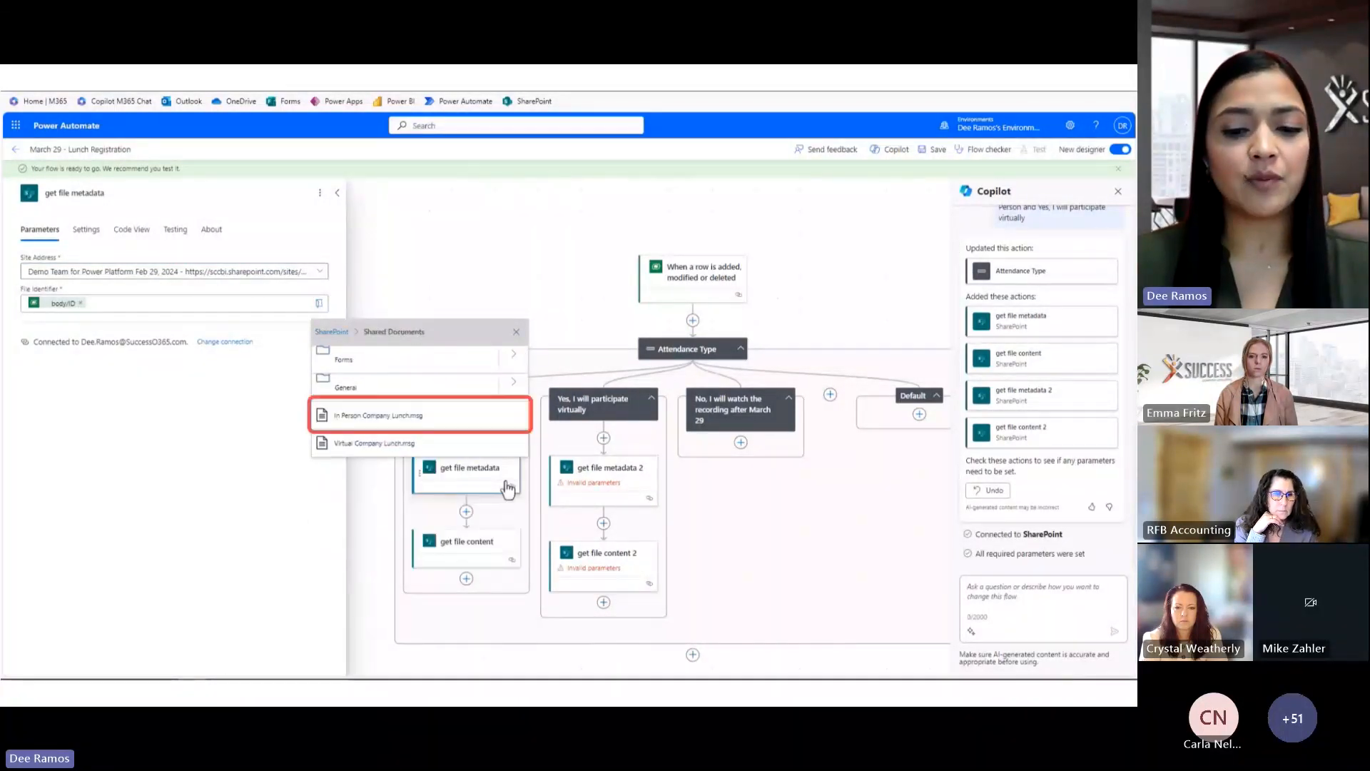
click(409, 421)
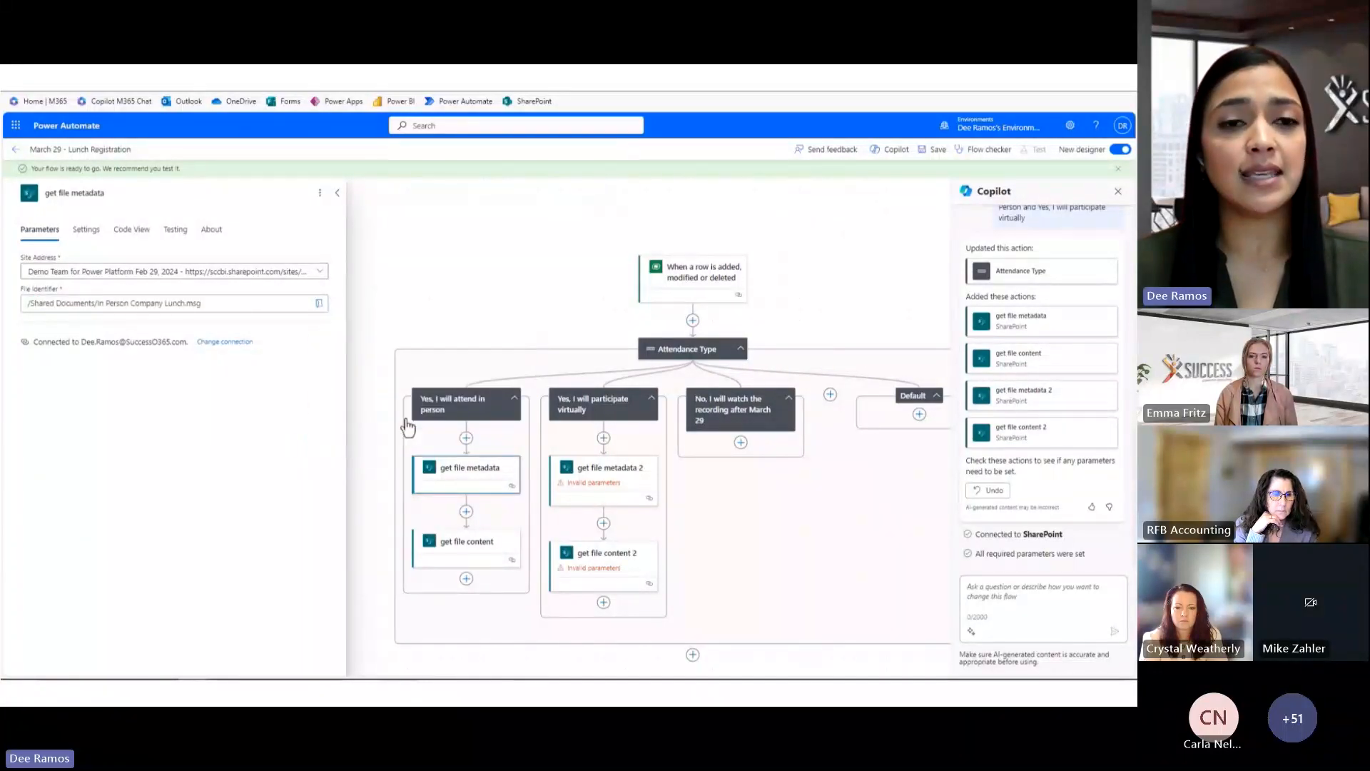
click(458, 546)
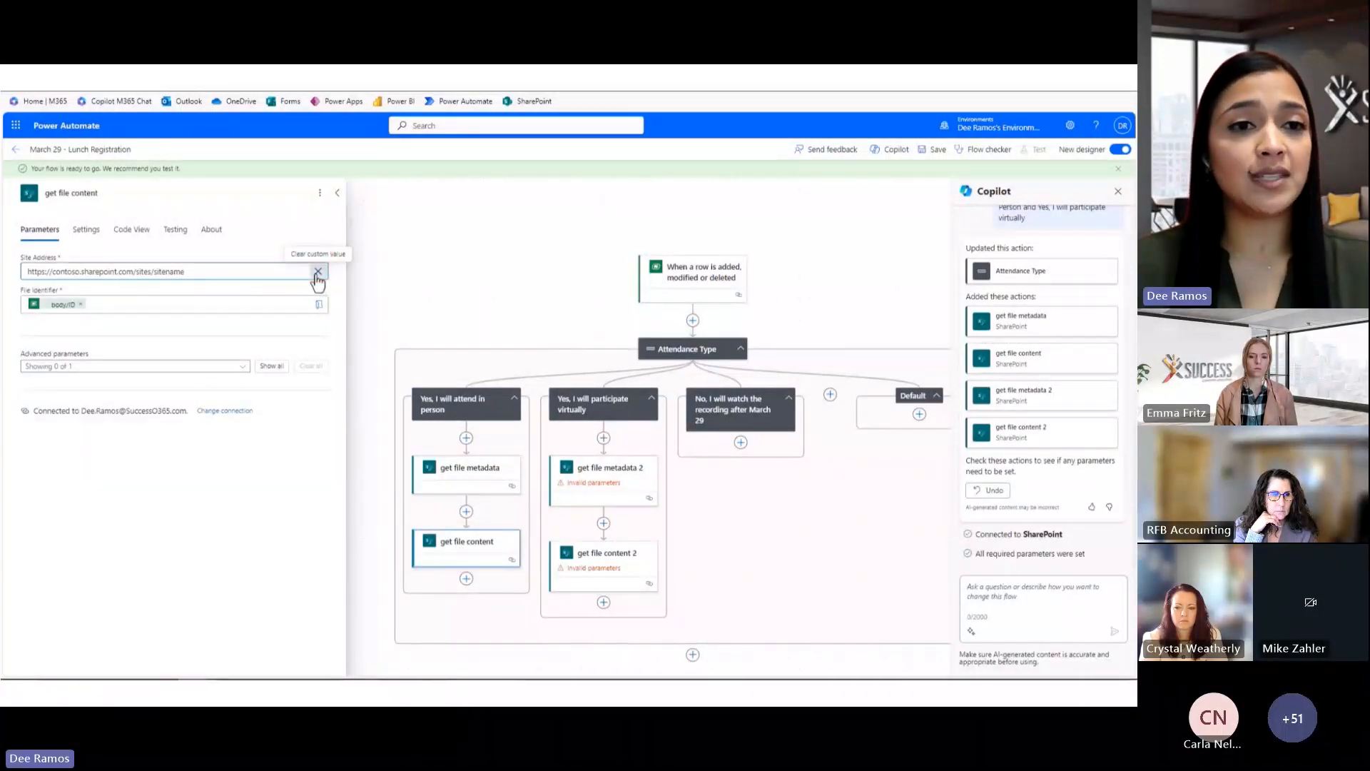
Point the in-person Get file content at /Shared Documents/In Person Company Lunch.msg on the Demo Team site
click(318, 272)
click(278, 308)
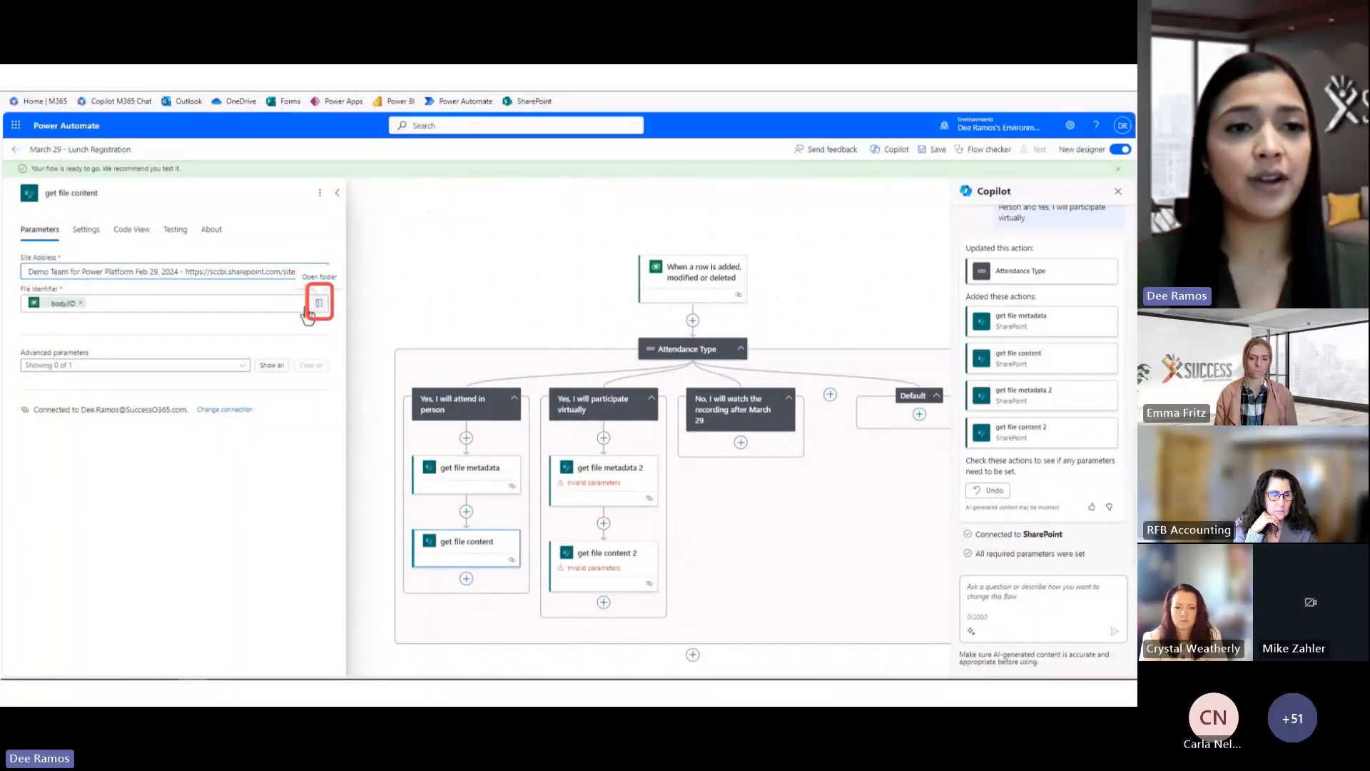
click(319, 304)
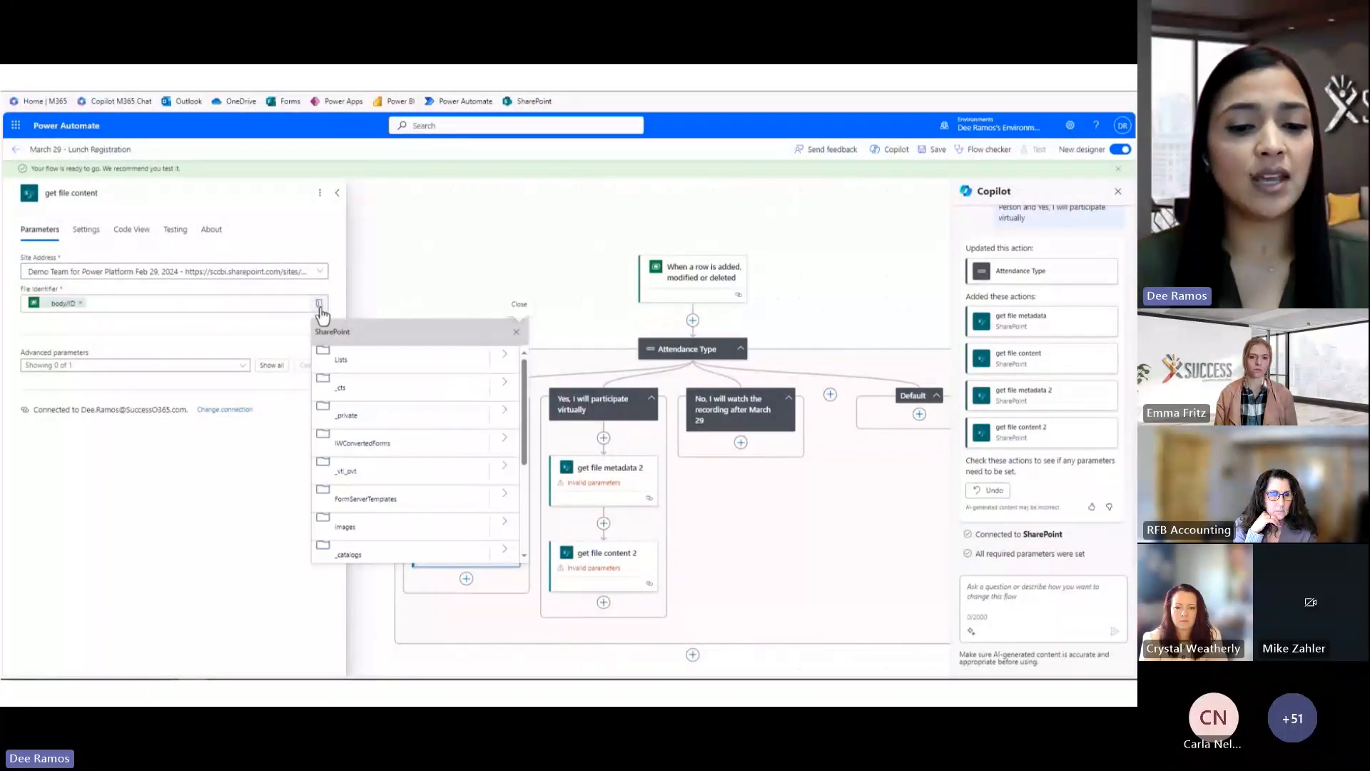
scroll(415, 486, down, 2)
scroll(415, 487, down, 2)
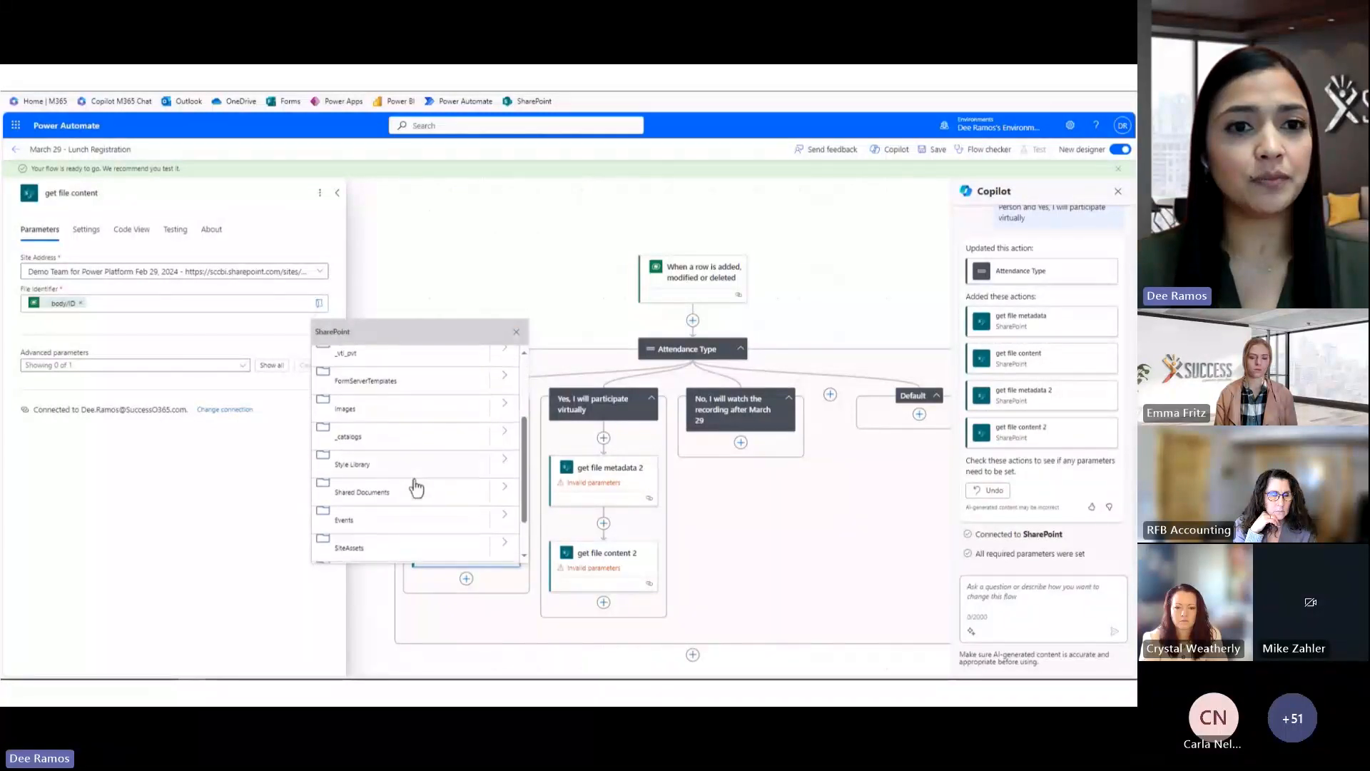
click(505, 434)
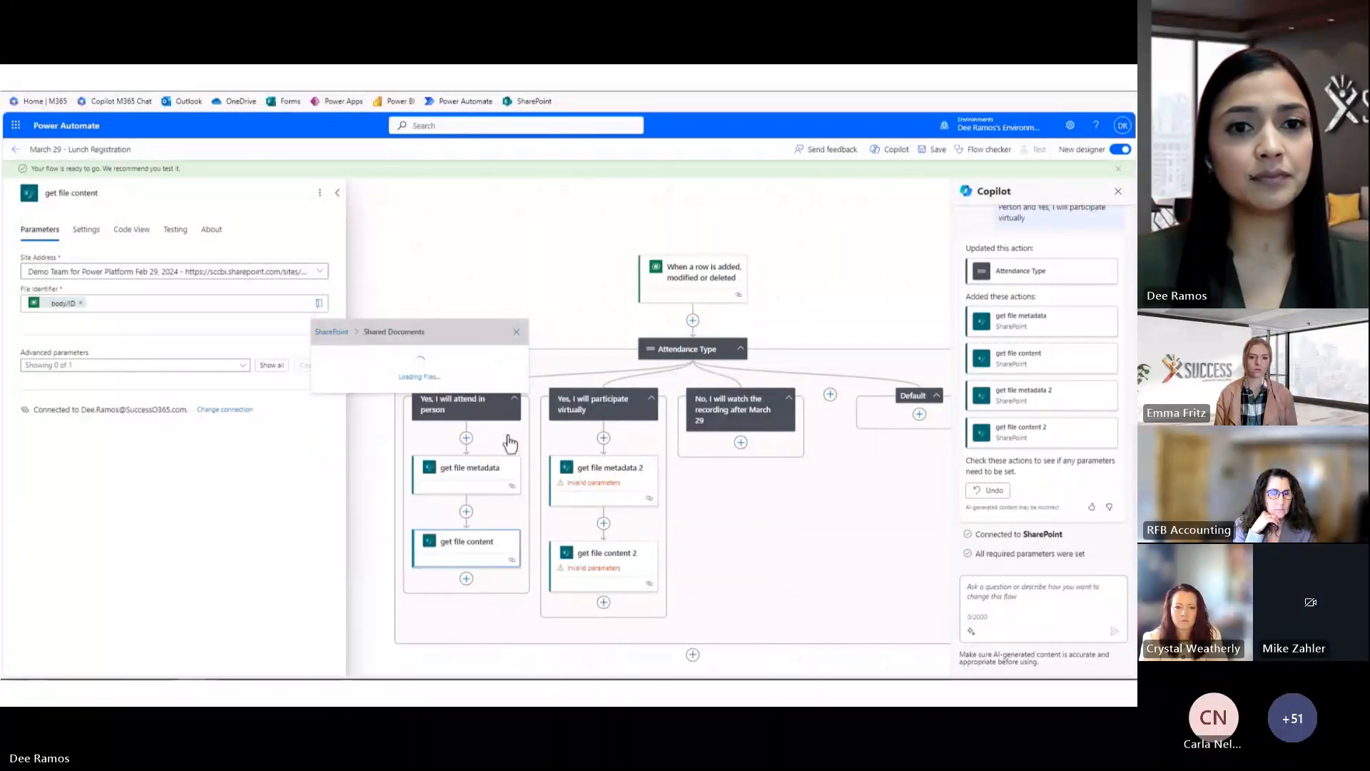
click(501, 427)
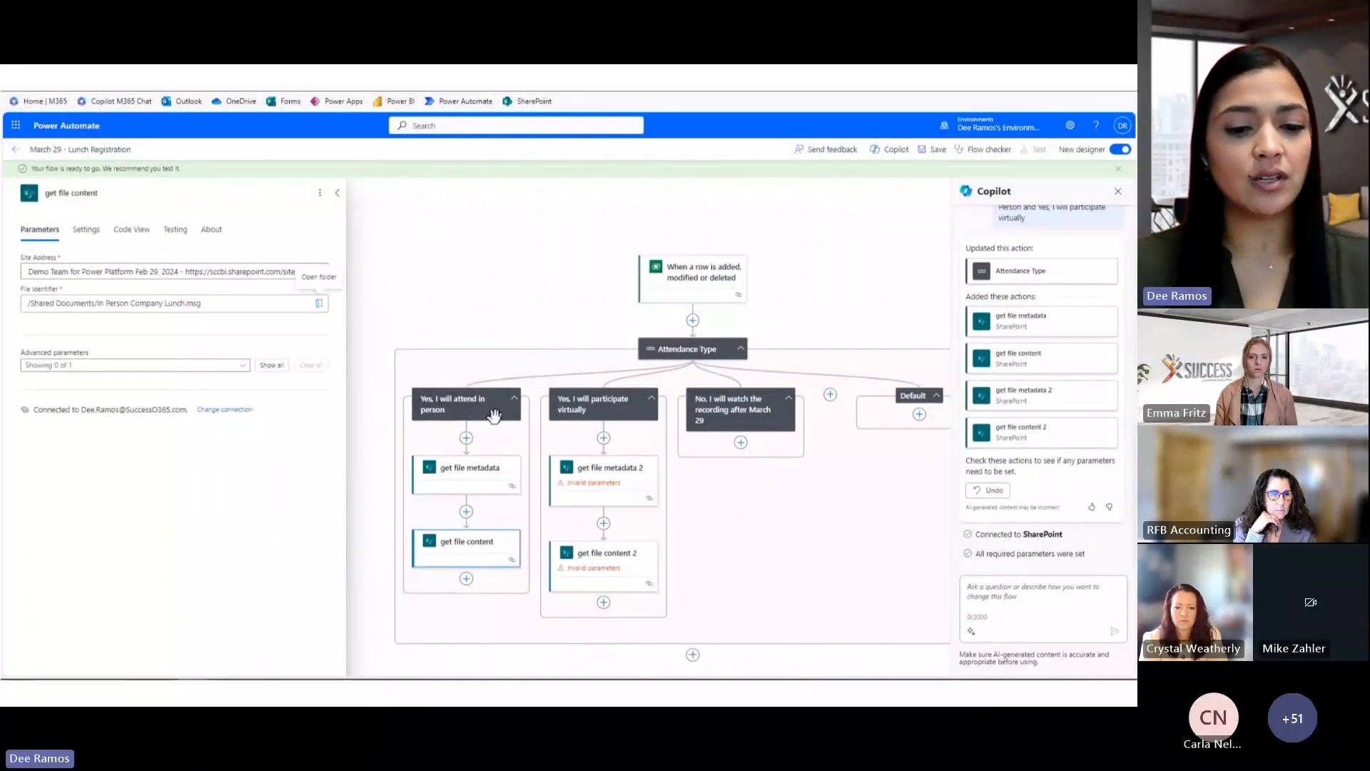
click(600, 475)
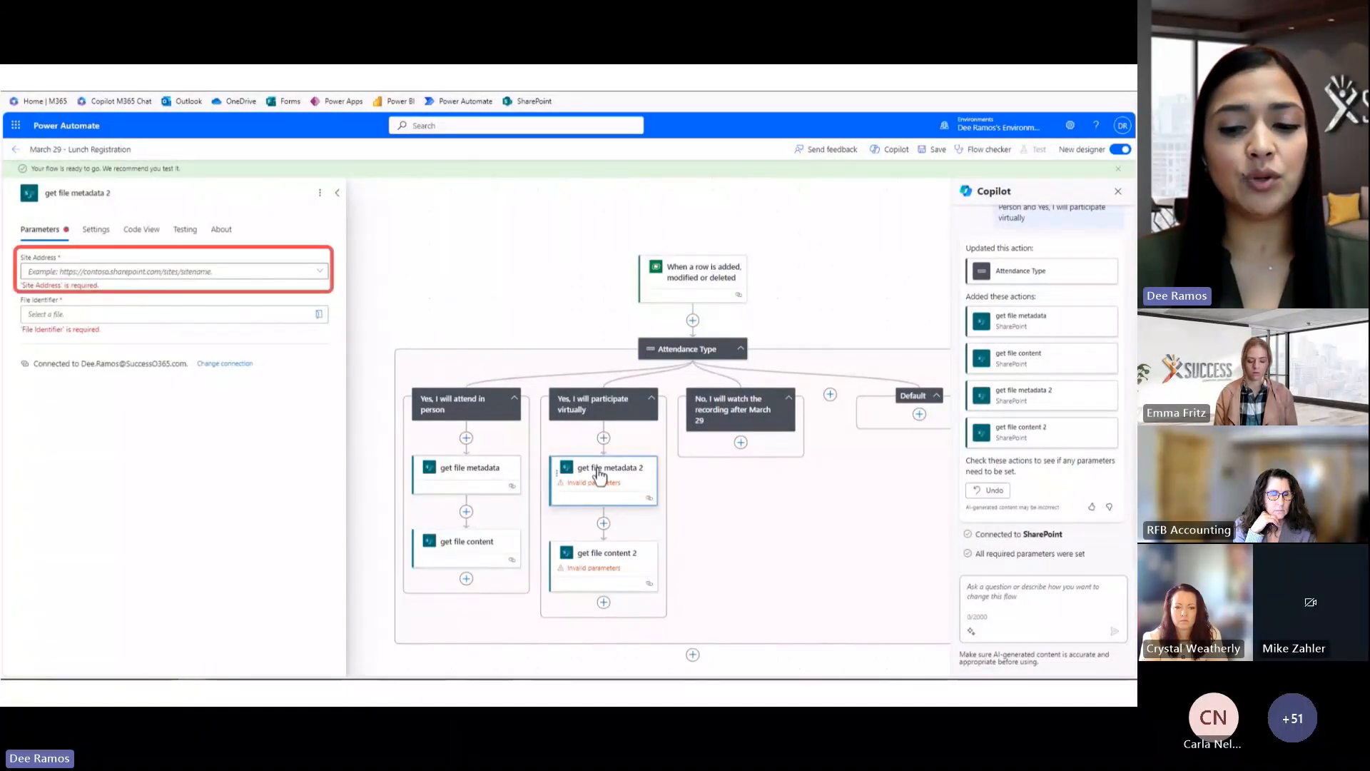
Point get file metadata 2 at Shared Documents/Virtual Company Lunch.msg on the Demo Team for Power Platform site
click(315, 272)
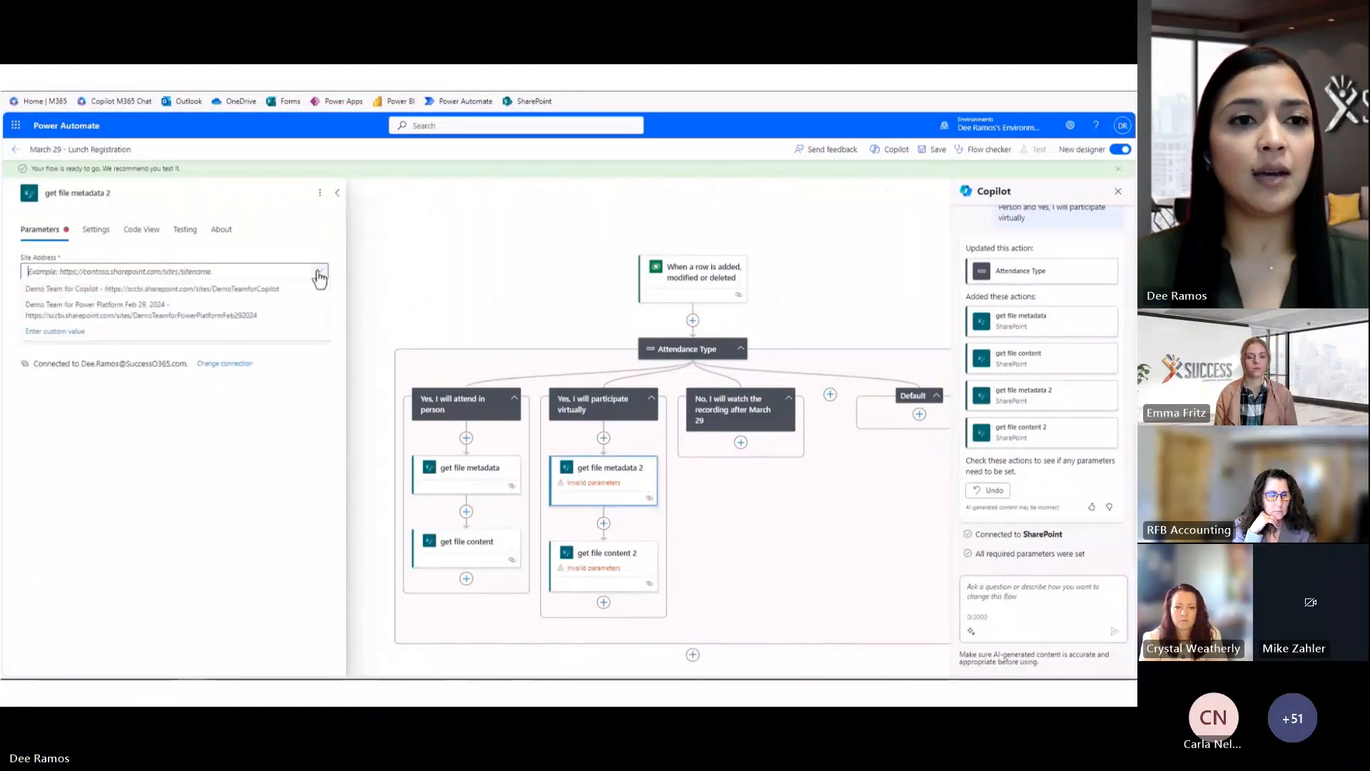
click(293, 310)
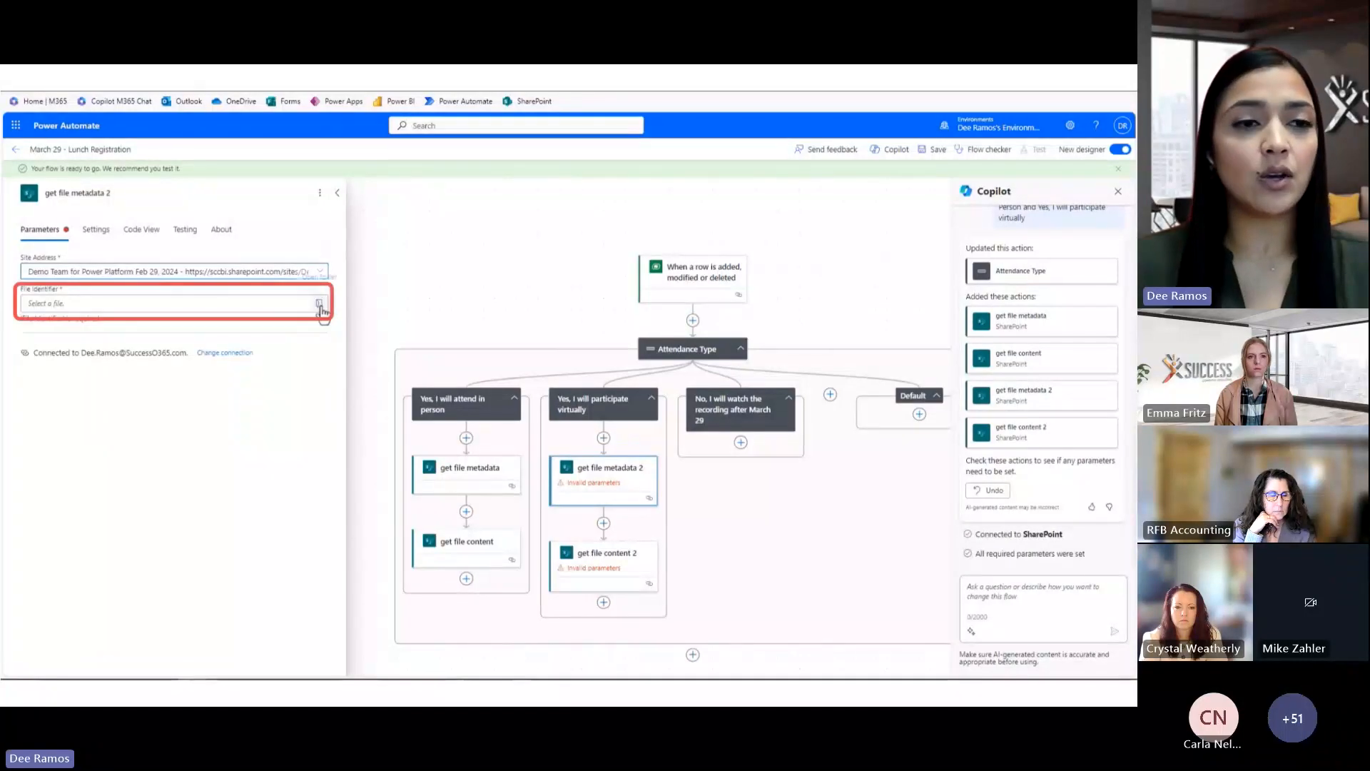
click(320, 307)
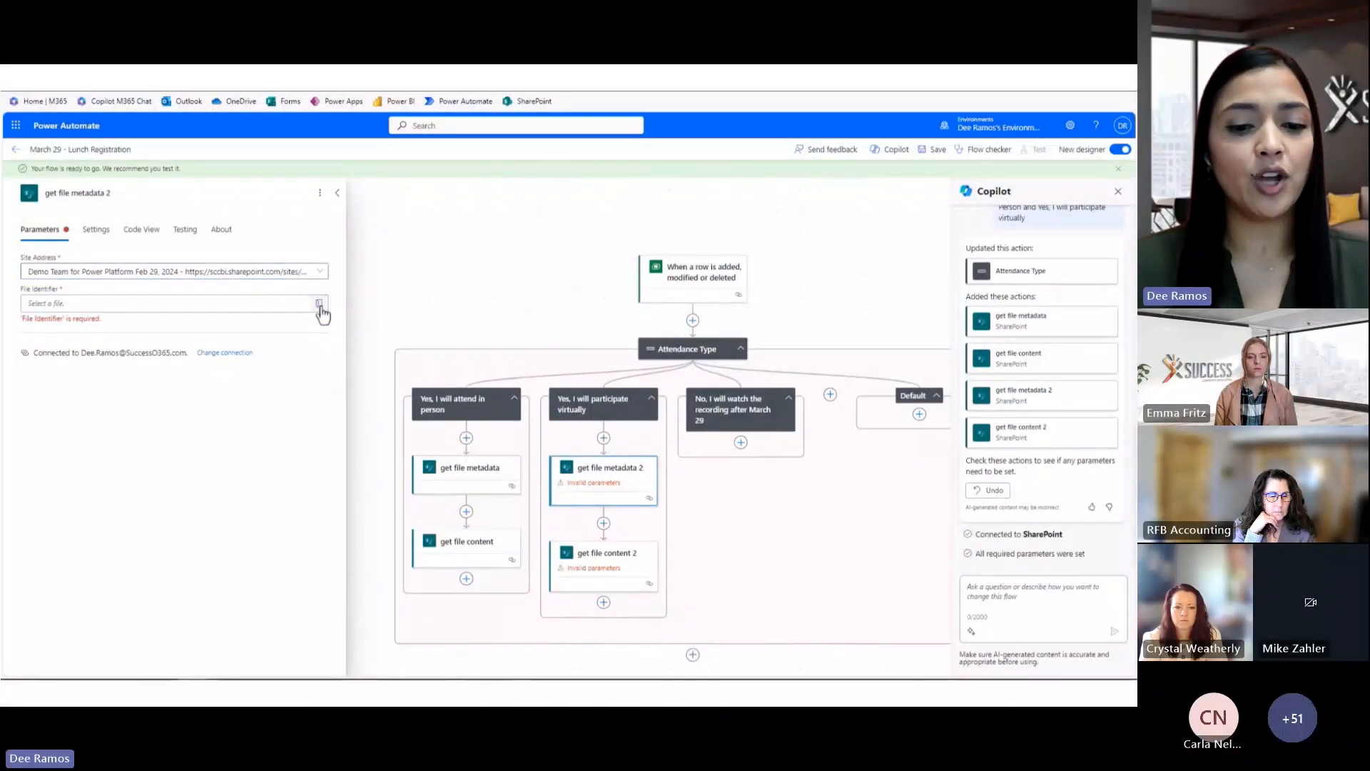
scroll(417, 471, down, 3)
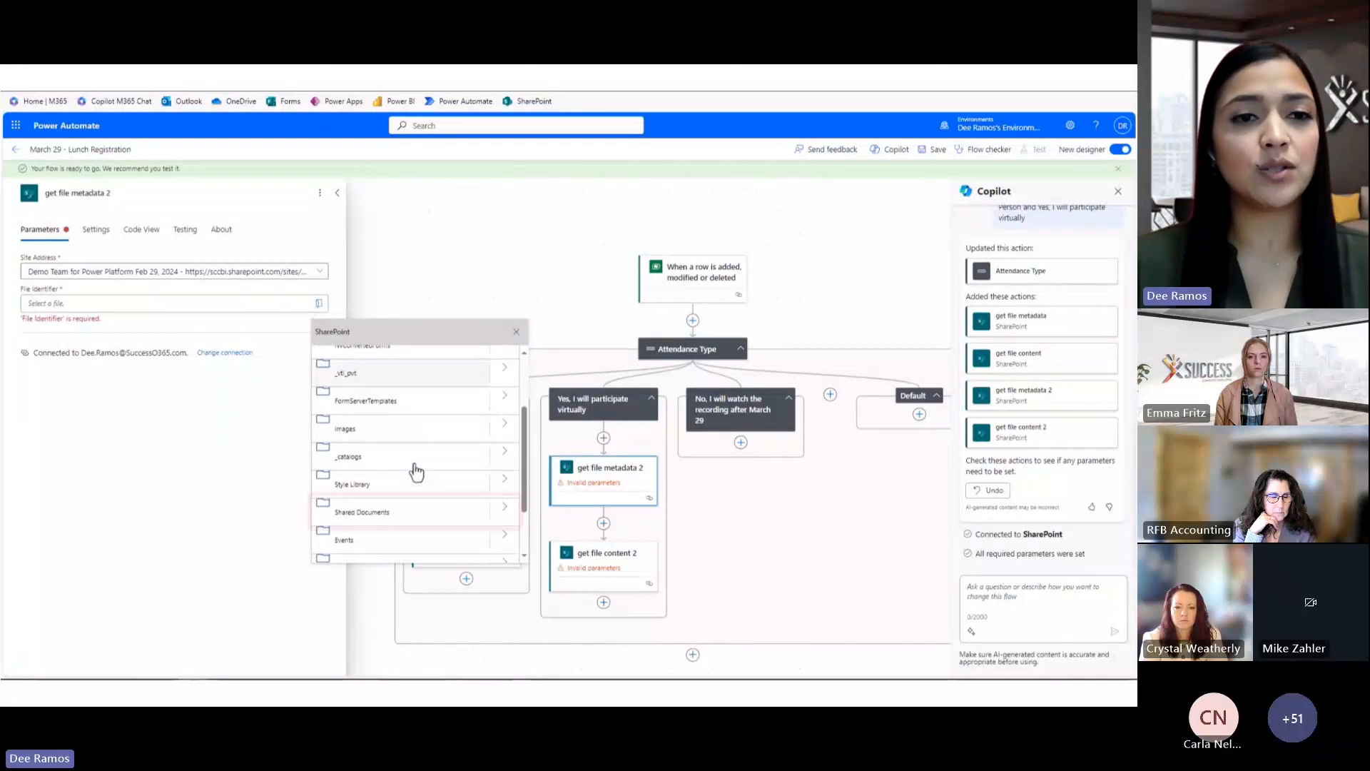
click(501, 511)
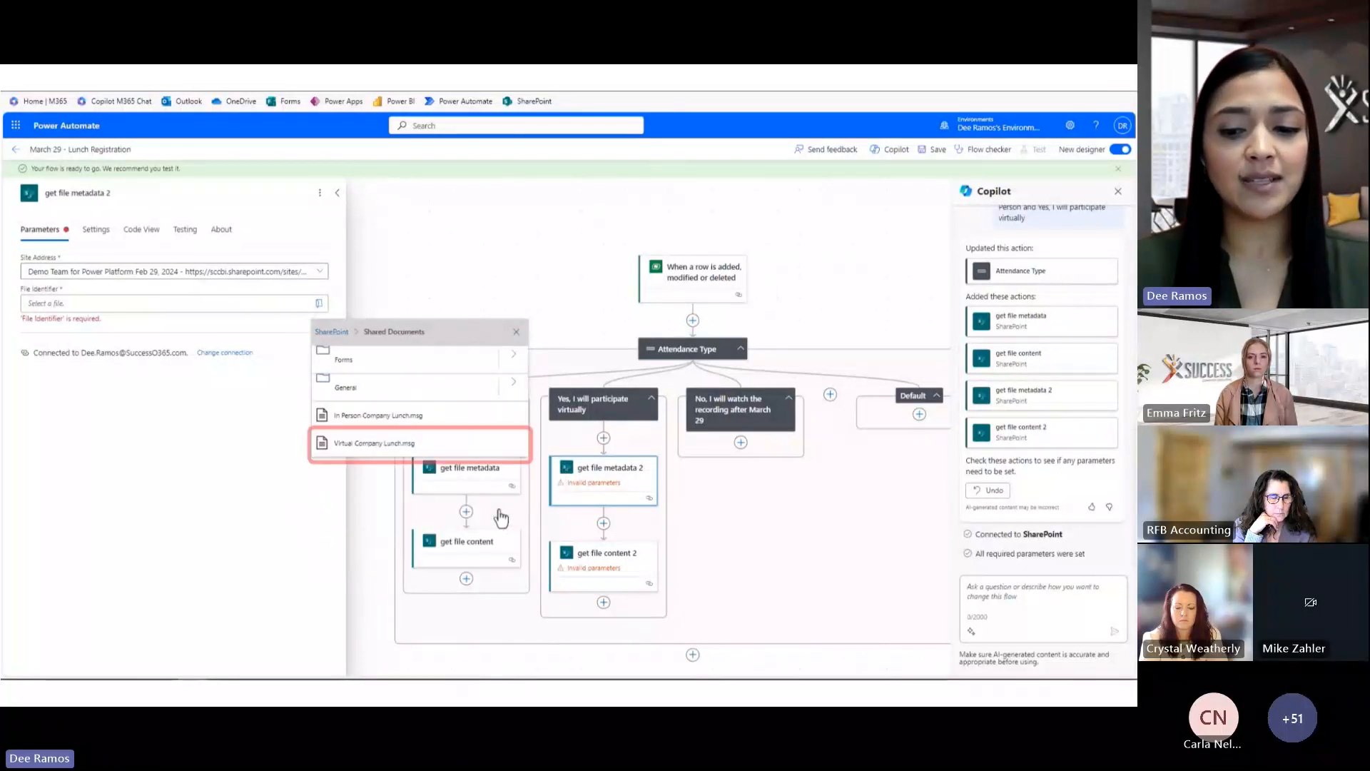
click(444, 448)
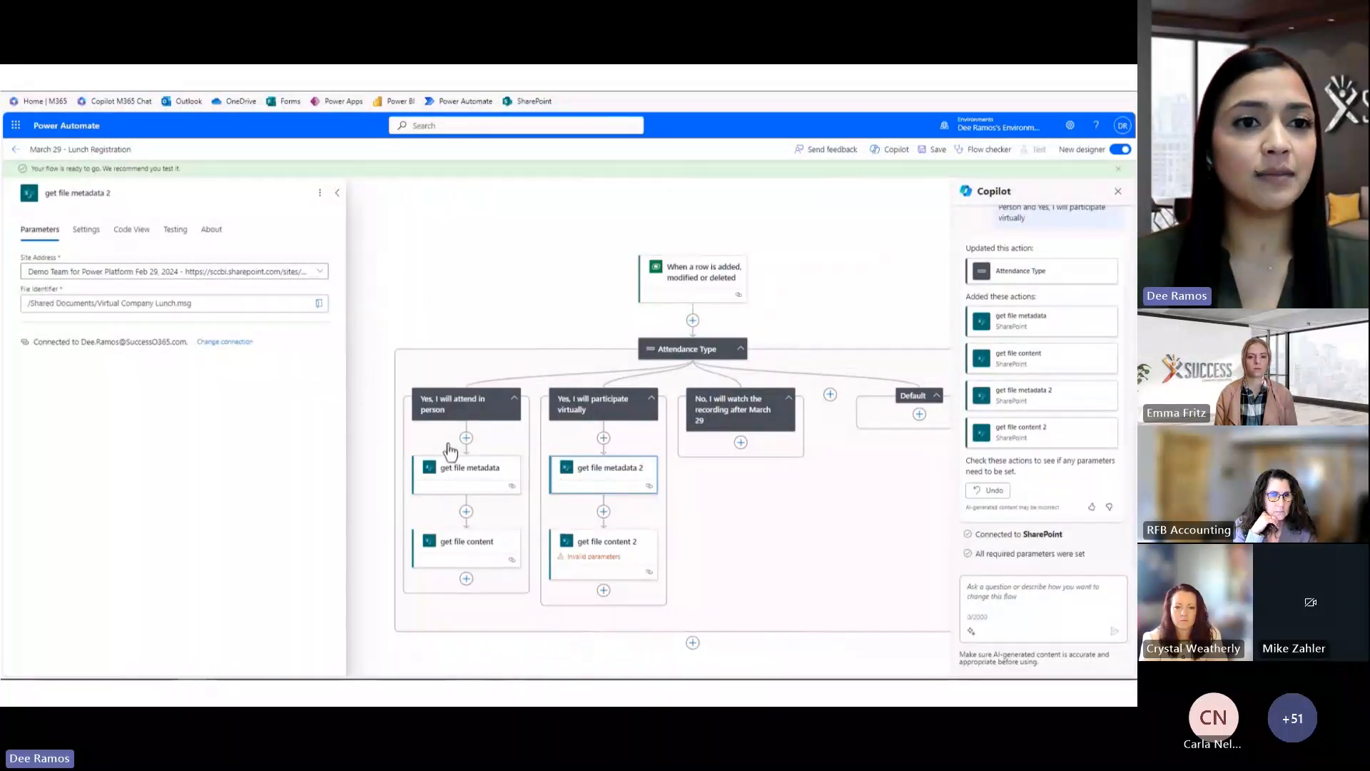
Point get file content 2 at the same Virtual Company Lunch.msg file and save the flow
click(602, 548)
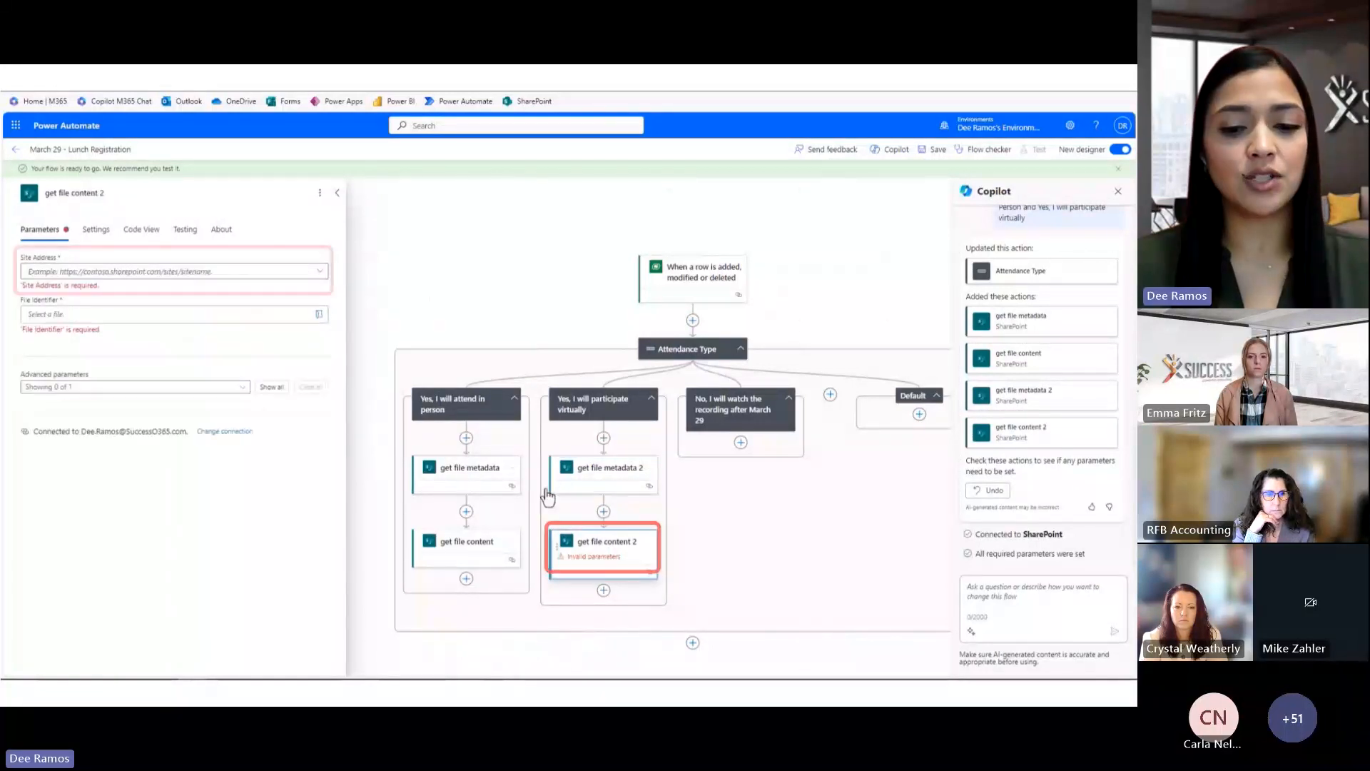
click(321, 272)
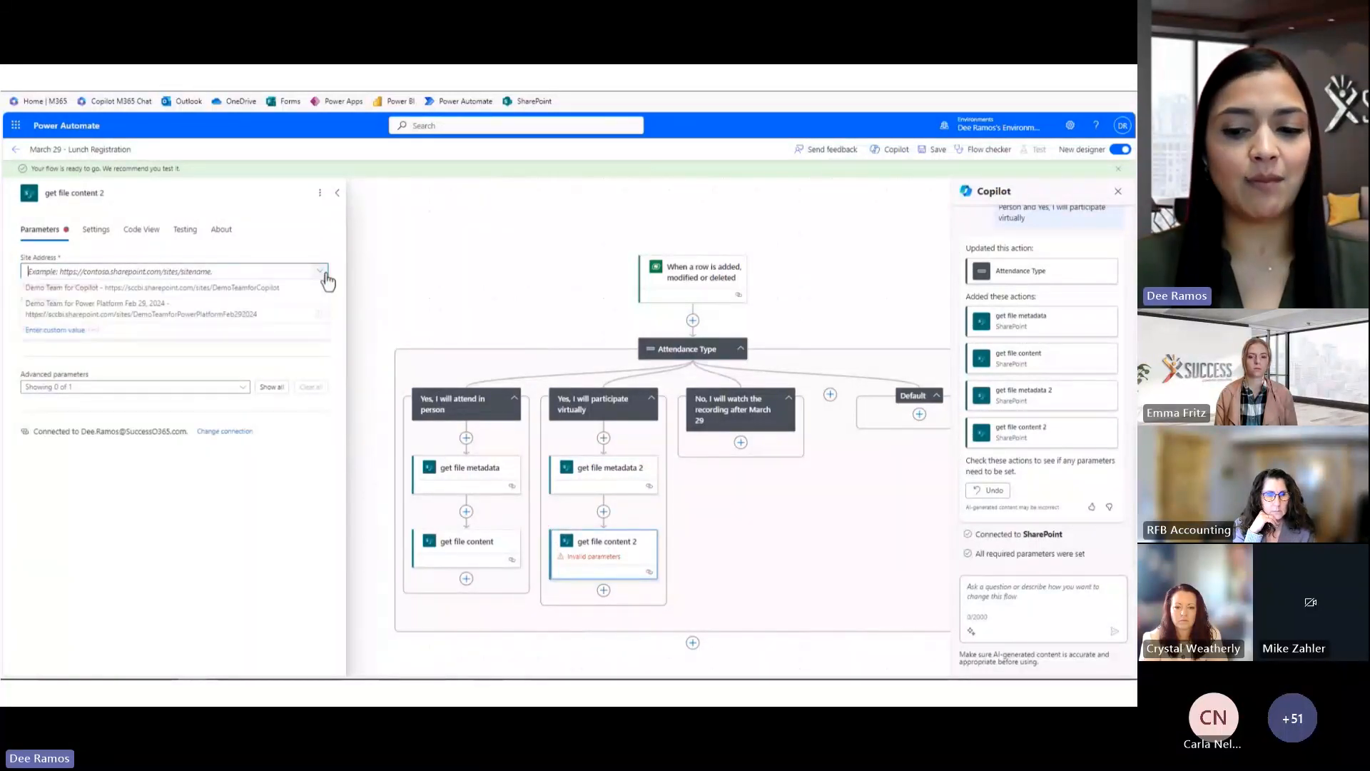
click(294, 319)
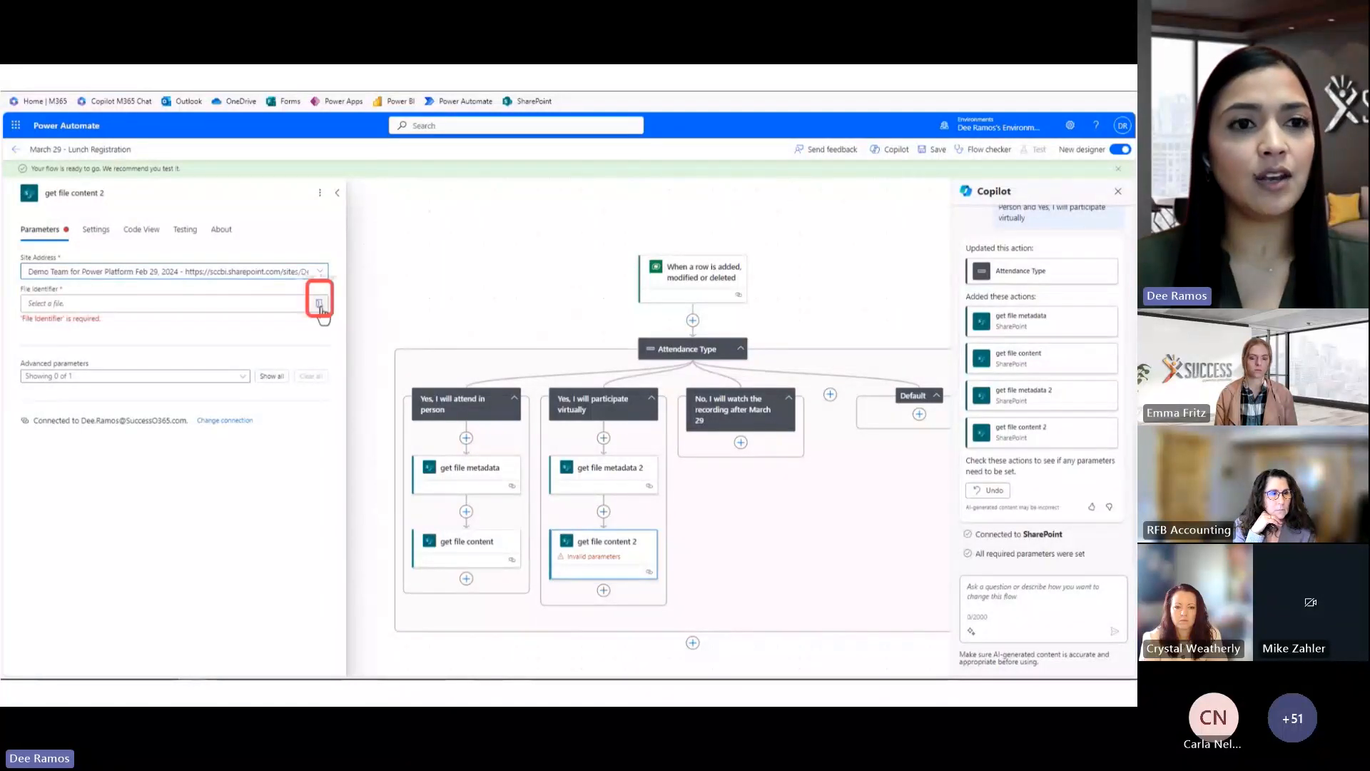
click(319, 303)
scroll(394, 523, down, 3)
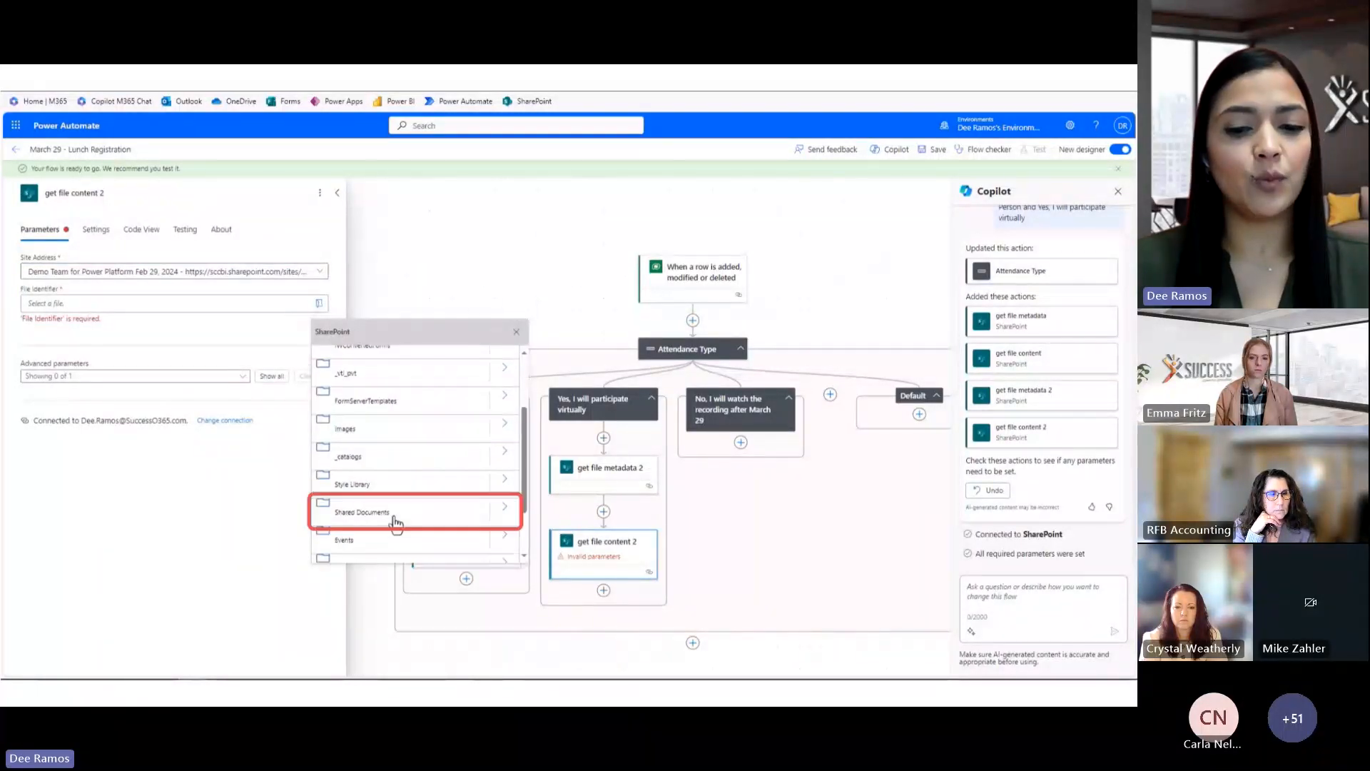
click(505, 507)
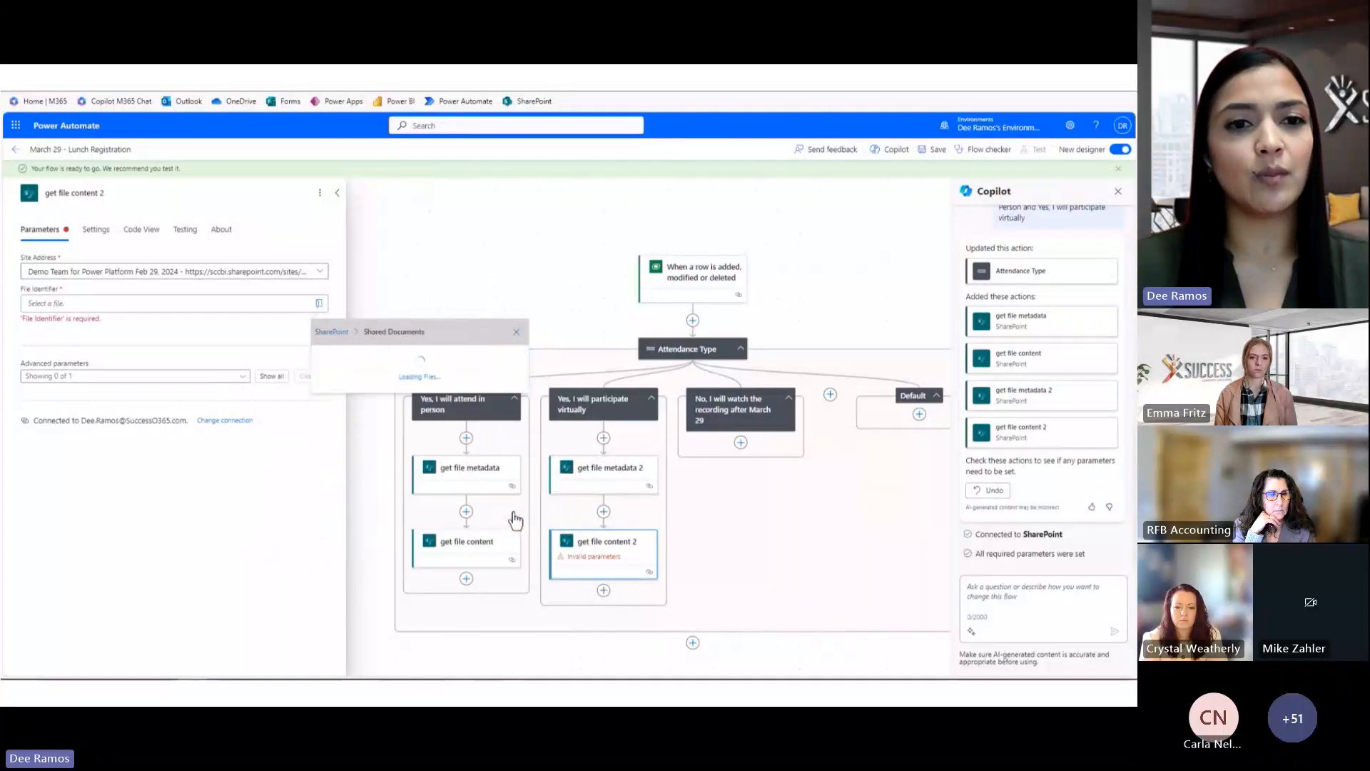
click(483, 446)
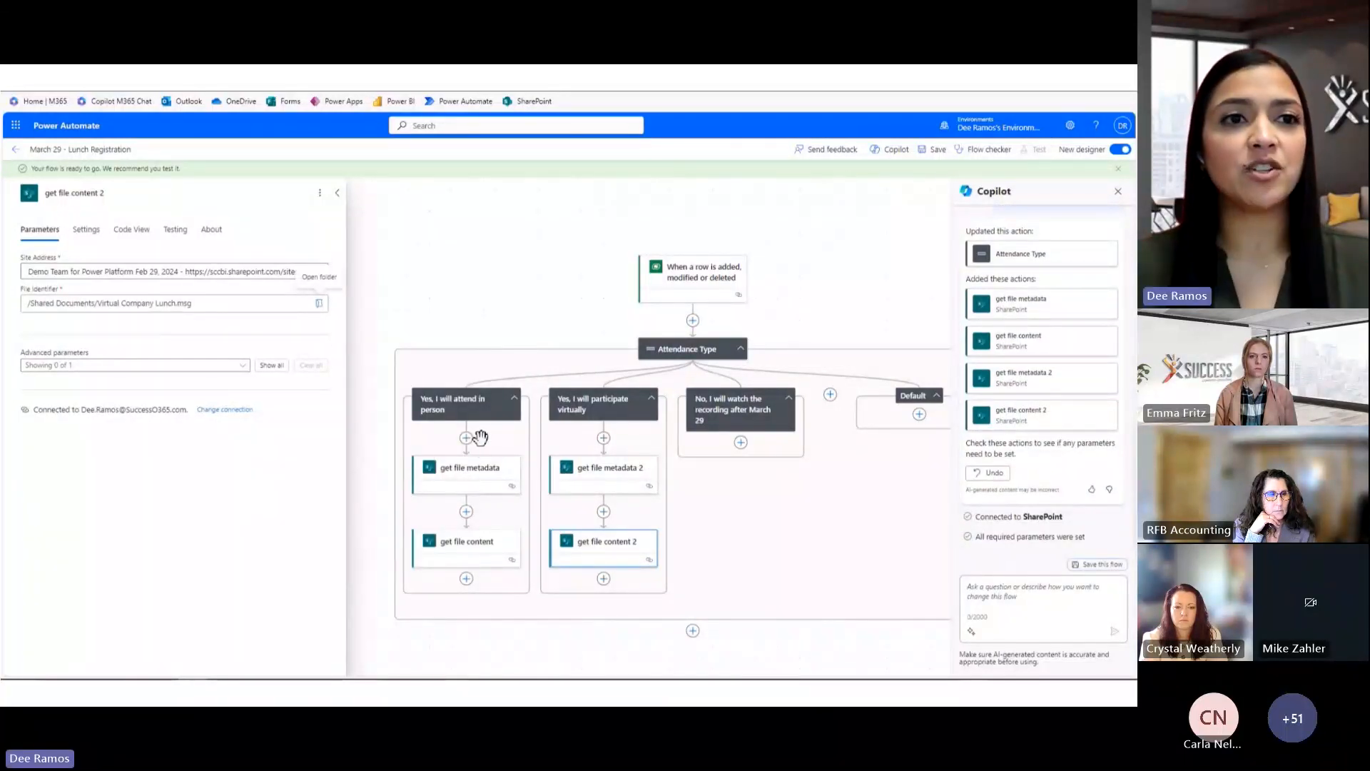
click(934, 150)
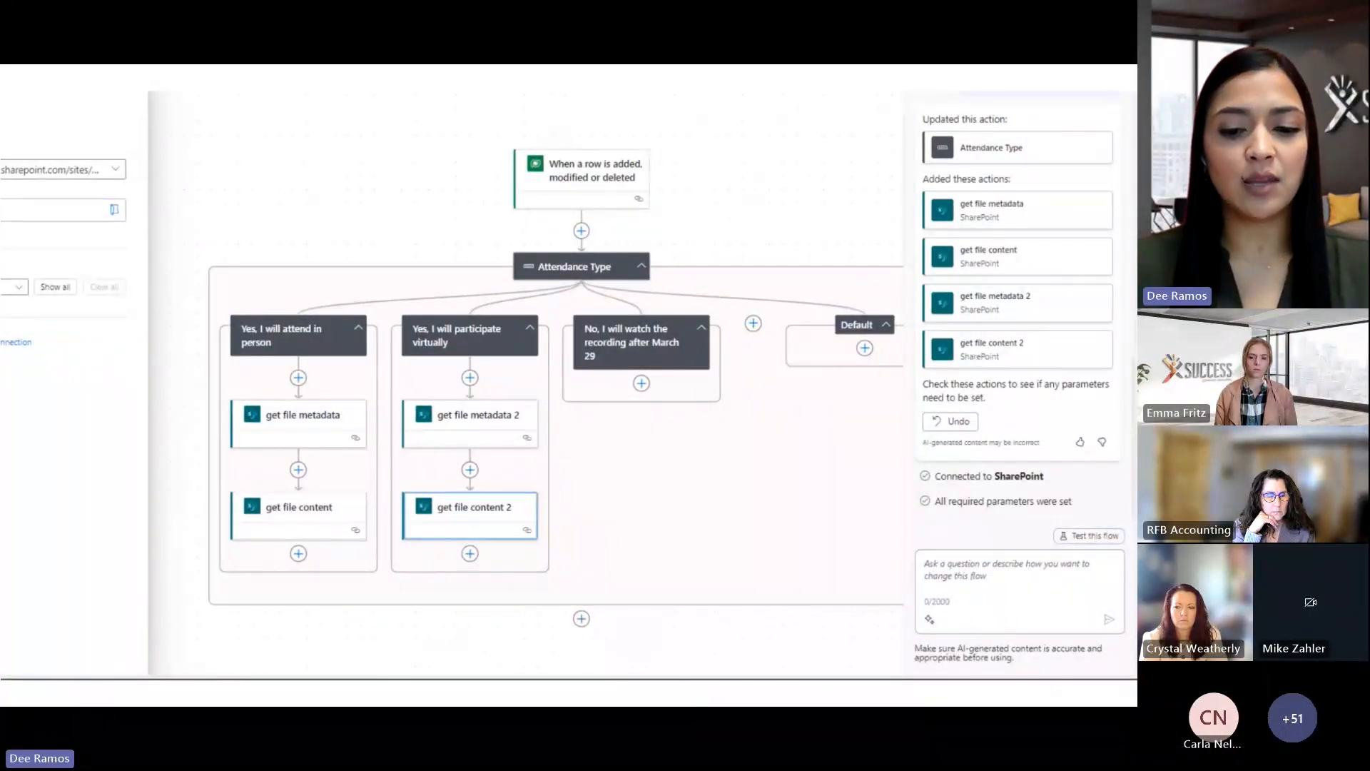
Submit a Copilot request to append a send an email action to each Attendance Type case
text(Add a send email after Get file content, Get file content 2 and No, I will watch the recording after March 29th)
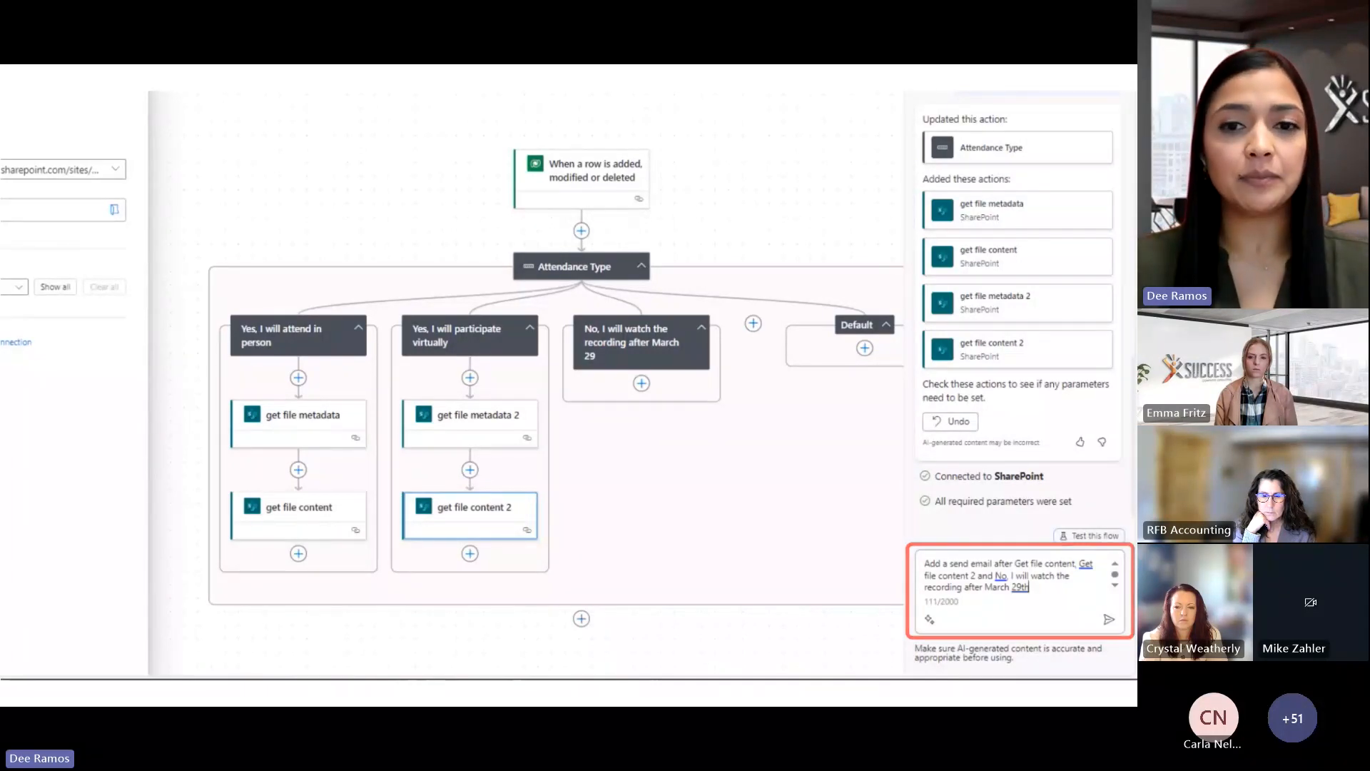
key(Return)
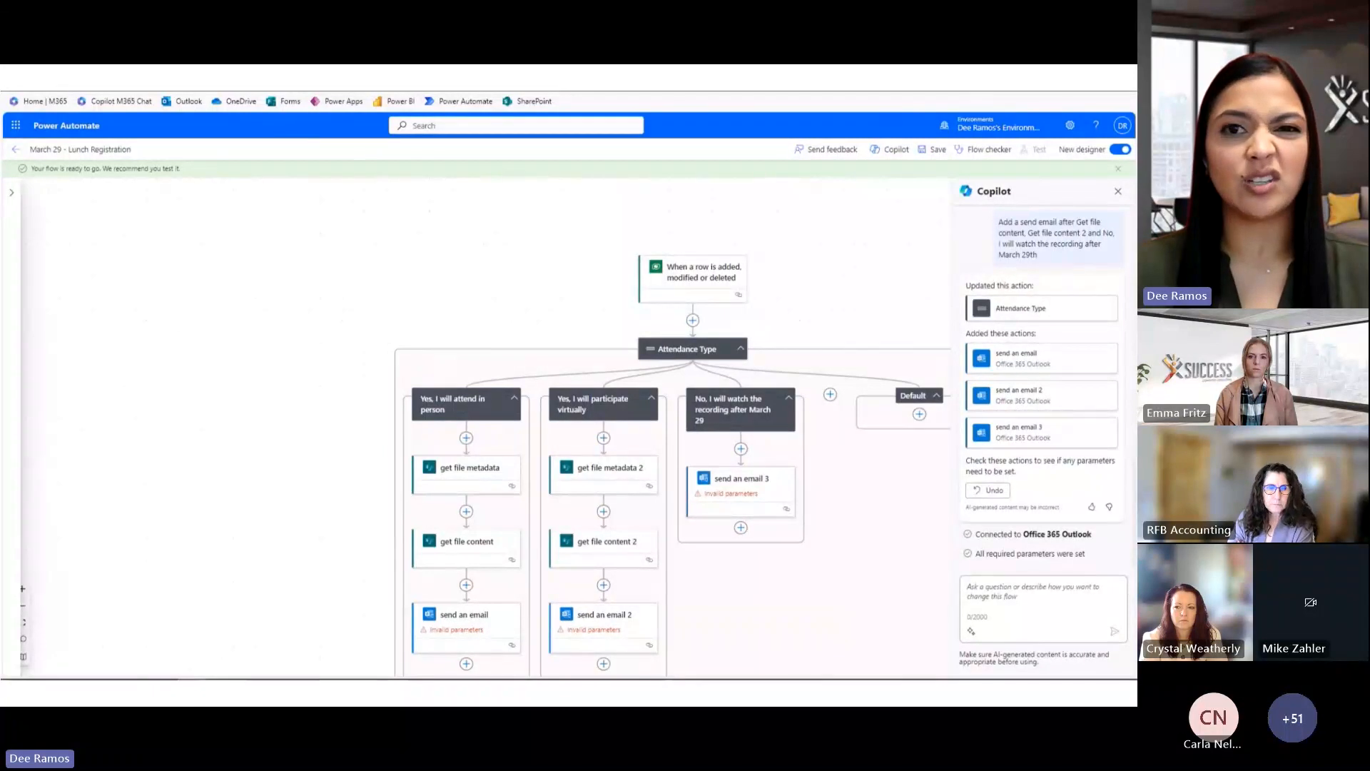
Close the Copilot pane and bring up the in-person send an email action's Parameters panel
click(1118, 190)
drag(795, 300, 911, 156)
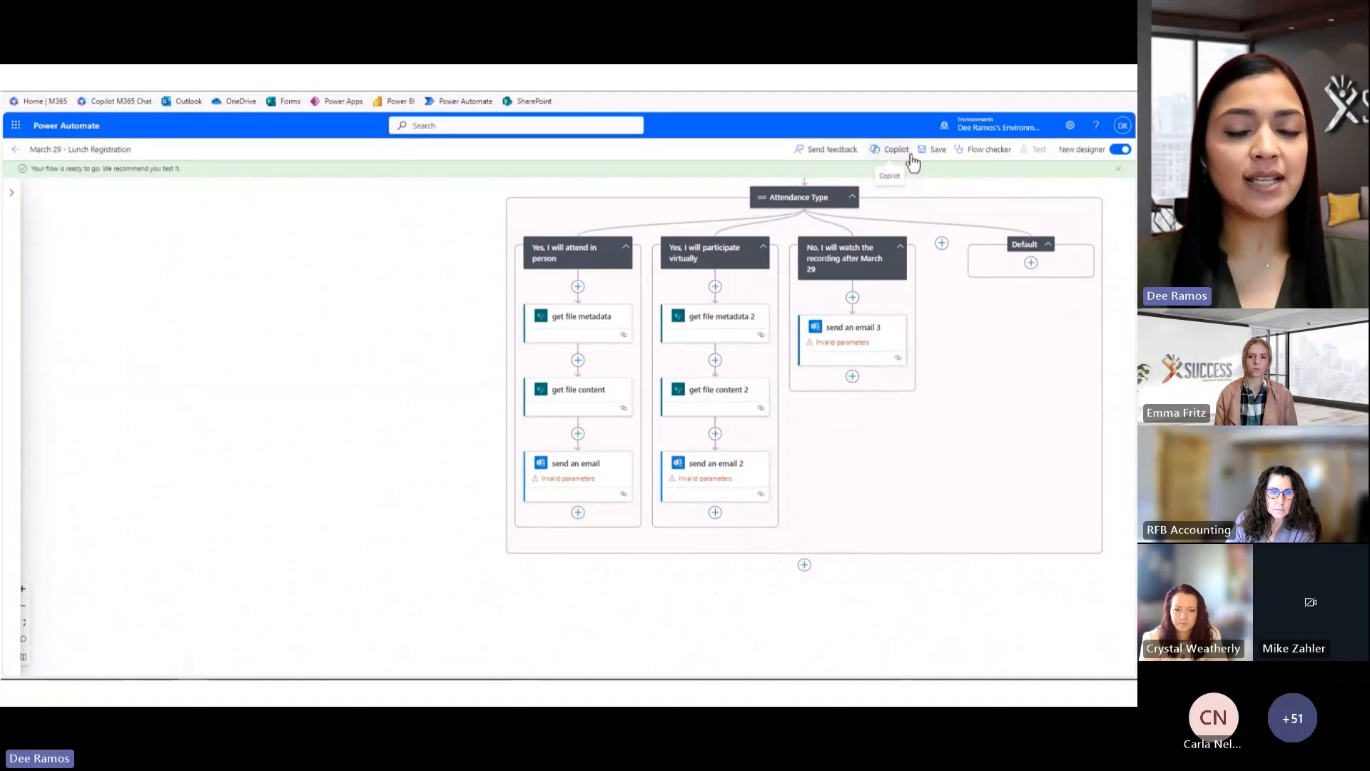
click(586, 473)
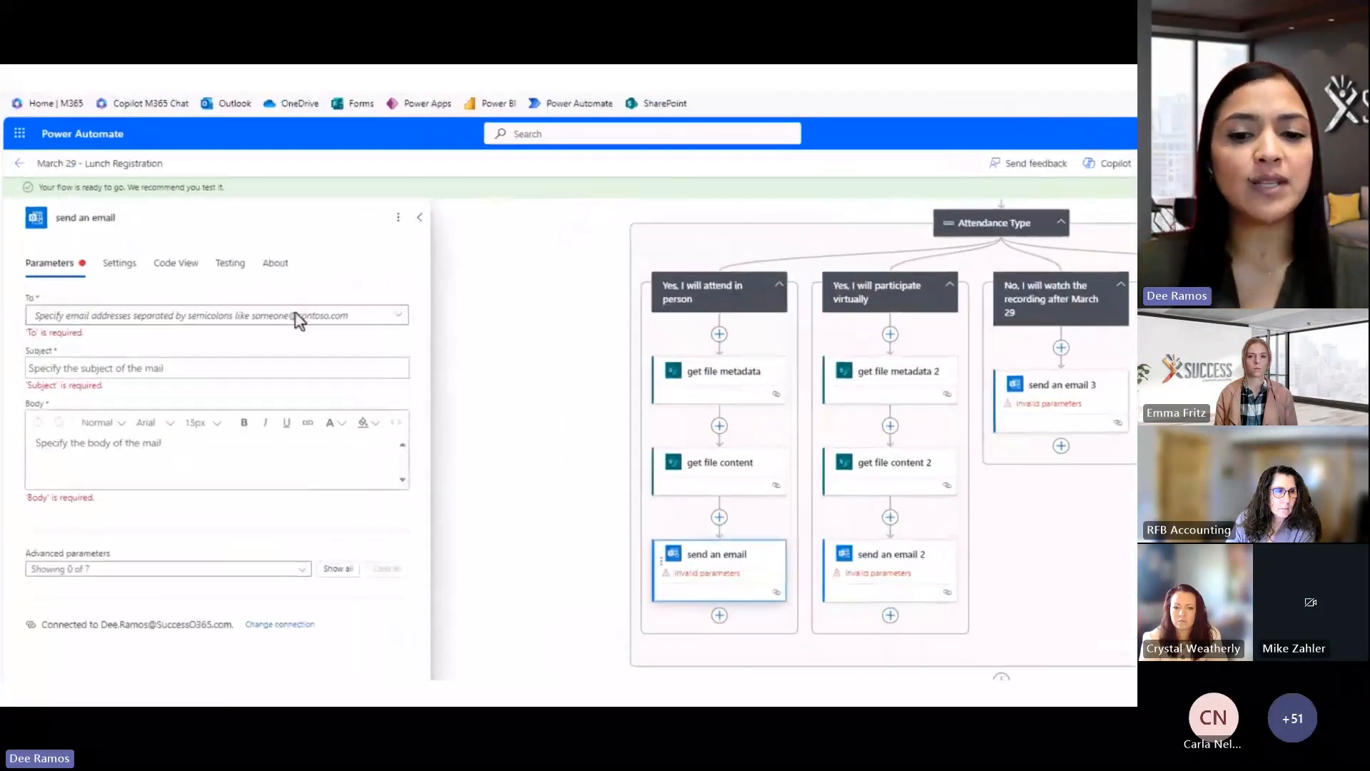
Set the in-person email's To to Attendee Email and paste in its March 29 subject and thank-you body
click(298, 316)
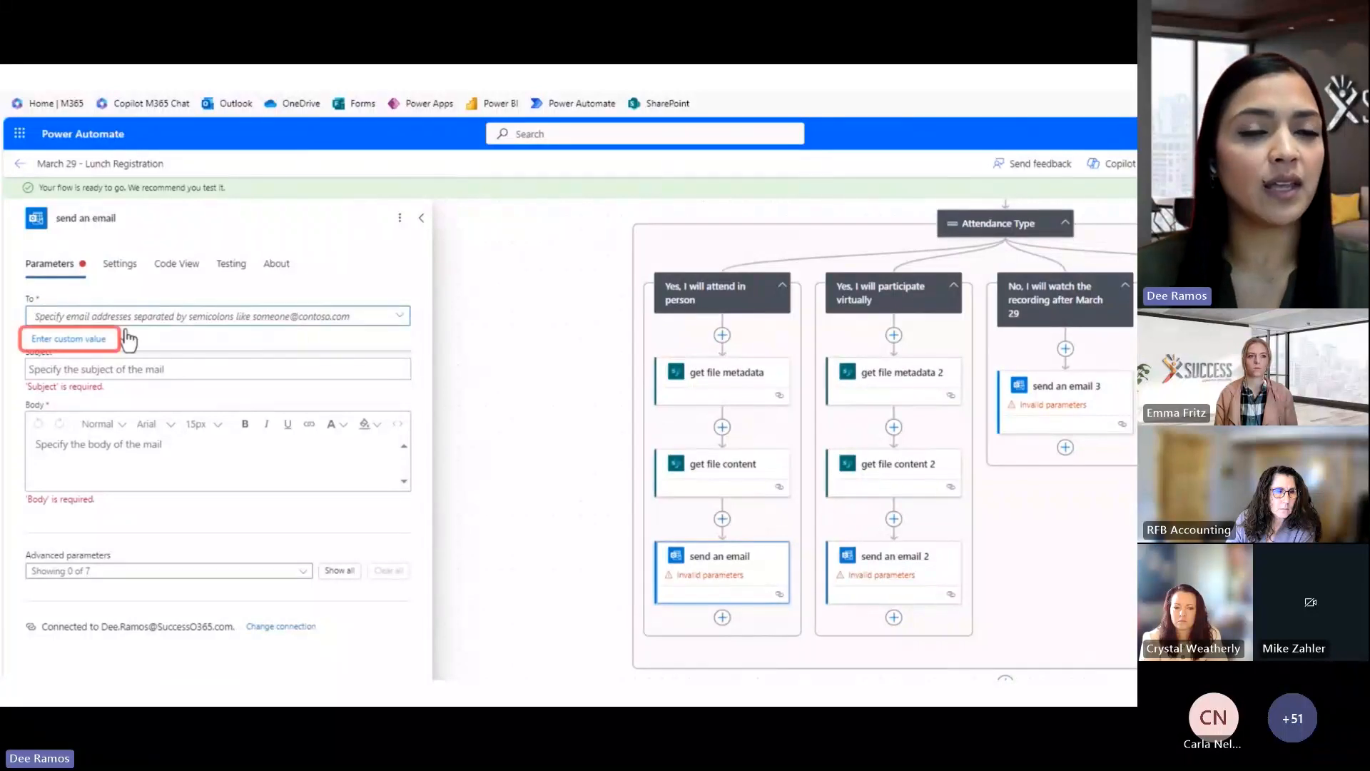
click(41, 340)
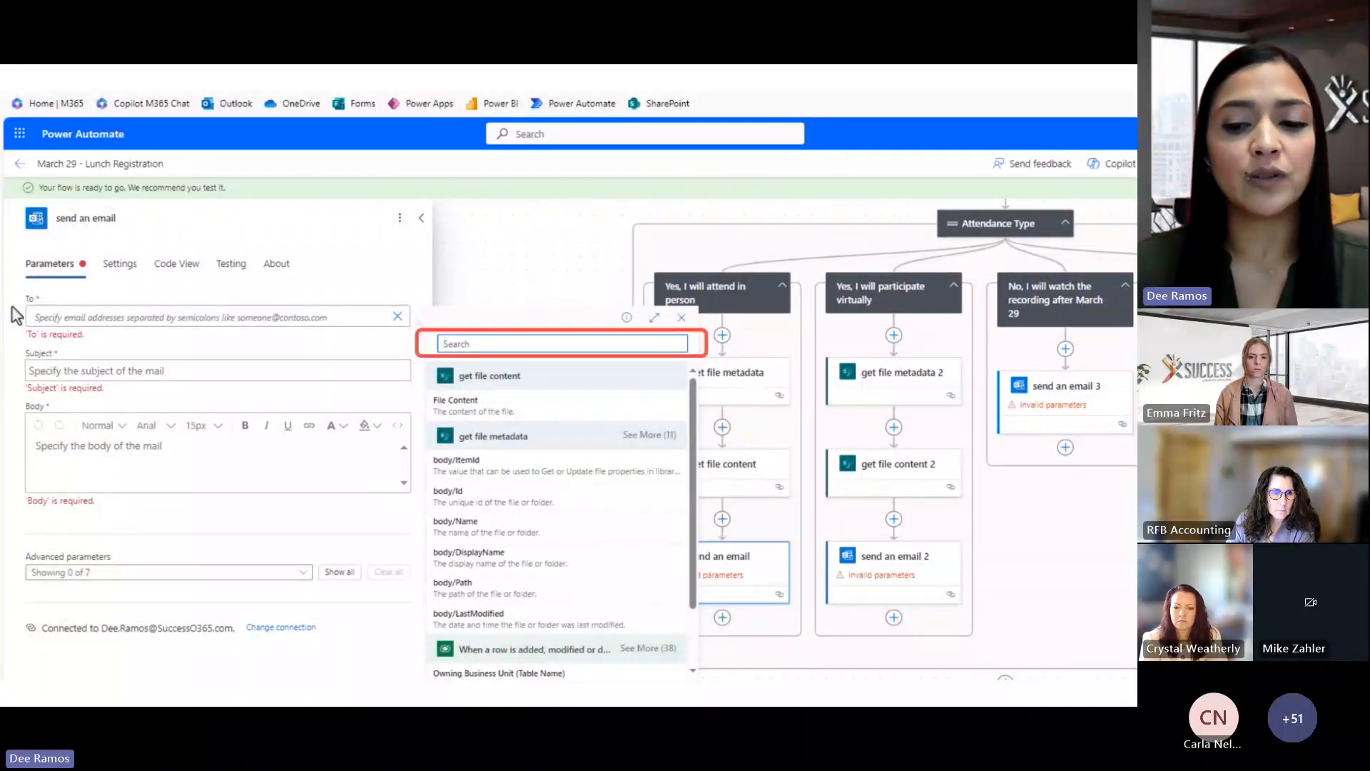
text(email)
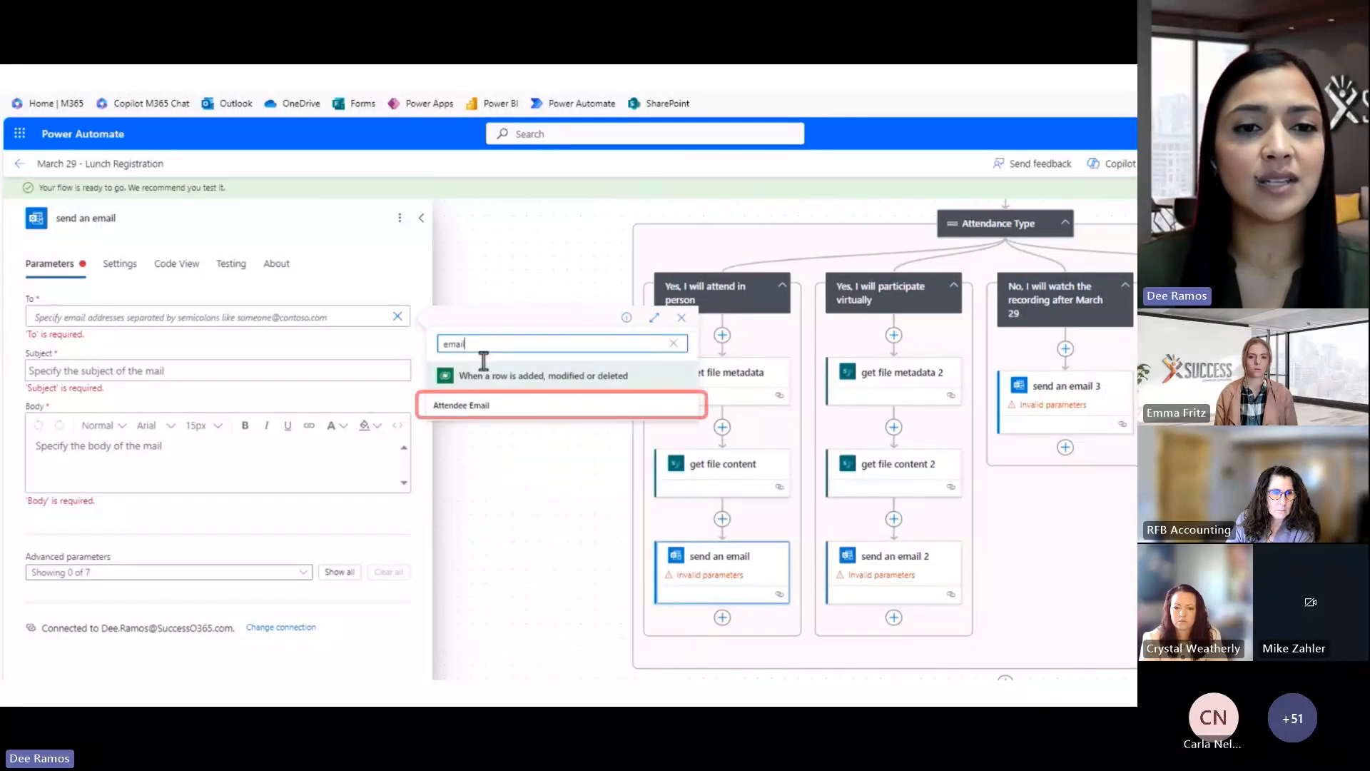
click(497, 406)
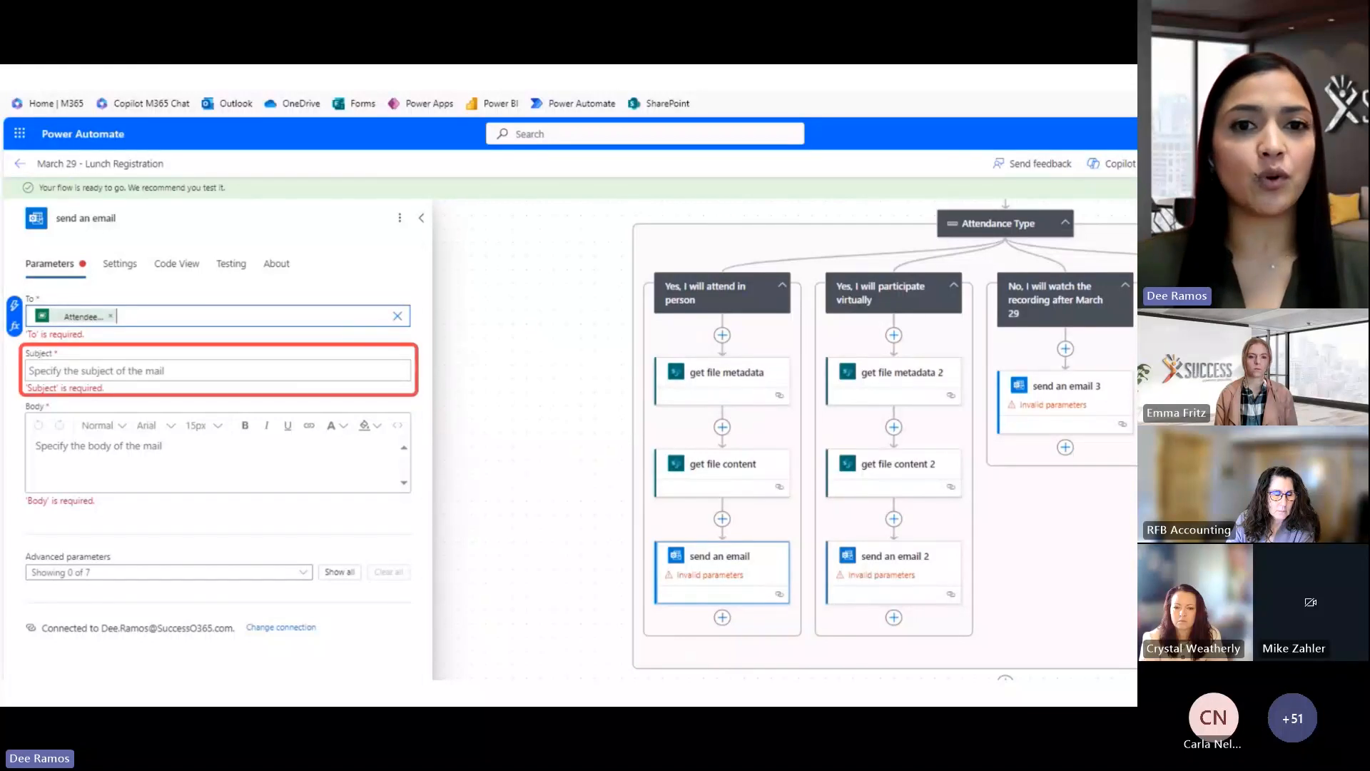
click(358, 371)
text(We are excited to see you In Person on March 29!)
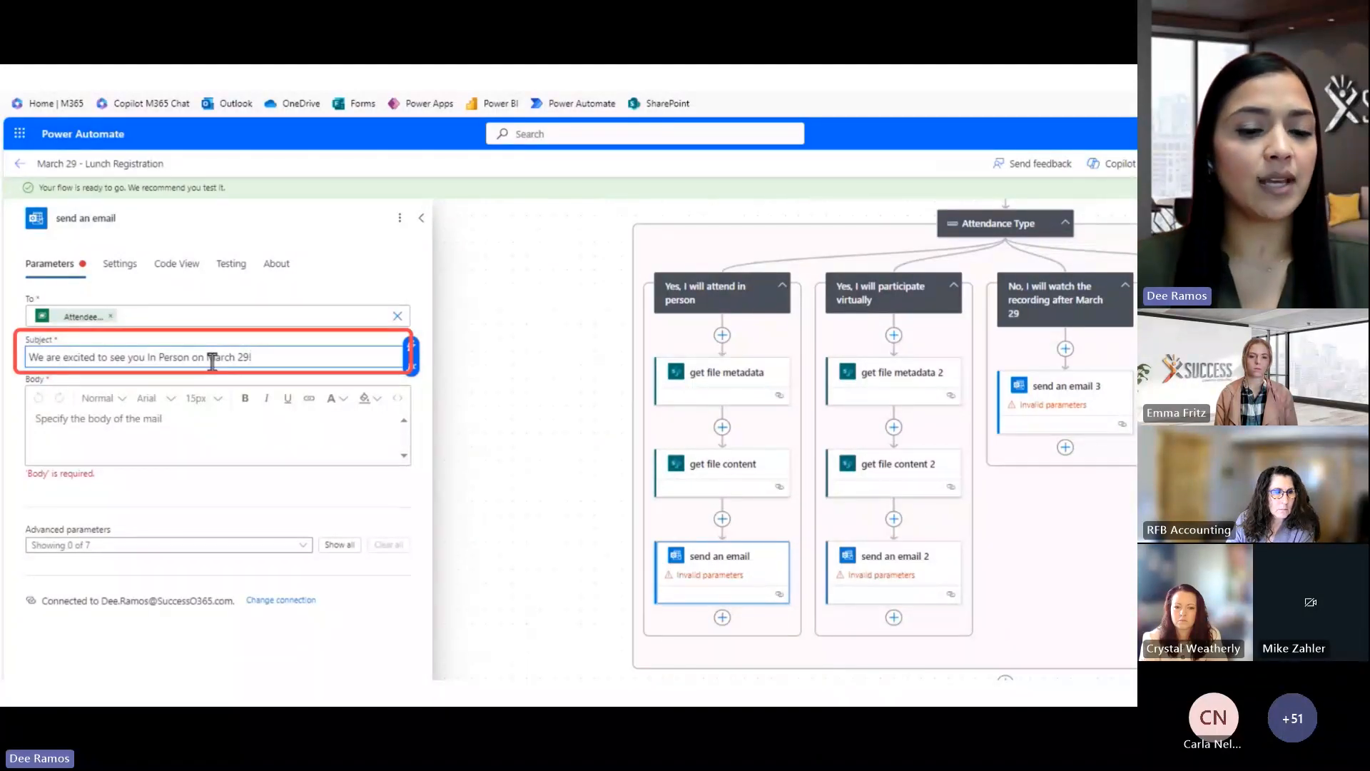
key(Tab)
text(Hi [Recipient], Thank you for confirming your attendance on March 29! I'm excited to see you in person. You've selected the [chosen lunch option] for our gathering. Attached is the calendar invite with all the details. Looking forward to a productive and enjoyable time together! See you then!)
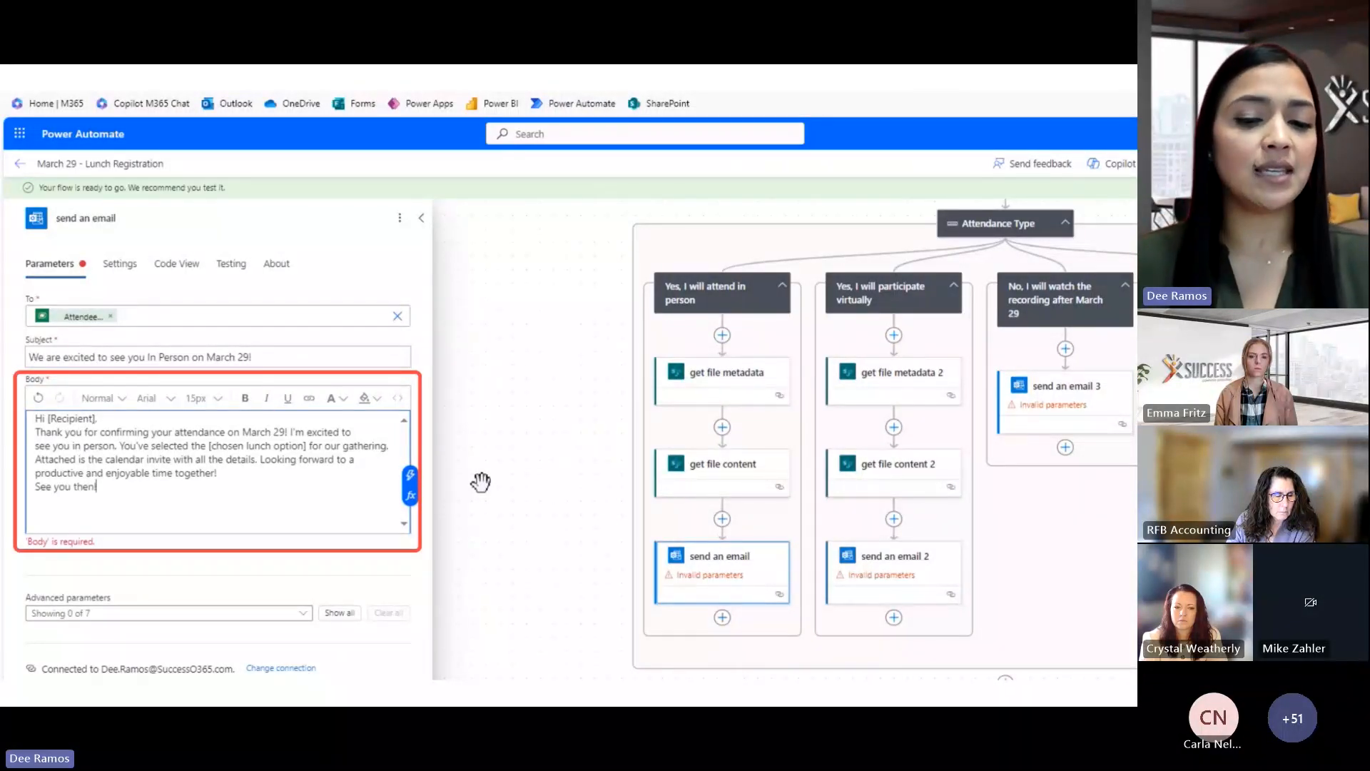
Replace the [Recipient] placeholder in the greeting with the Attendee Full Name token
click(92, 420)
key(BackSpace)
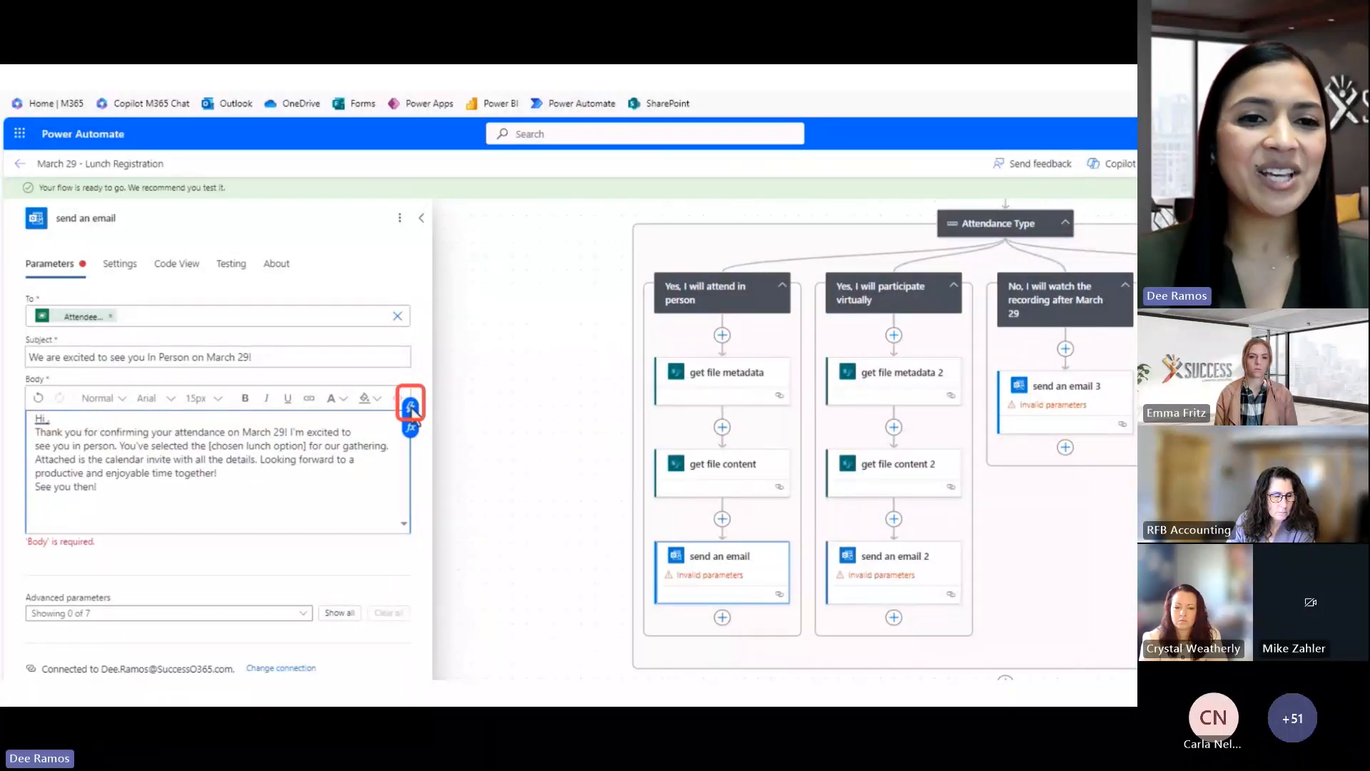
click(412, 408)
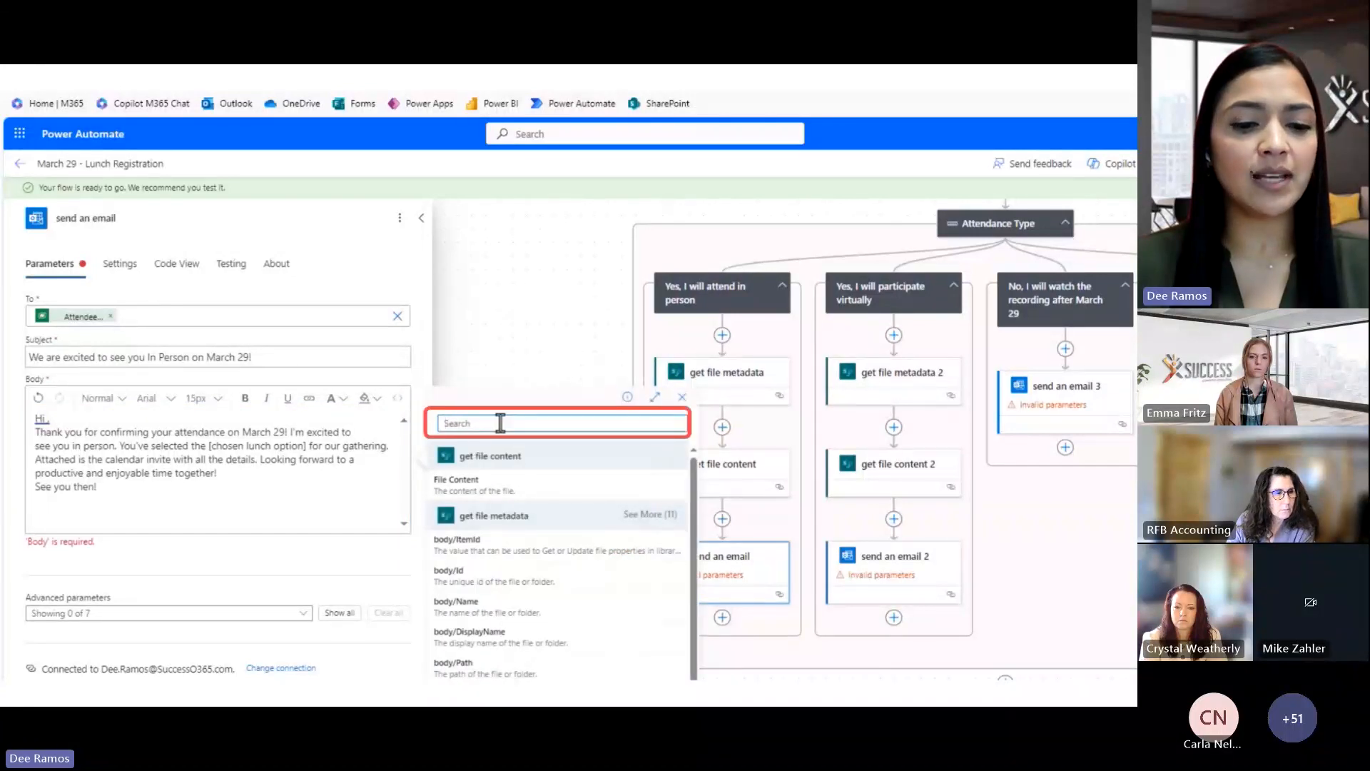
text(ful)
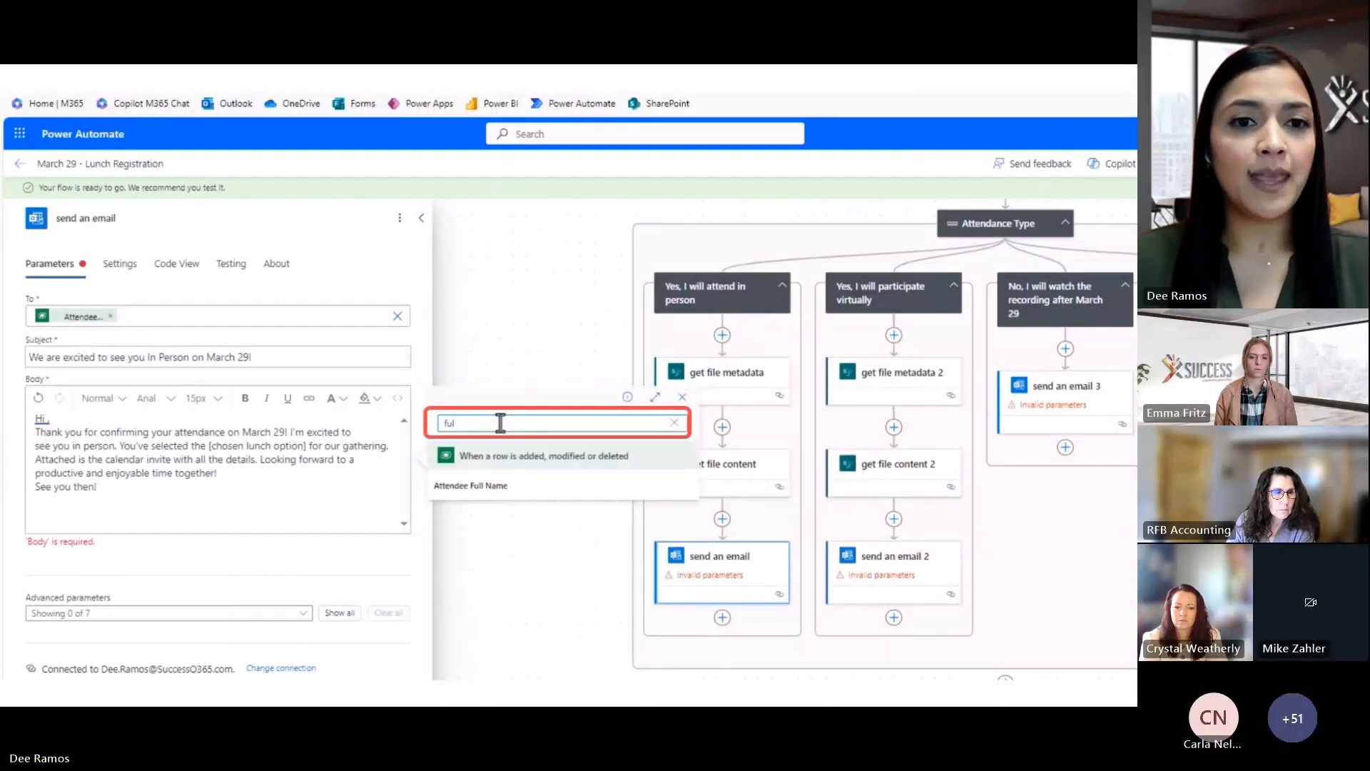
click(514, 485)
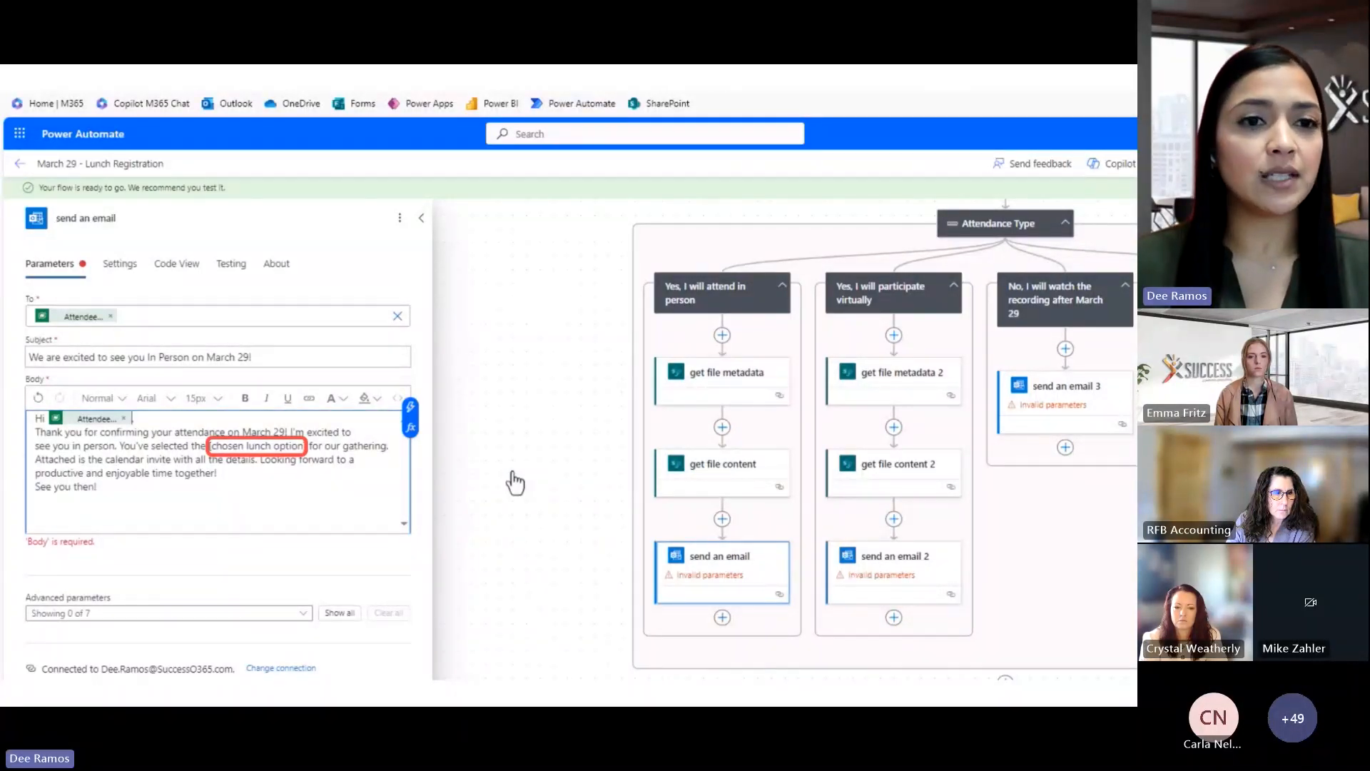
Replace the chosen-lunch placeholder with the attendee's Lunch Order token
drag(211, 446, 304, 447)
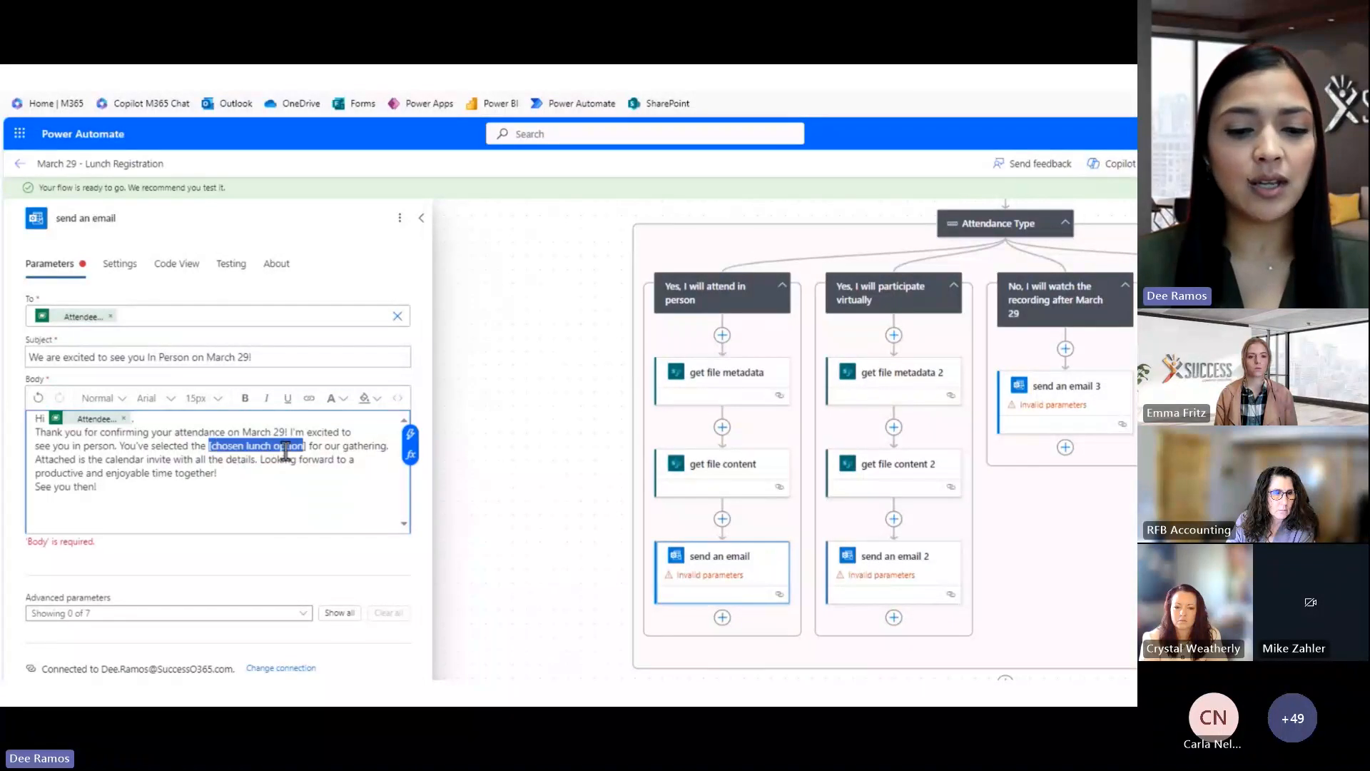
key(BackSpace)
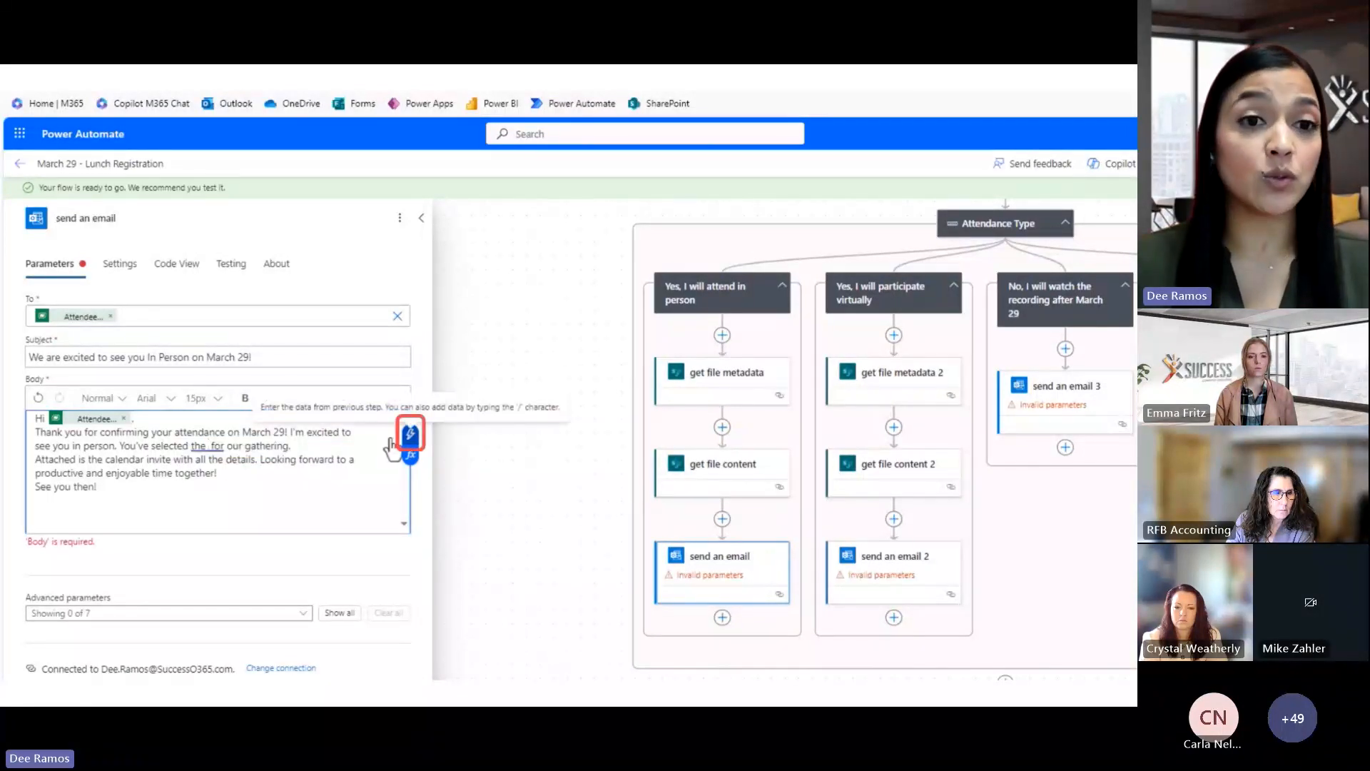
click(410, 436)
click(459, 424)
text(lunc)
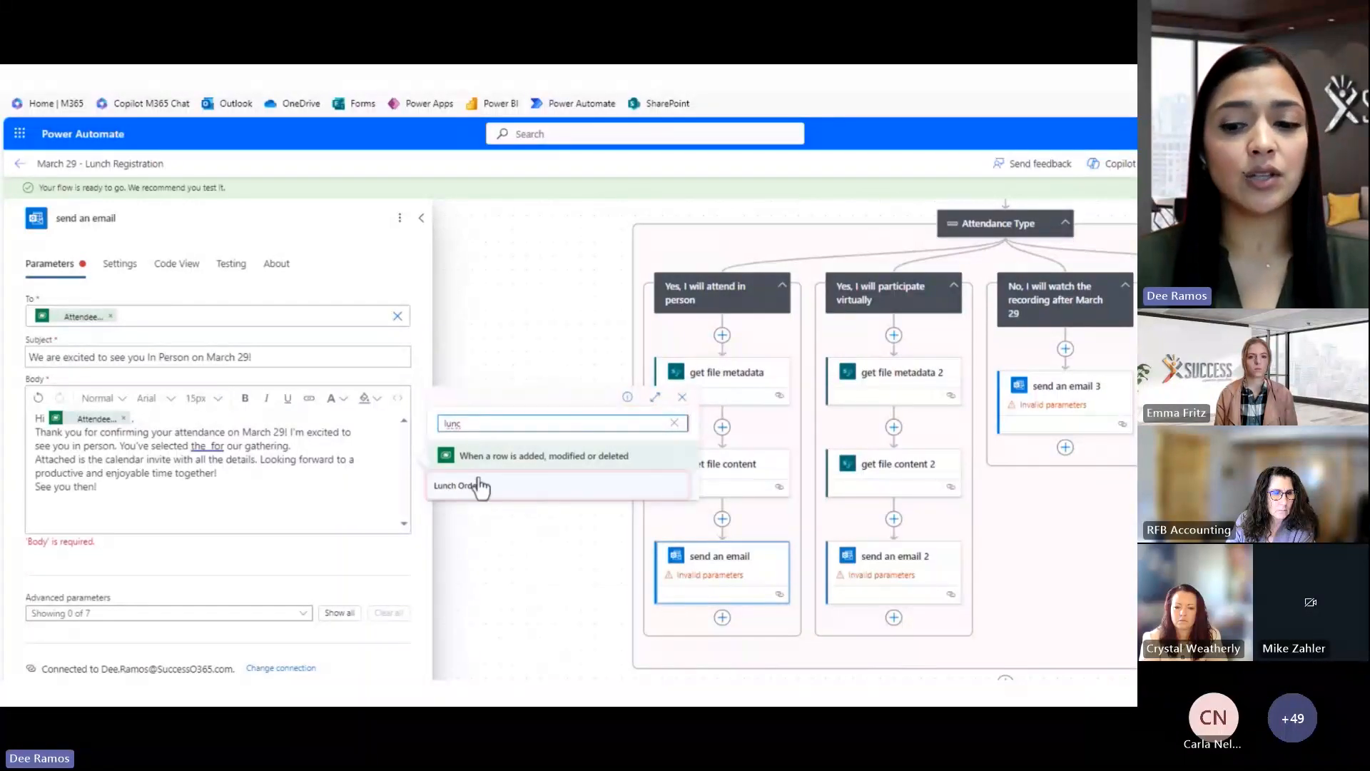
click(480, 483)
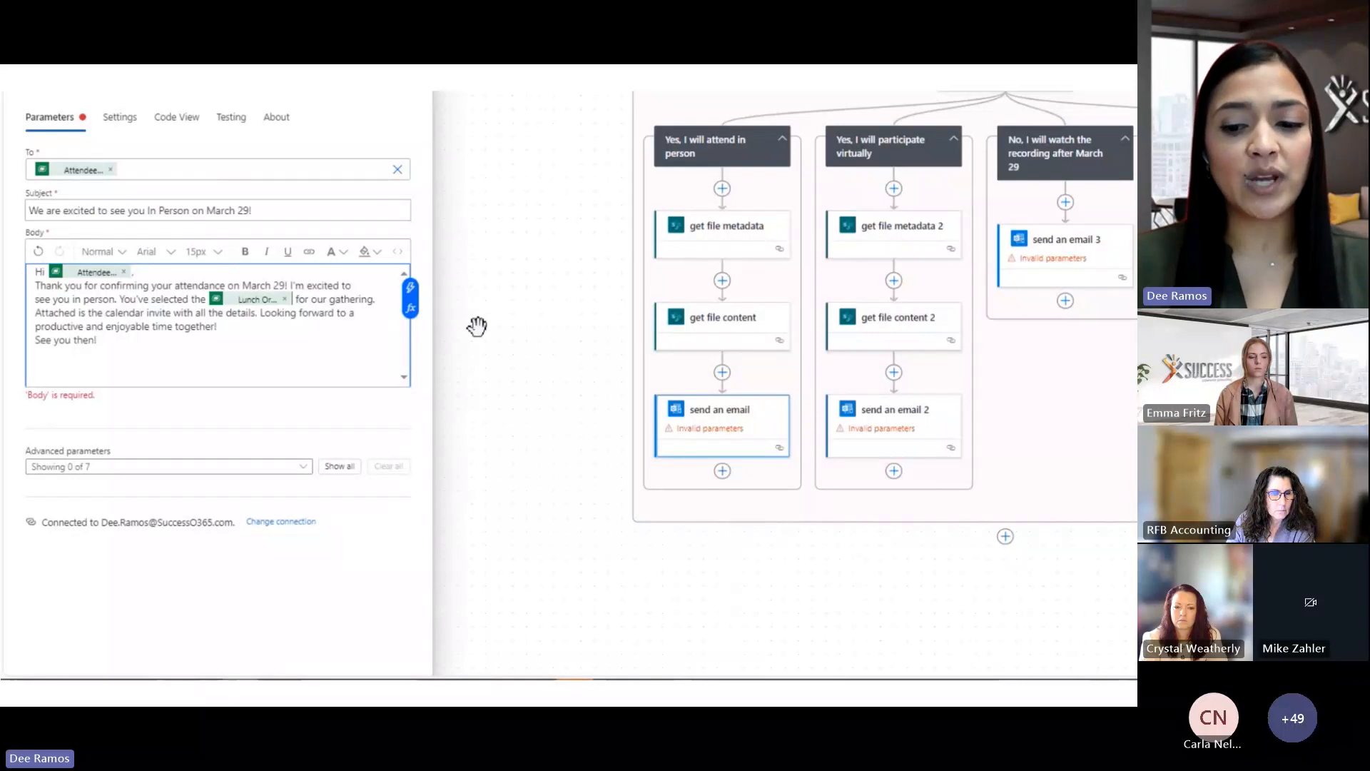
Add an attachment named 'In Person Confirmation on March 29' with File Content as its content
click(336, 469)
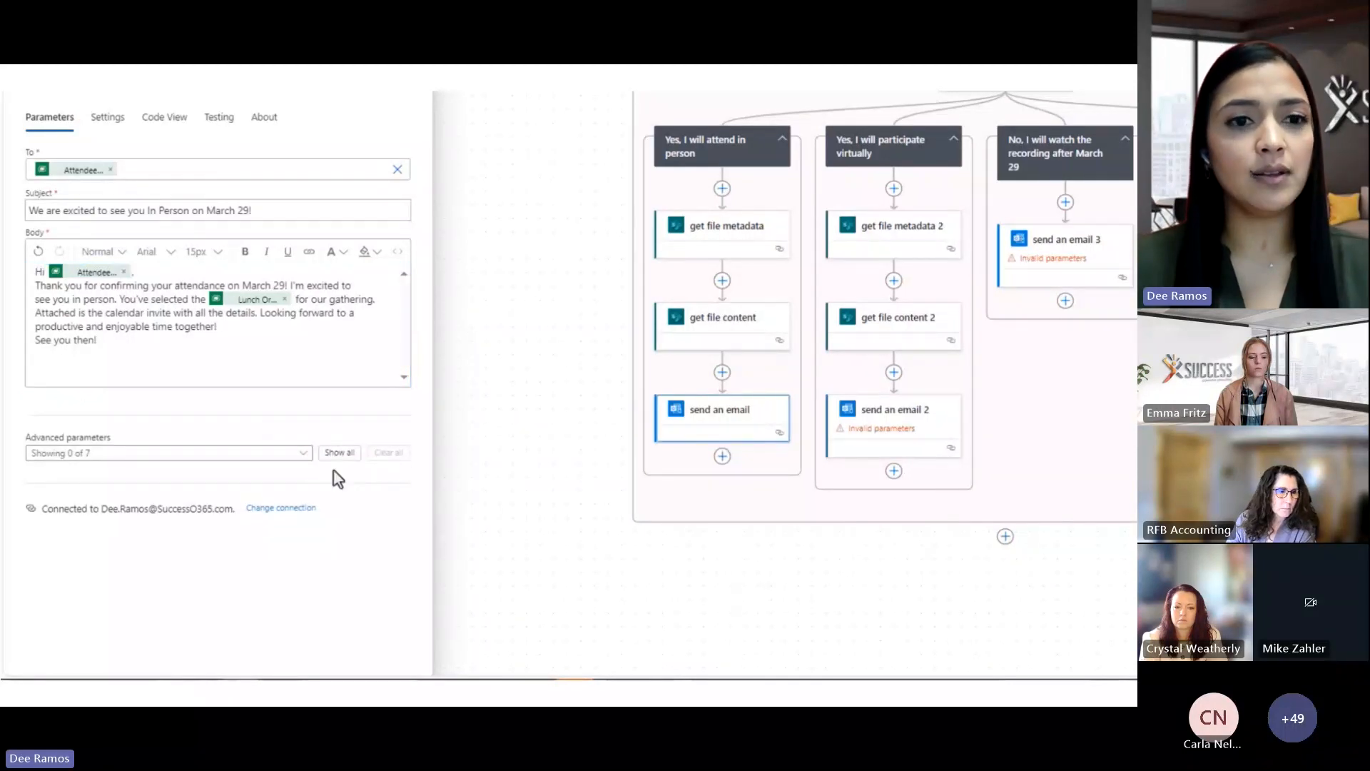
click(335, 461)
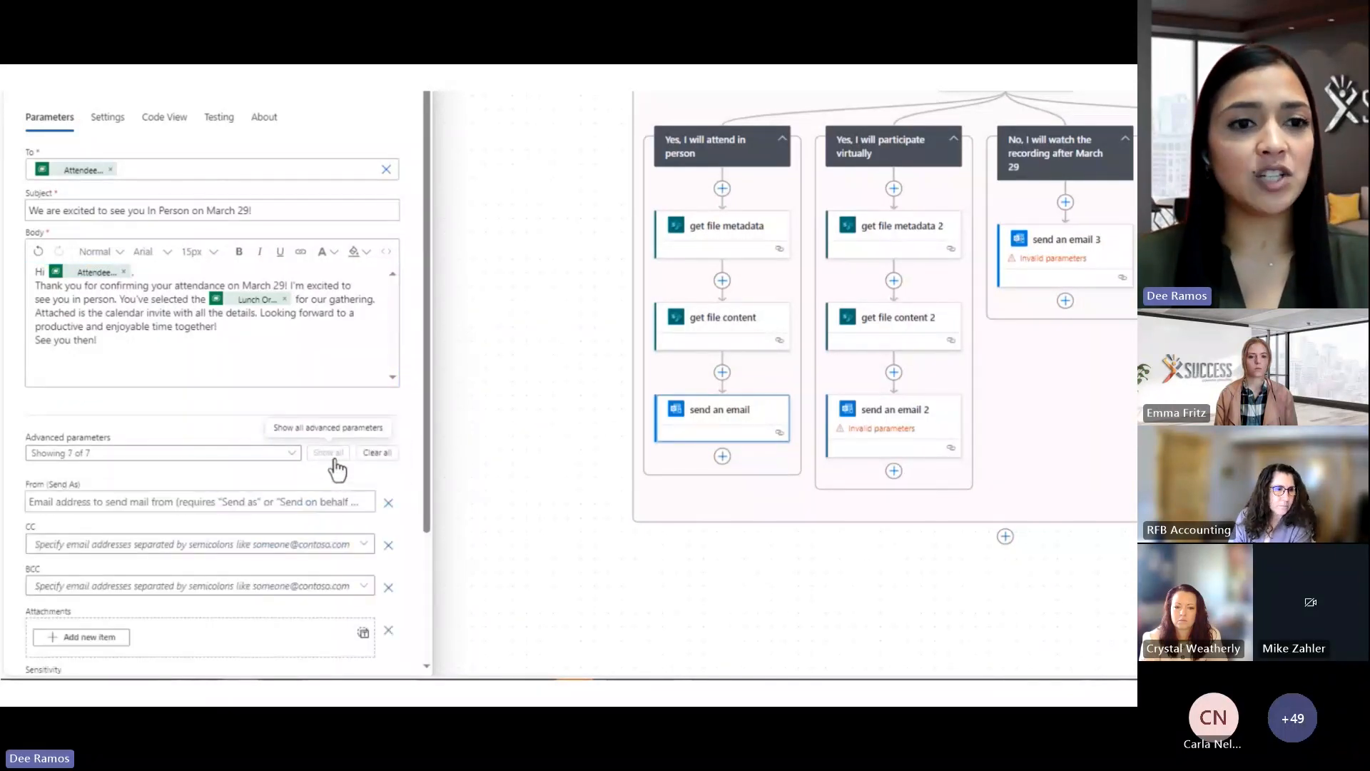
scroll(332, 464, down, 3)
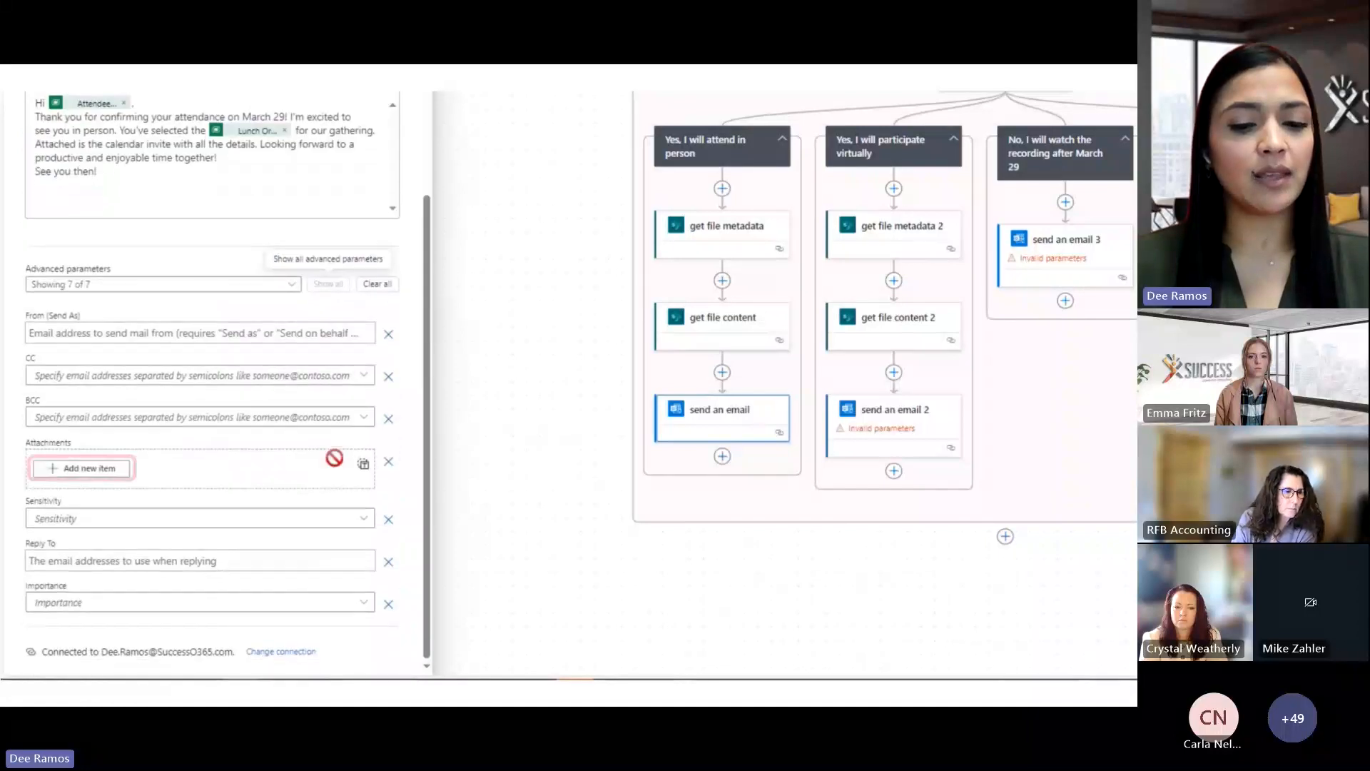
click(110, 475)
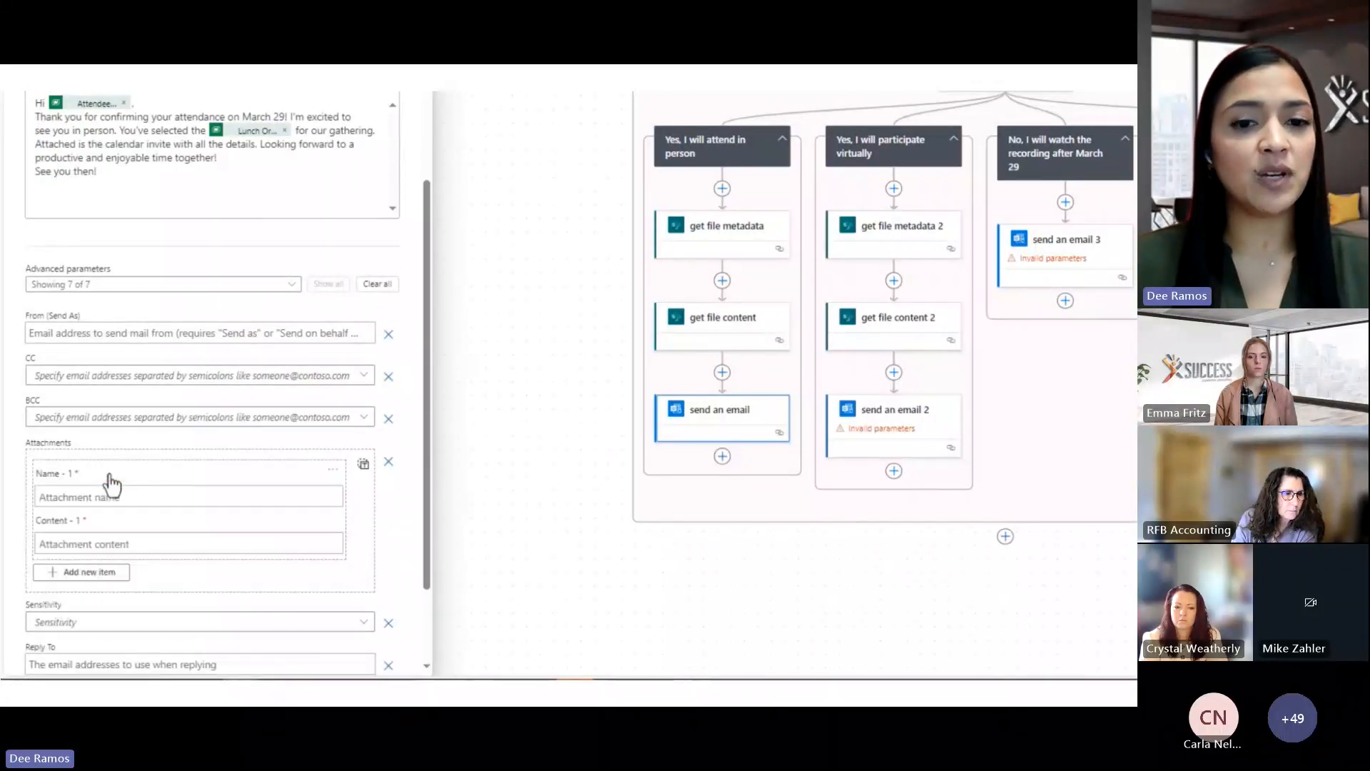
scroll(109, 473, down, 2)
click(110, 393)
text(In Person Confirmation on March 29)
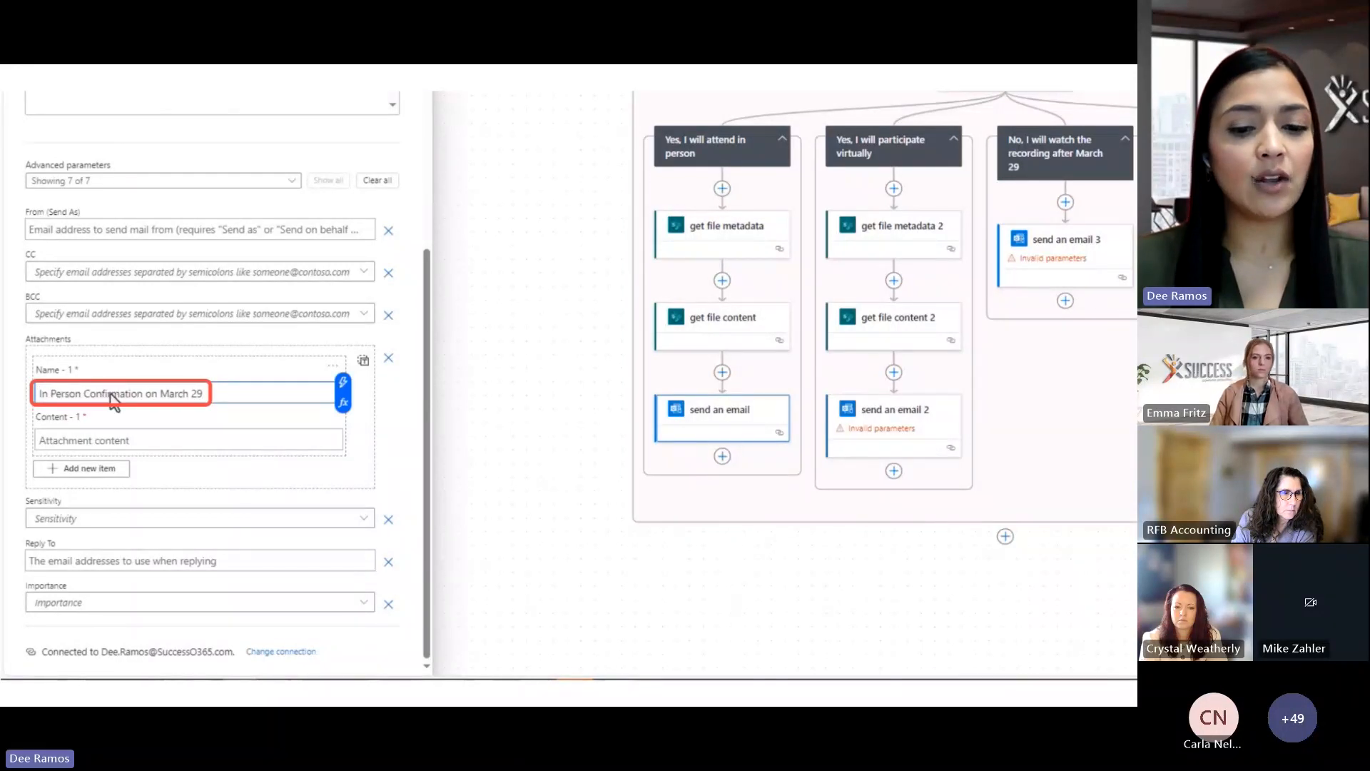
click(115, 441)
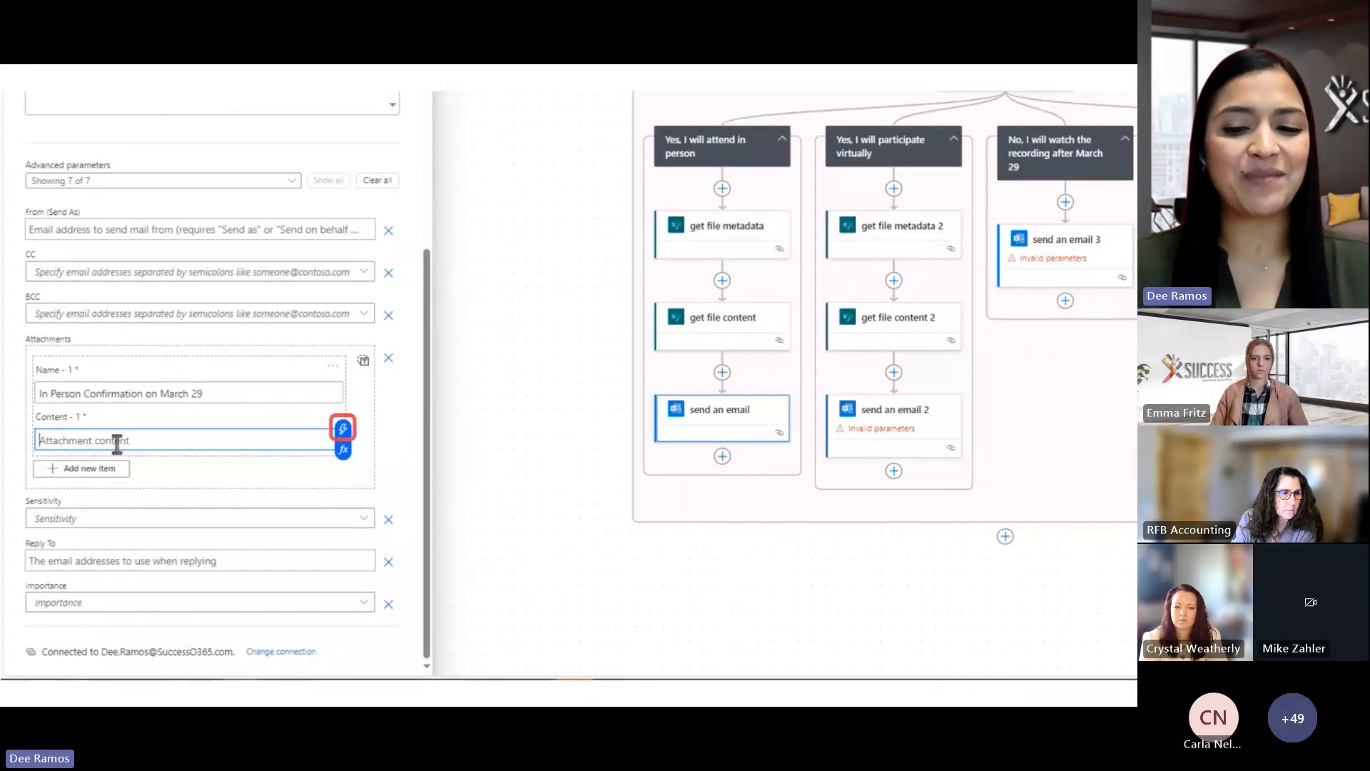
click(342, 428)
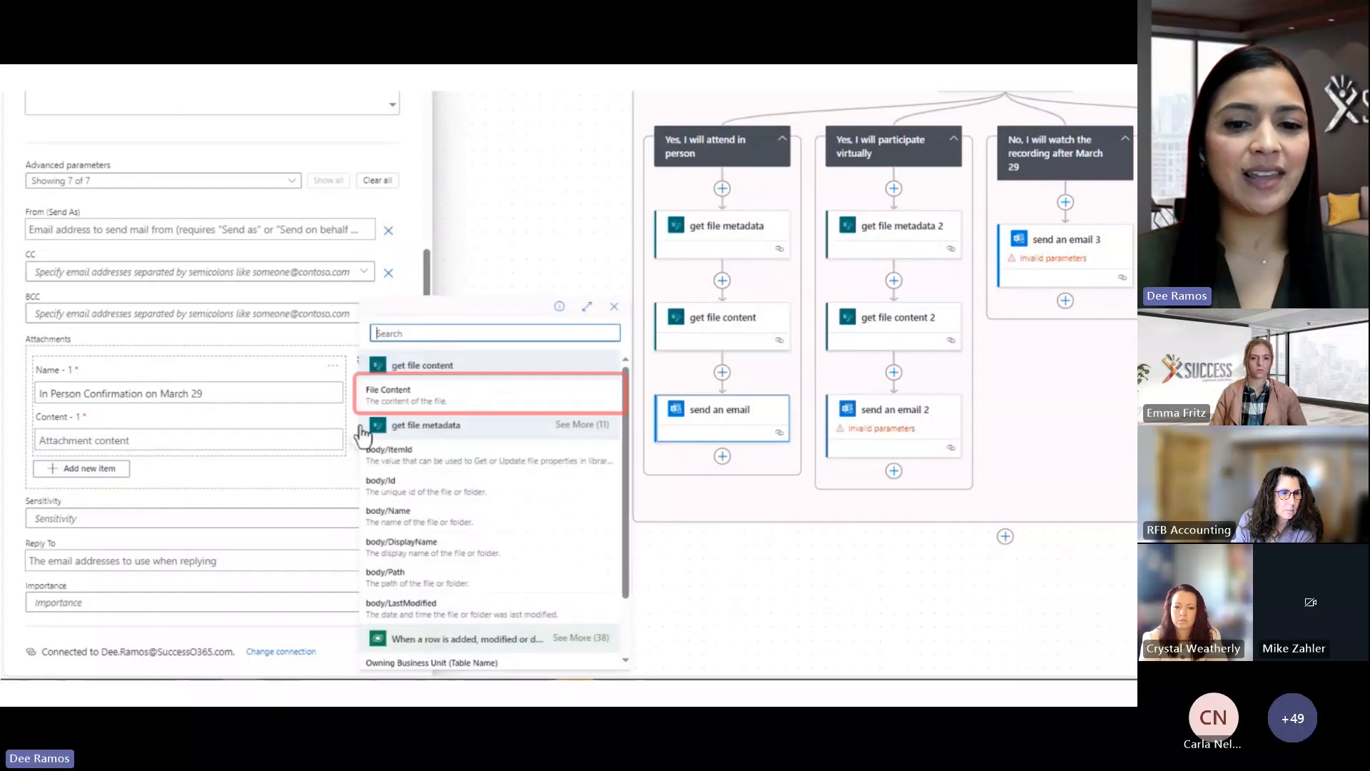
click(450, 400)
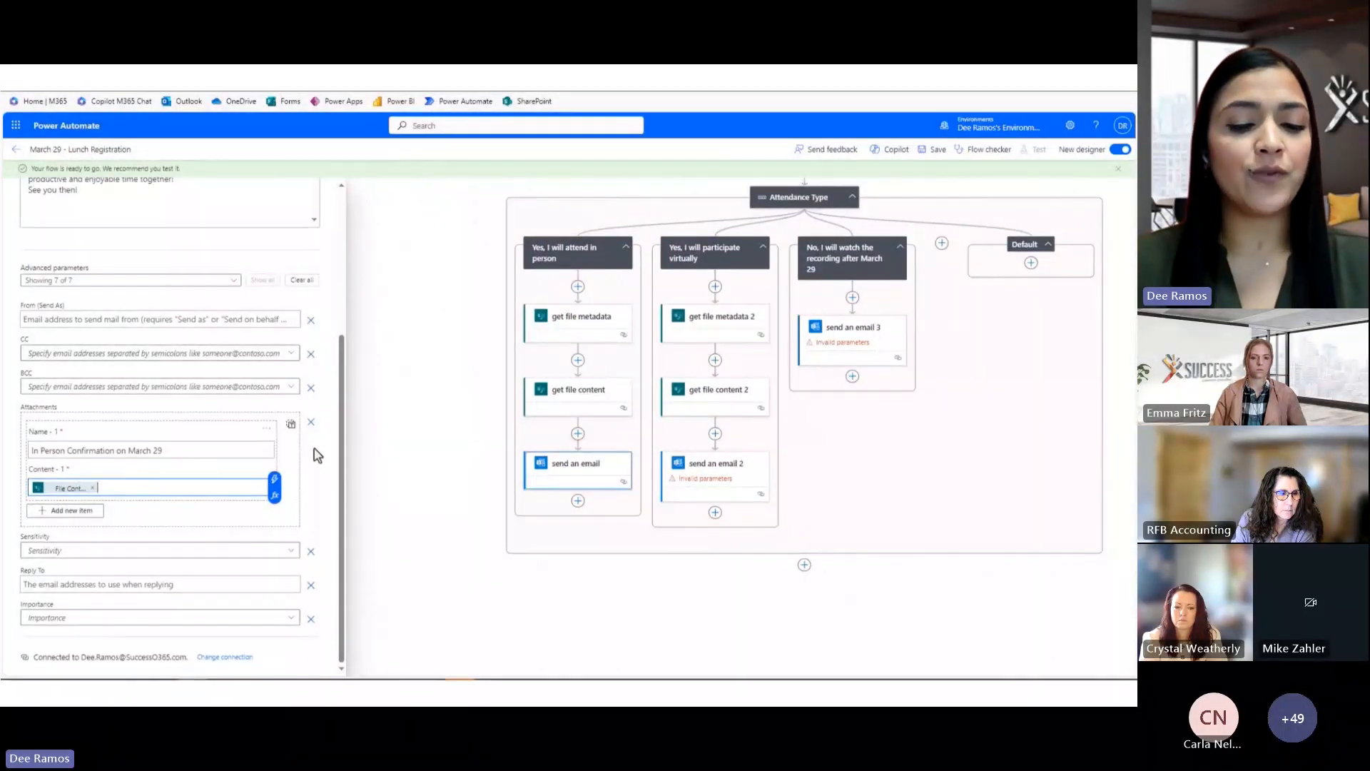
click(699, 468)
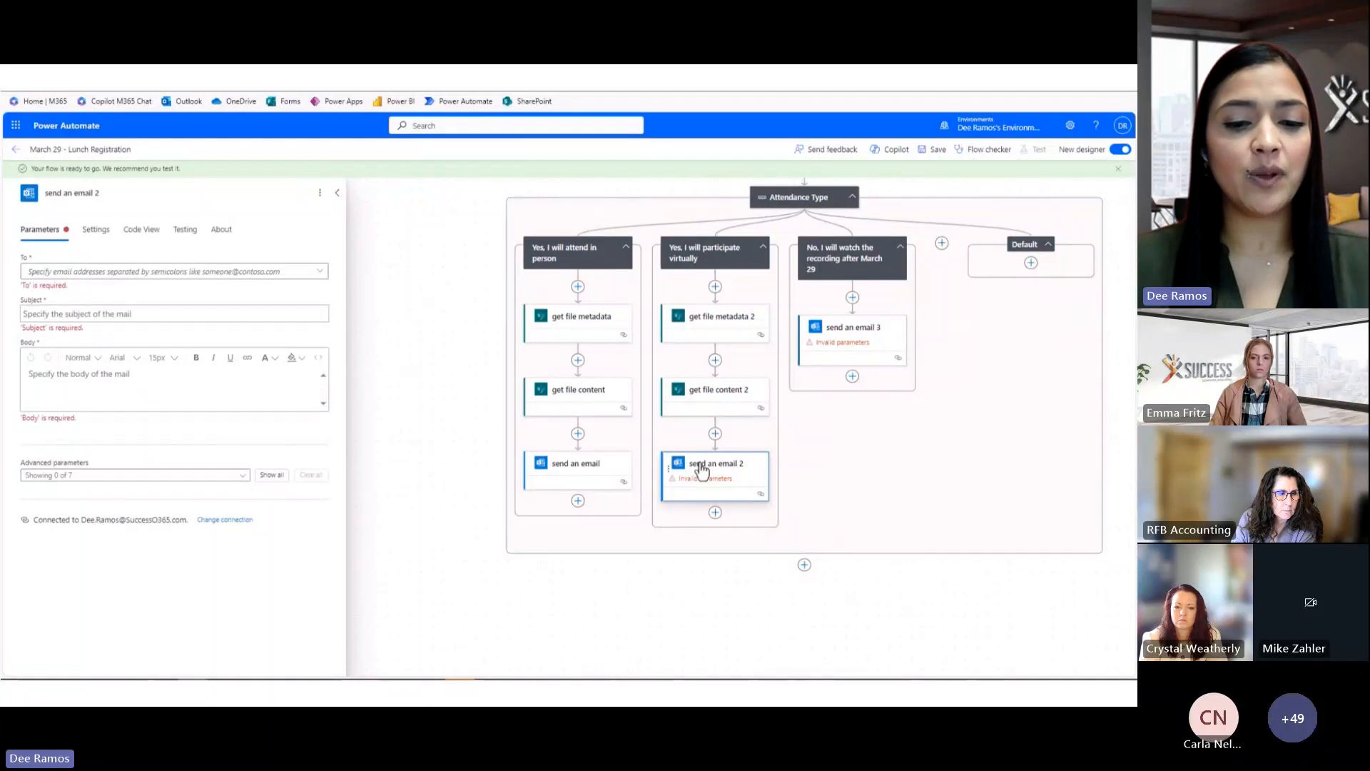
Set send an email 2's To to the attendee's email and paste the virtual subject and body
click(72, 272)
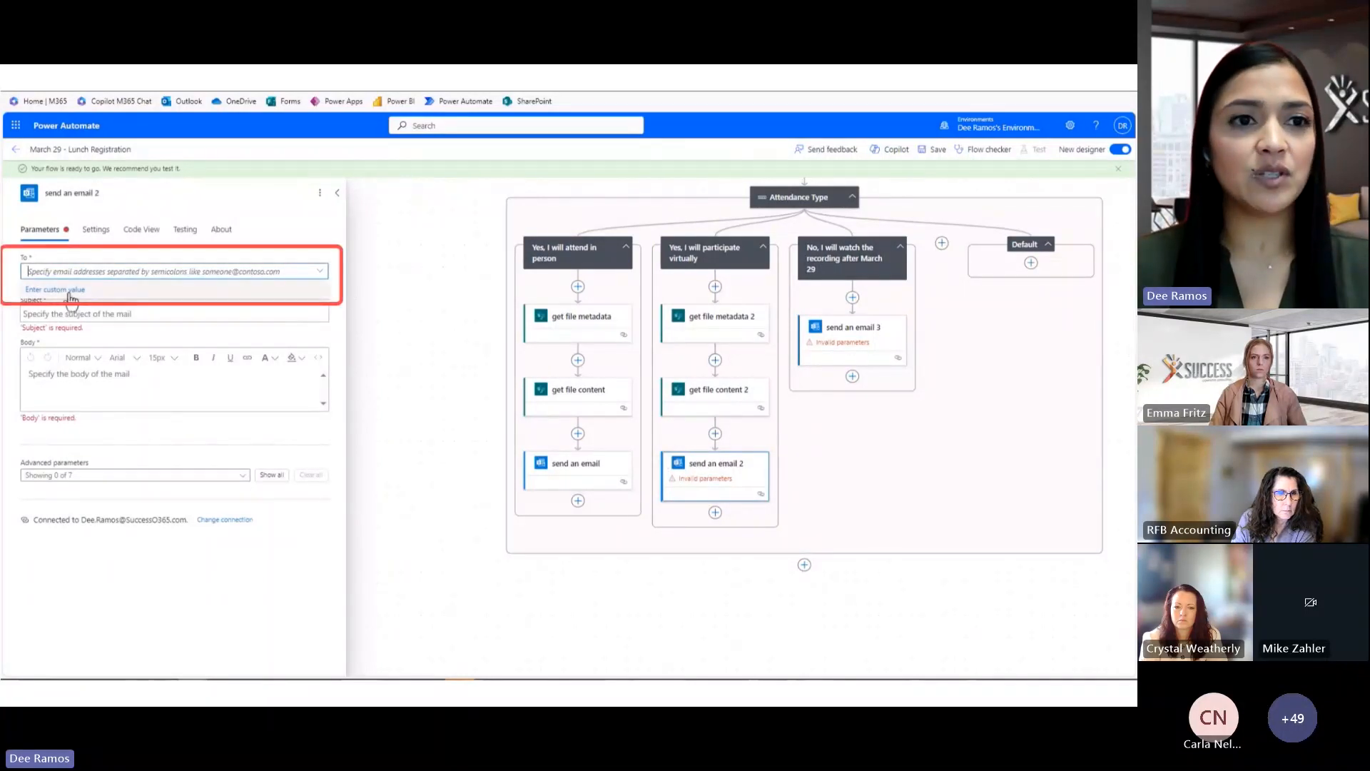
click(70, 291)
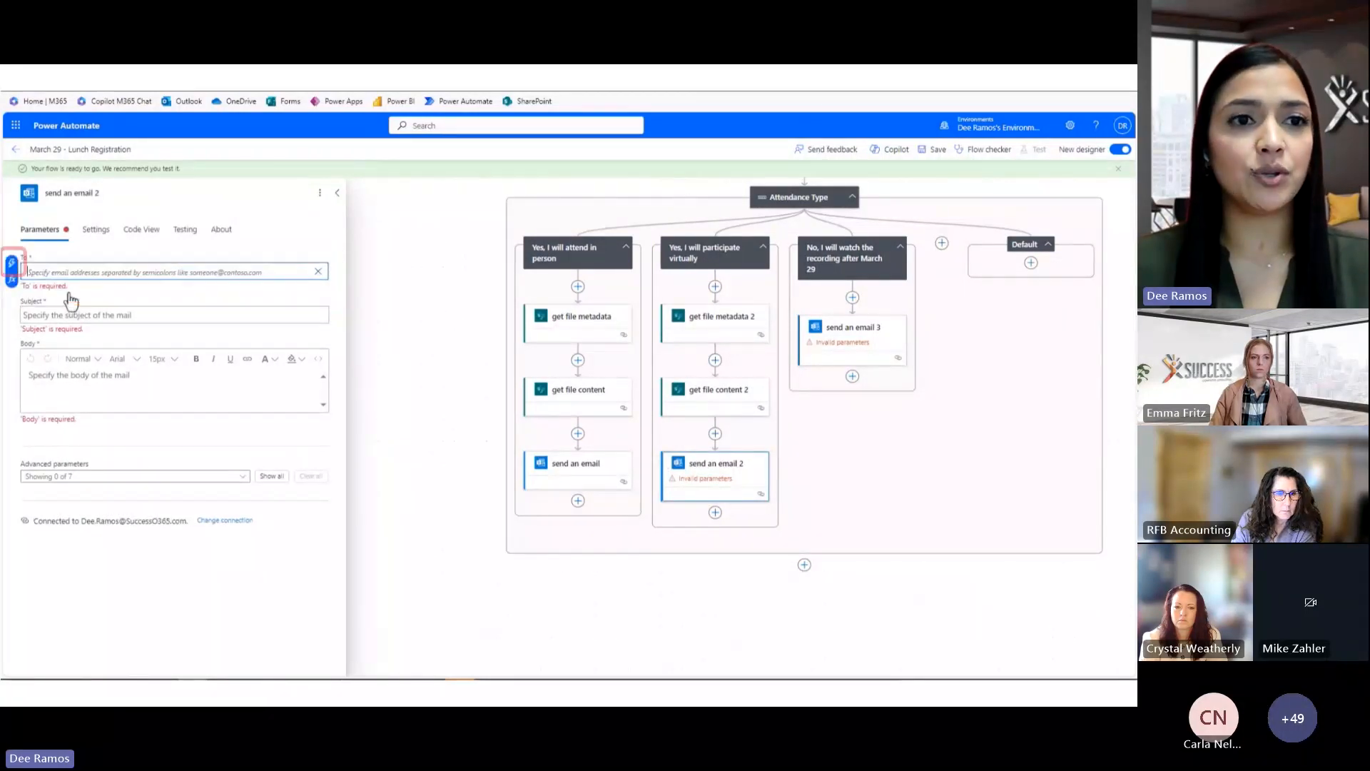
click(12, 264)
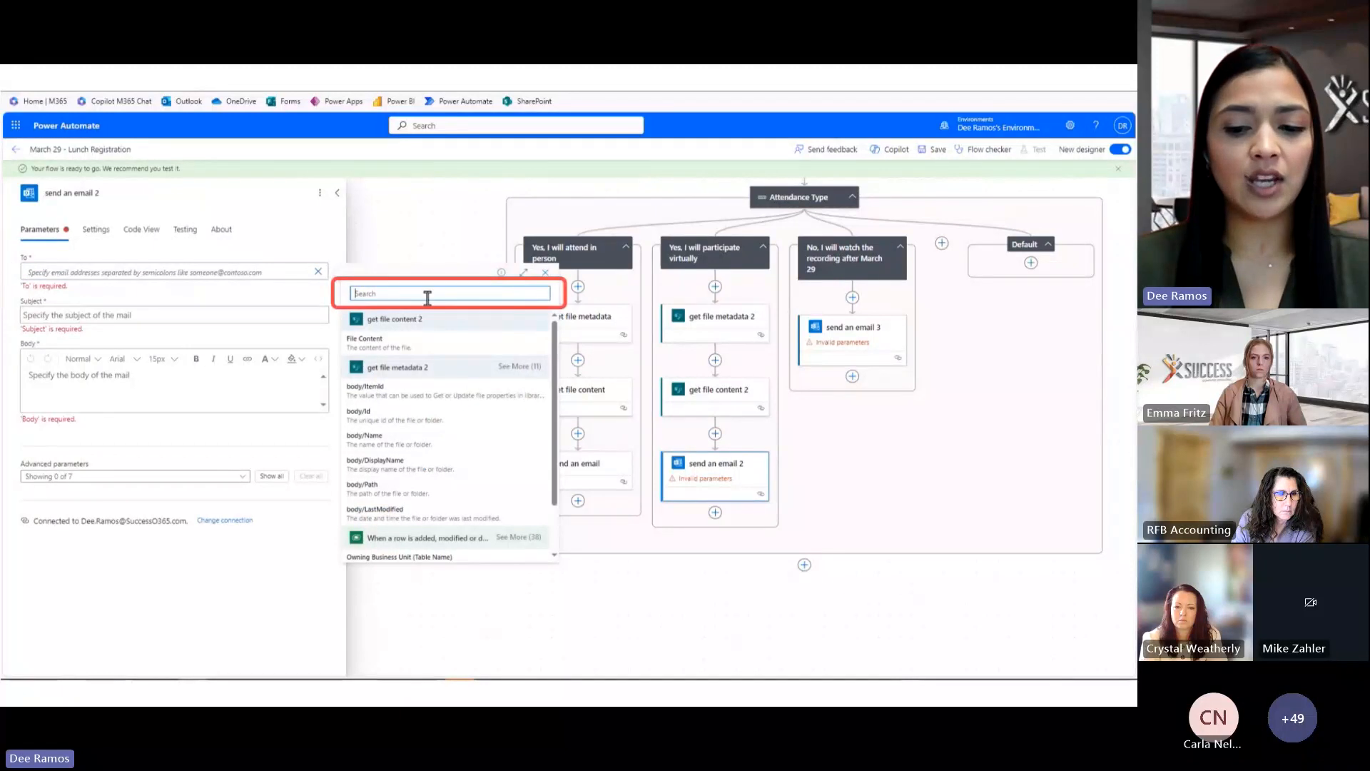
text(email)
click(389, 347)
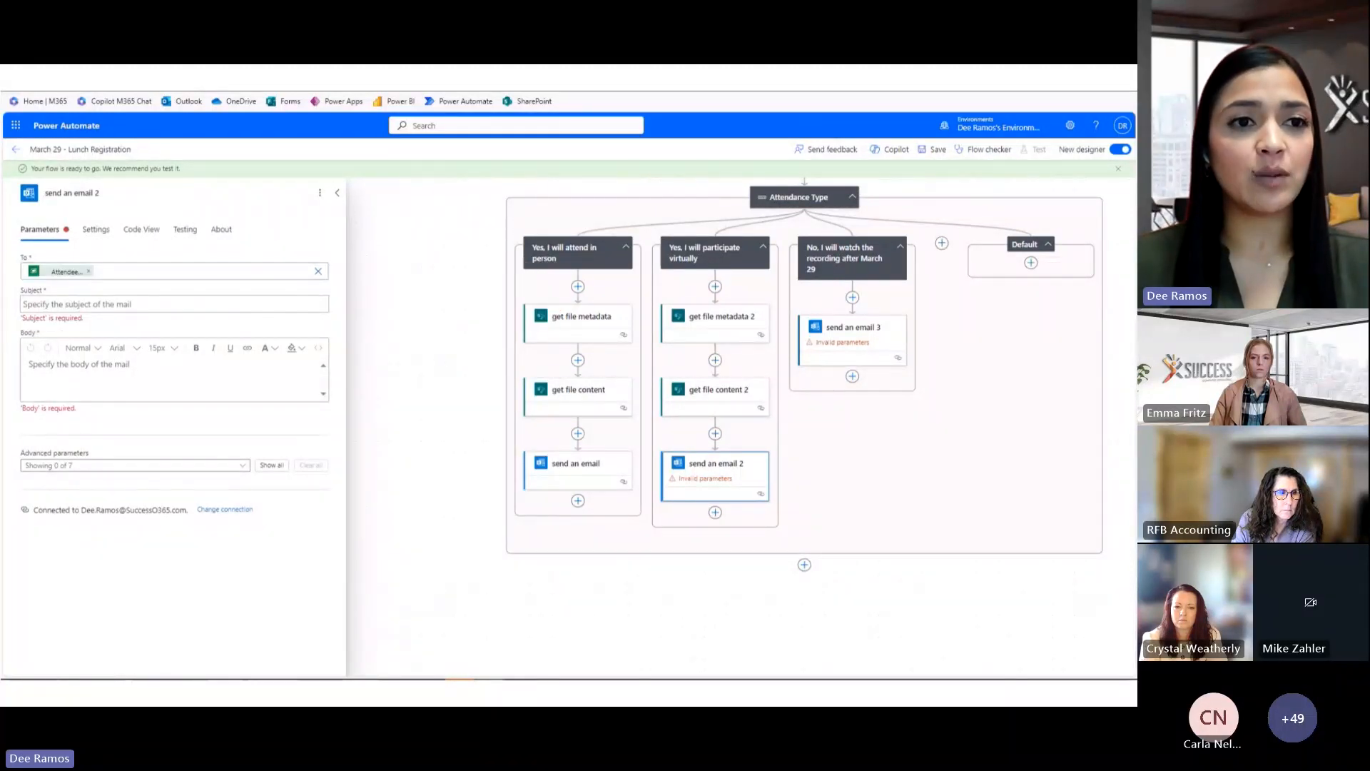
key(Tab)
text(Looking Forward to Your Virtual Attendance on March 29!)
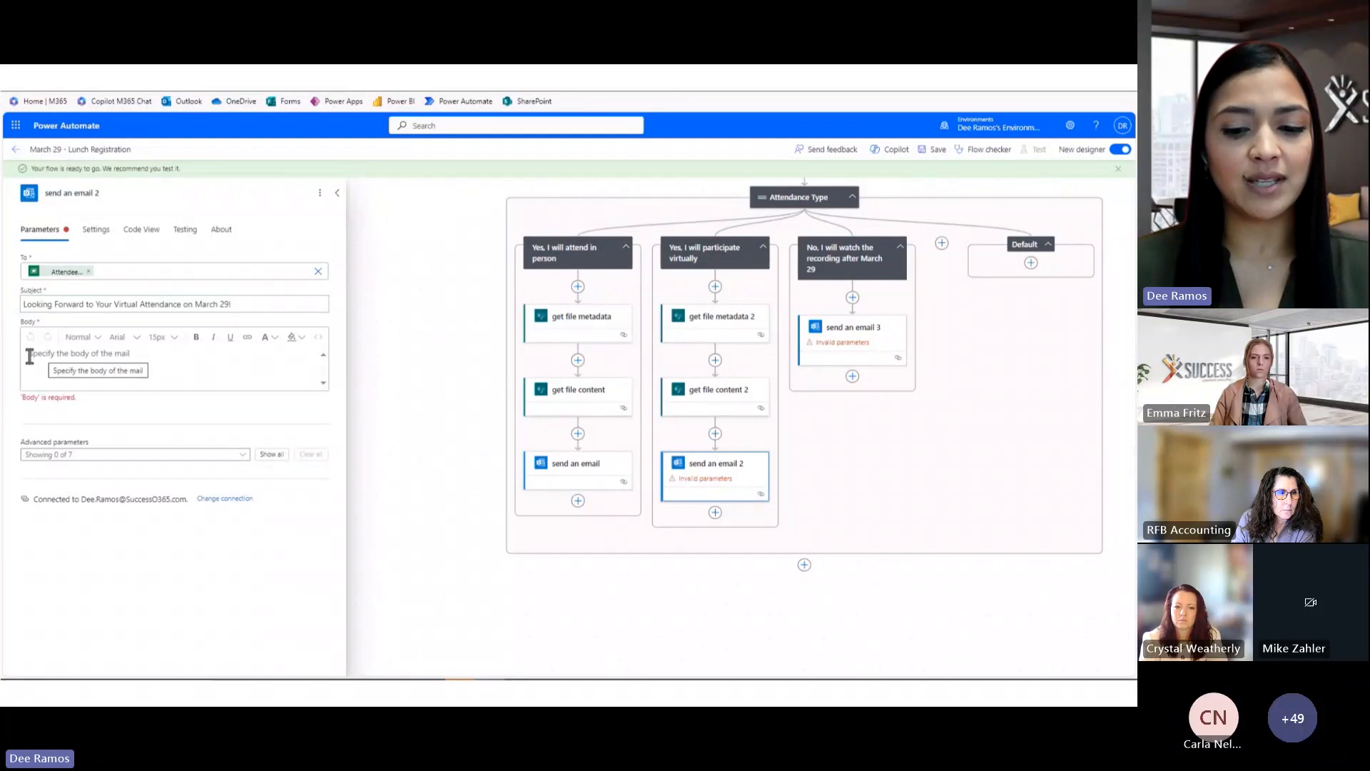
click(70, 363)
text(Hi [Recipient], Thank you for getting back to us. We understand that you won't be able to attend in person or virtually on March 29. We appreciate your prompt response. If there's an alternative way you'd like to stay updated or contribute, please feel free to let us know. Wishing you the best and hoping to connect with you at a future event!)
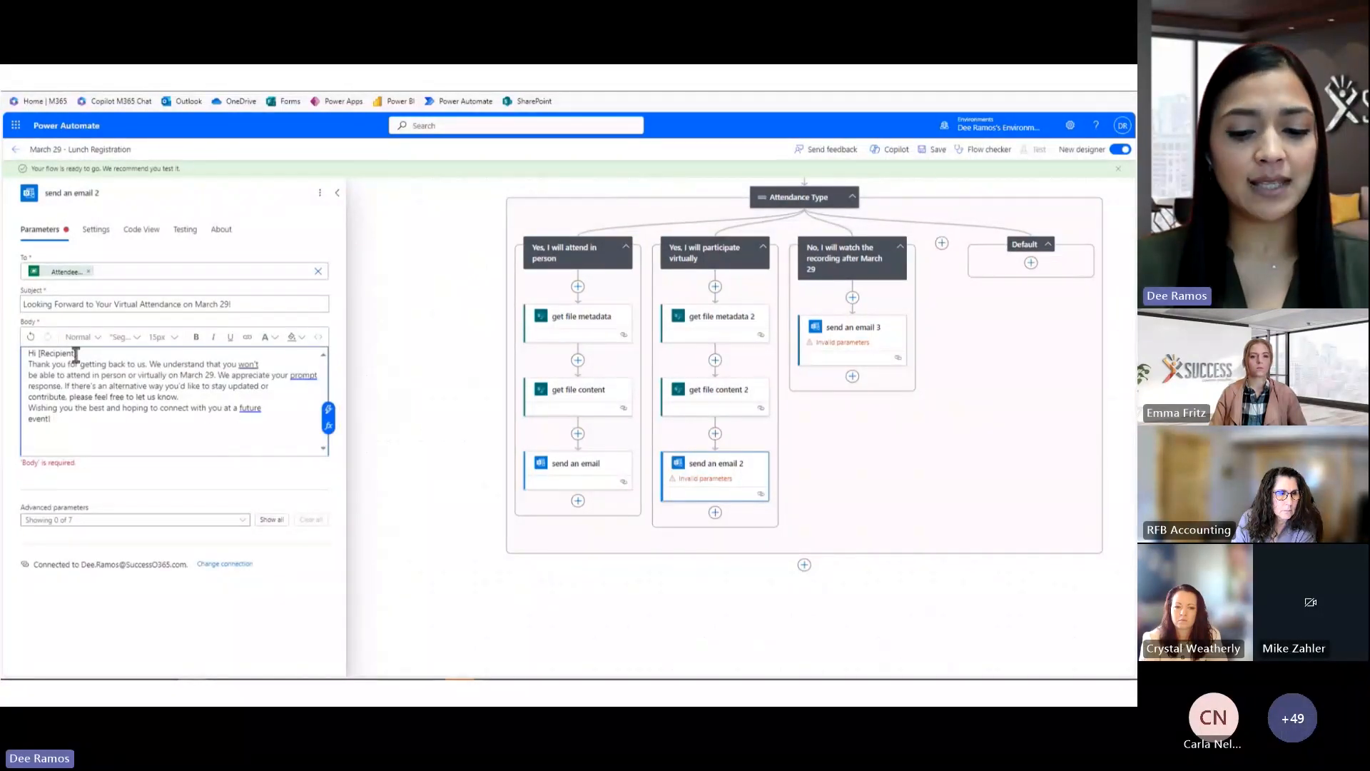
Swap the [Recipient] placeholder after Hi for the Attendee Full Name token
drag(75, 353, 57, 353)
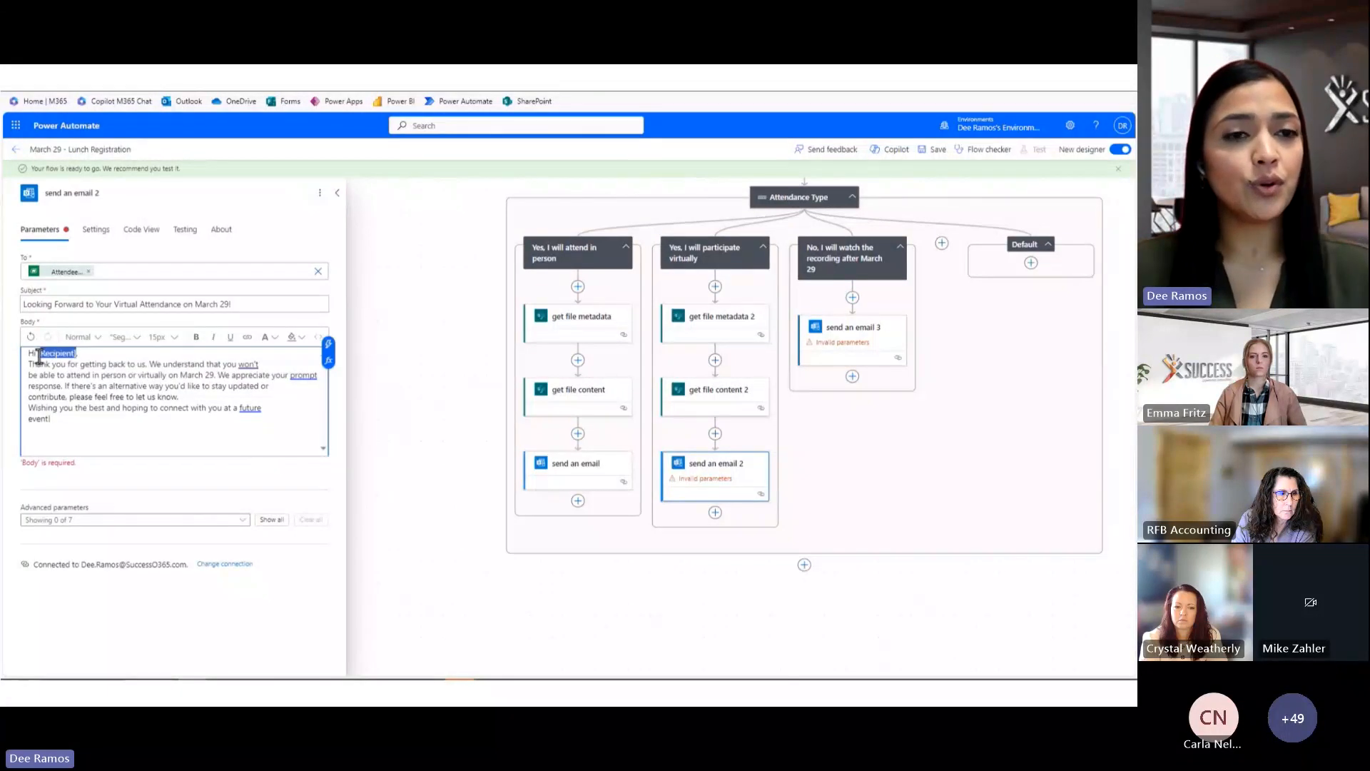
key(BackSpace)
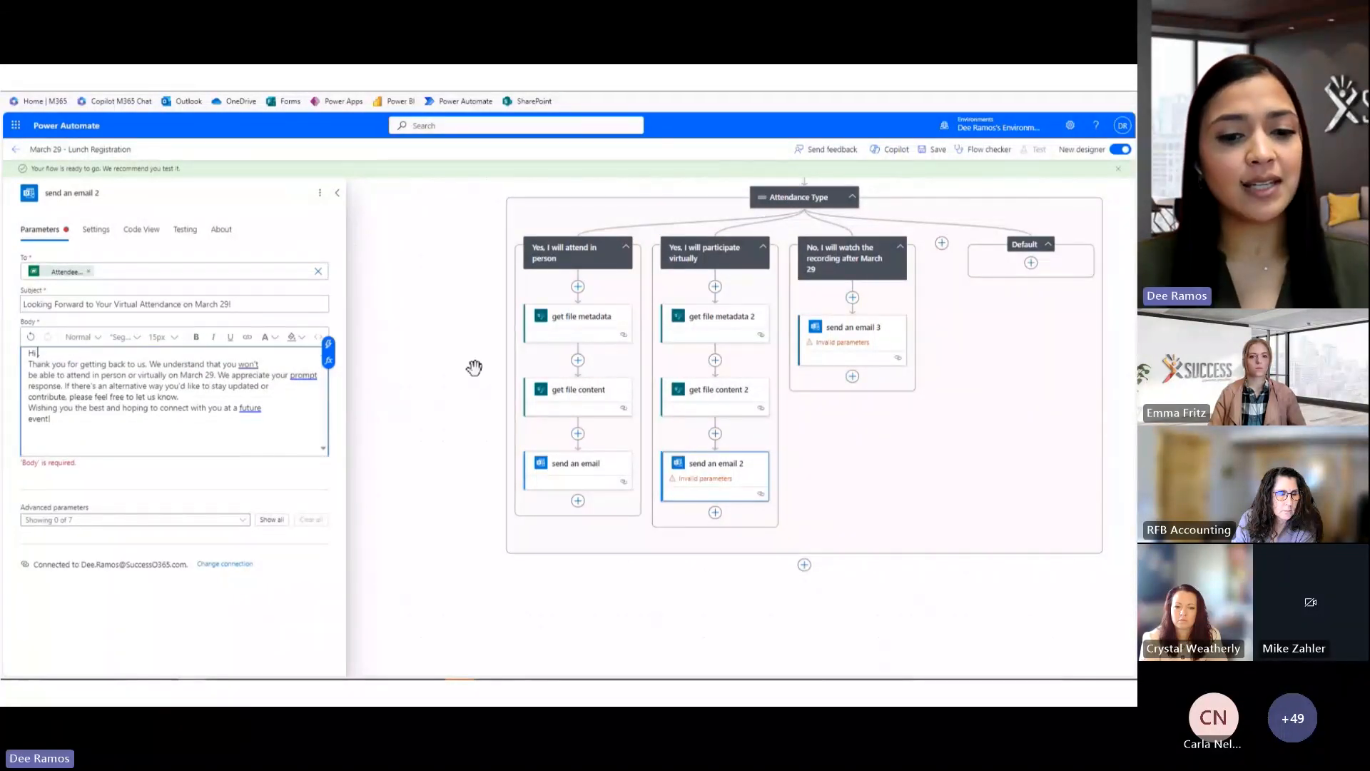
click(339, 358)
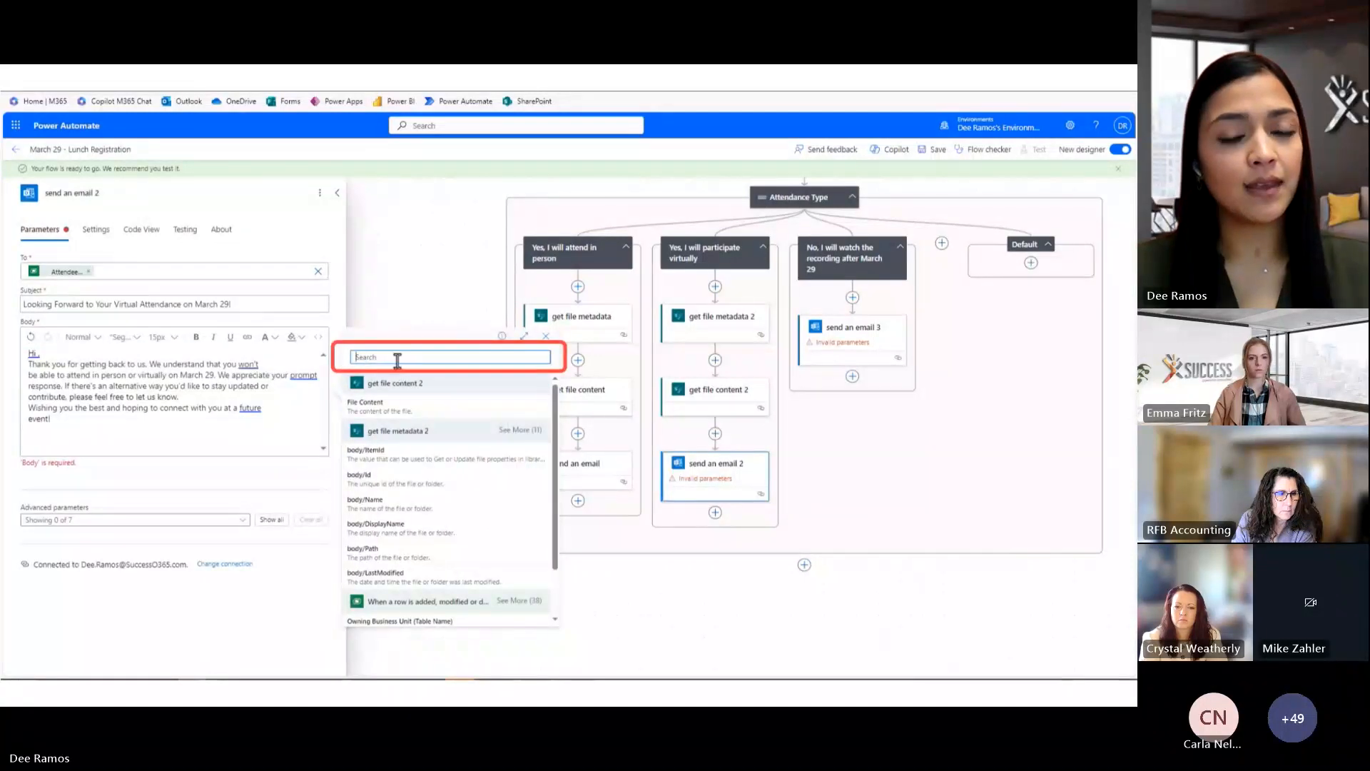
text(name)
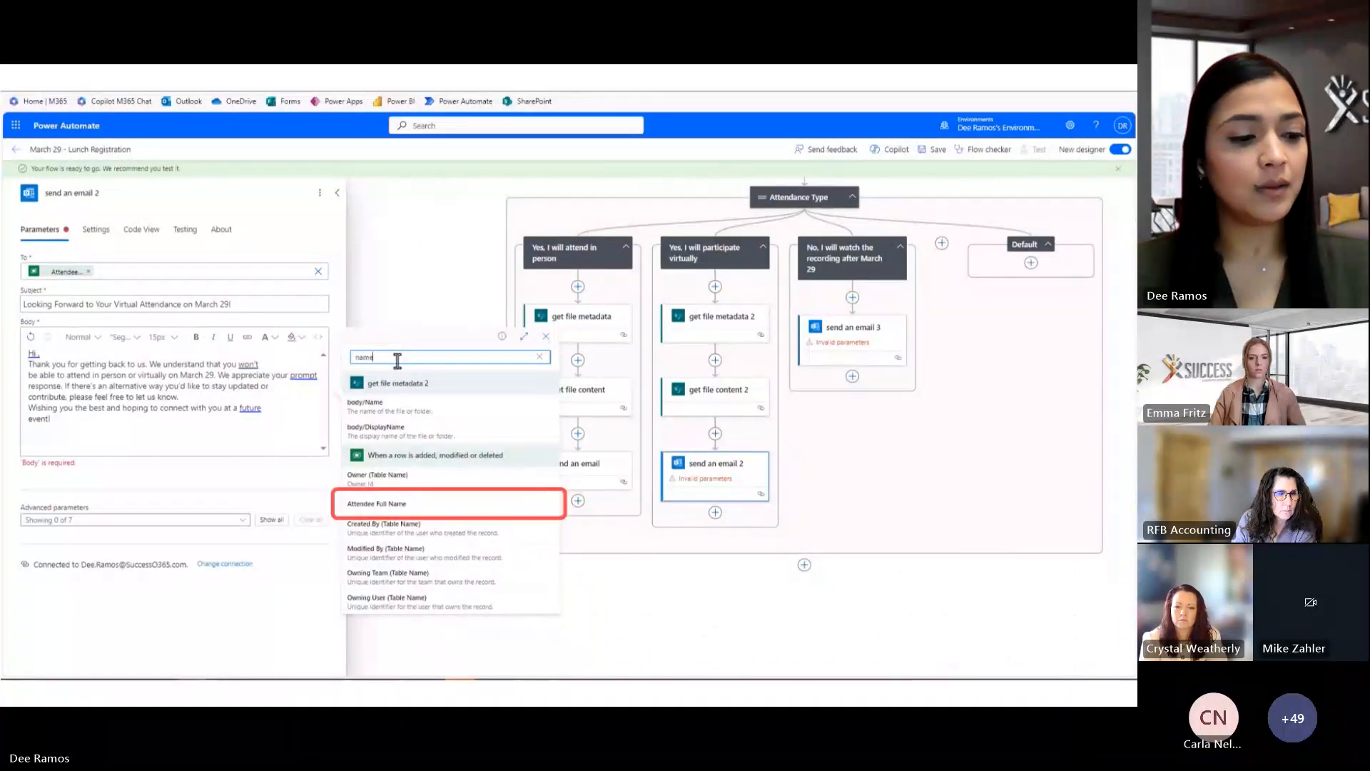
click(414, 504)
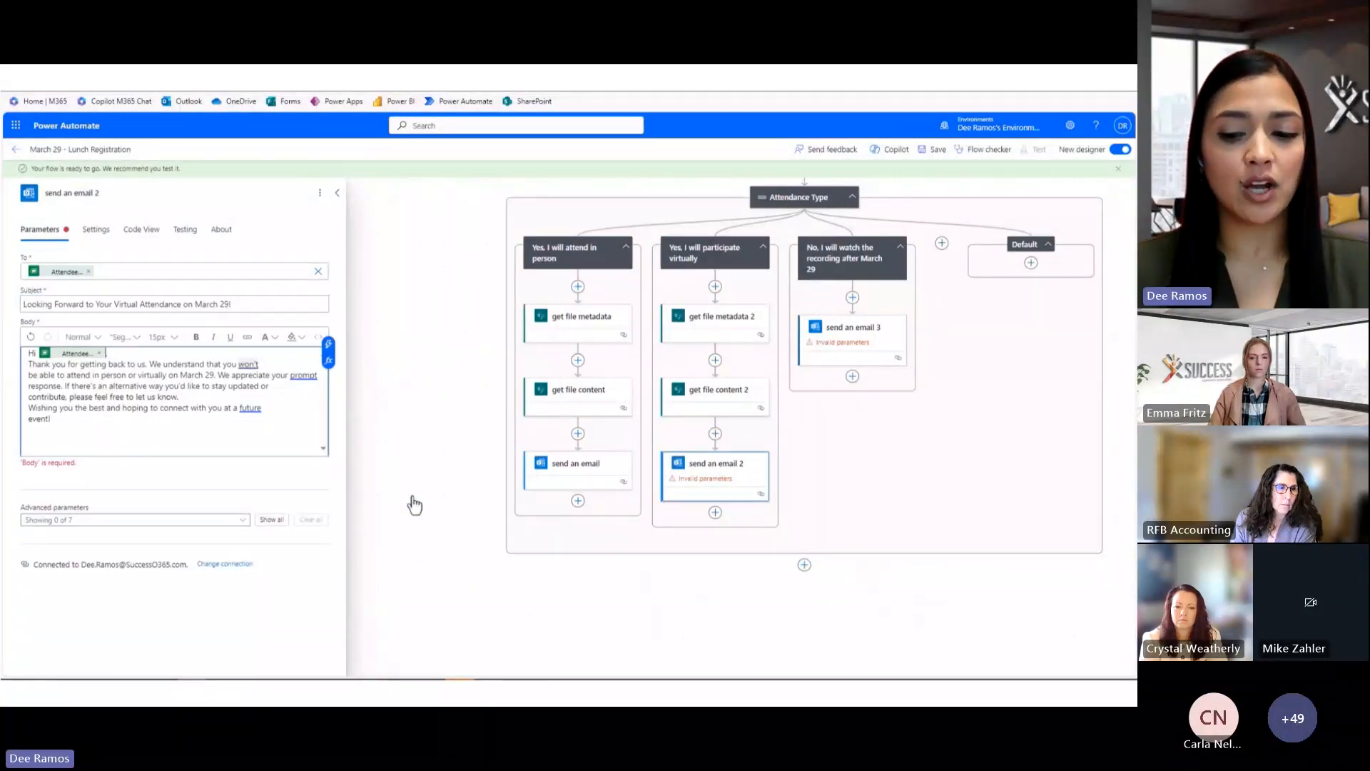
click(262, 524)
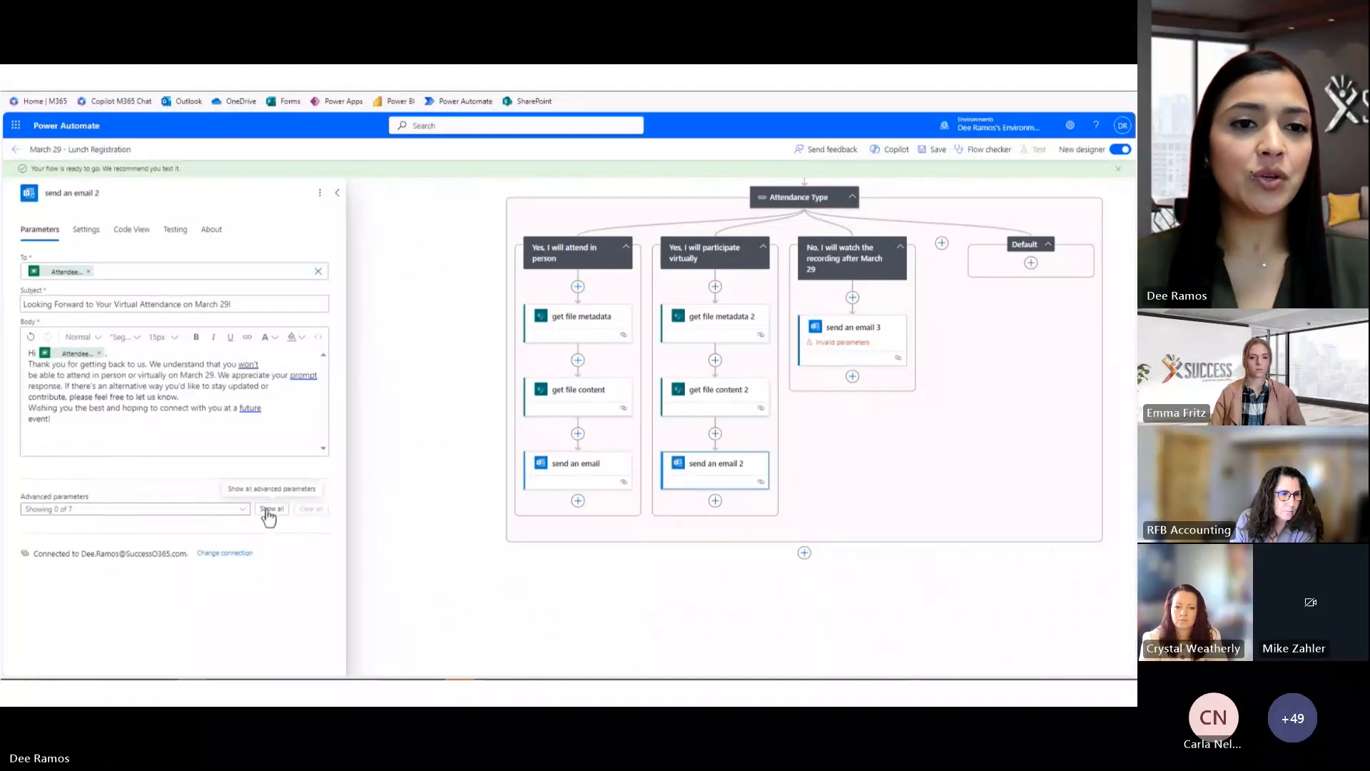
Attach the second file's File Content under the name 'Virtual Confirmation on March 29'
click(269, 509)
scroll(266, 515, down, 3)
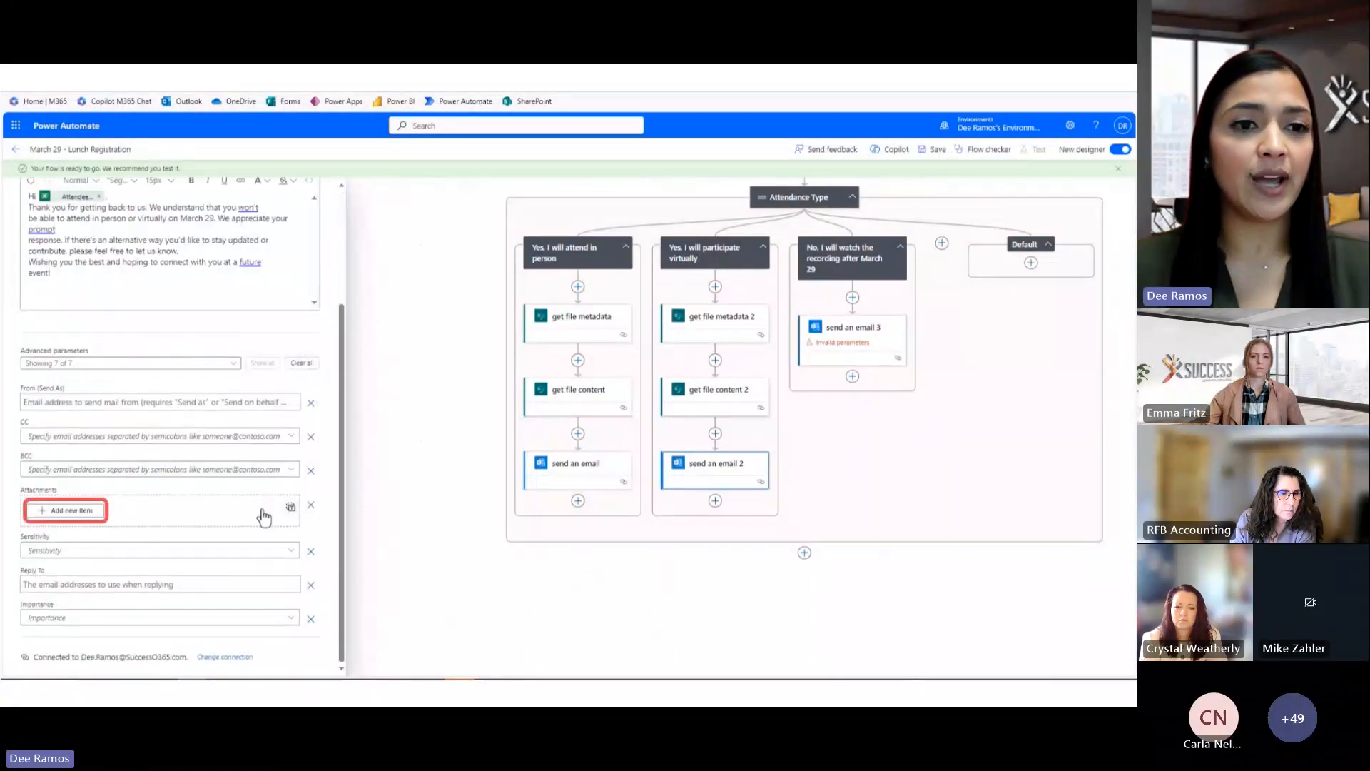
click(82, 511)
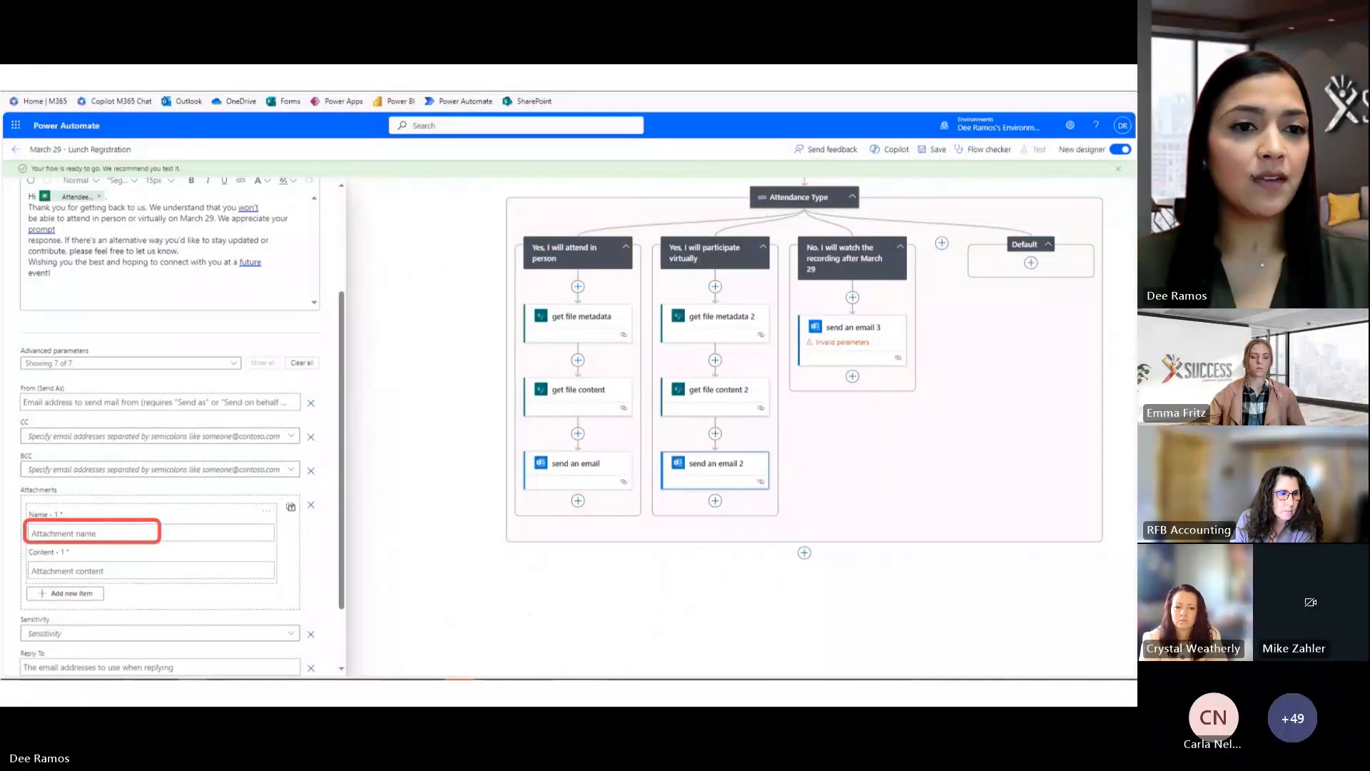
click(79, 533)
text(Virtual Confirmation on March 29)
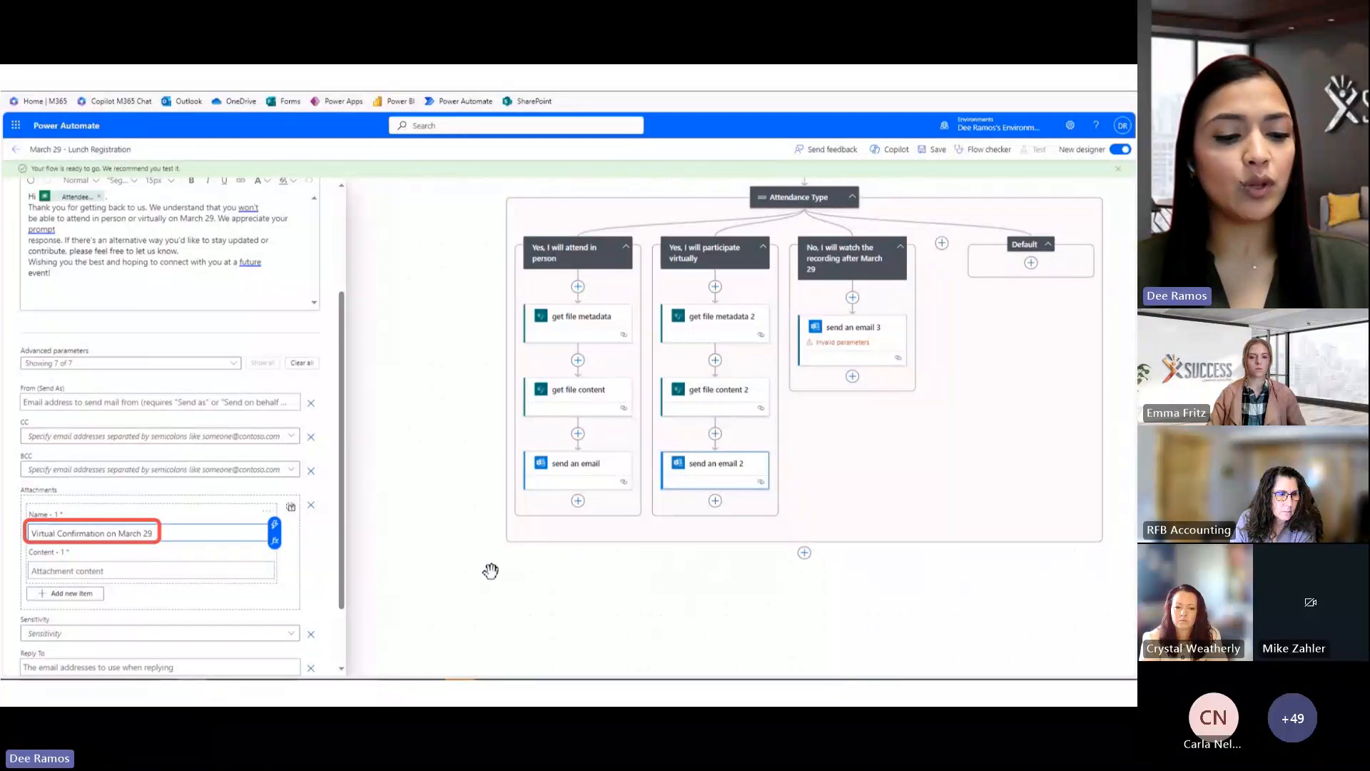
click(129, 571)
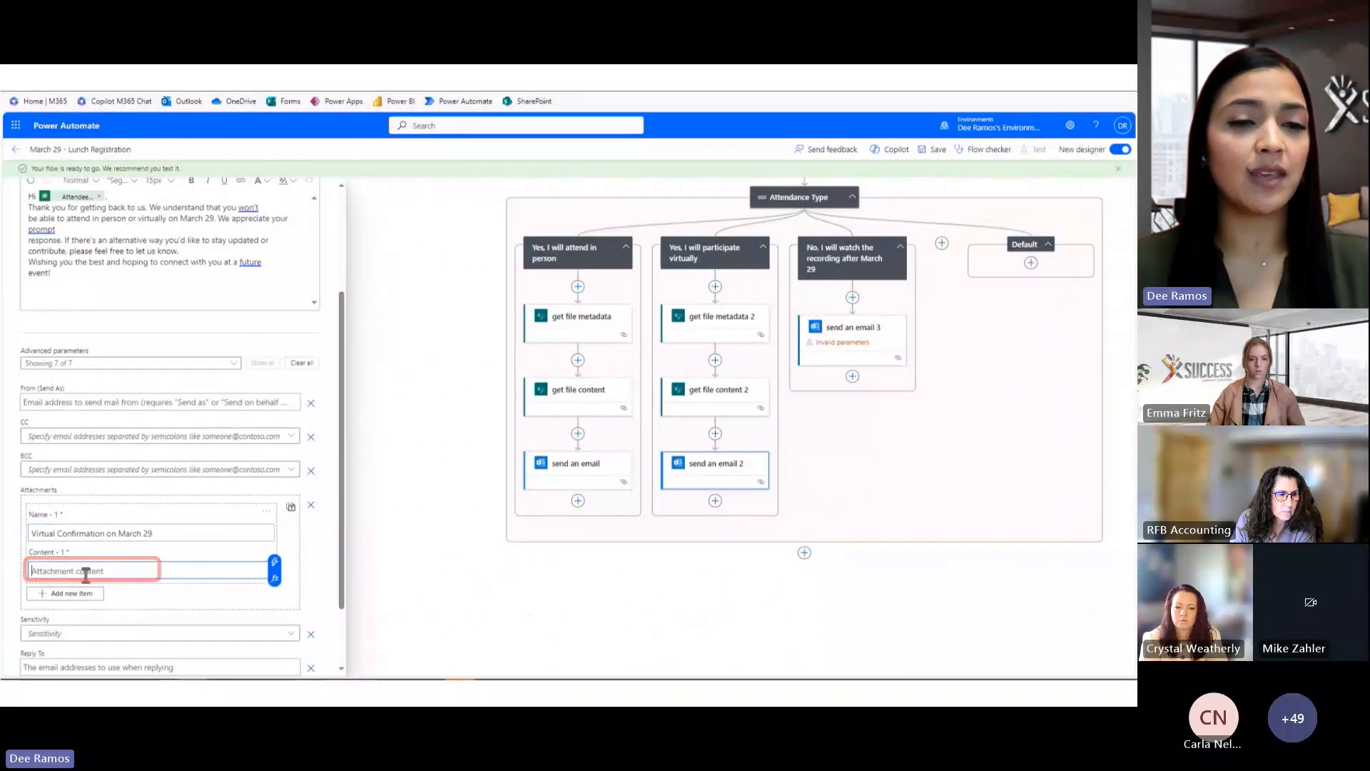
click(275, 562)
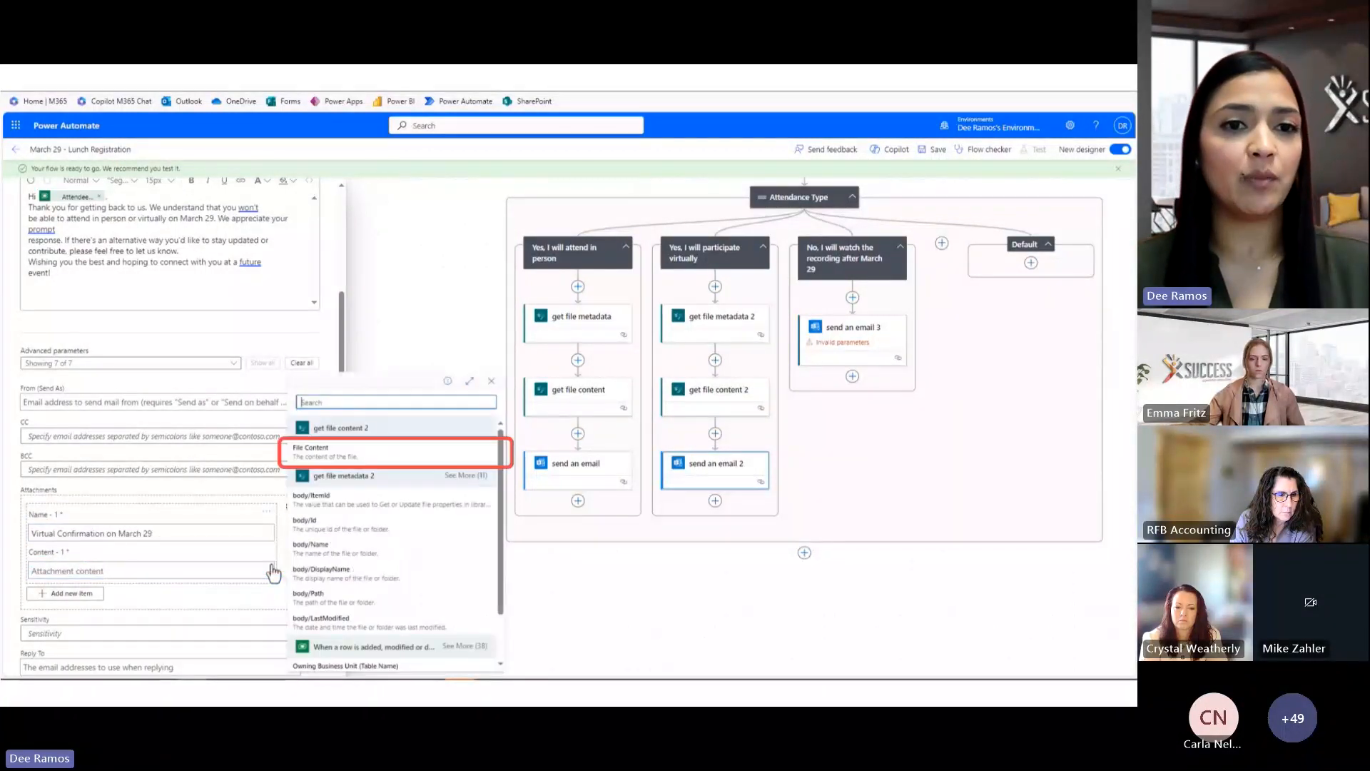
click(345, 452)
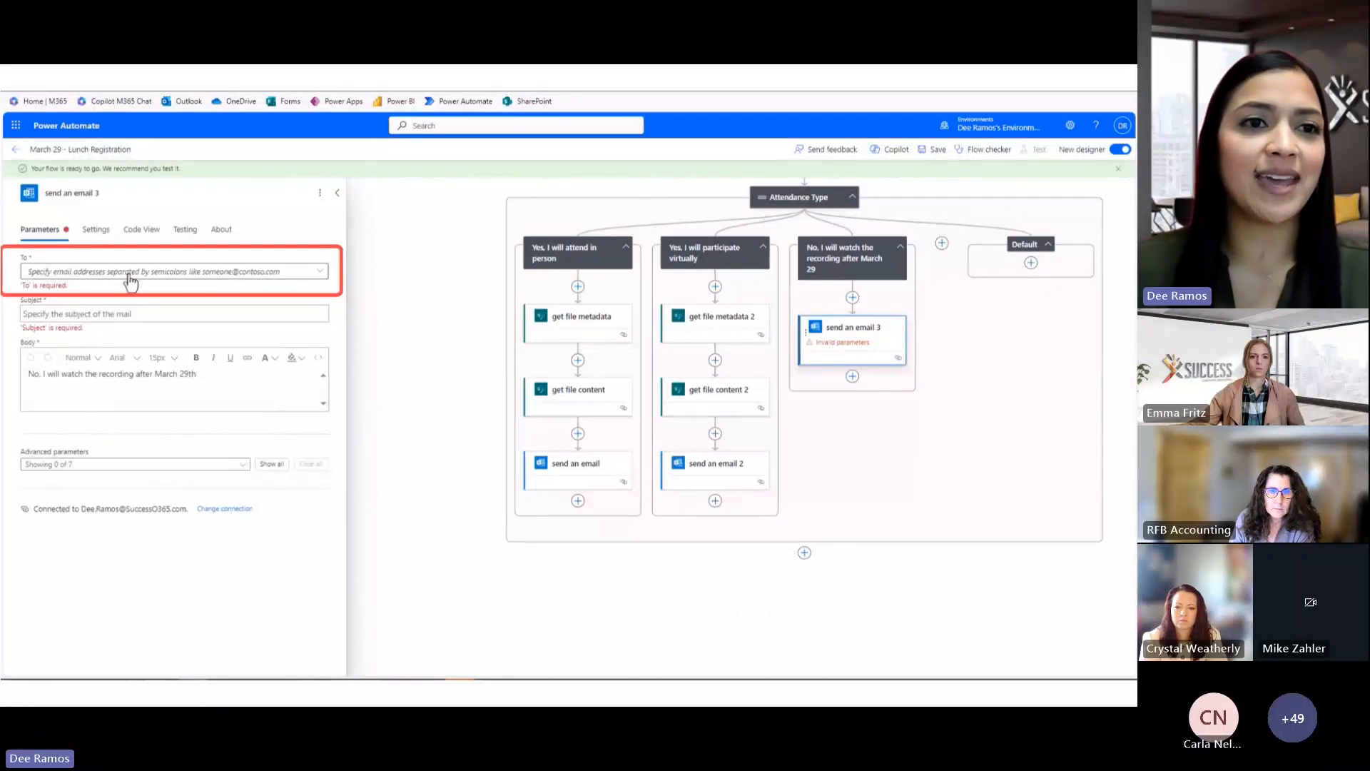
Set send an email 3's To to Attendee Email and subject to 'Regrets for March 29 Event'
click(129, 275)
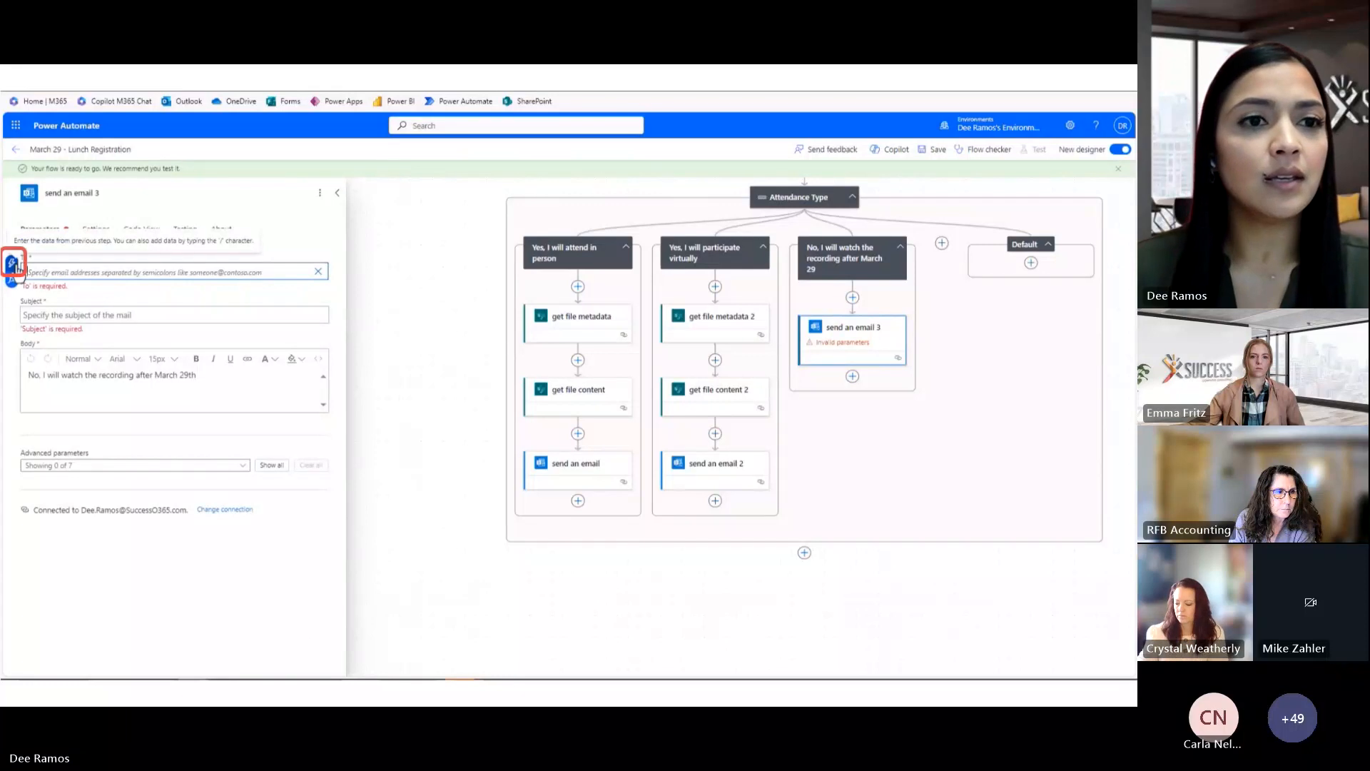
click(17, 267)
text(email)
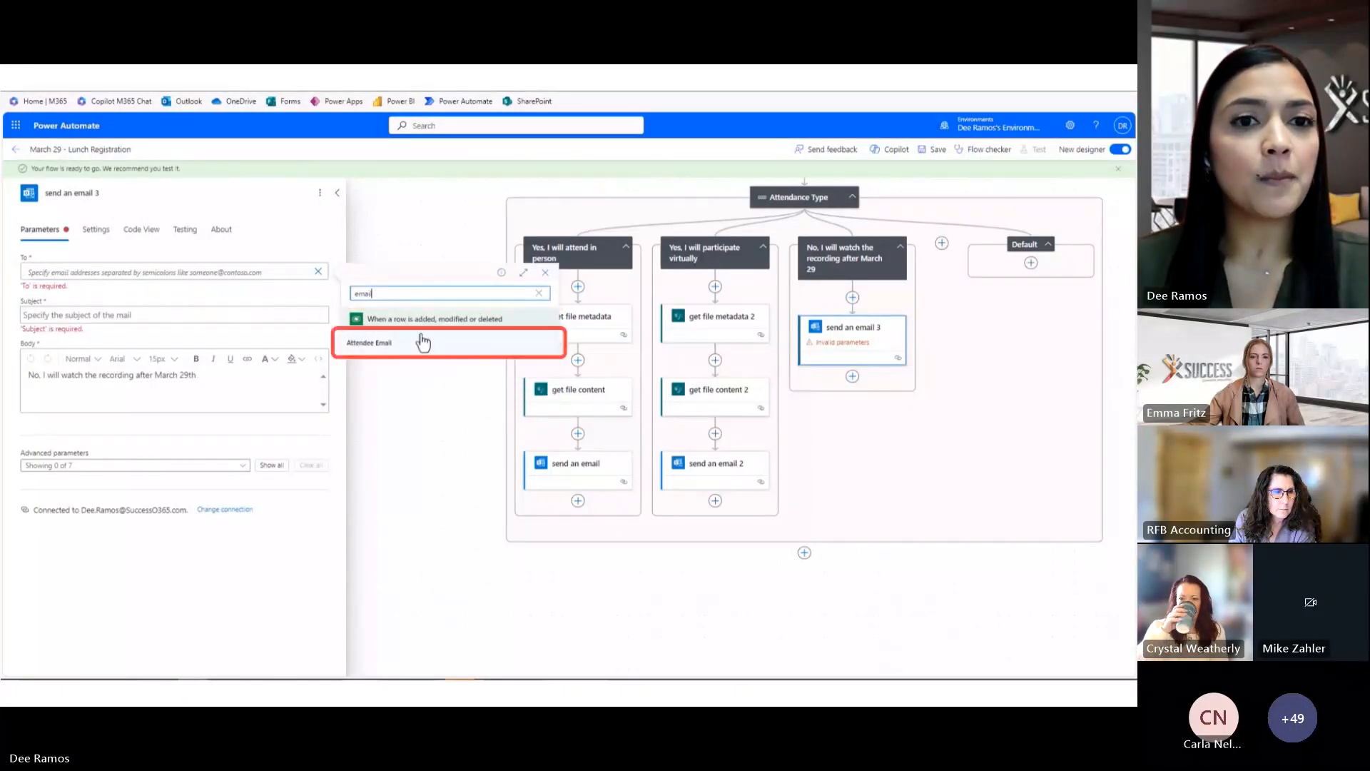
click(421, 341)
click(219, 312)
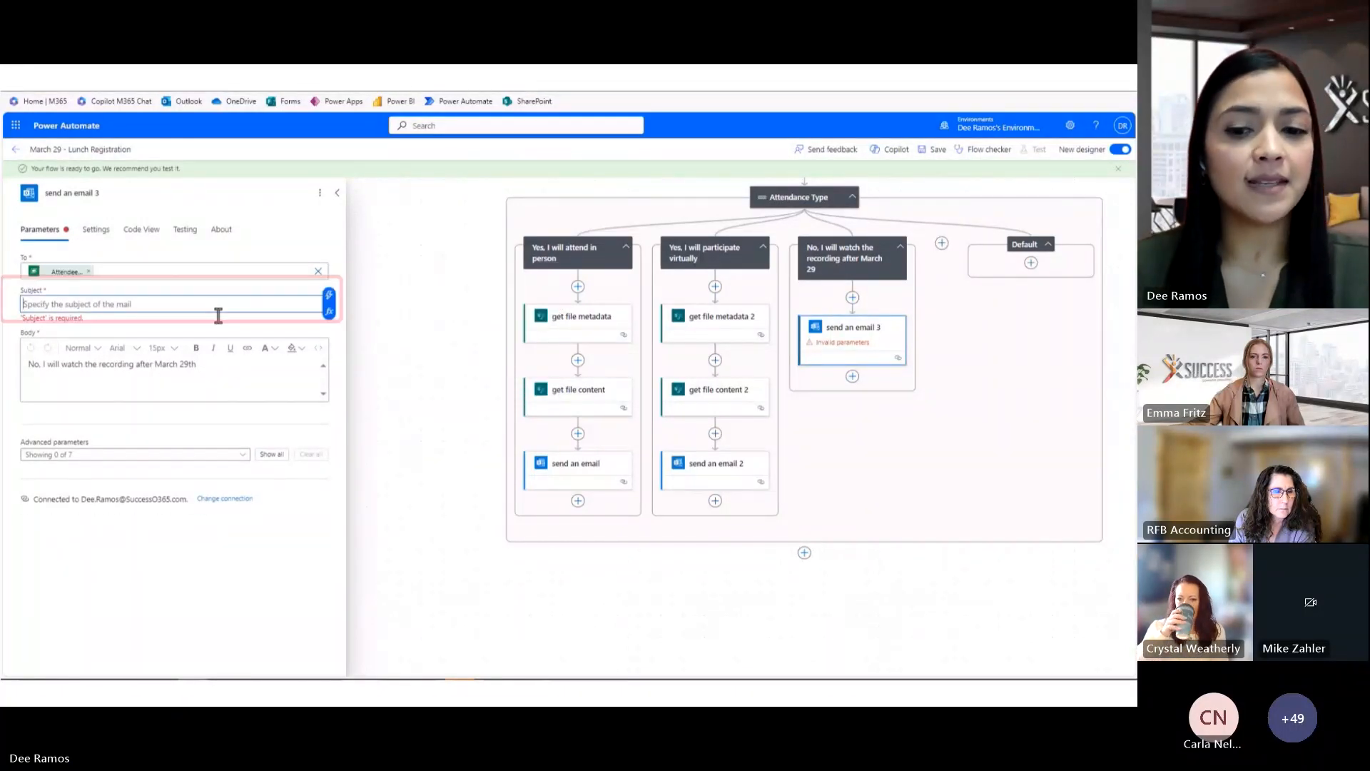
click(123, 303)
text(Regrets for March 29 Event)
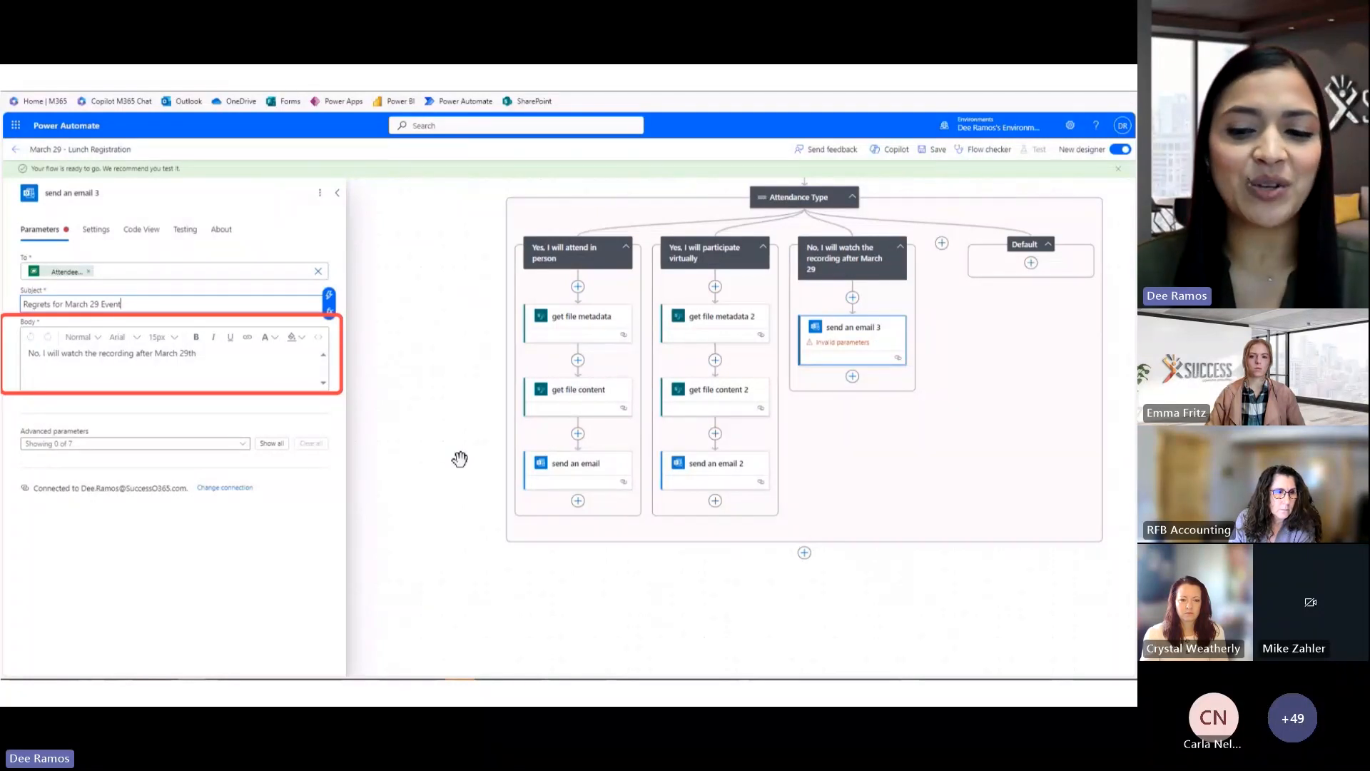
click(316, 421)
Replace the body with the regrets message, greeting the Attendee Full Name instead of [Recipient]
key(ctrl+a)
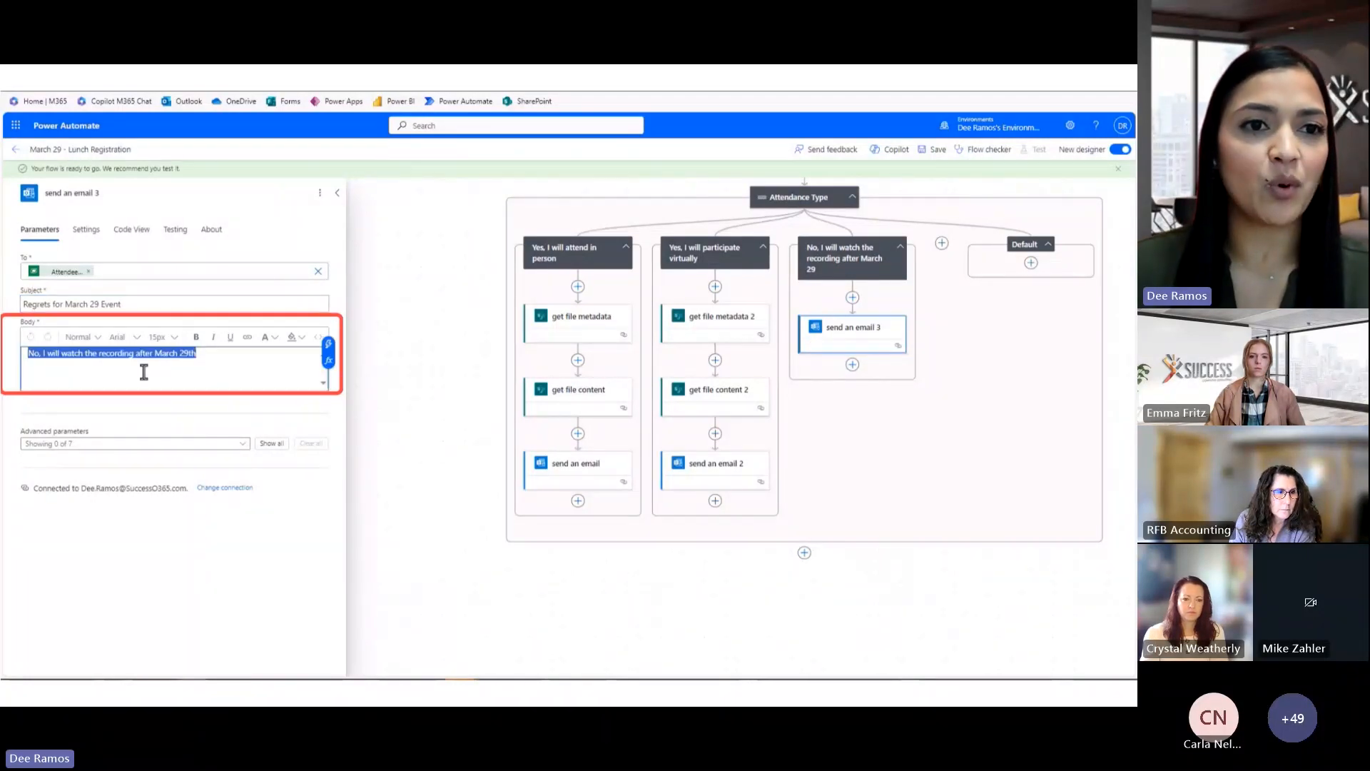
text(Hi [Recipient], Thank you for getting back to us. We understand that you won't be able to attend in person or virtually on March 29. We appreciate your prompt response. If there's an alternative way you'd like to stay updated or contribute, please feel free to let us know. Wishing you the best and hoping to connect with you at a future event!)
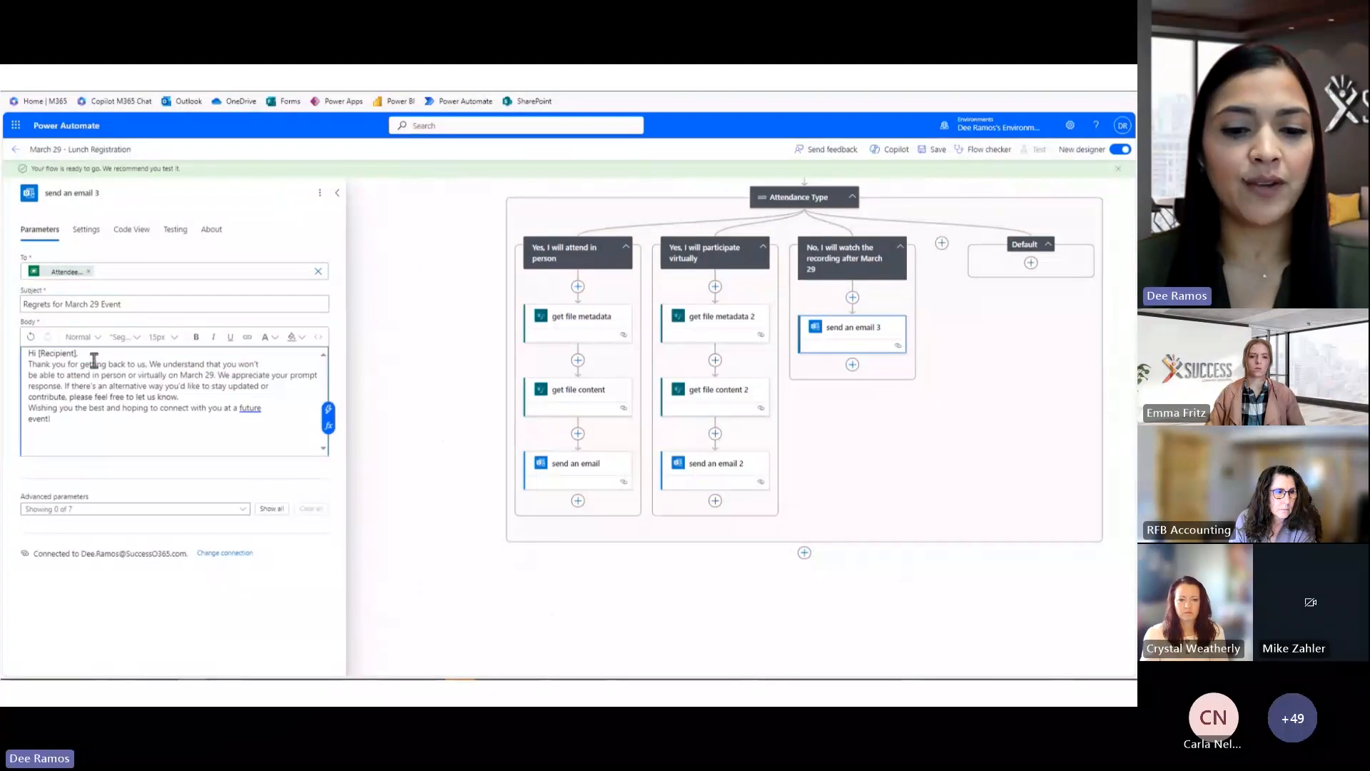
drag(76, 353, 36, 353)
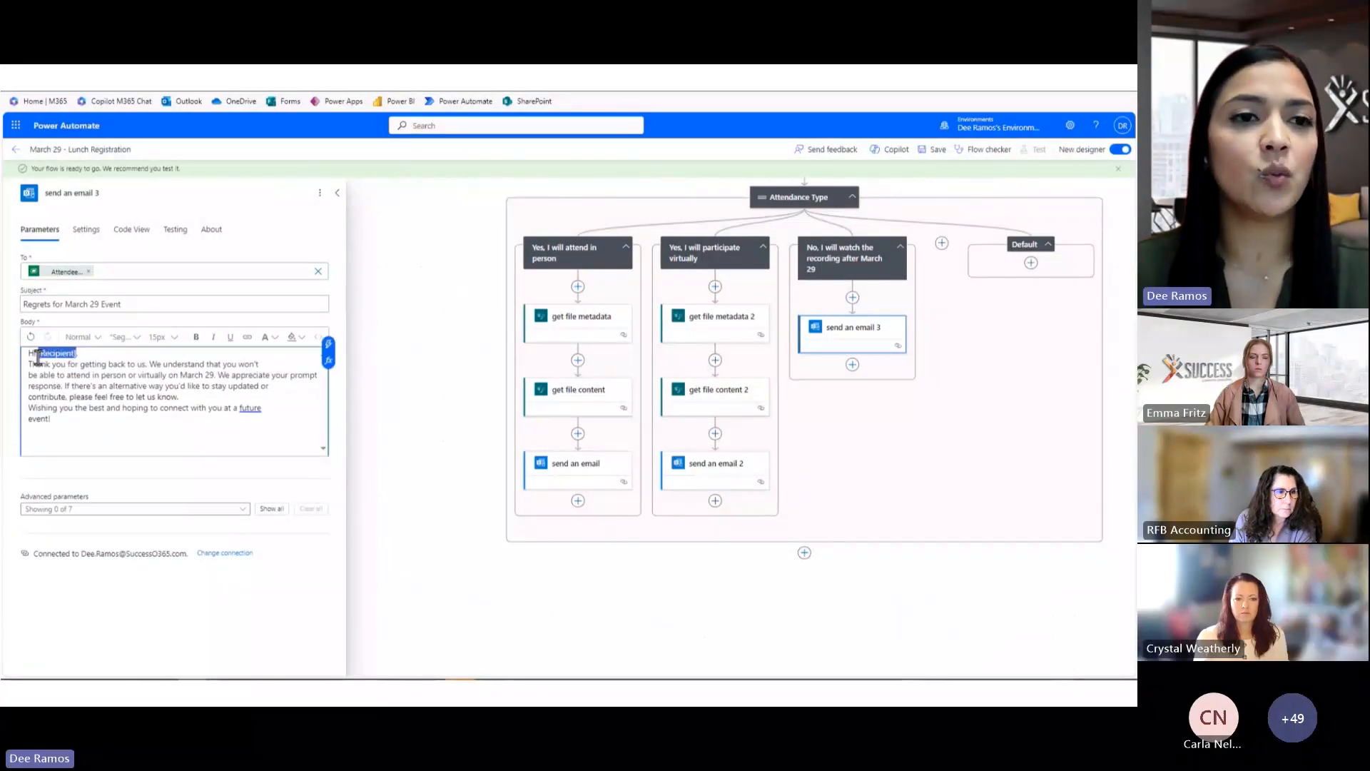
key(BackSpace)
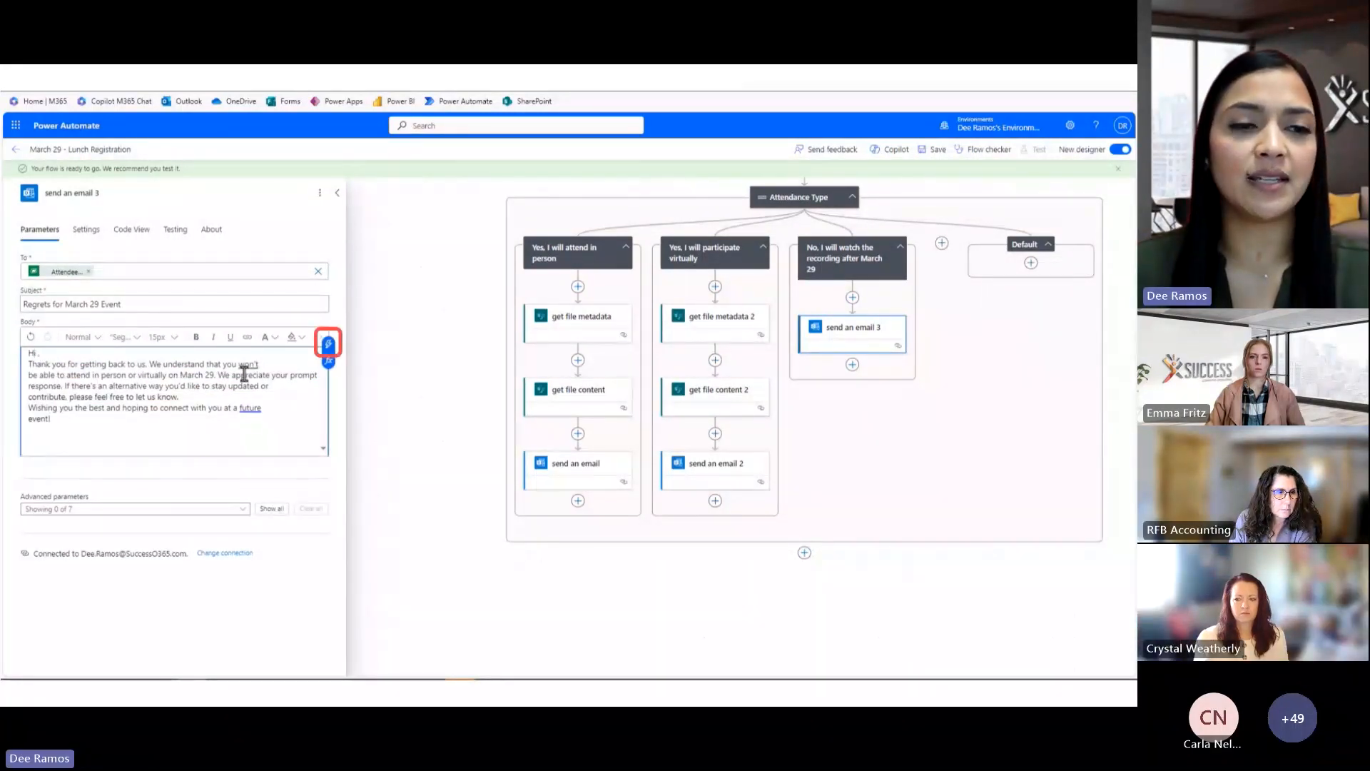
click(328, 345)
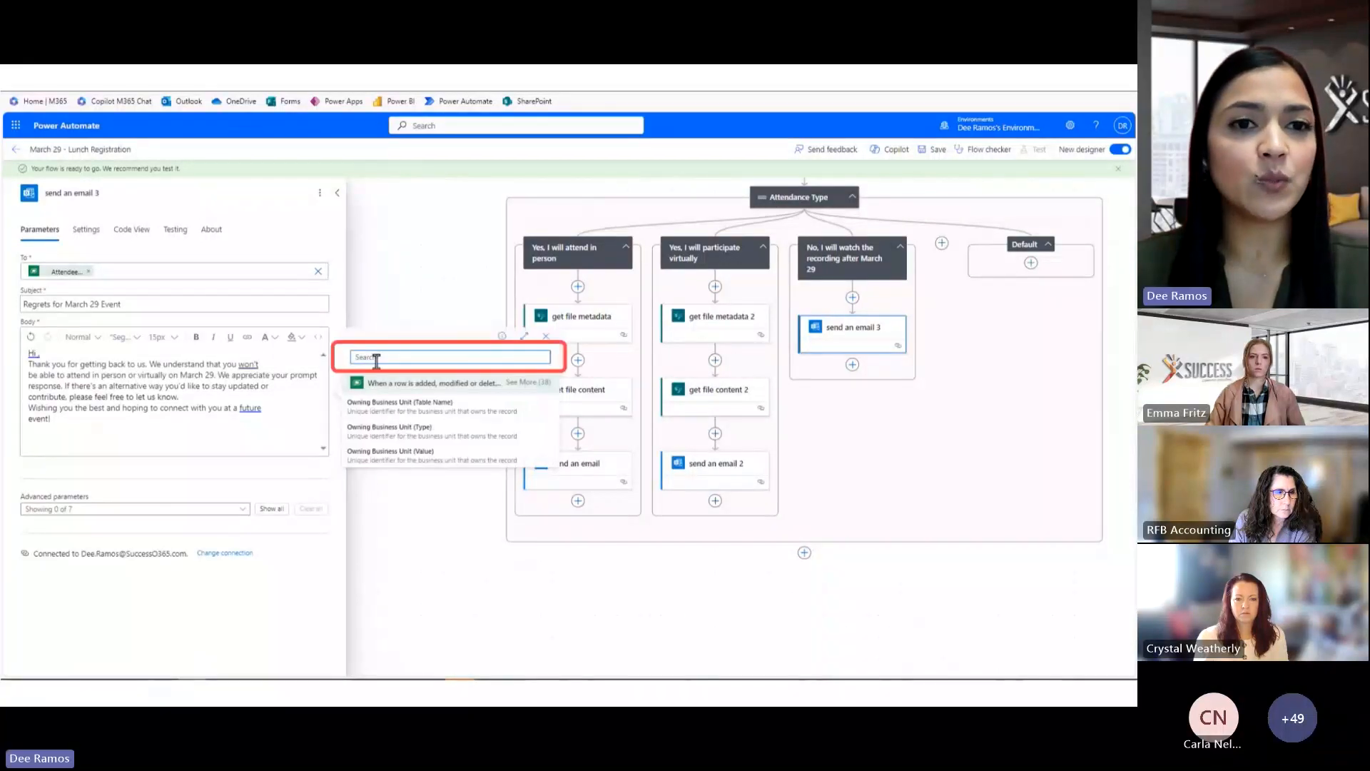
text(full)
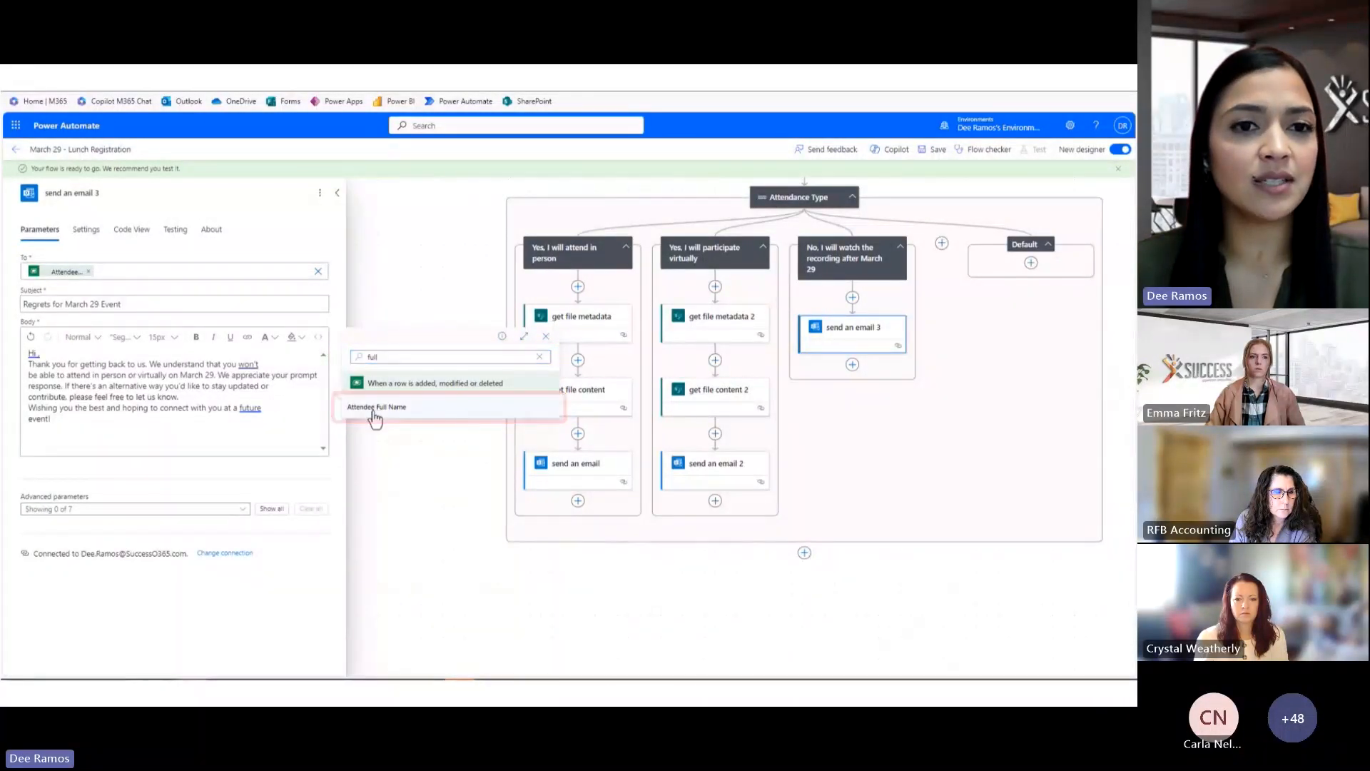
click(375, 408)
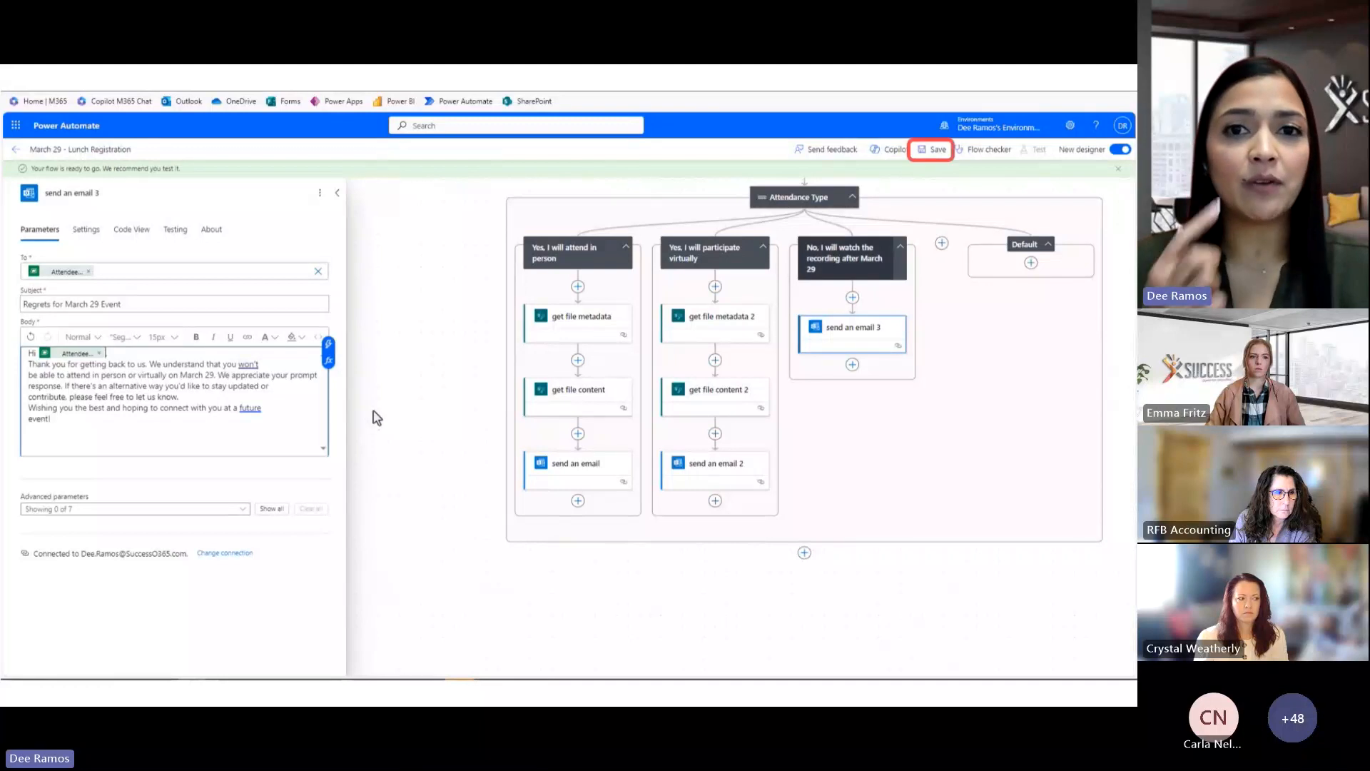
Save the flow and collapse the email action panel
click(939, 152)
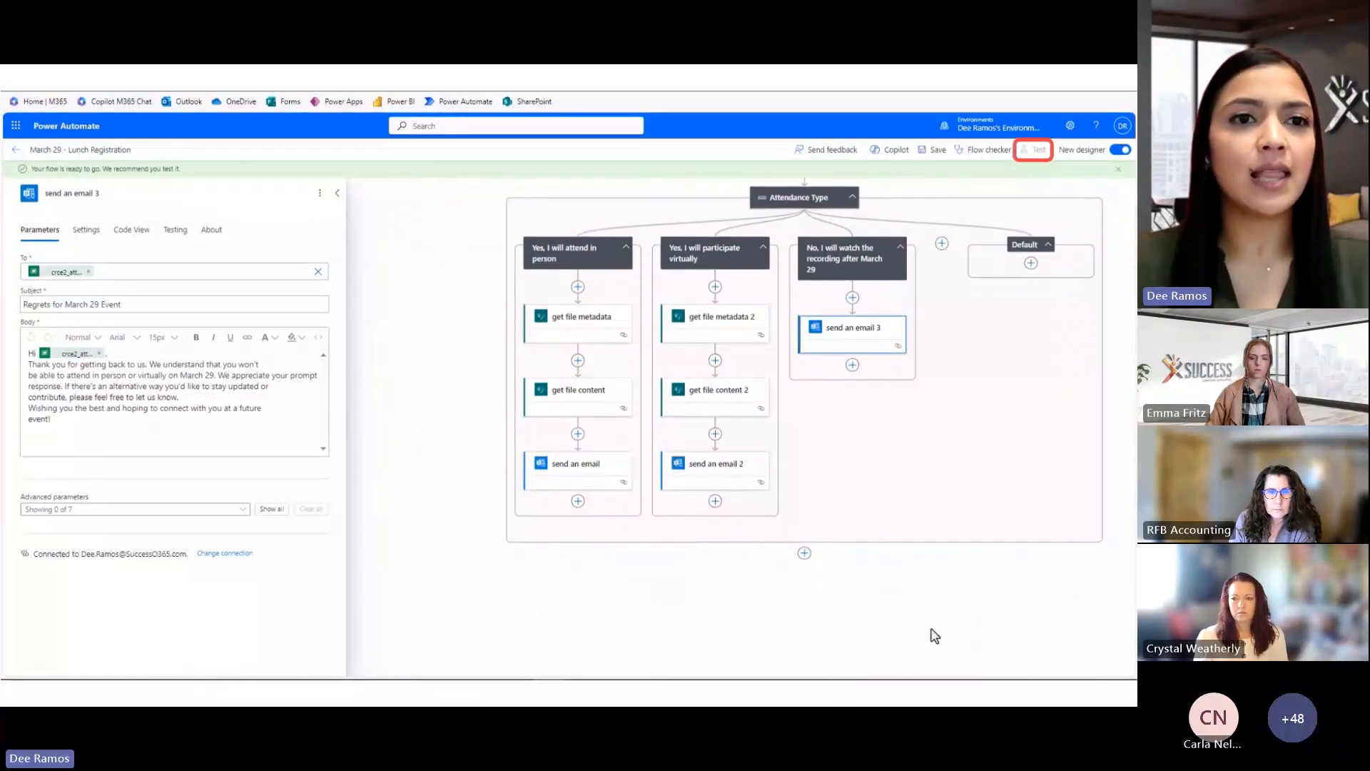
click(337, 192)
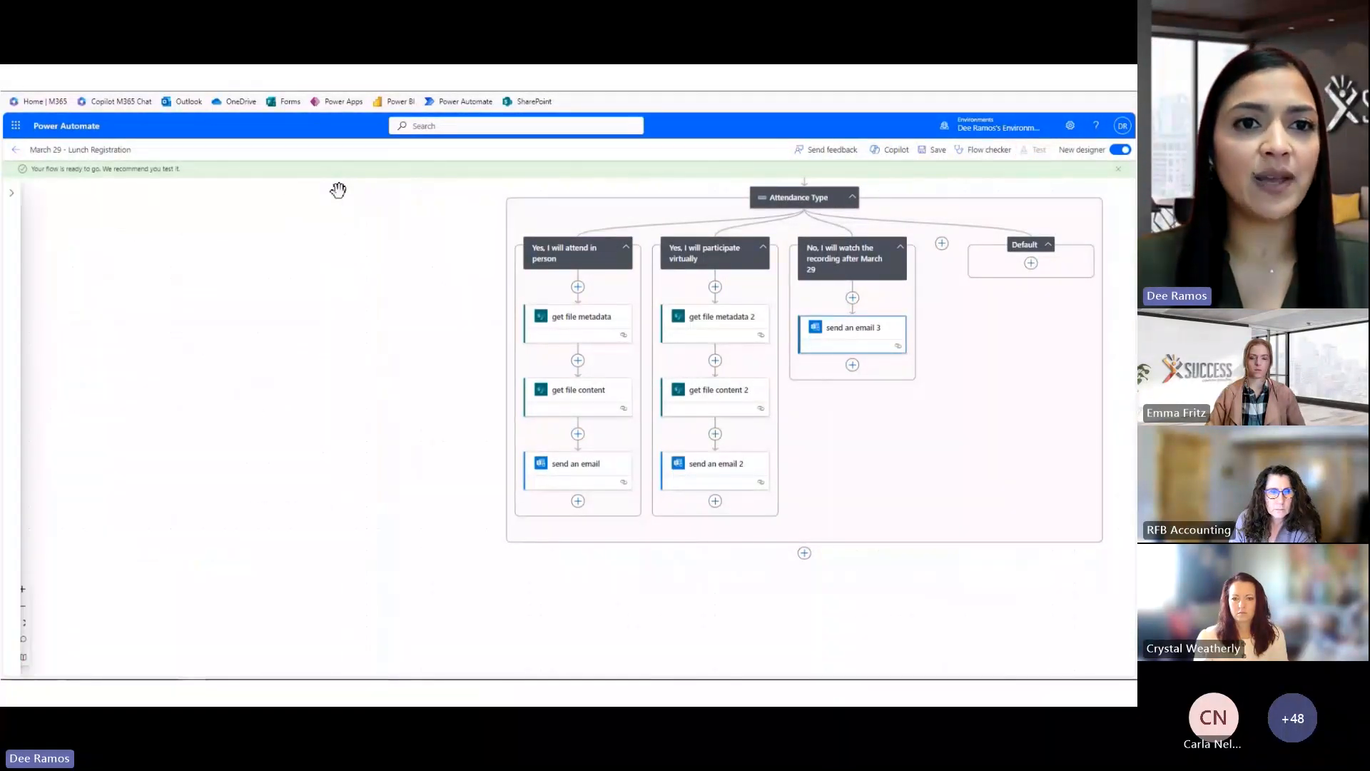
drag(469, 361, 254, 456)
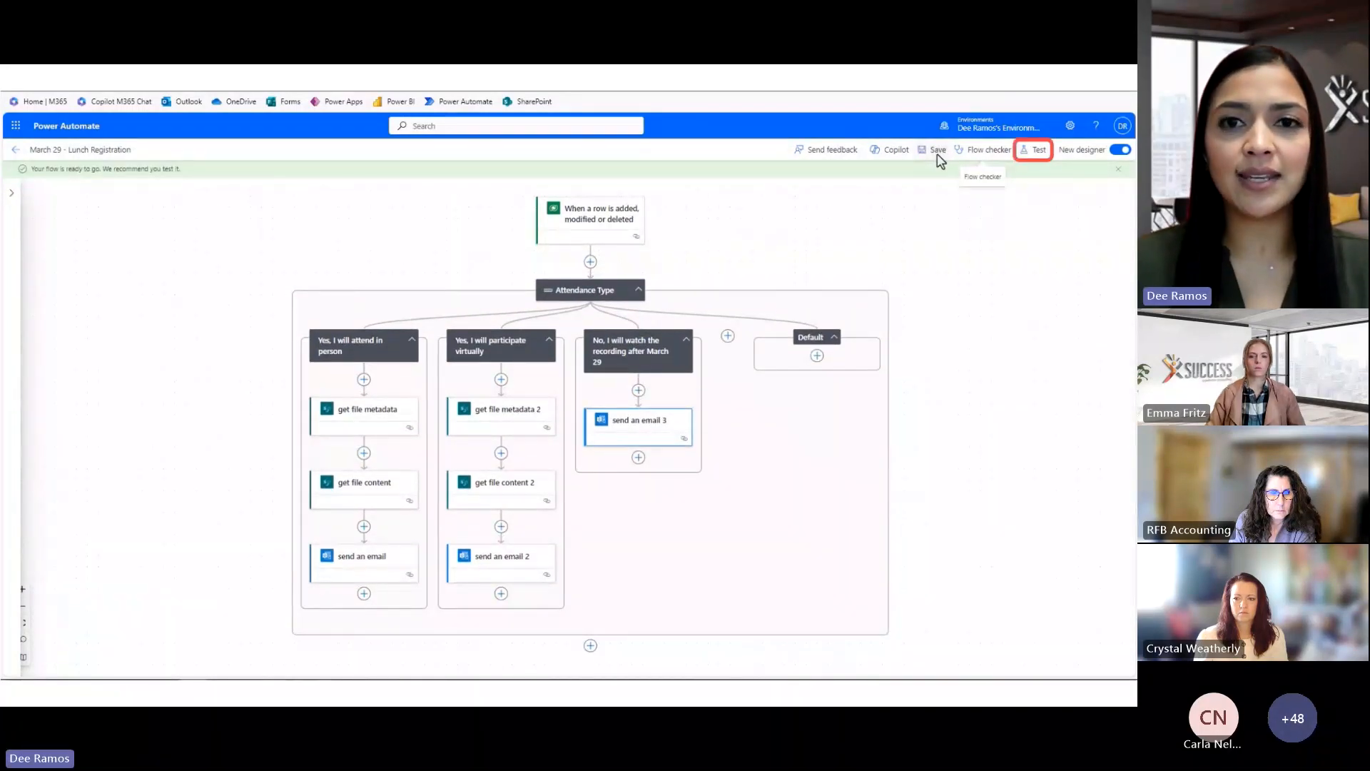
Launch a manual test run of the flow
click(1033, 152)
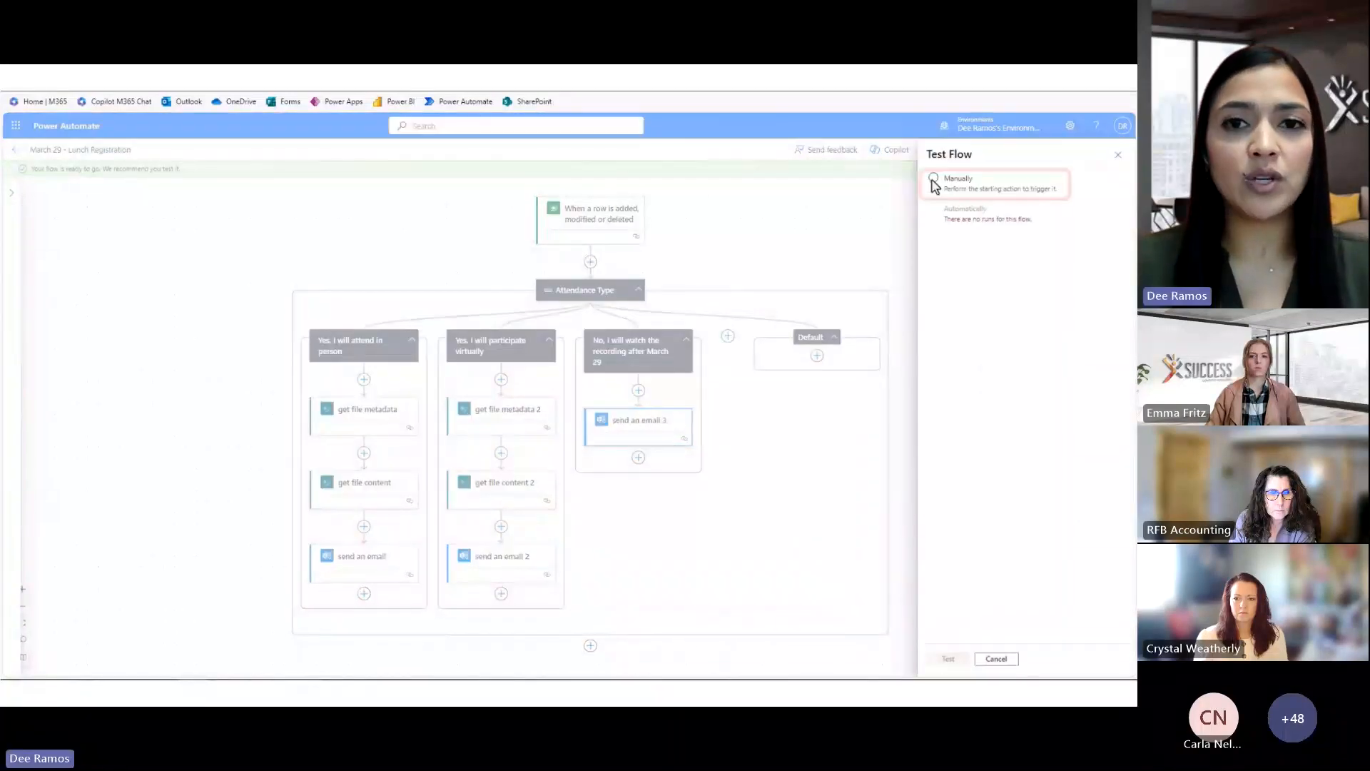
click(934, 180)
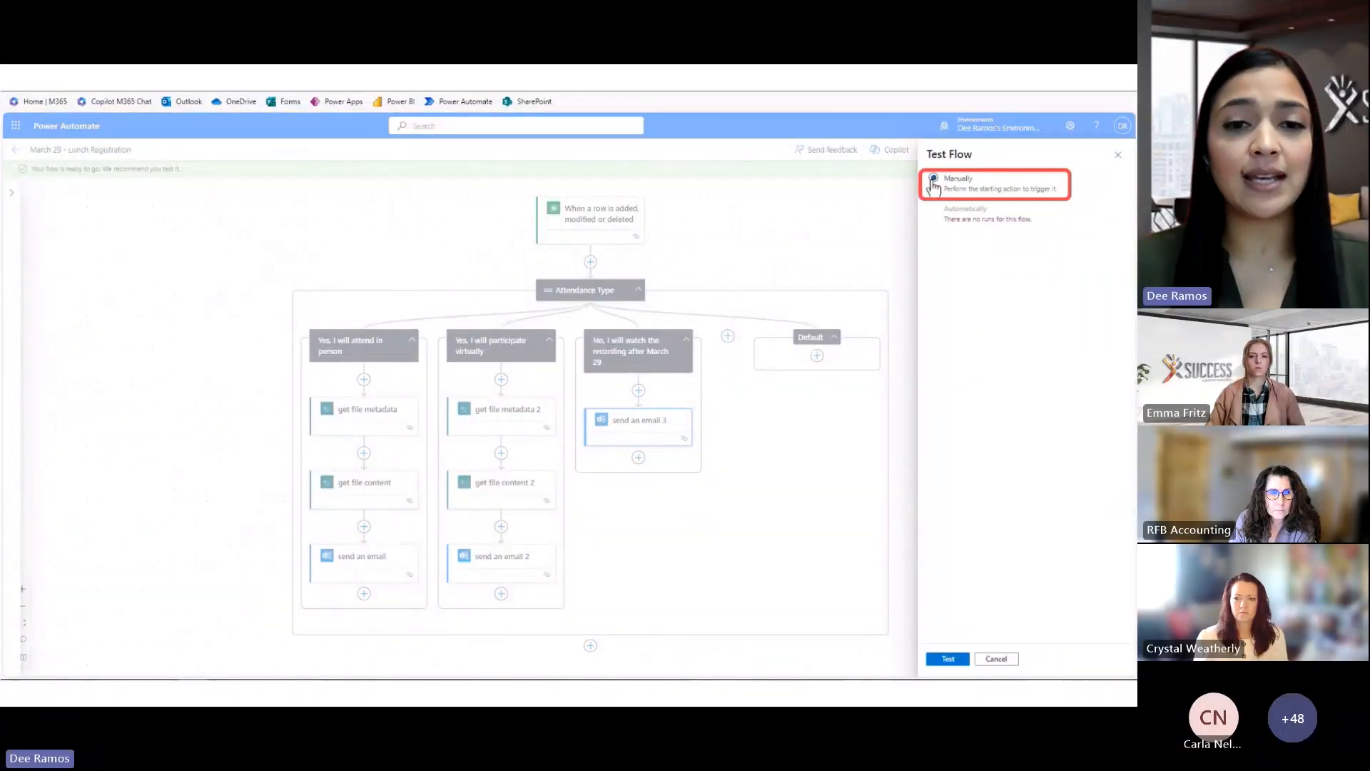
click(934, 665)
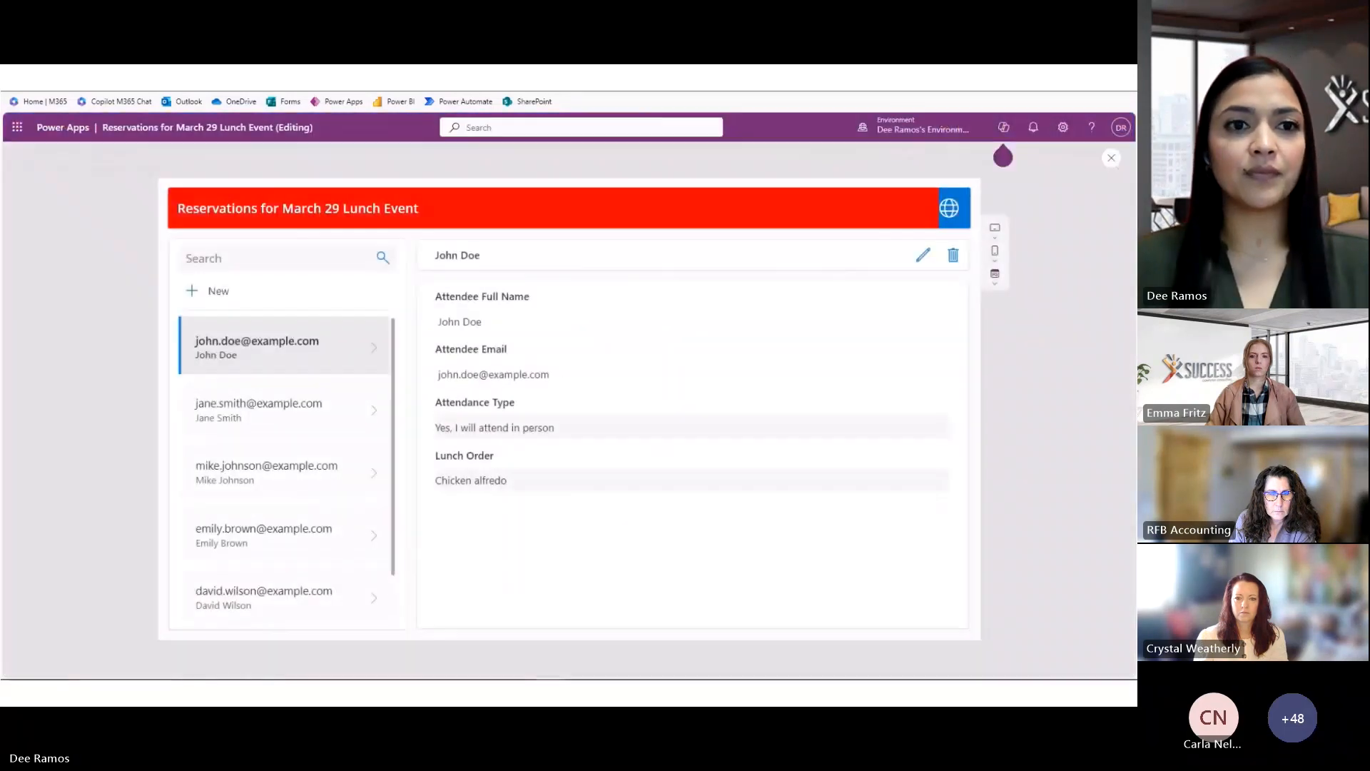
Save a new reservation with the attendee's name and email, attending virtually, bringing own lunch
click(192, 299)
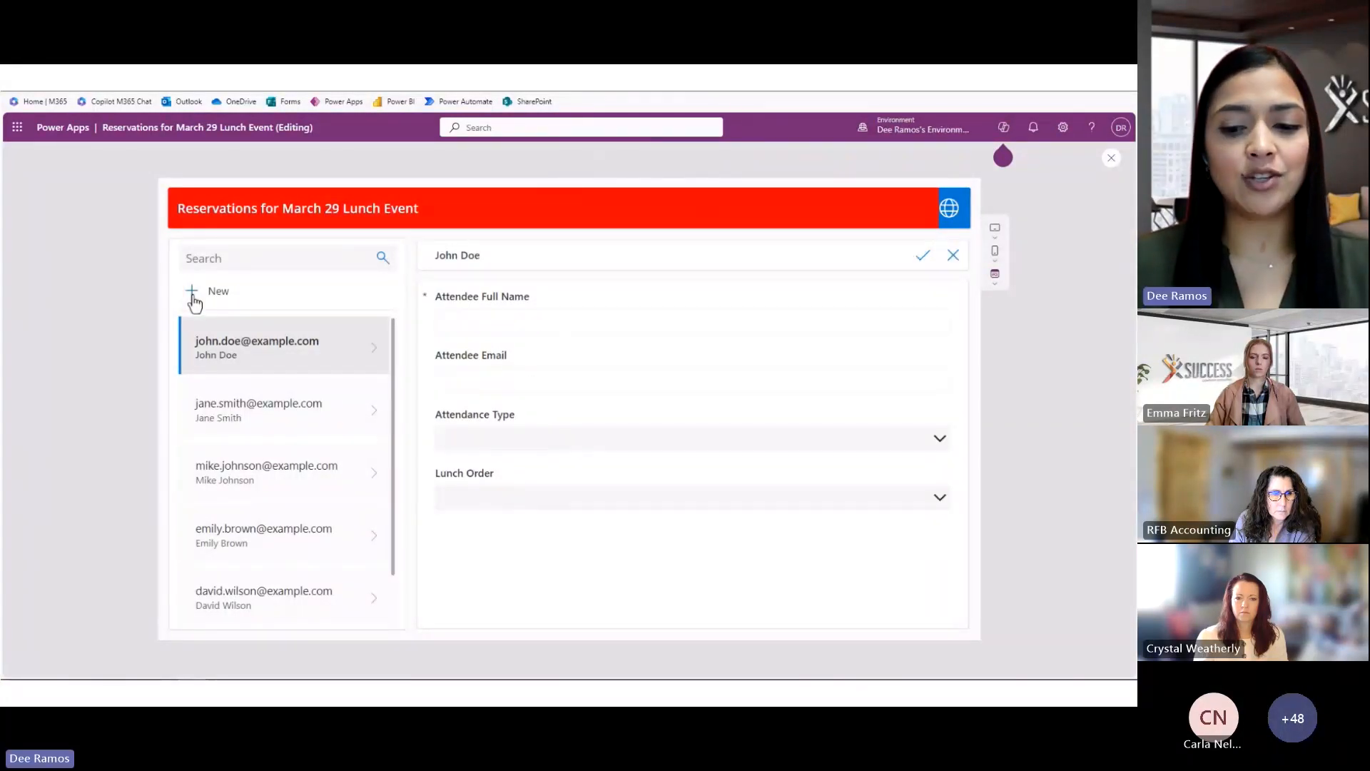
click(431, 314)
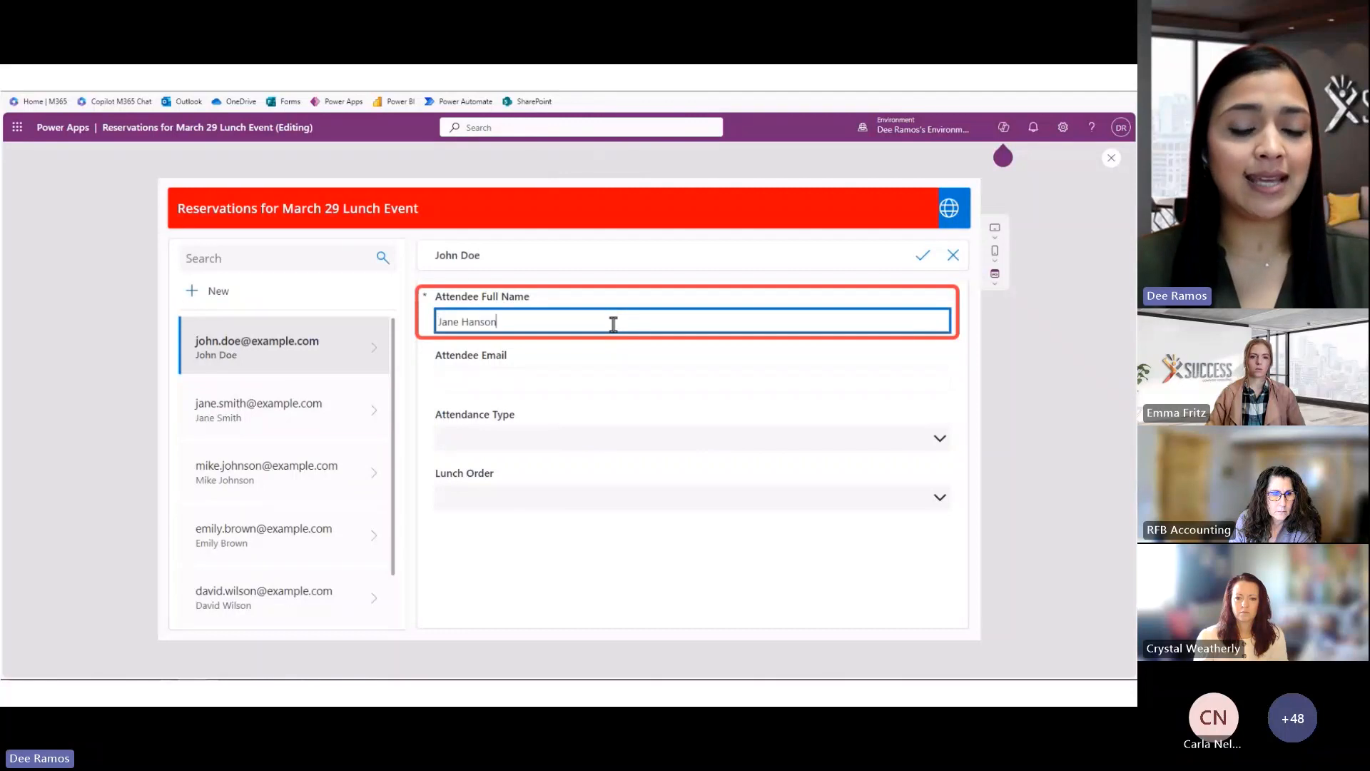
click(496, 379)
key(ctrl+v)
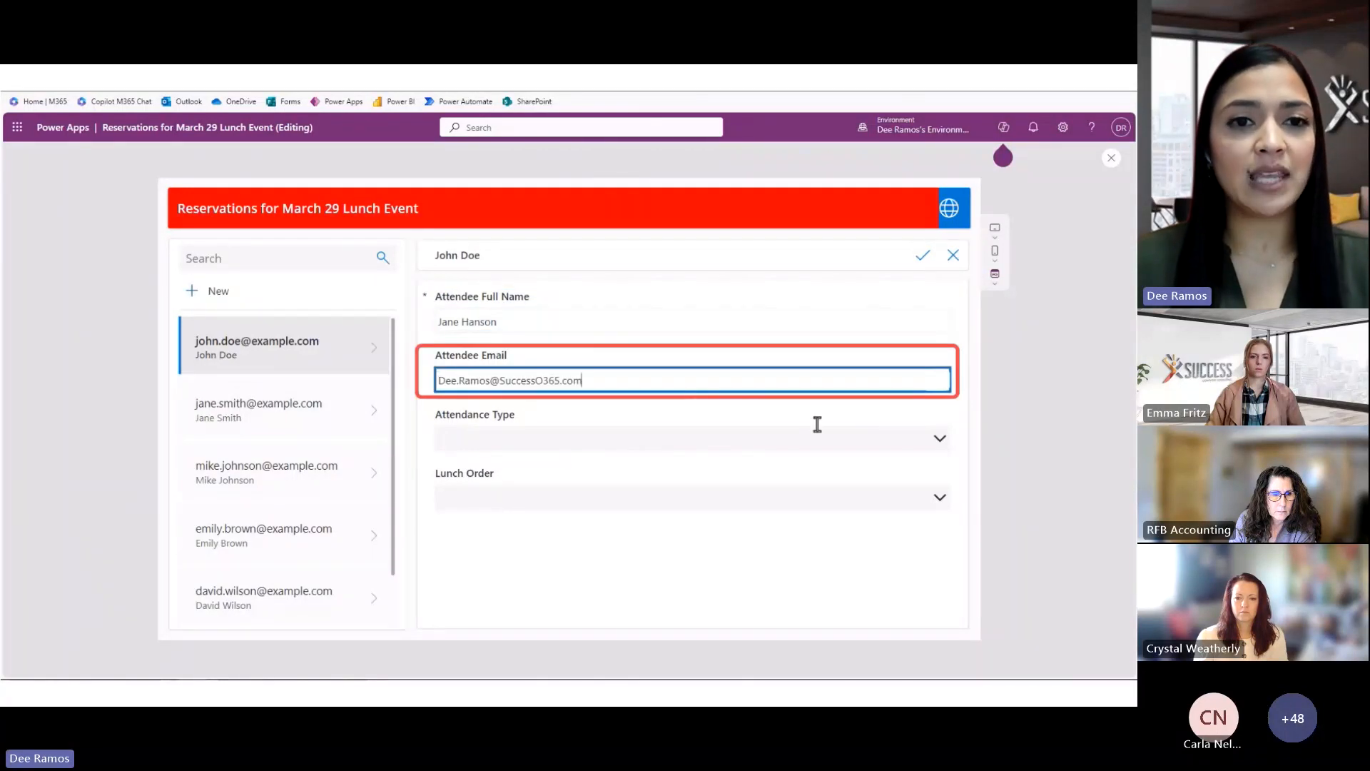
click(940, 443)
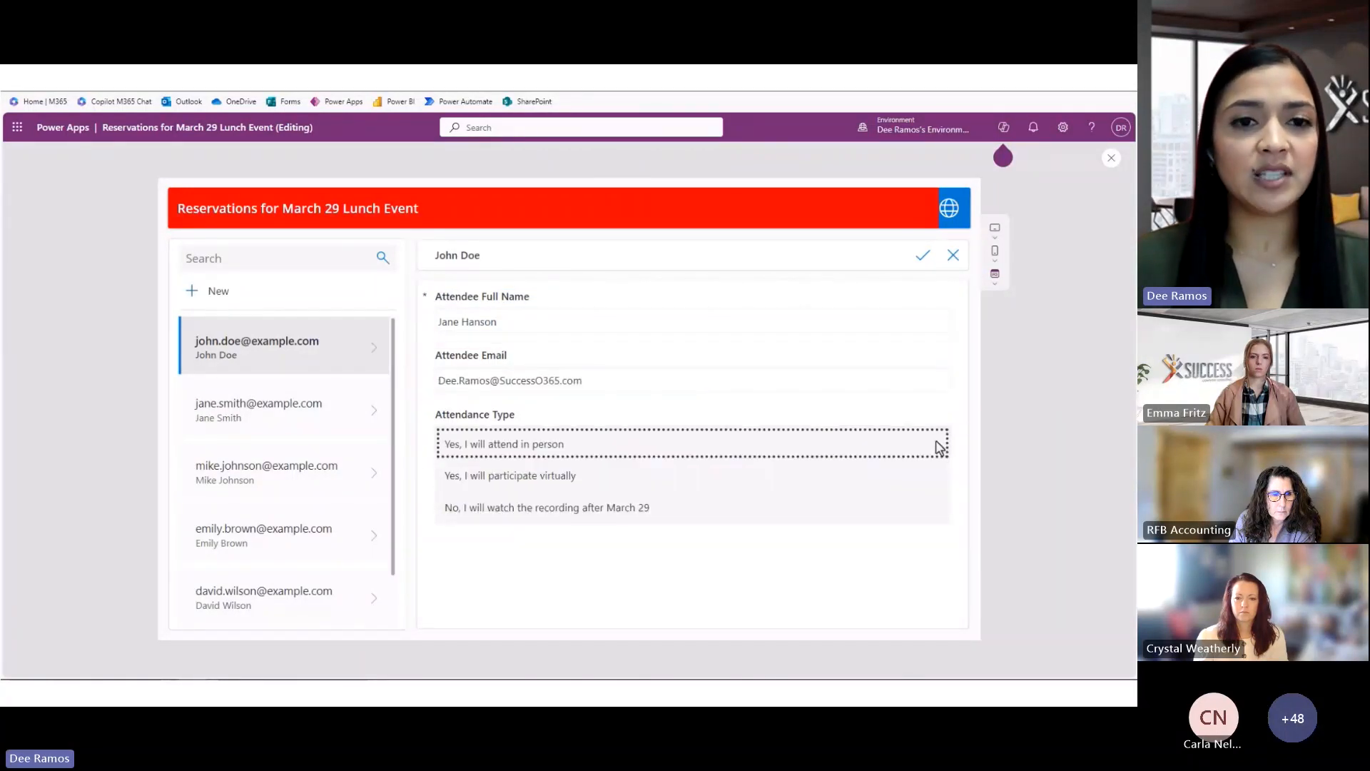
click(564, 478)
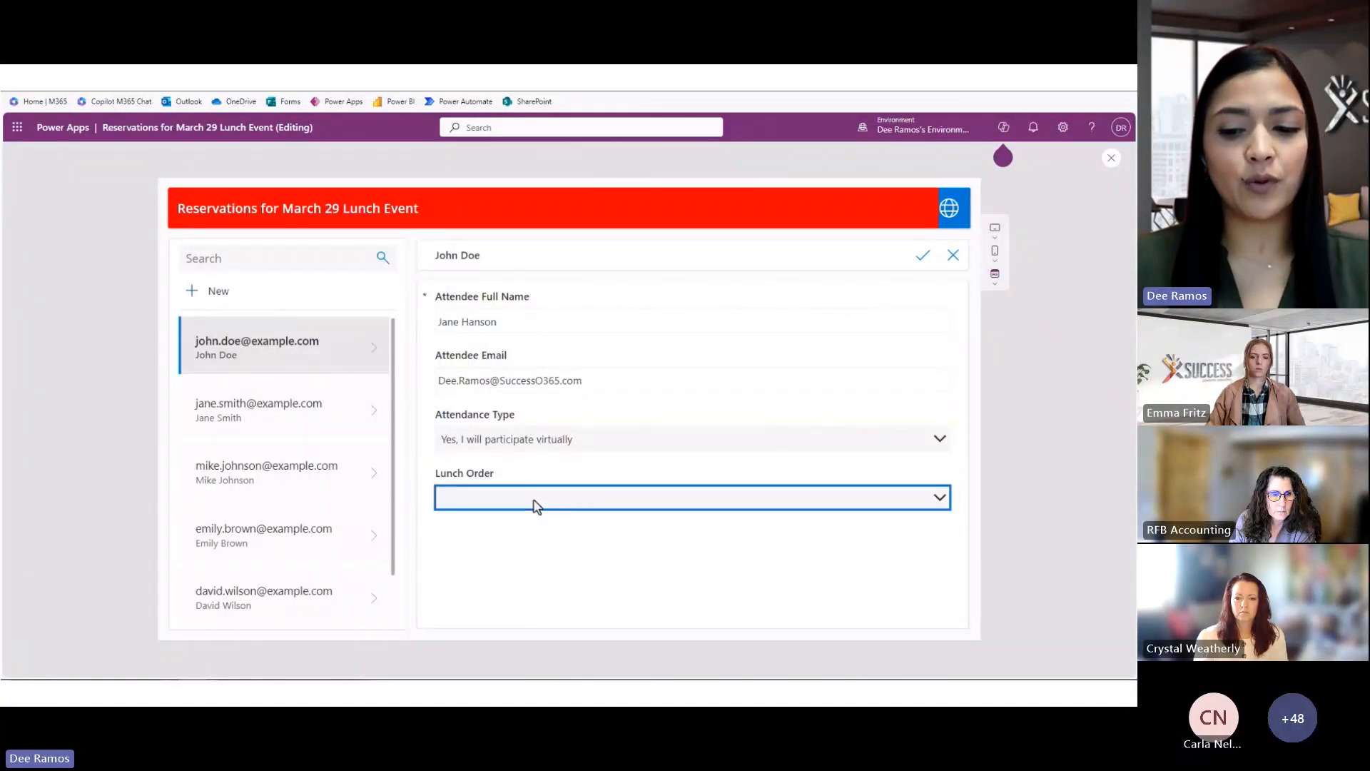
click(537, 499)
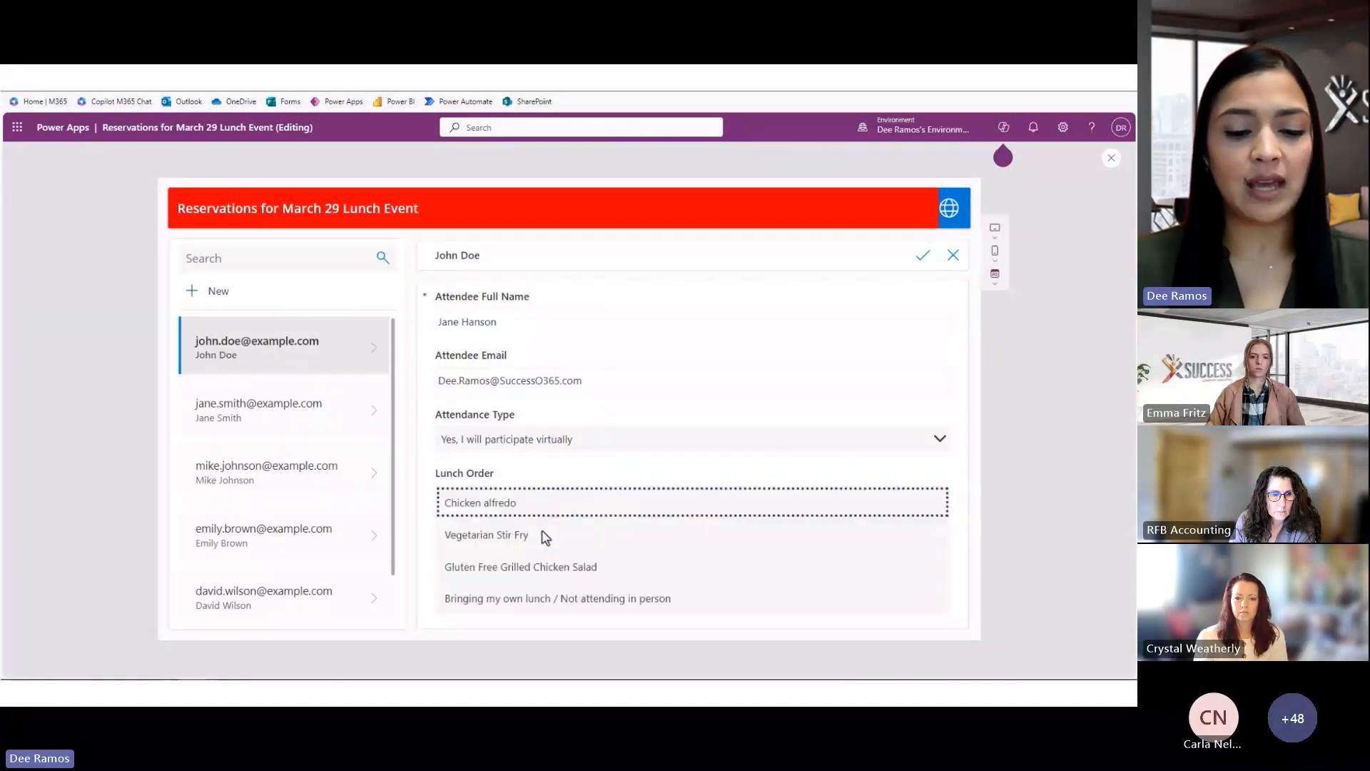
click(561, 595)
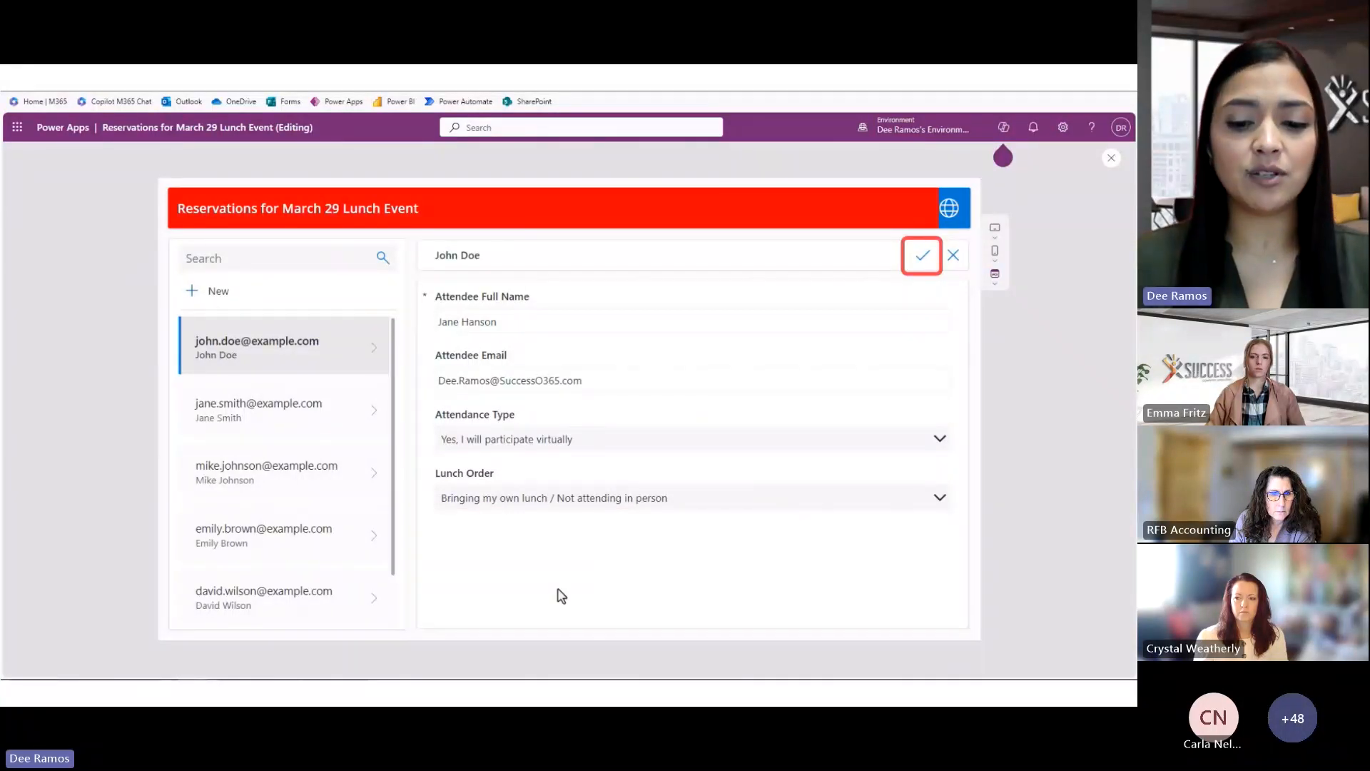
click(923, 252)
key(ctrl+Tab)
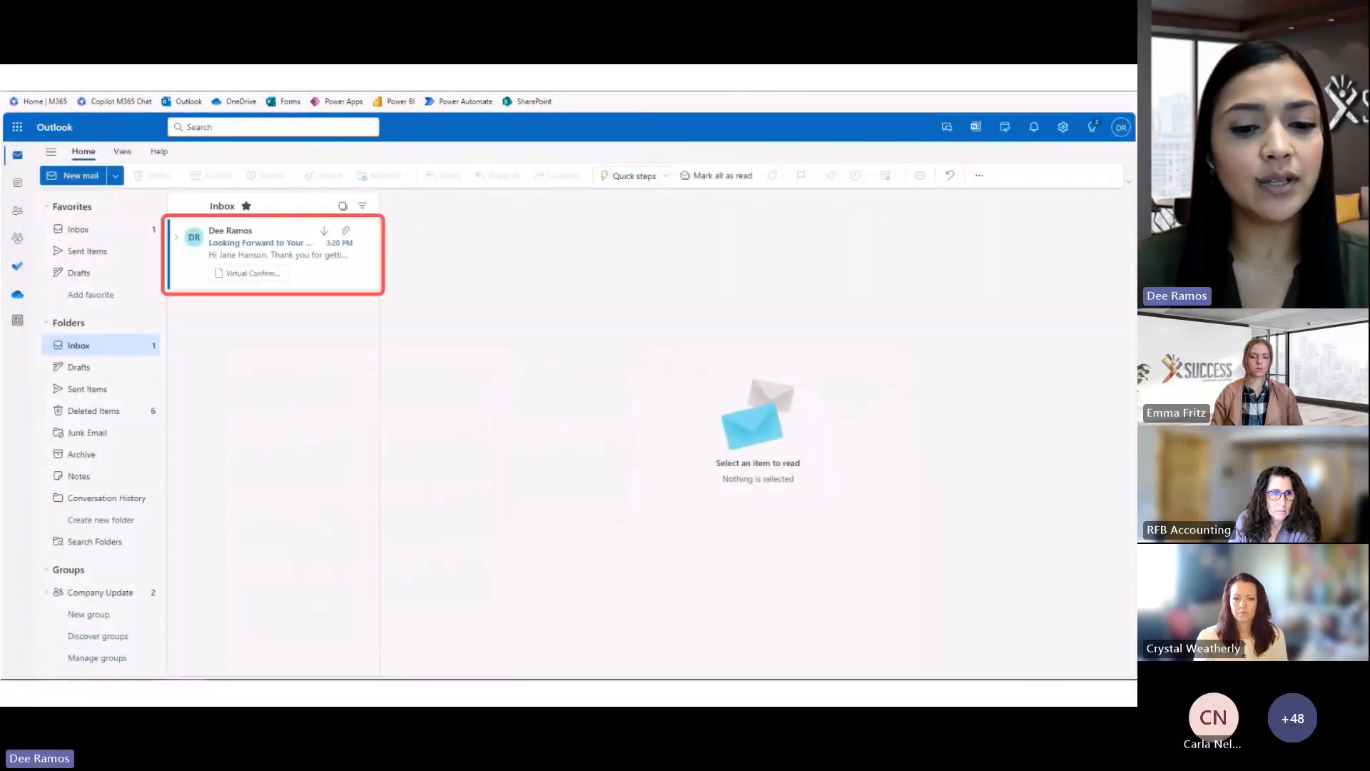
Open the flow's 'Looking Forward to Your Virtual Attendance on March 29!' email from the Inbox
click(242, 250)
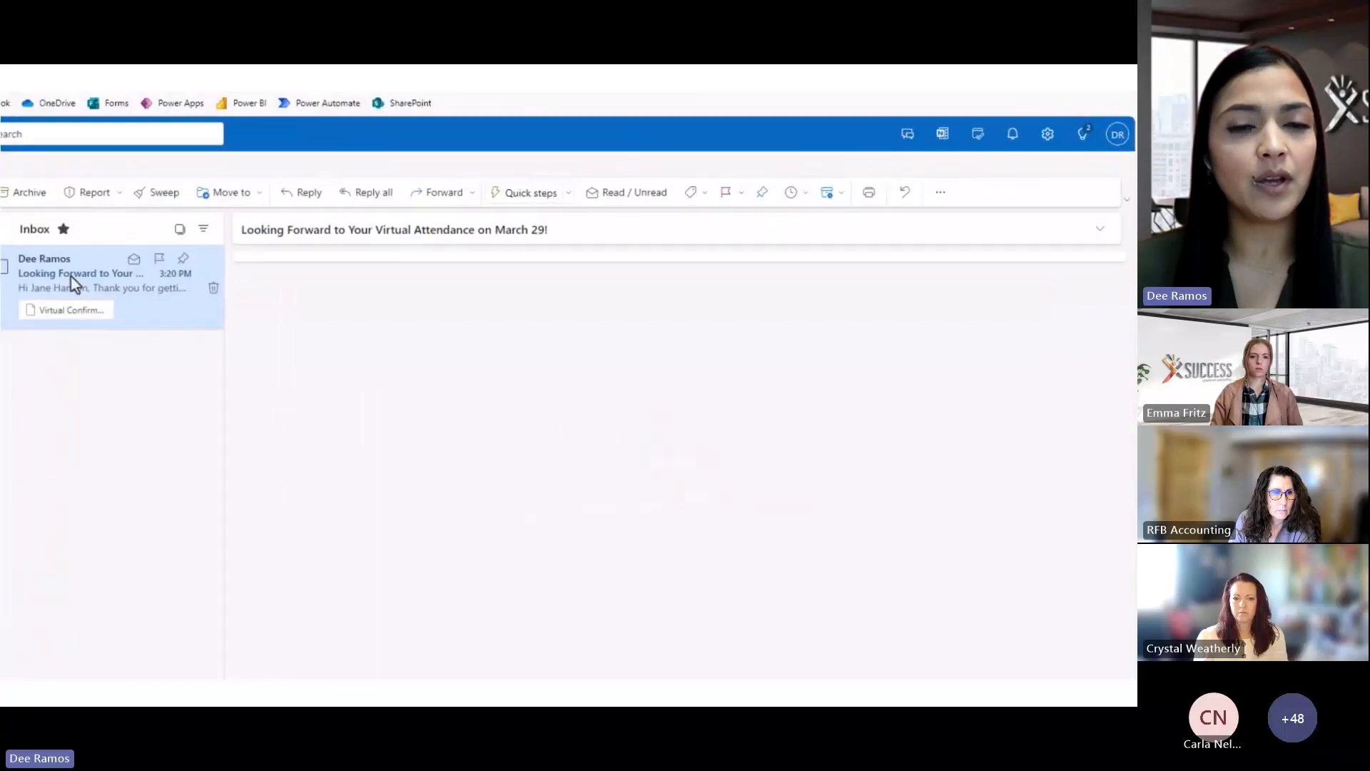